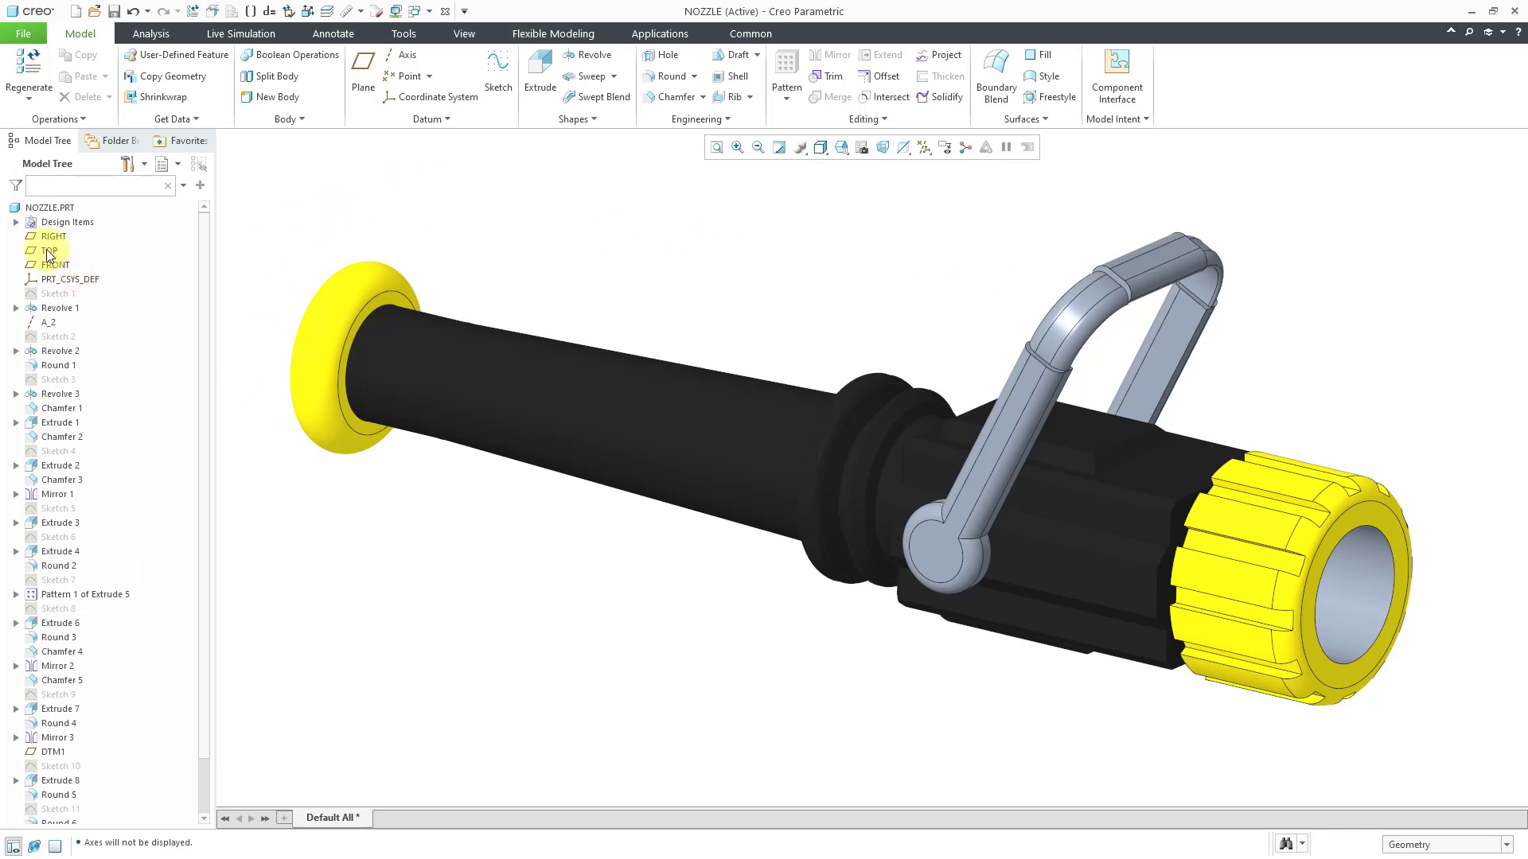
# Expand the design items down to the bodies and highlight Body 1 to see which geometry it contains.
pyautogui.click(16, 222)
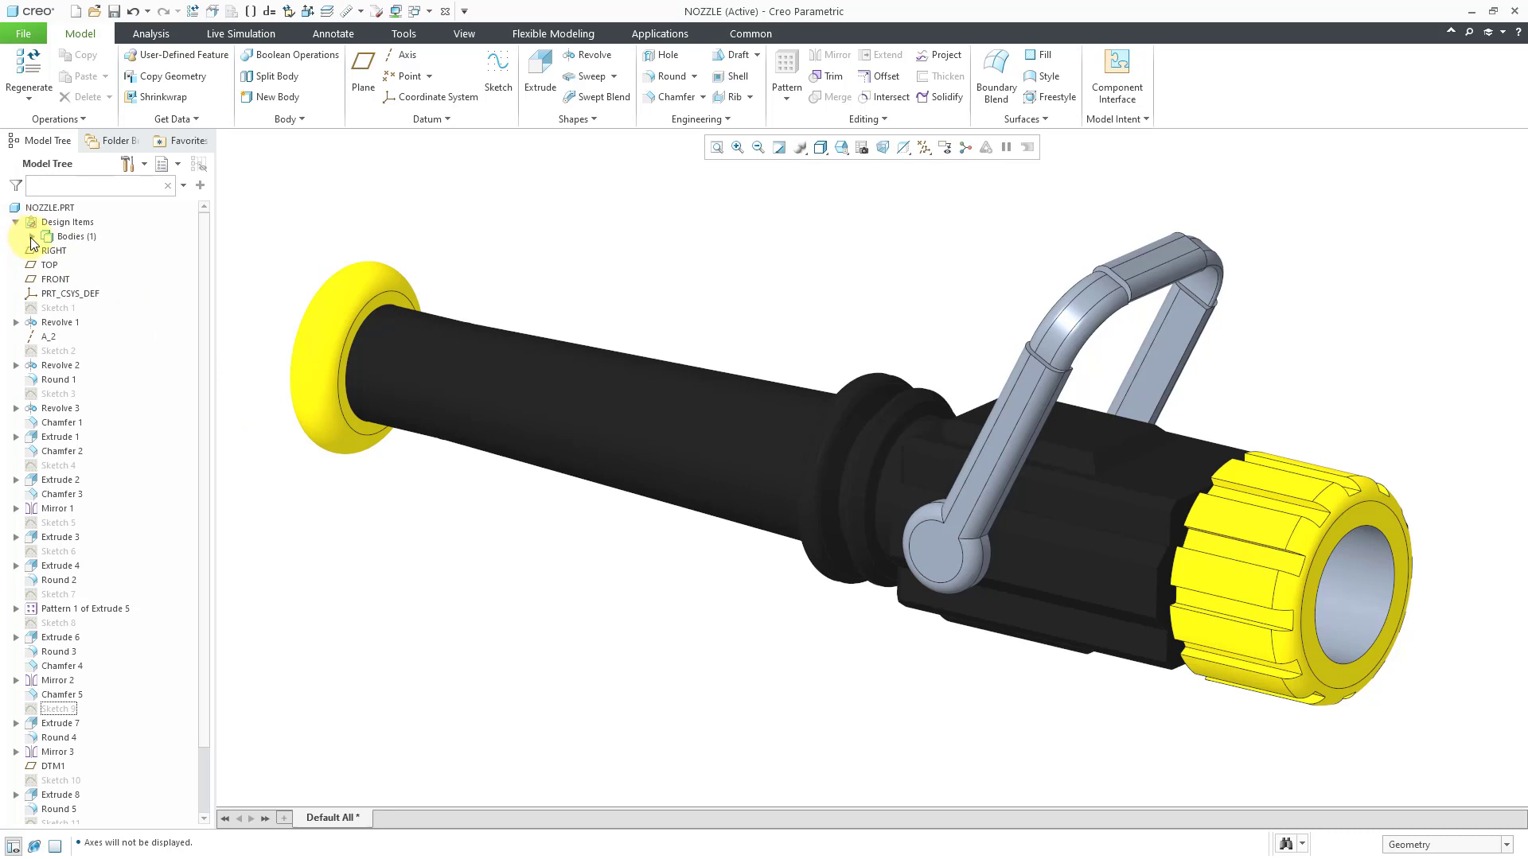
pyautogui.click(31, 237)
pyautogui.click(78, 250)
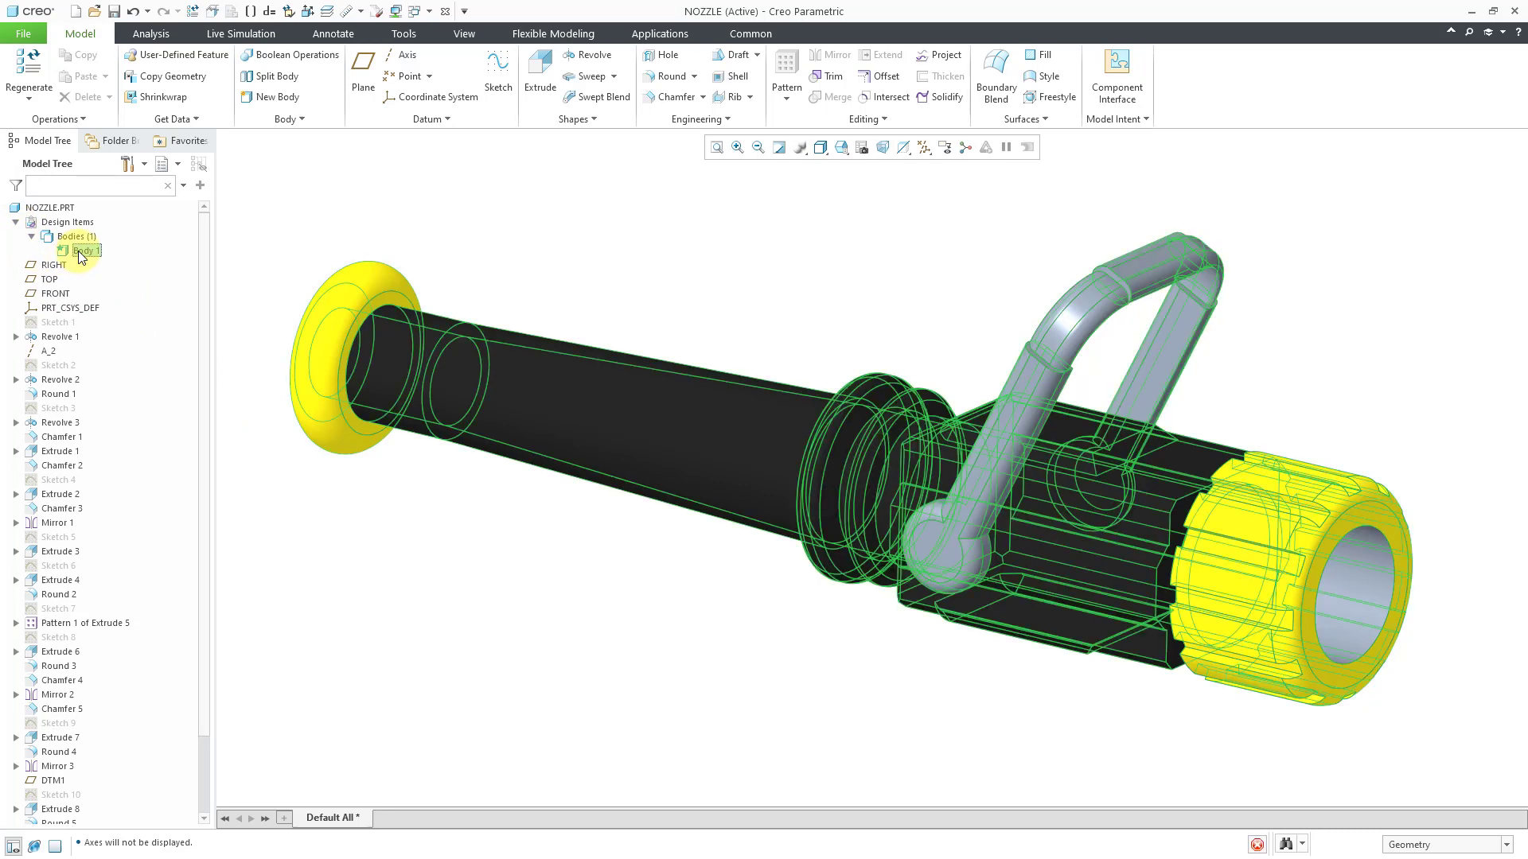
pyautogui.click(290, 228)
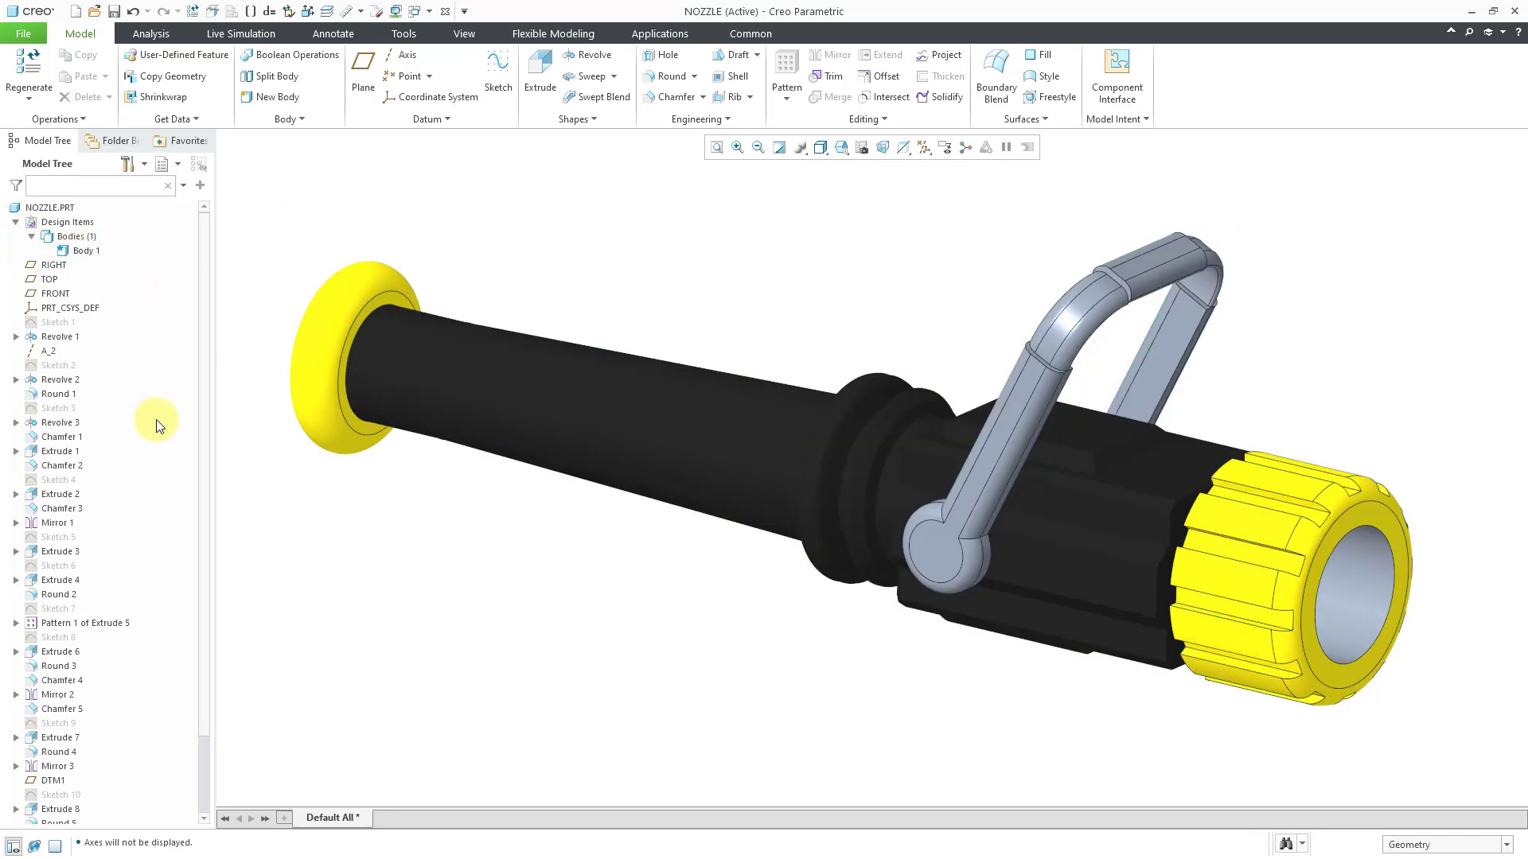
# Examine the features that form the handle: Extrude 7, Extrude 8 and the contents of Mirror 3 and Mirror 4.
pyautogui.moveTo(202, 423); pyautogui.dragTo(200, 527)
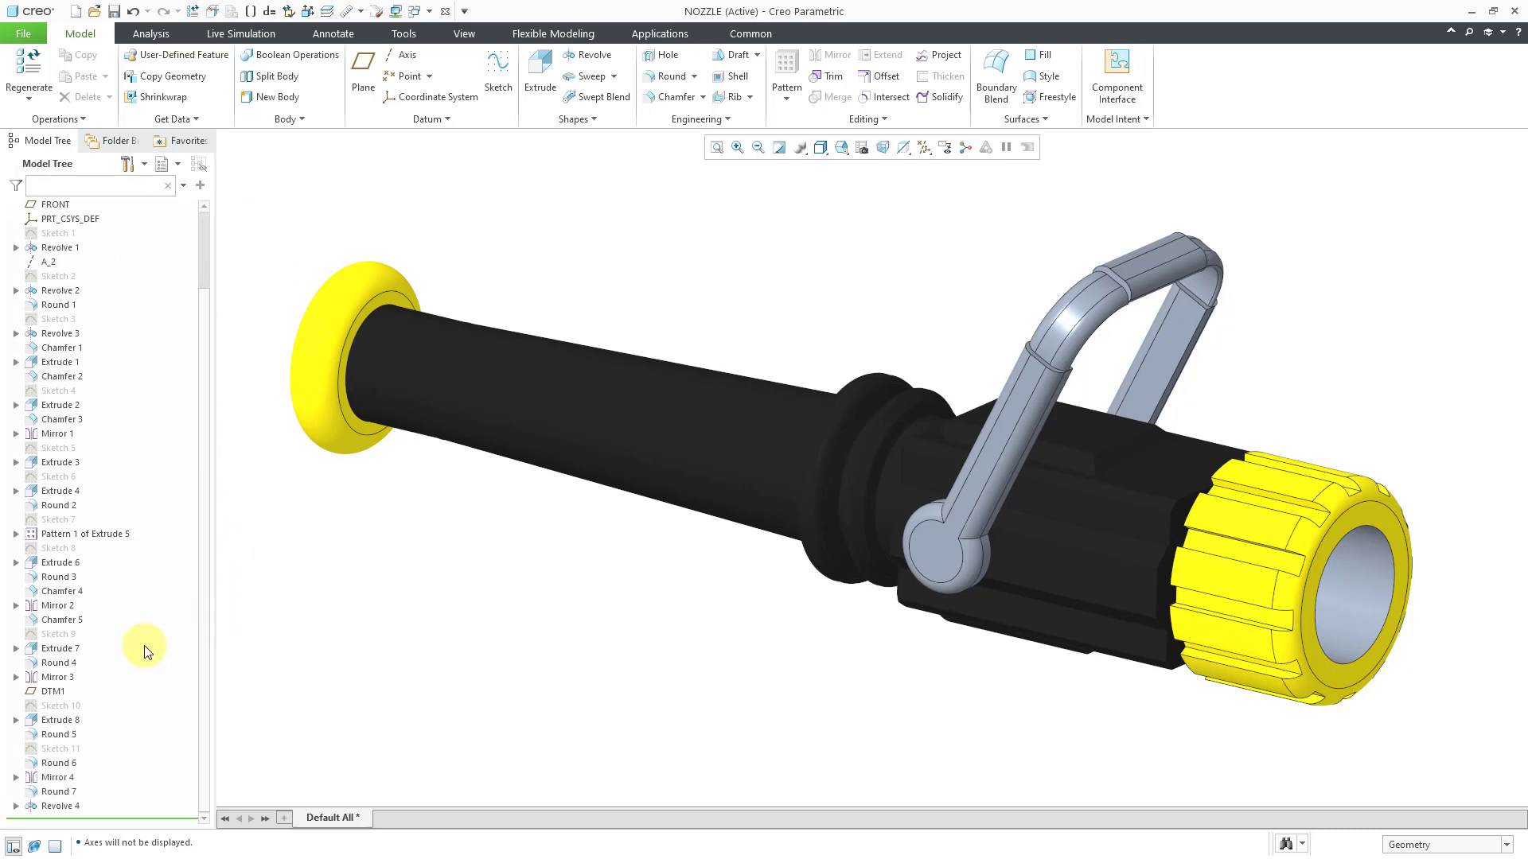
pyautogui.click(69, 648)
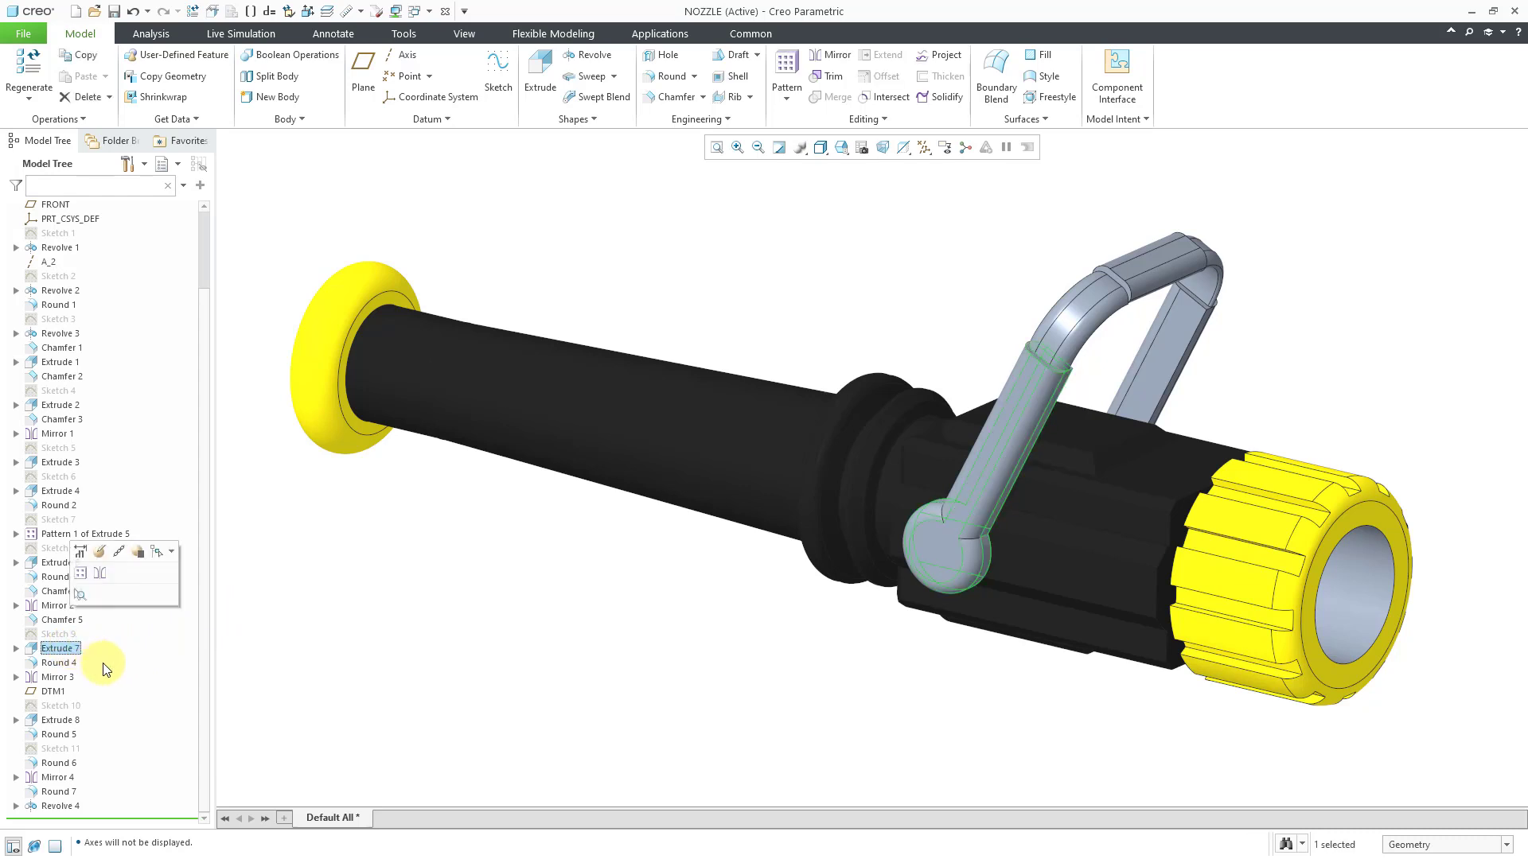
pyautogui.click(16, 677)
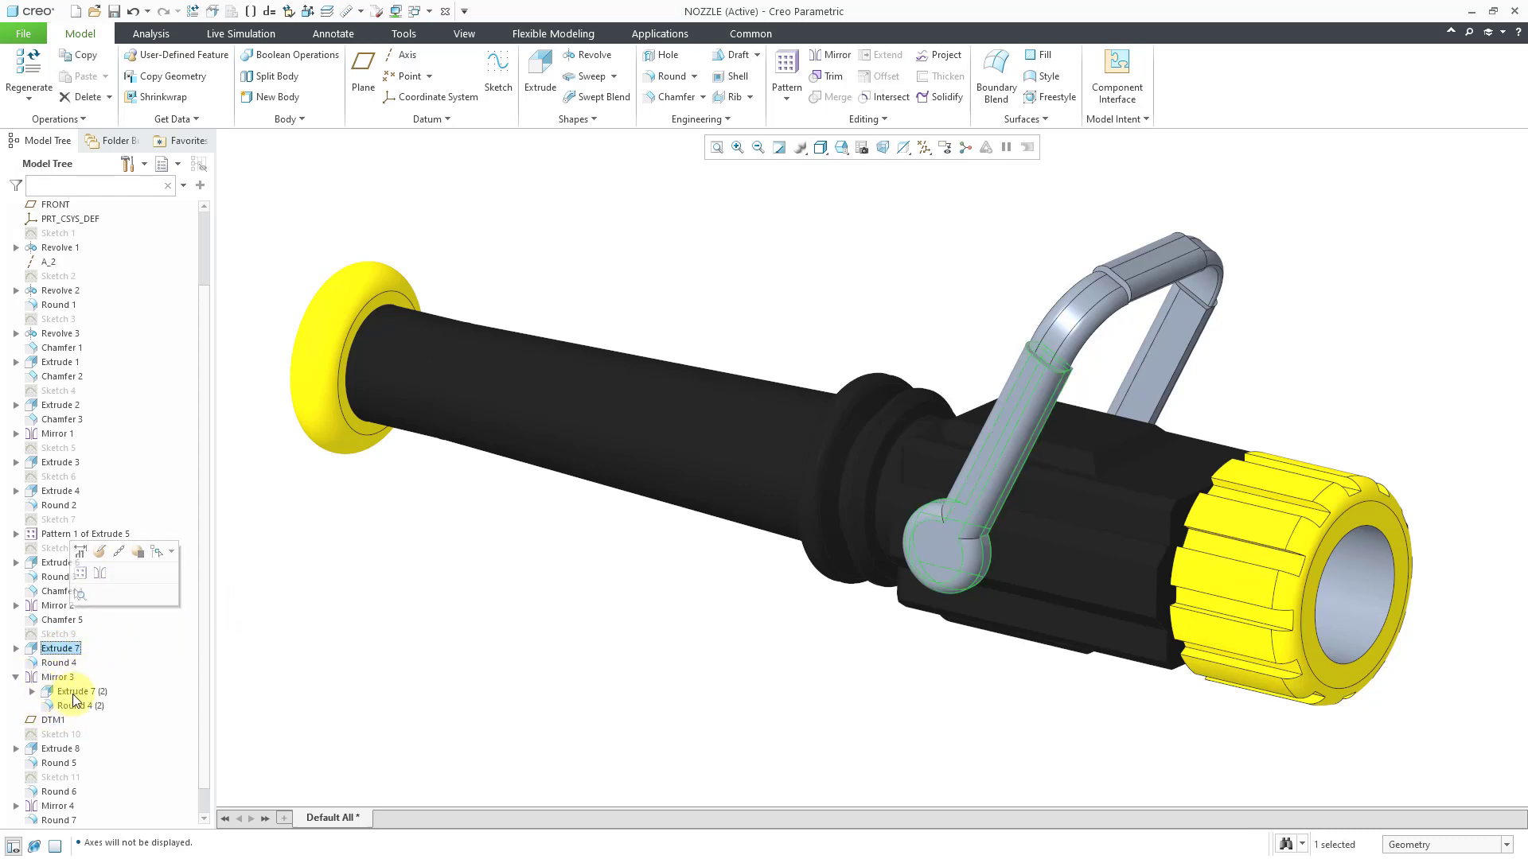
pyautogui.click(67, 749)
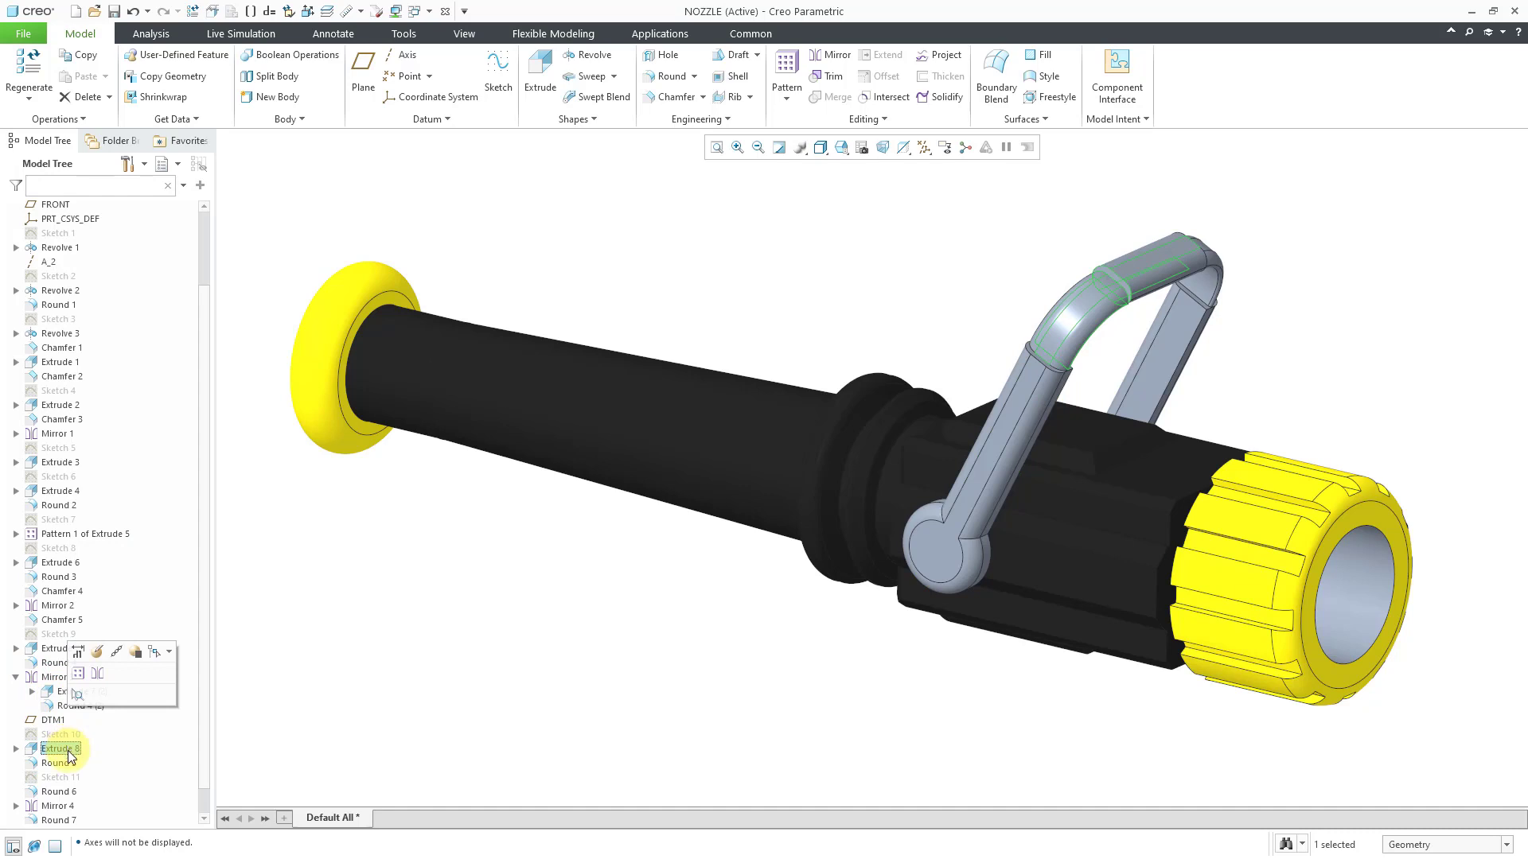
pyautogui.click(16, 806)
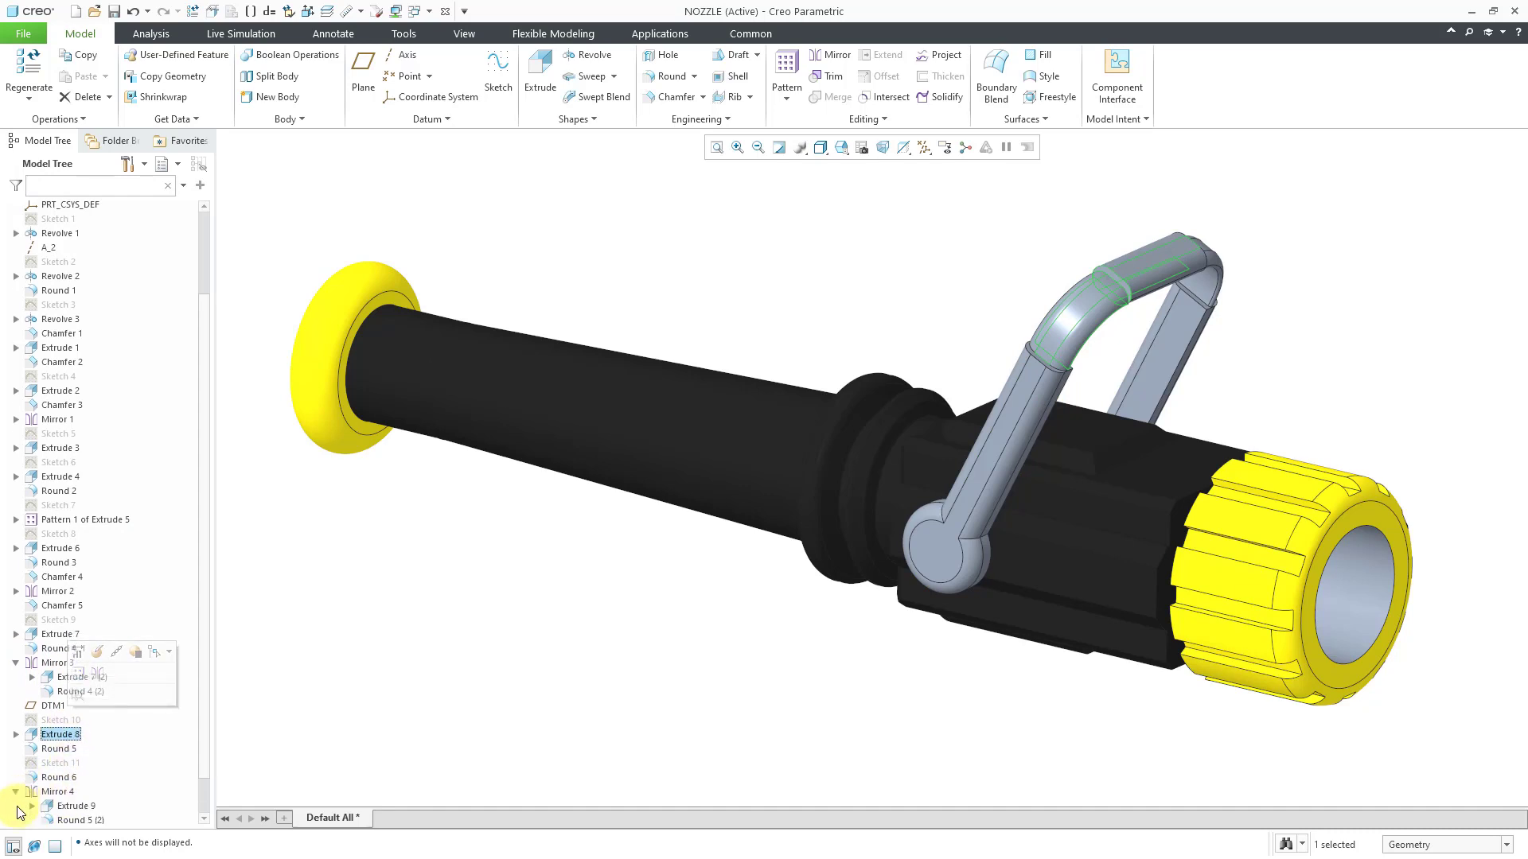
pyautogui.scroll(-1, 204, 740)
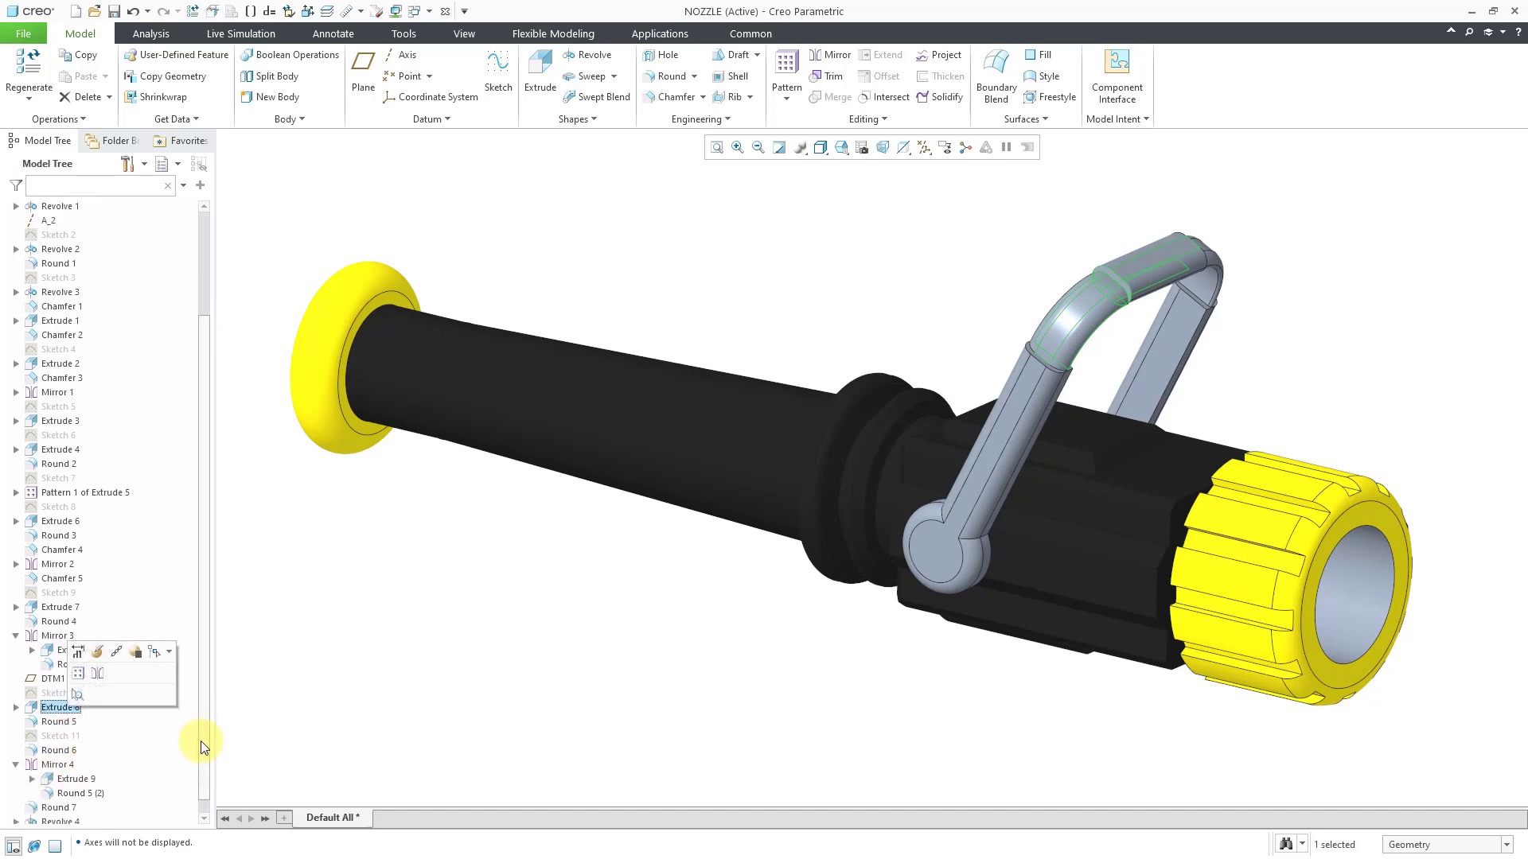
pyautogui.click(65, 779)
pyautogui.click(328, 593)
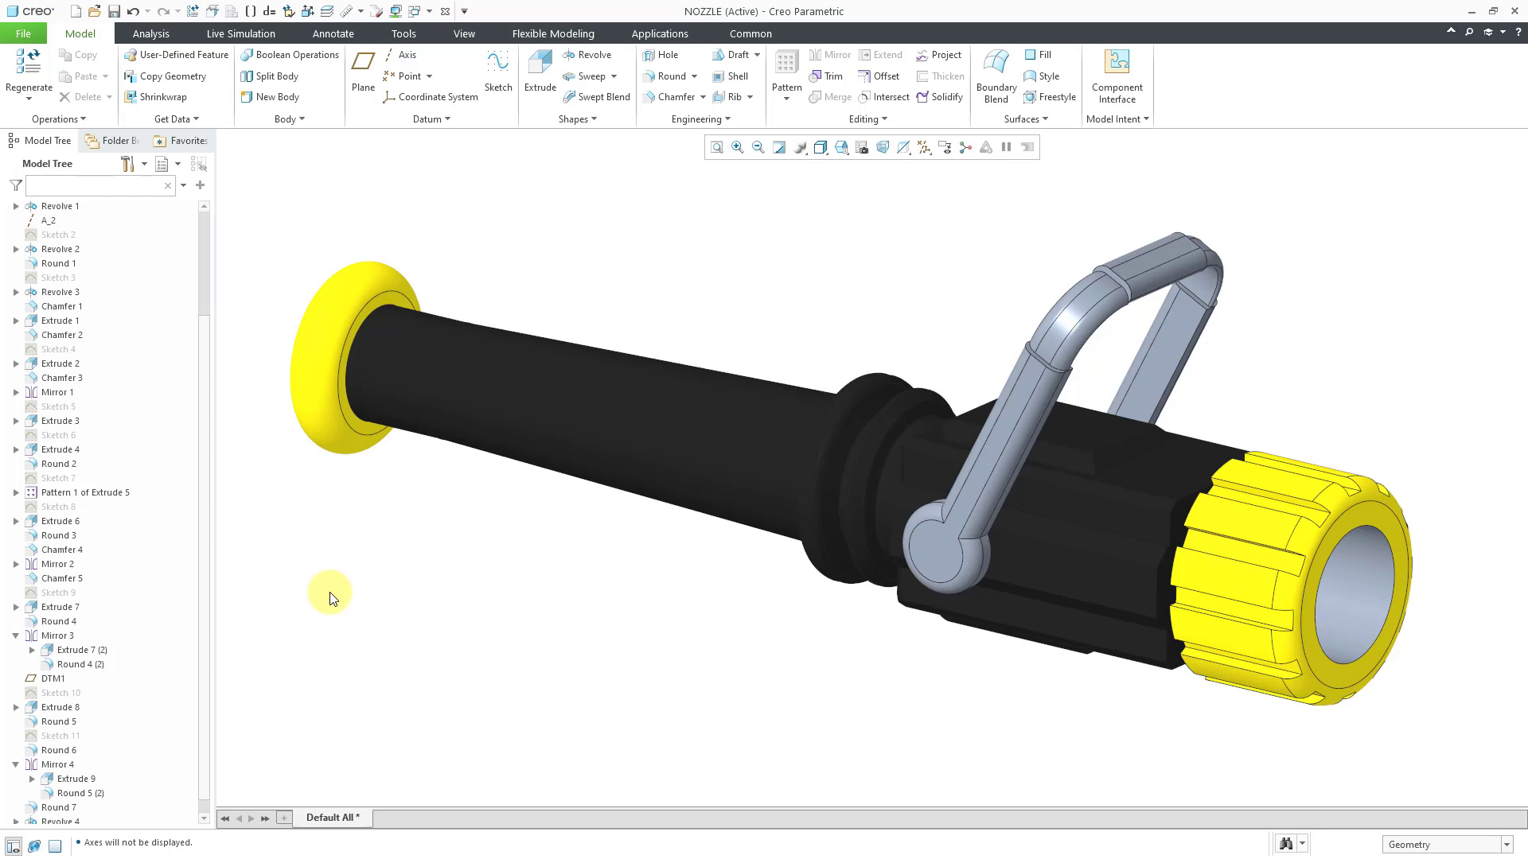
# Redefine Extrude 7, the handle's lower arm, so that its geometry creates a new body.
pyautogui.click(72, 608)
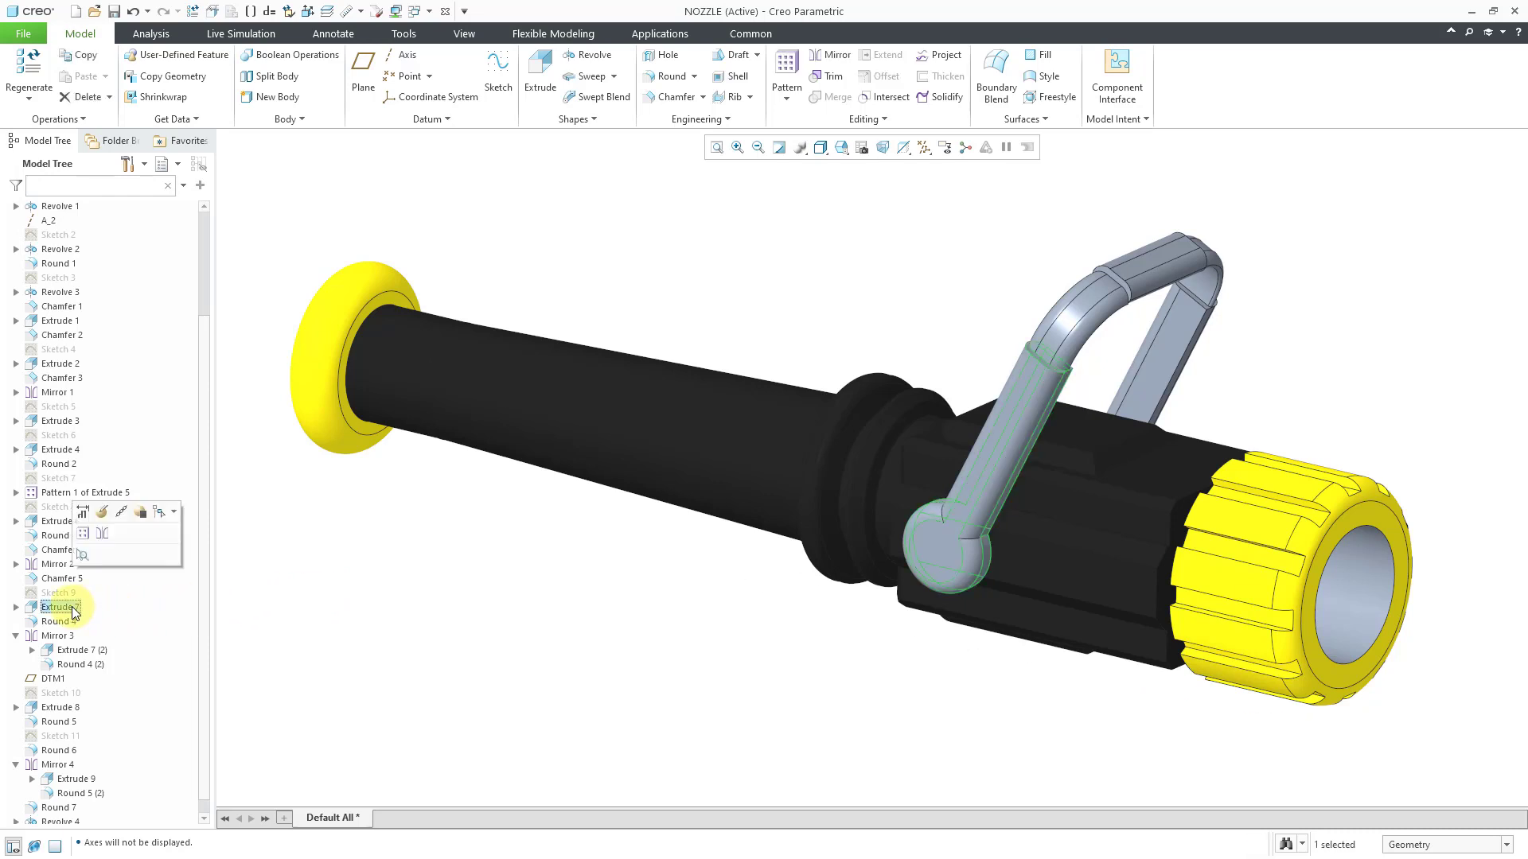
pyautogui.click(102, 511)
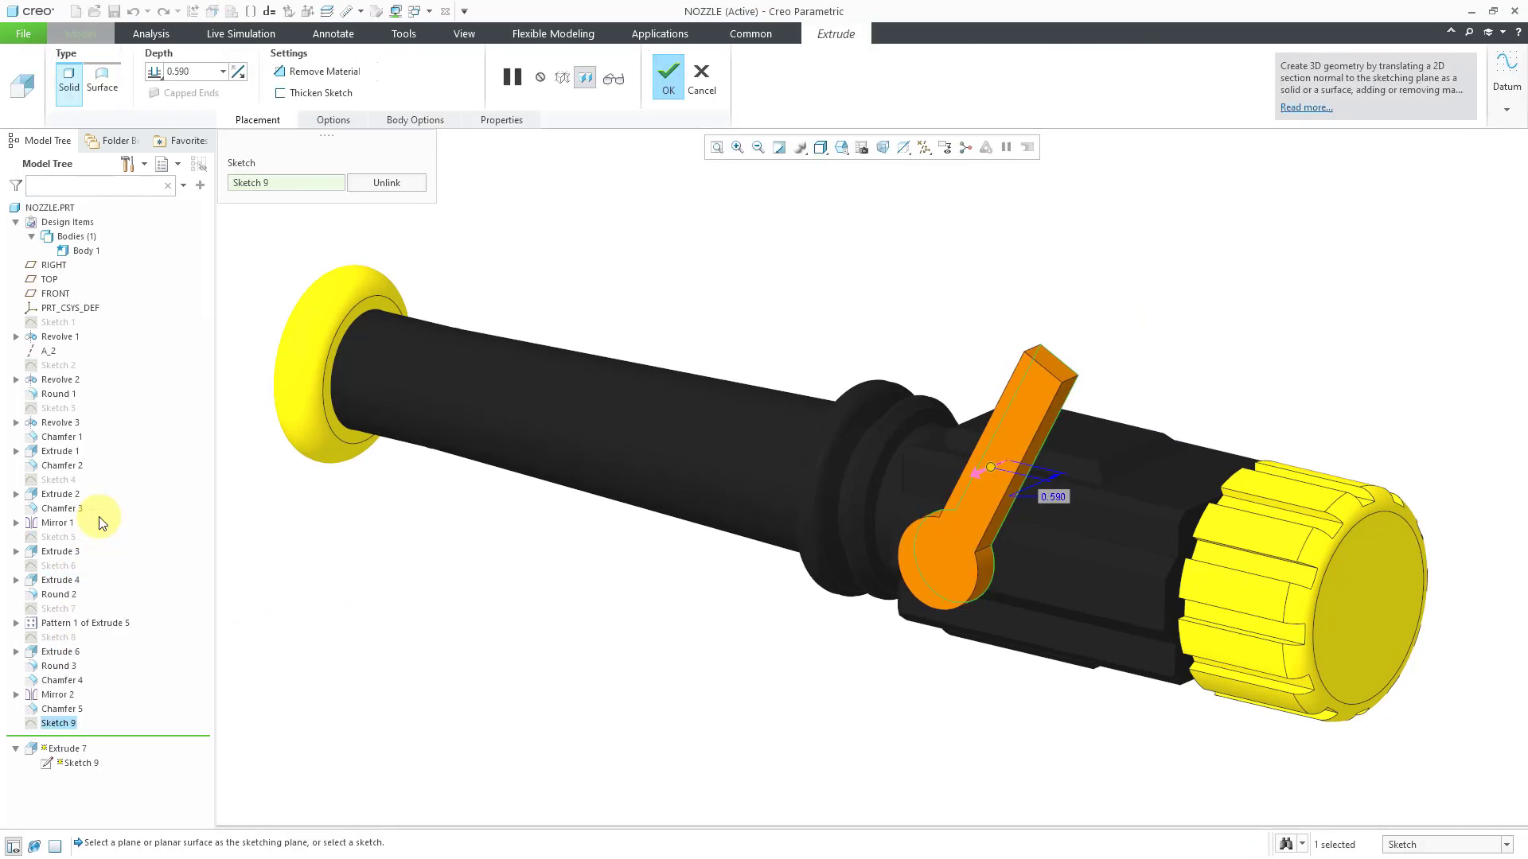
pyautogui.click(436, 125)
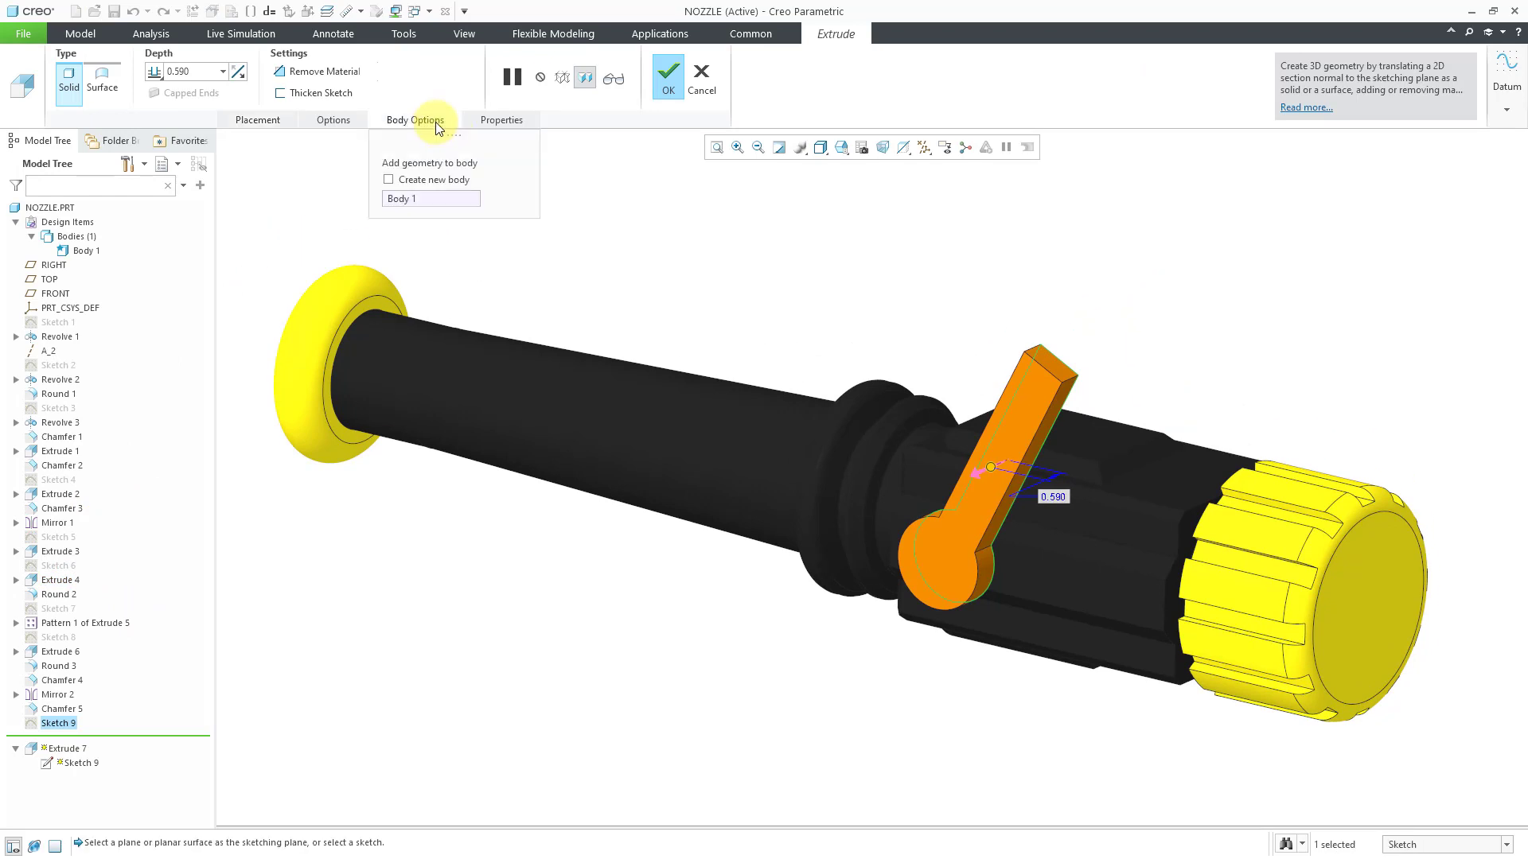
pyautogui.click(389, 180)
pyautogui.click(671, 87)
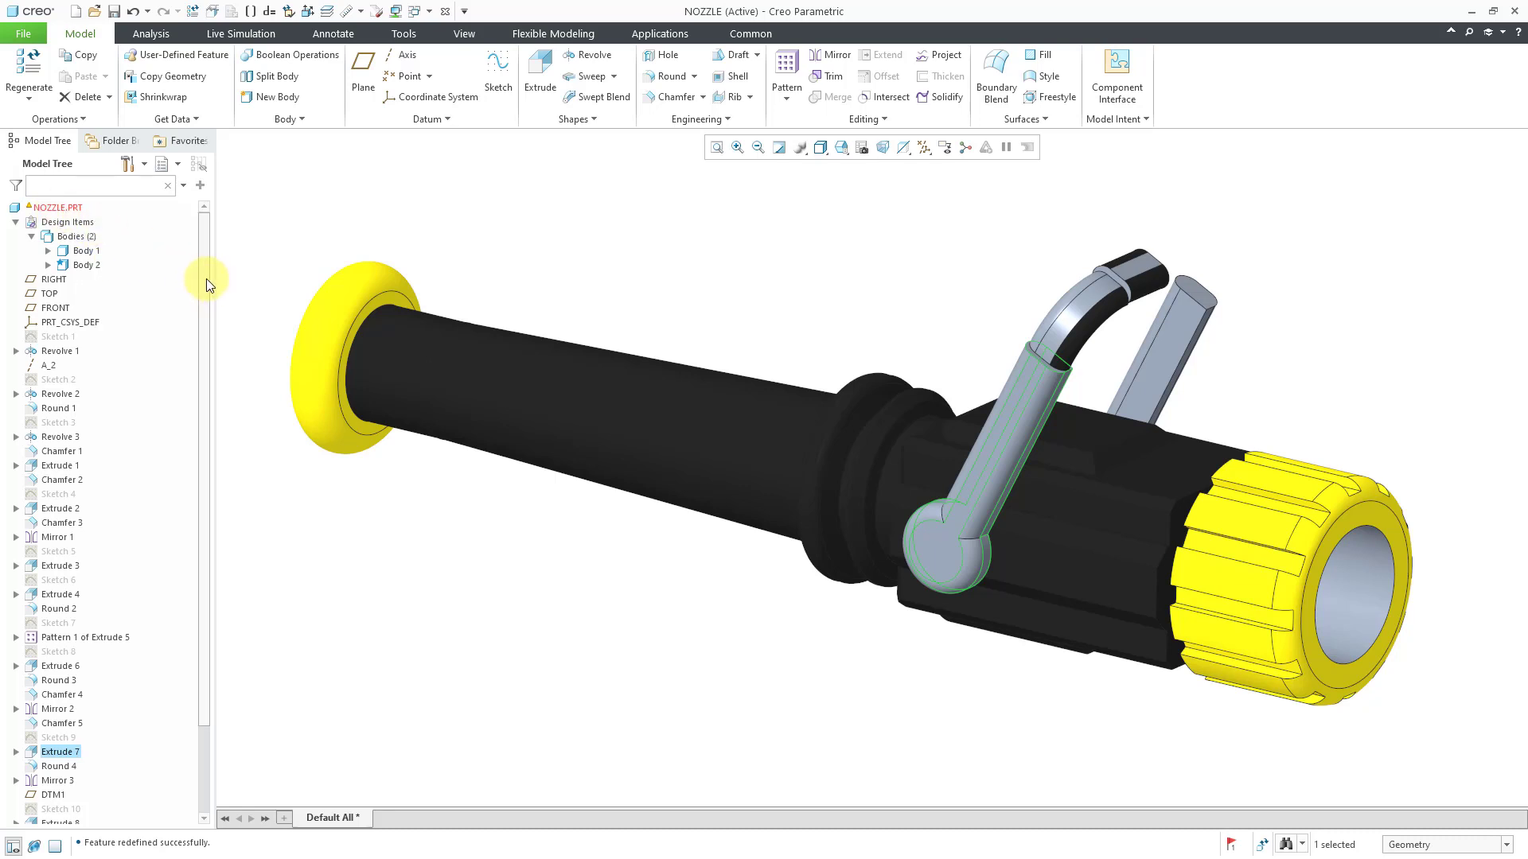
# Repair Round 6 by replacing its missing Round 5 edge reference with the inner edge of the handle's near bend.
pyautogui.moveTo(206, 278); pyautogui.dragTo(207, 381)
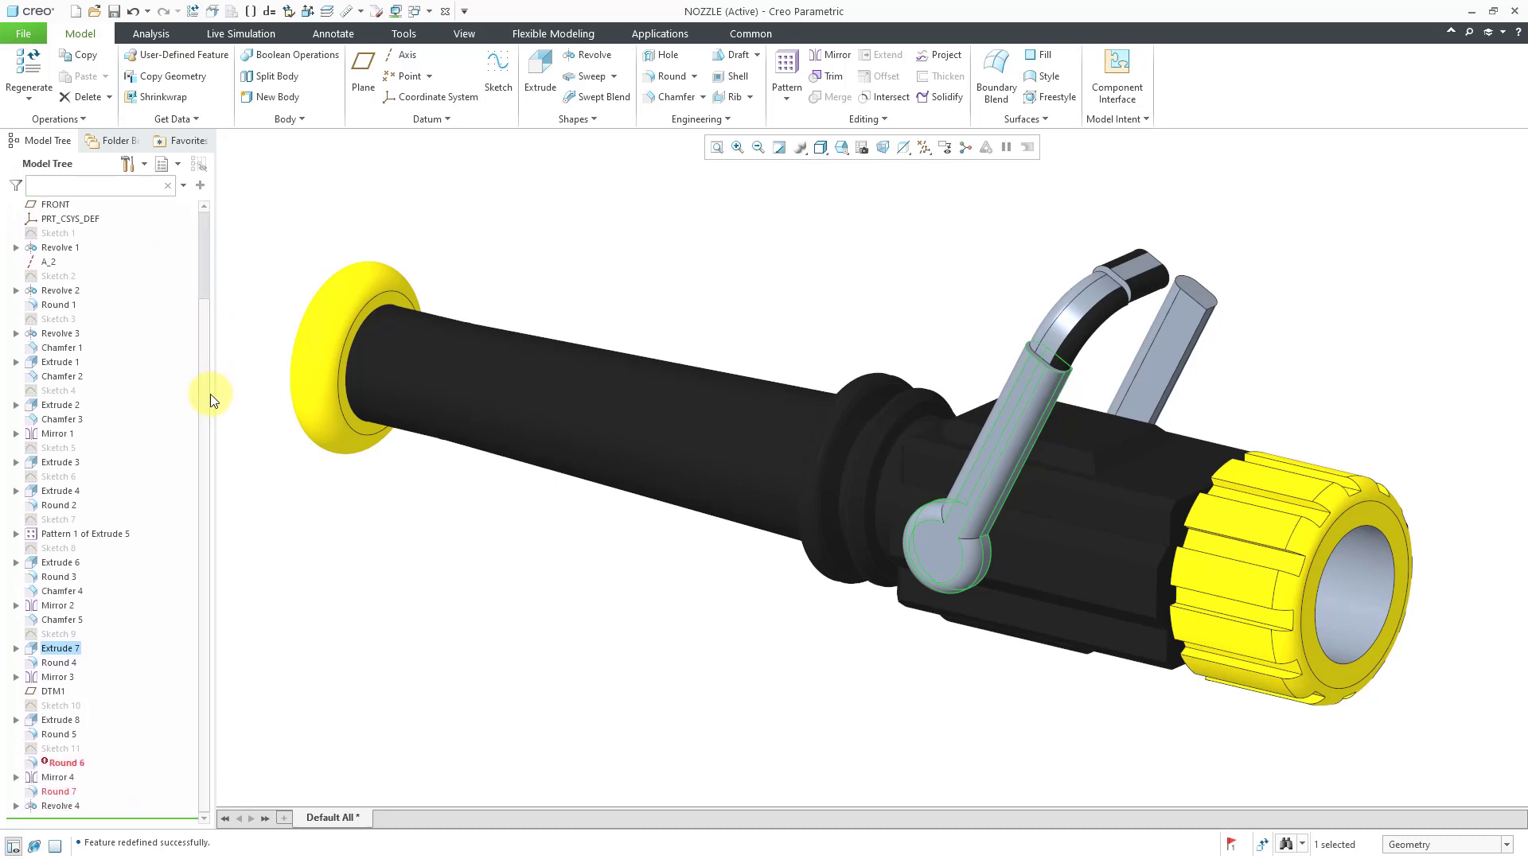
pyautogui.click(70, 763)
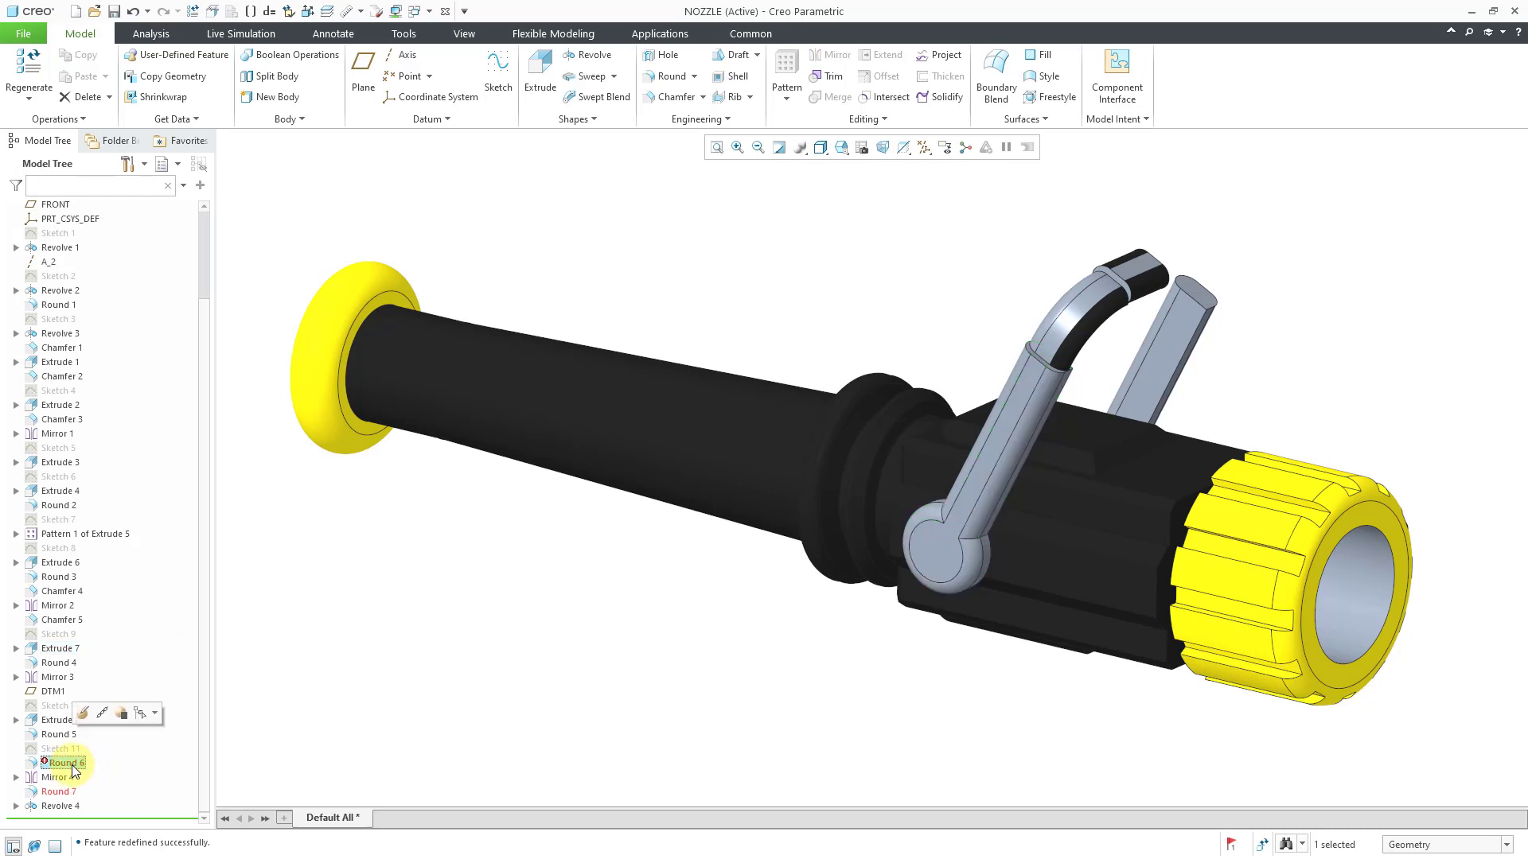
pyautogui.click(102, 714)
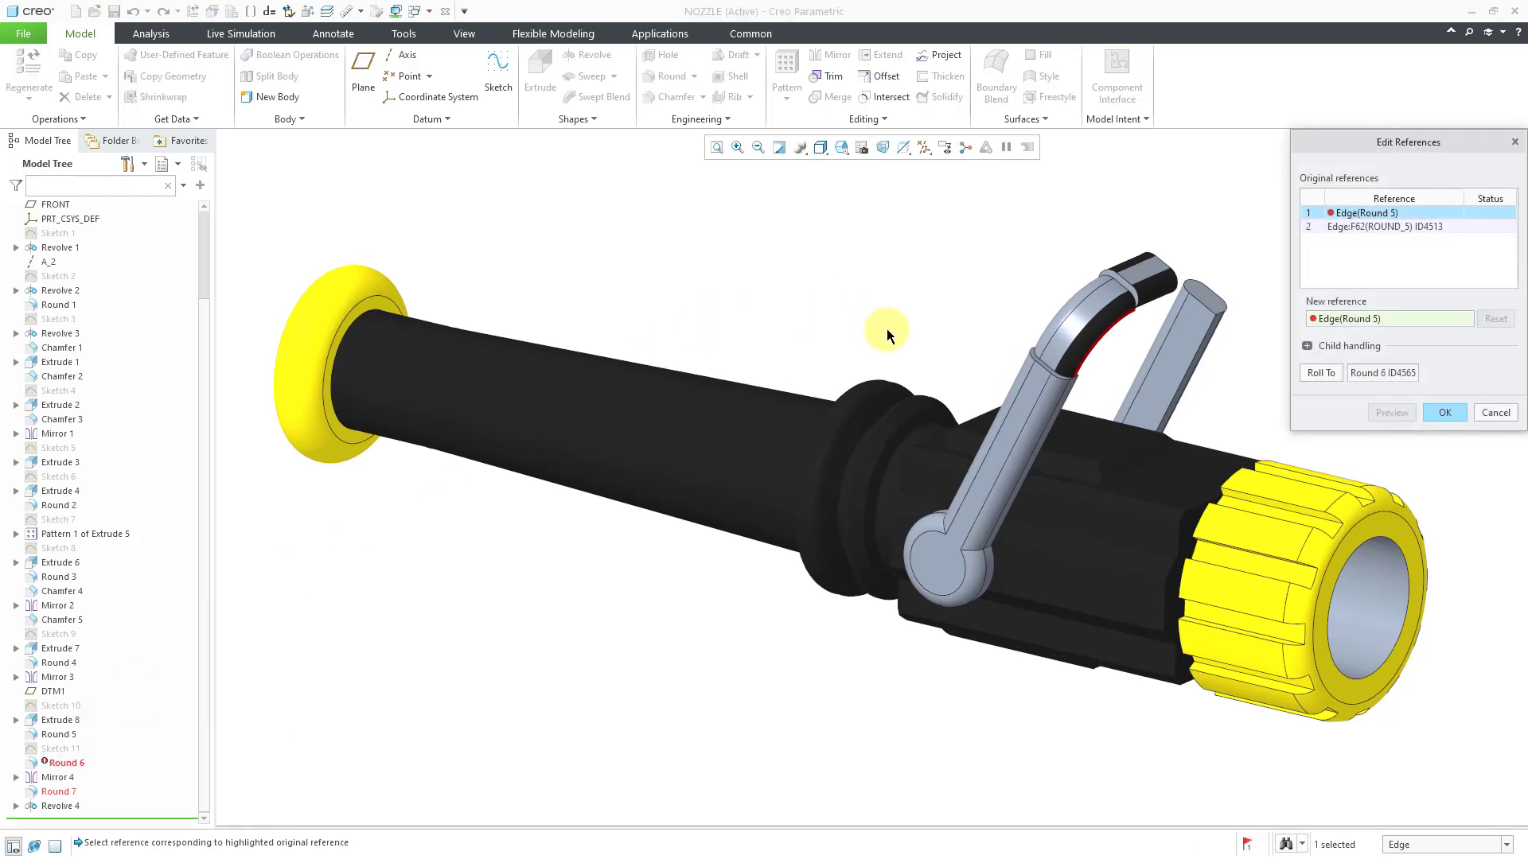
pyautogui.moveTo(887, 327); pyautogui.dragTo(870, 331, button='middle')
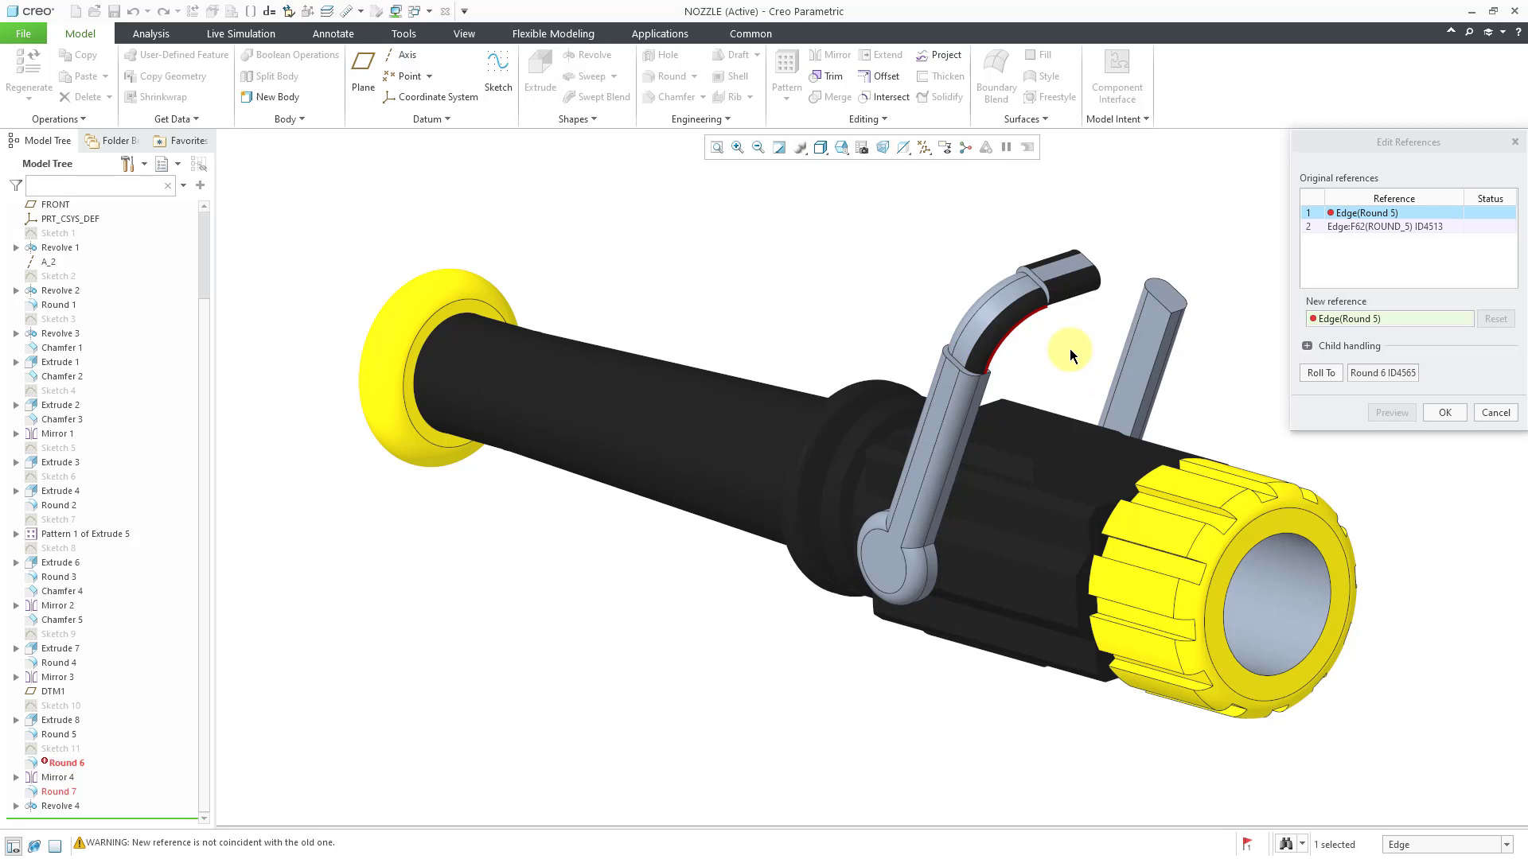
pyautogui.scroll(5, 1048, 353)
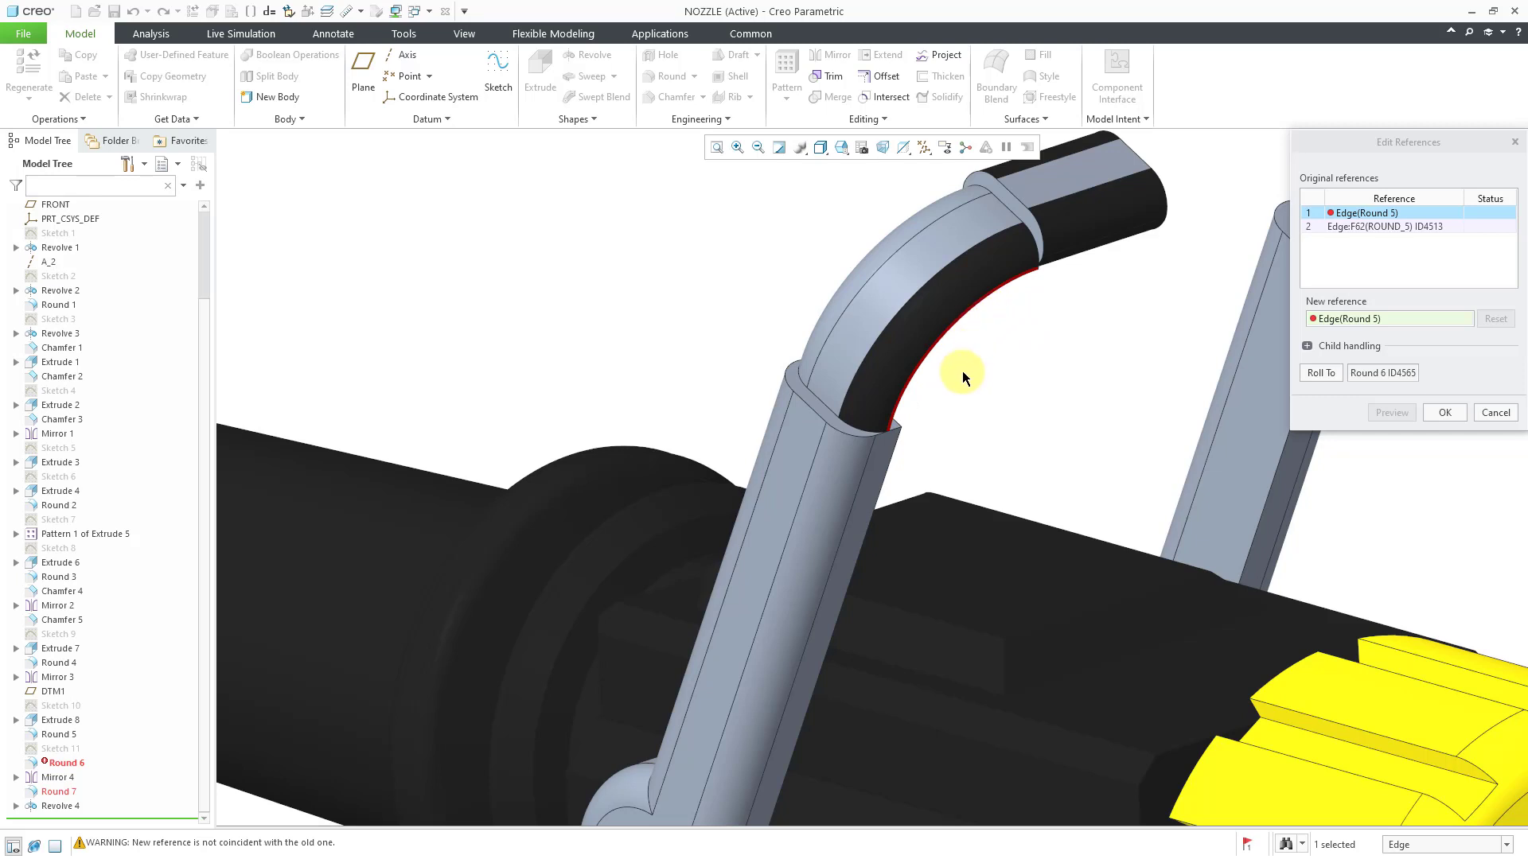
pyautogui.click(956, 321)
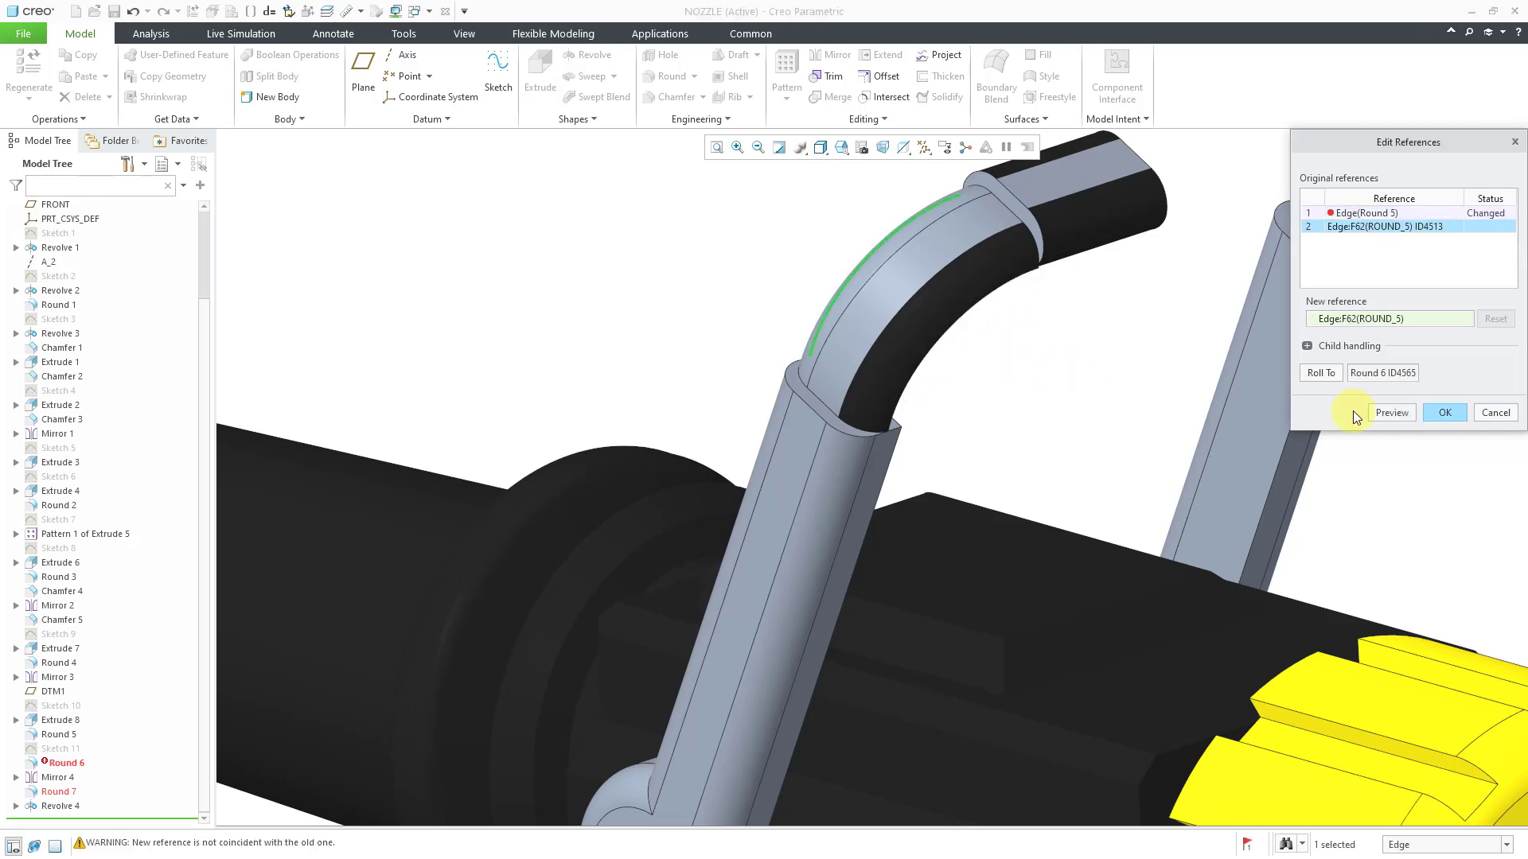
pyautogui.click(1437, 413)
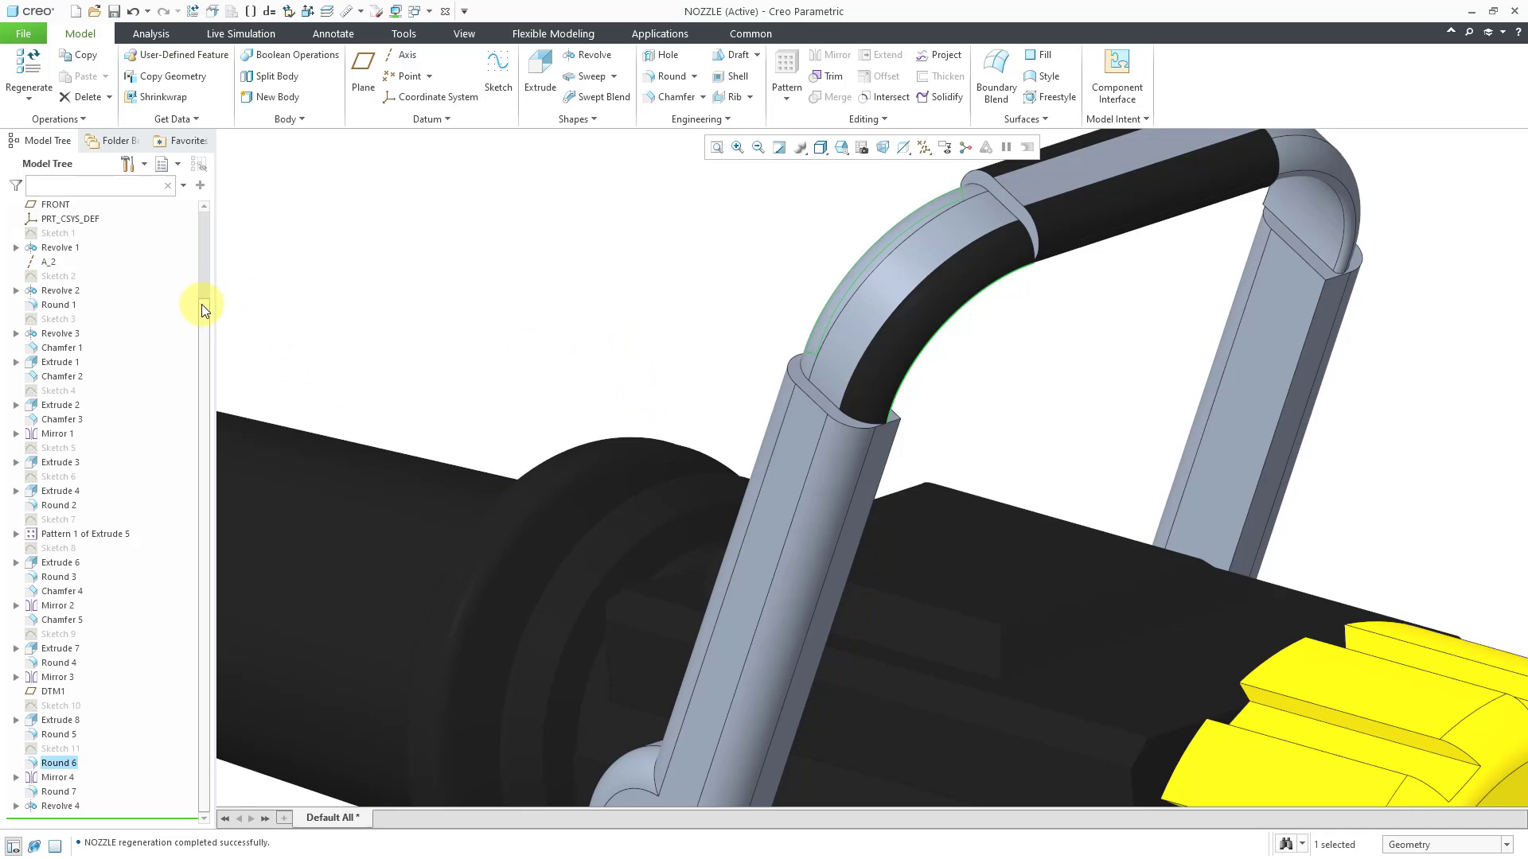
# Check Body 2's contents and redefine the mirrored Extrude 7 (2) inside Mirror 3 to add its geometry to Body 2.
pyautogui.moveTo(202, 304); pyautogui.dragTo(207, 213)
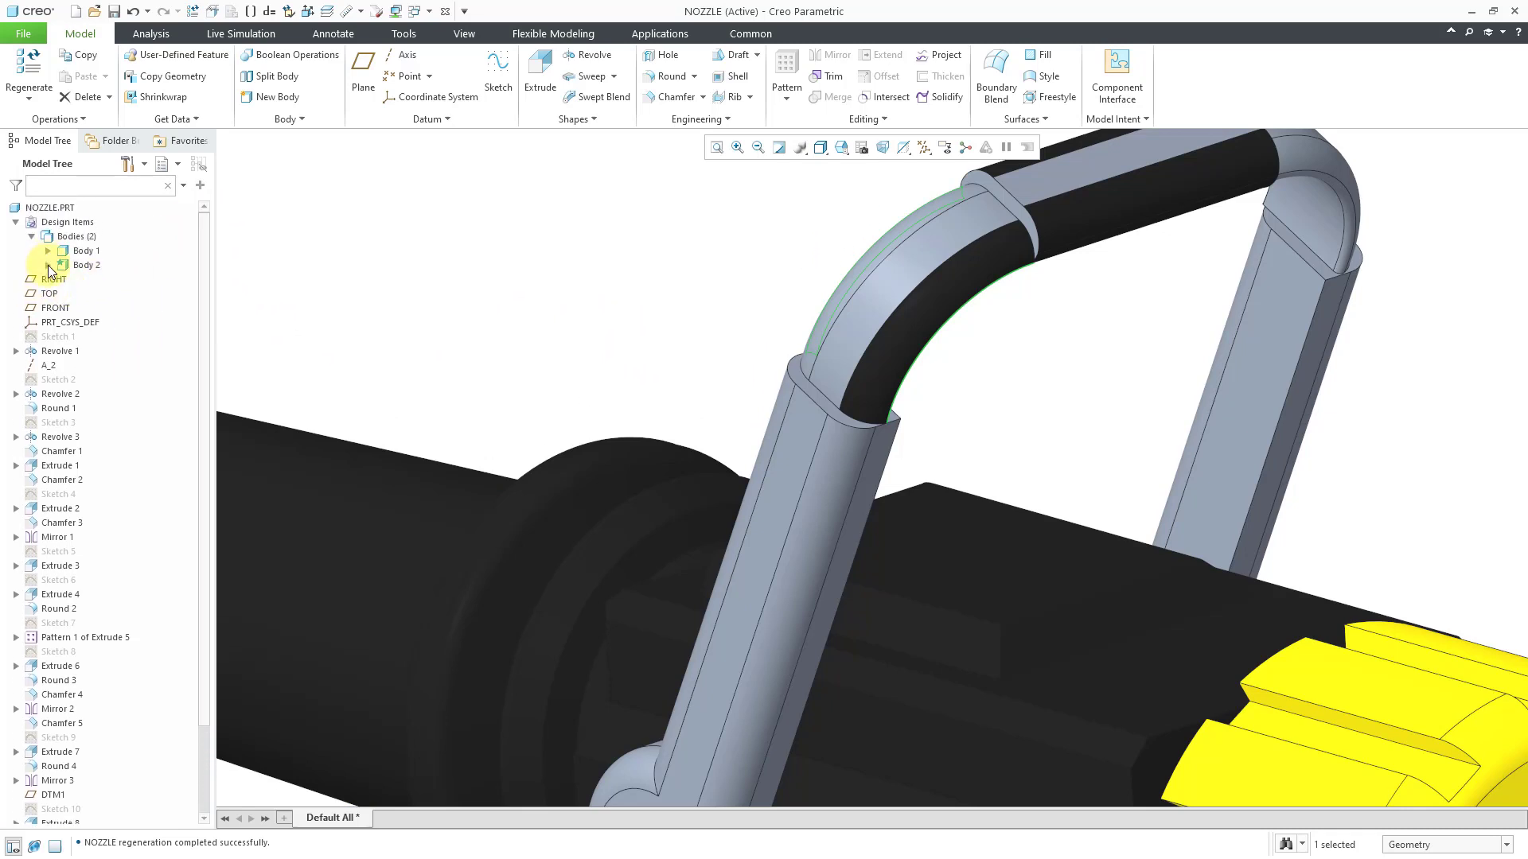
pyautogui.click(48, 265)
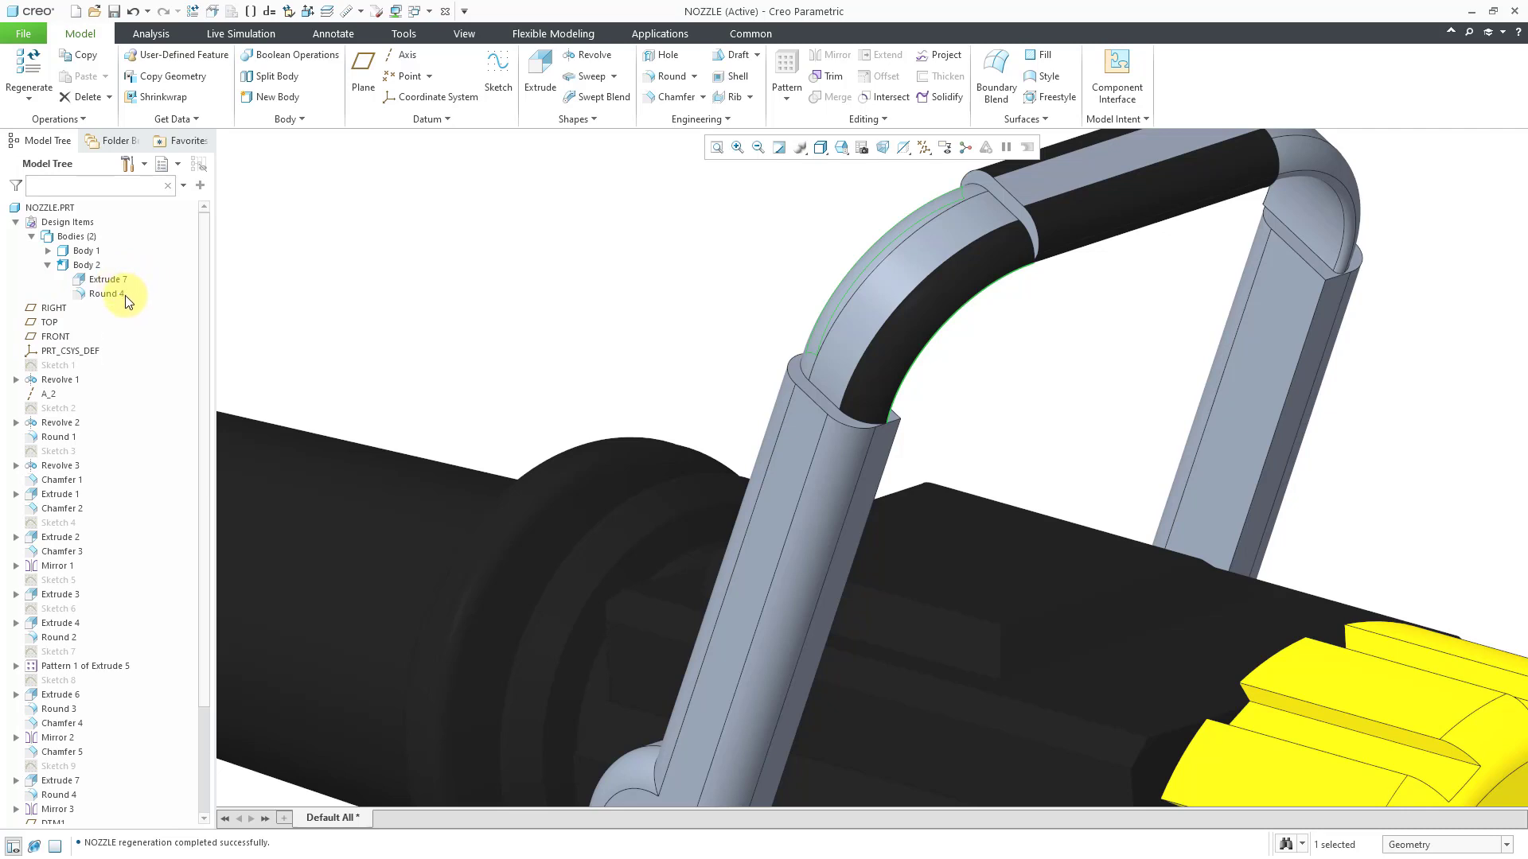
pyautogui.moveTo(204, 315); pyautogui.dragTo(170, 488)
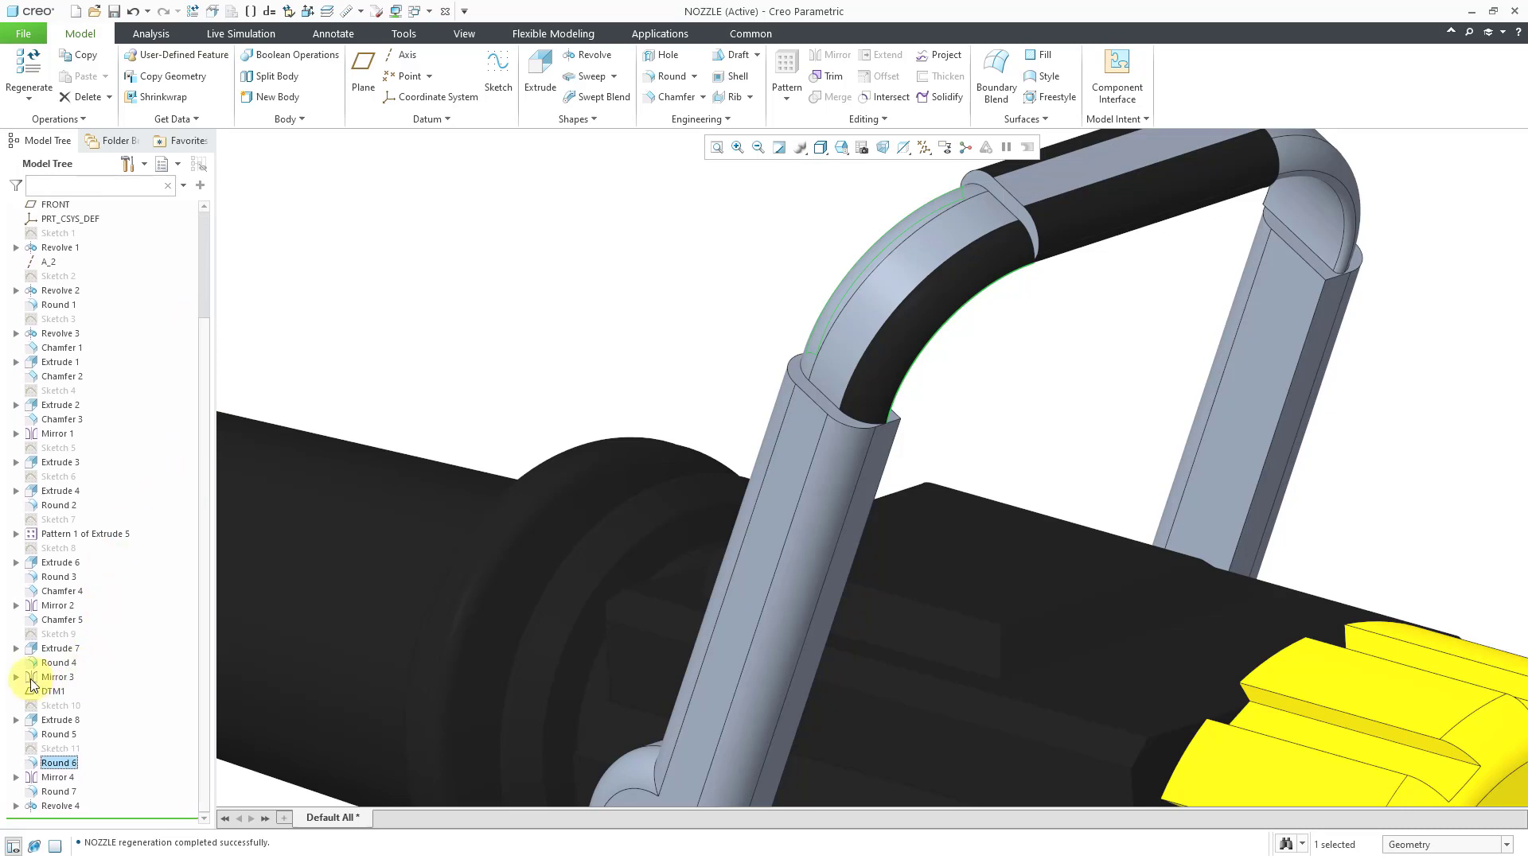
pyautogui.click(17, 678)
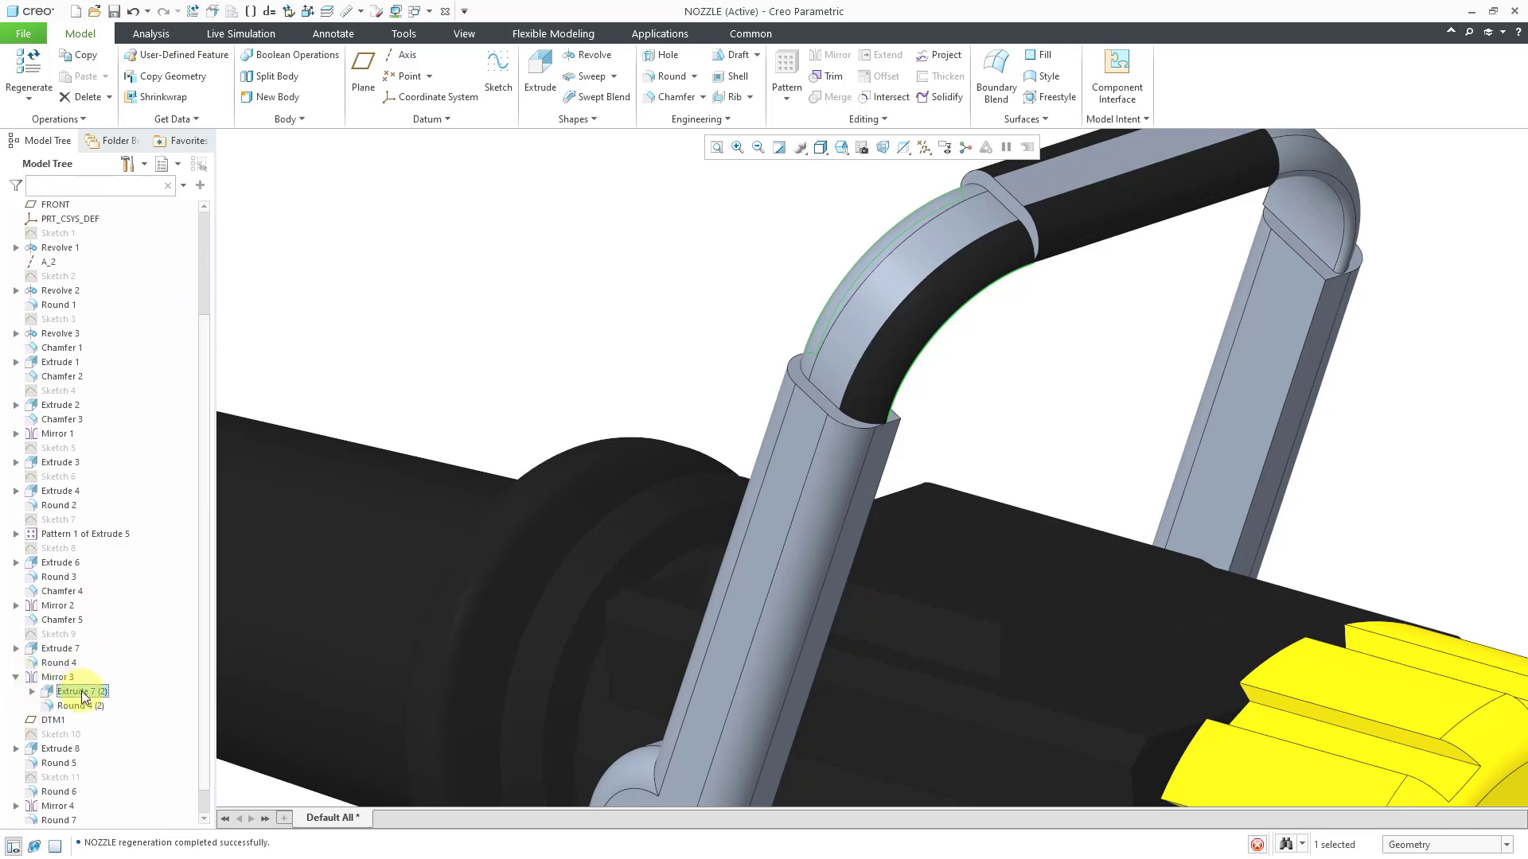
pyautogui.click(79, 691)
pyautogui.click(105, 593)
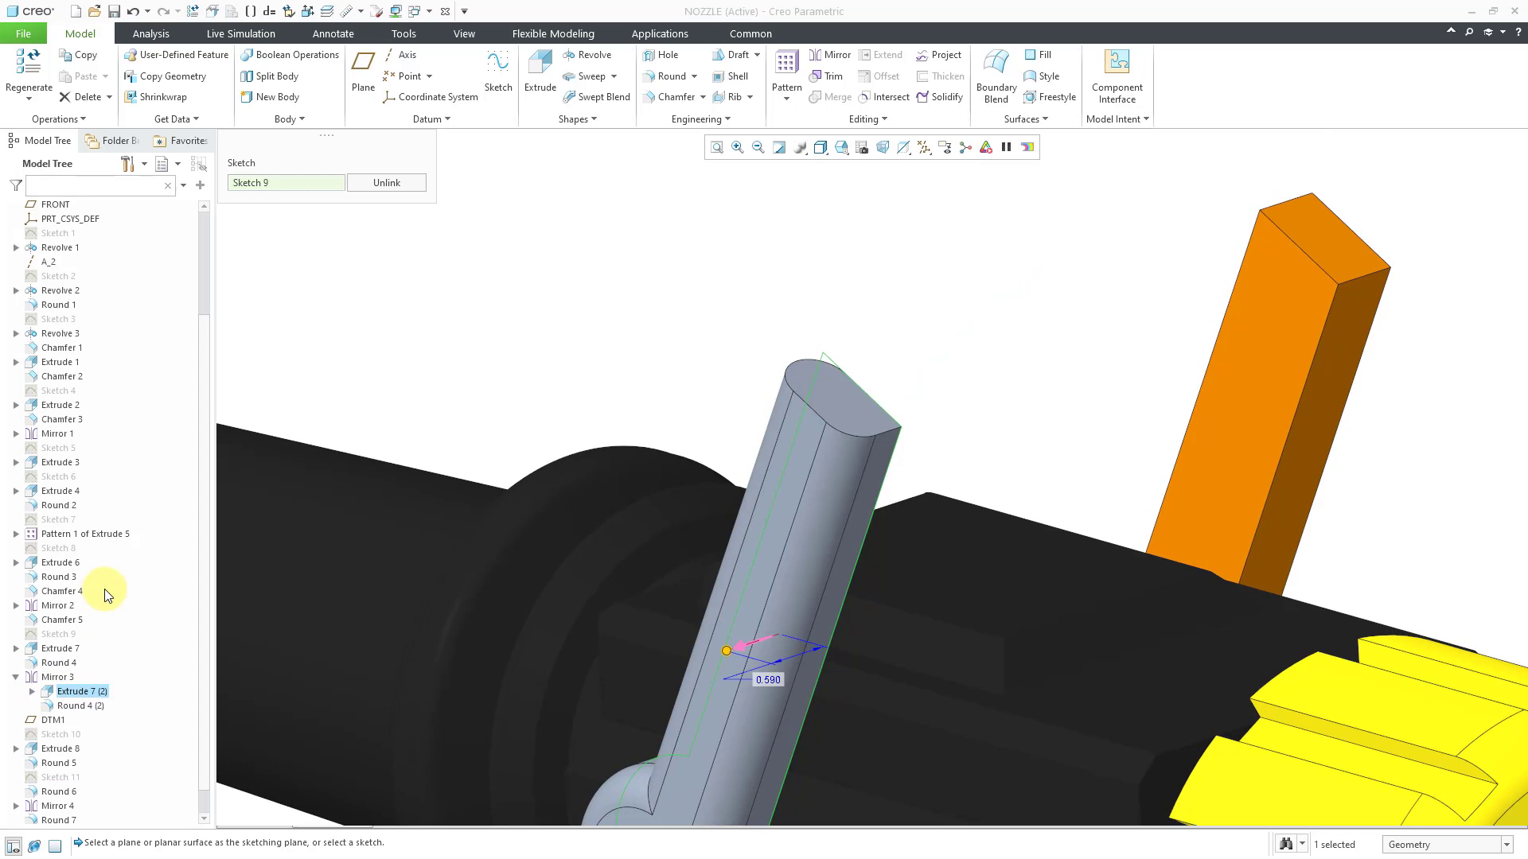
pyautogui.click(436, 121)
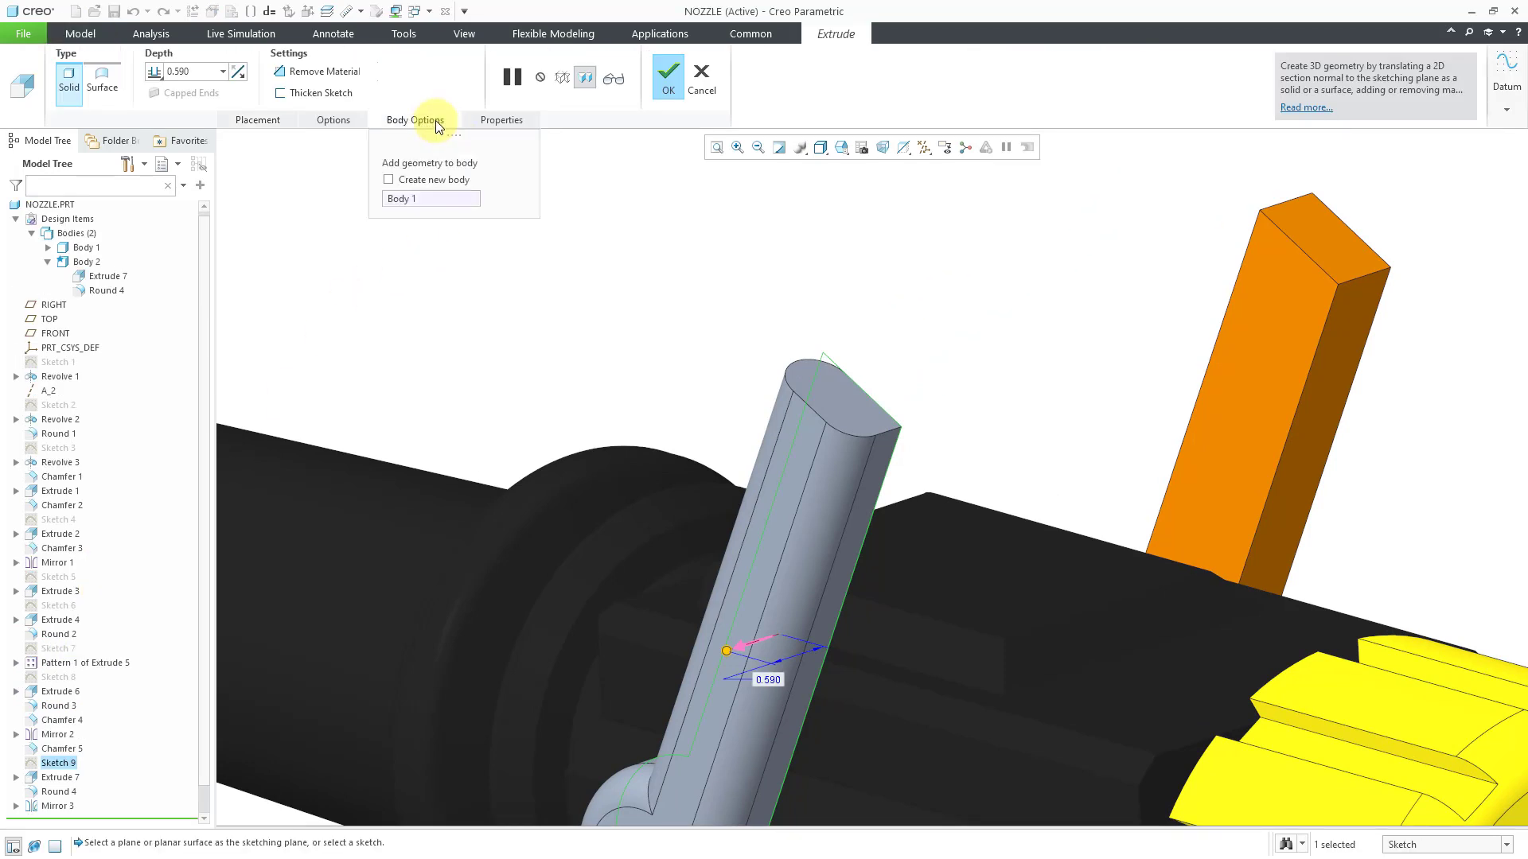
pyautogui.click(422, 199)
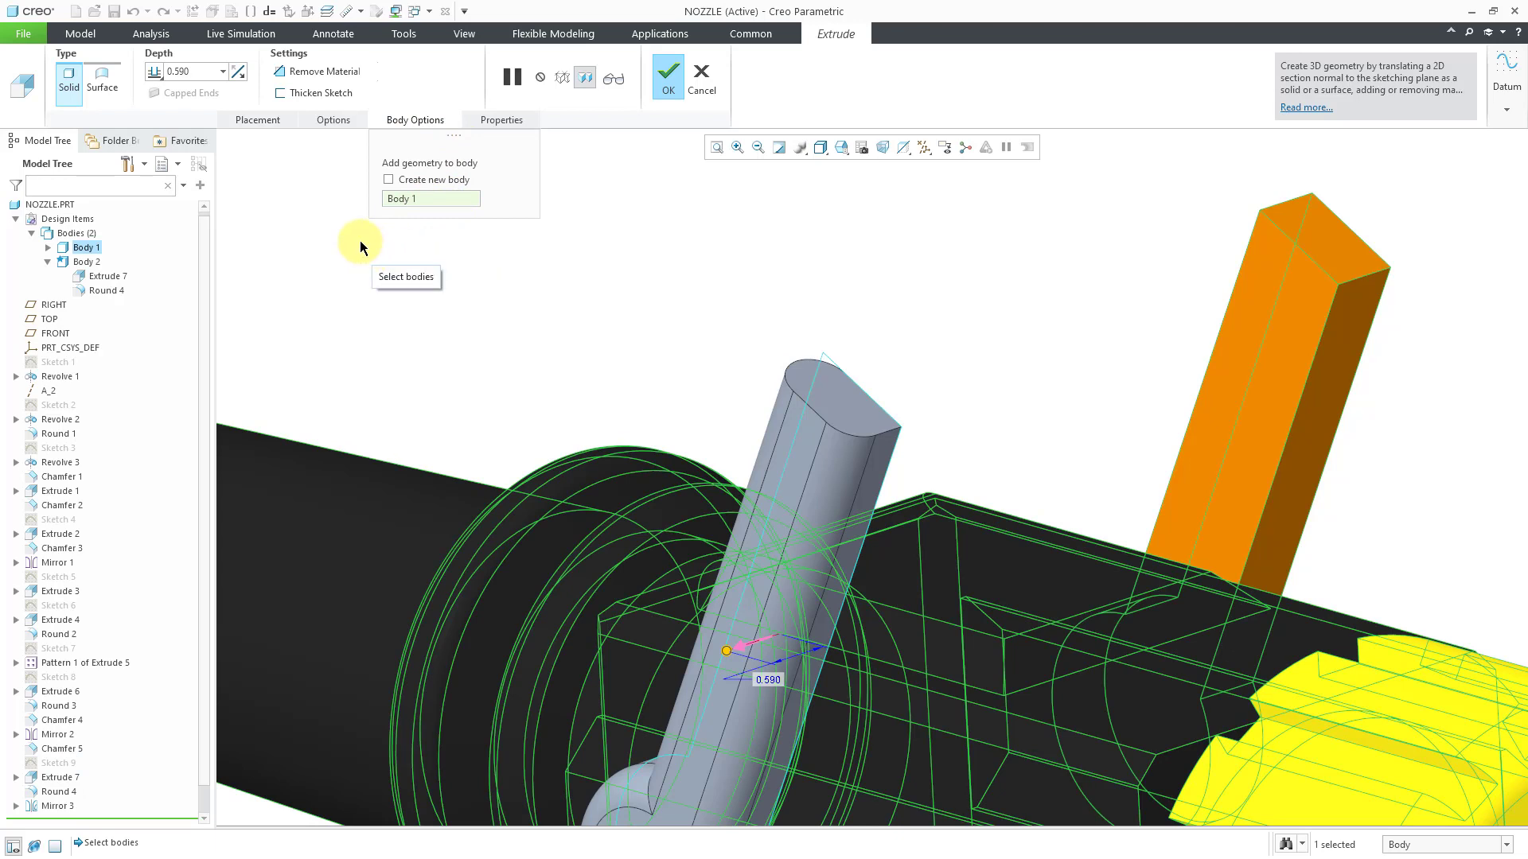
pyautogui.click(87, 262)
pyautogui.click(653, 85)
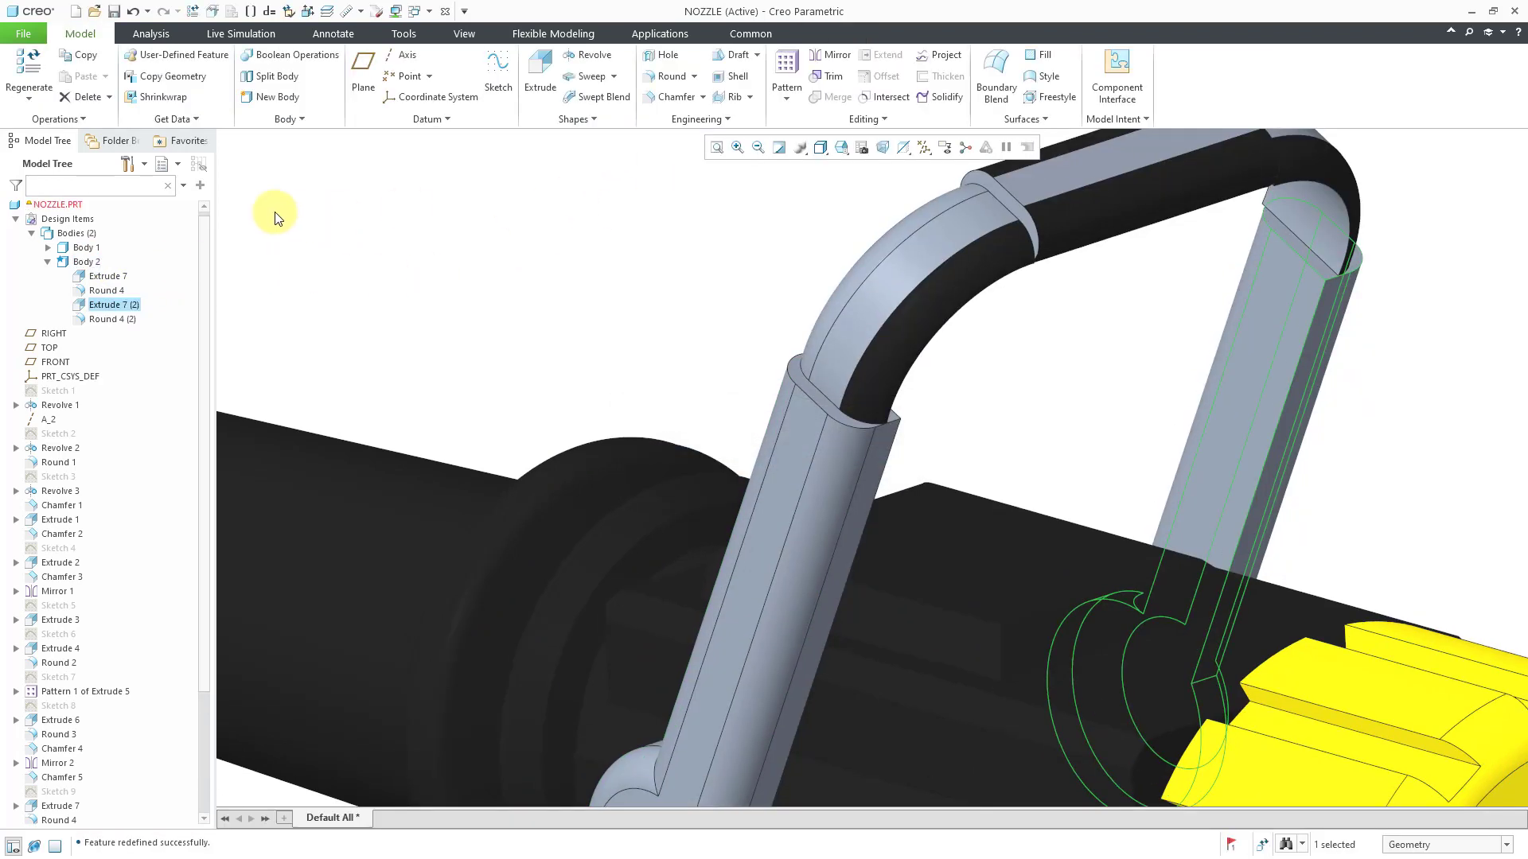
# Repair Round 7 by replacing its missing Round 5 (2) edge reference with the inner edge of the handle's far bend.
pyautogui.scroll(-4, 191, 430)
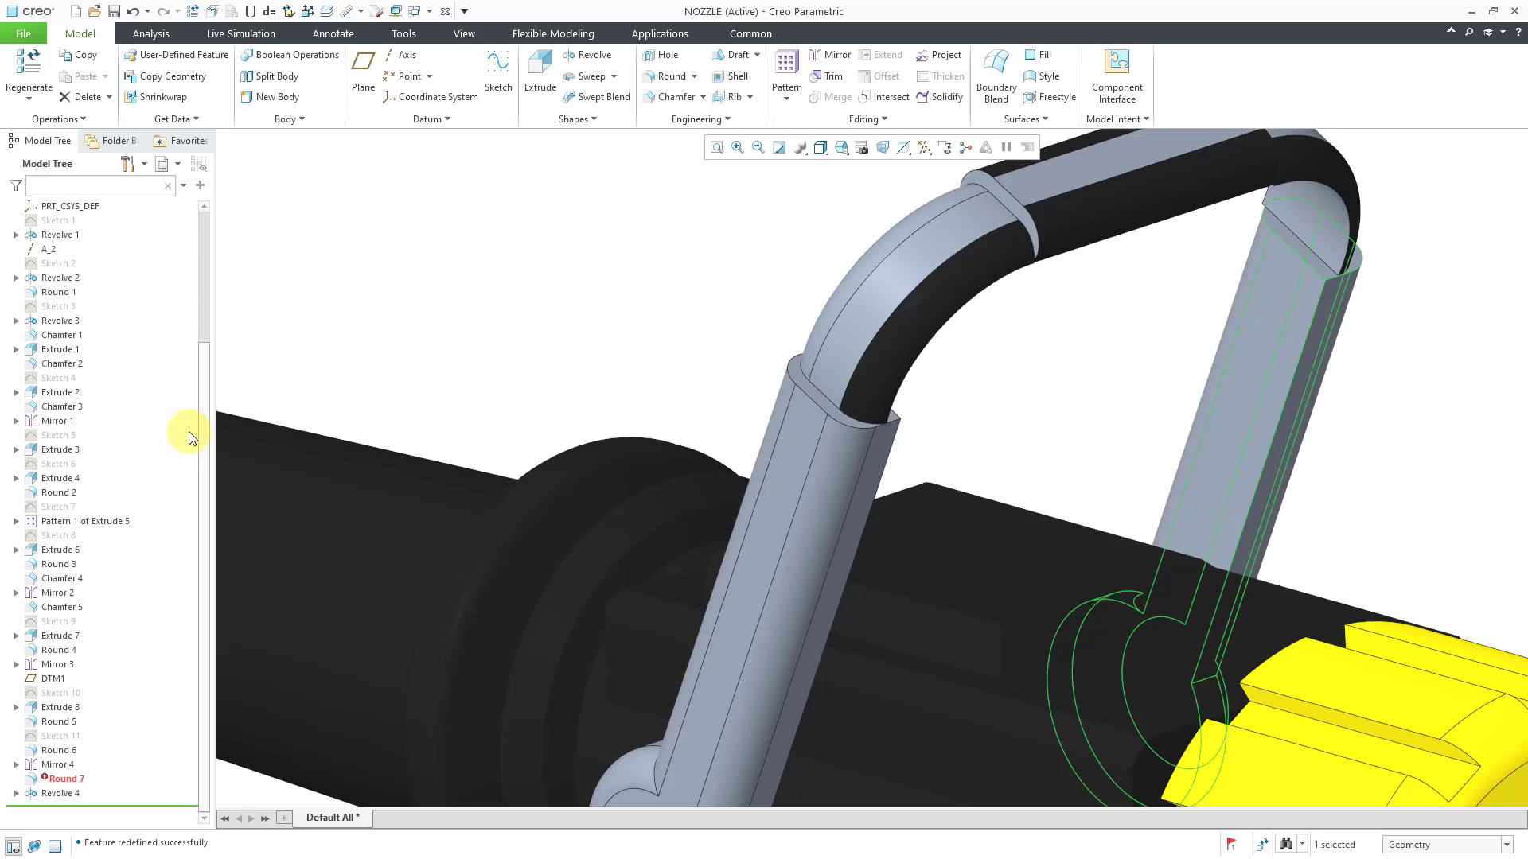
pyautogui.click(64, 792)
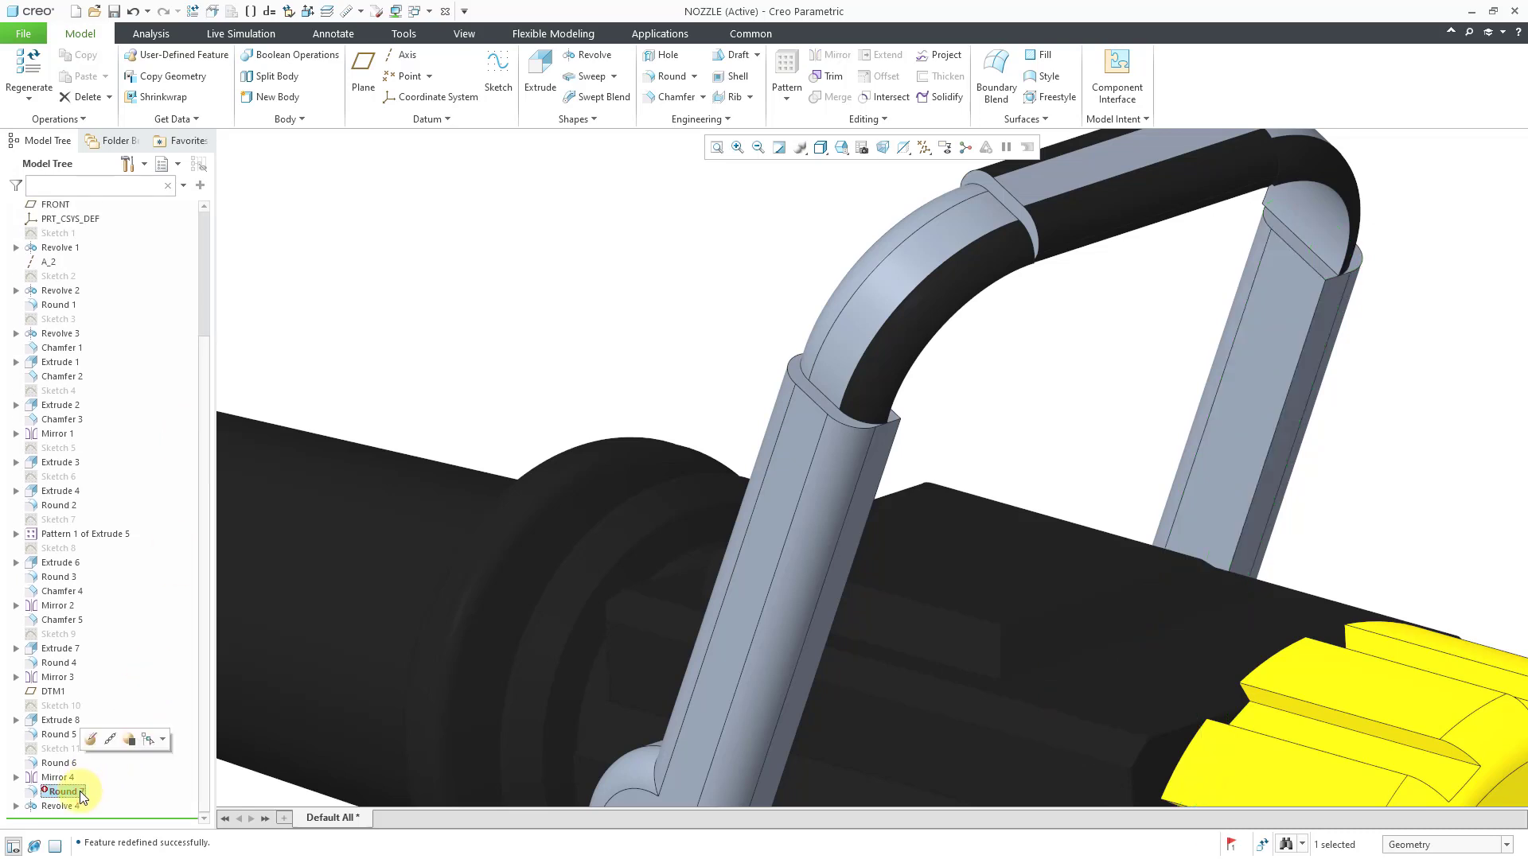
pyautogui.click(110, 740)
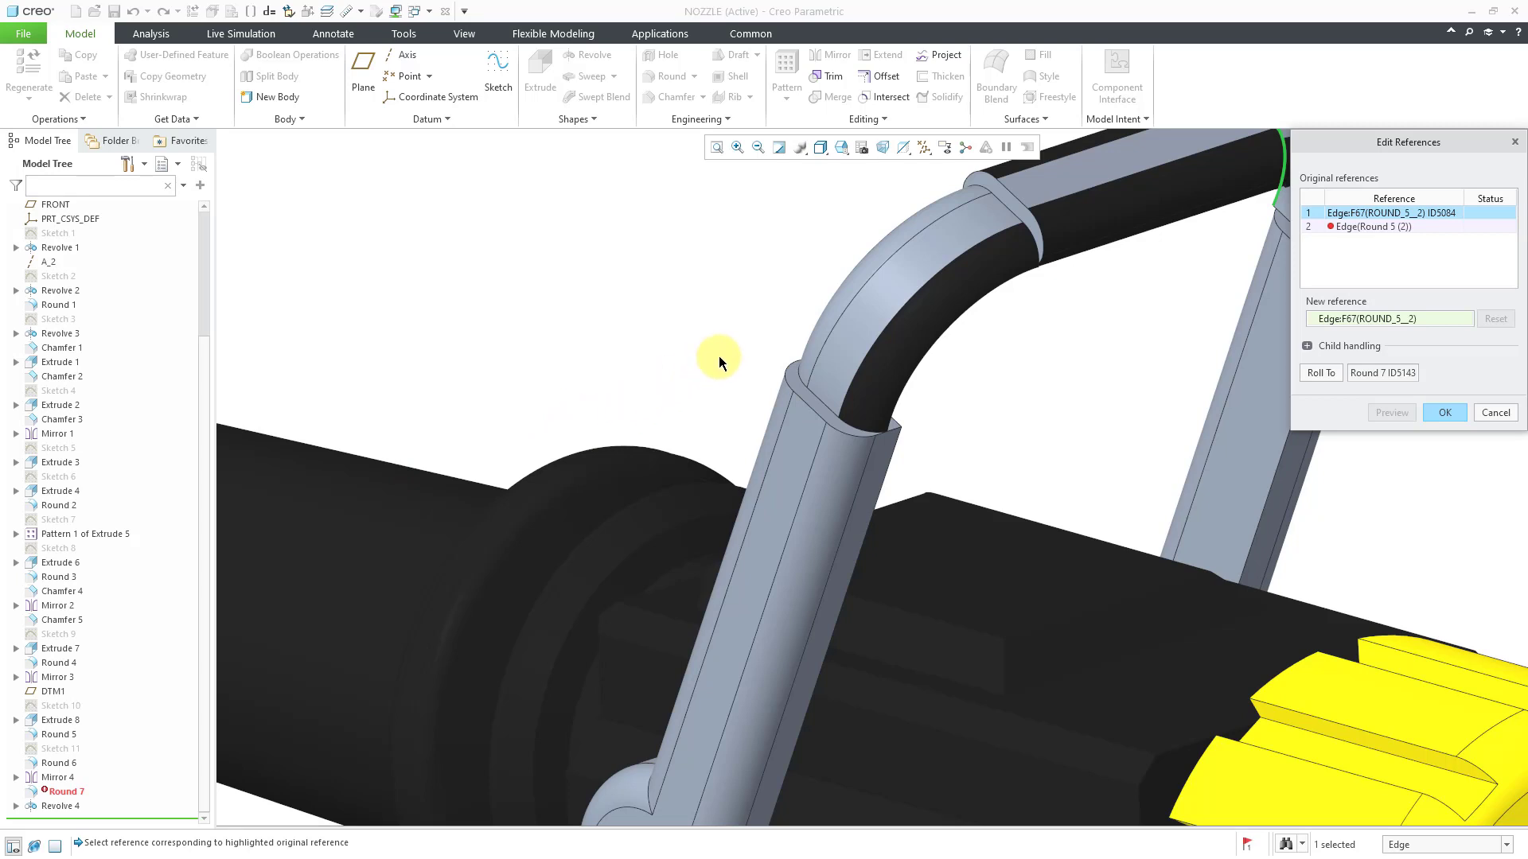
pyautogui.keyDown('ctrl'); pyautogui.moveTo(718, 356); pyautogui.dragTo(416, 494, button='middle'); pyautogui.keyUp('ctrl')
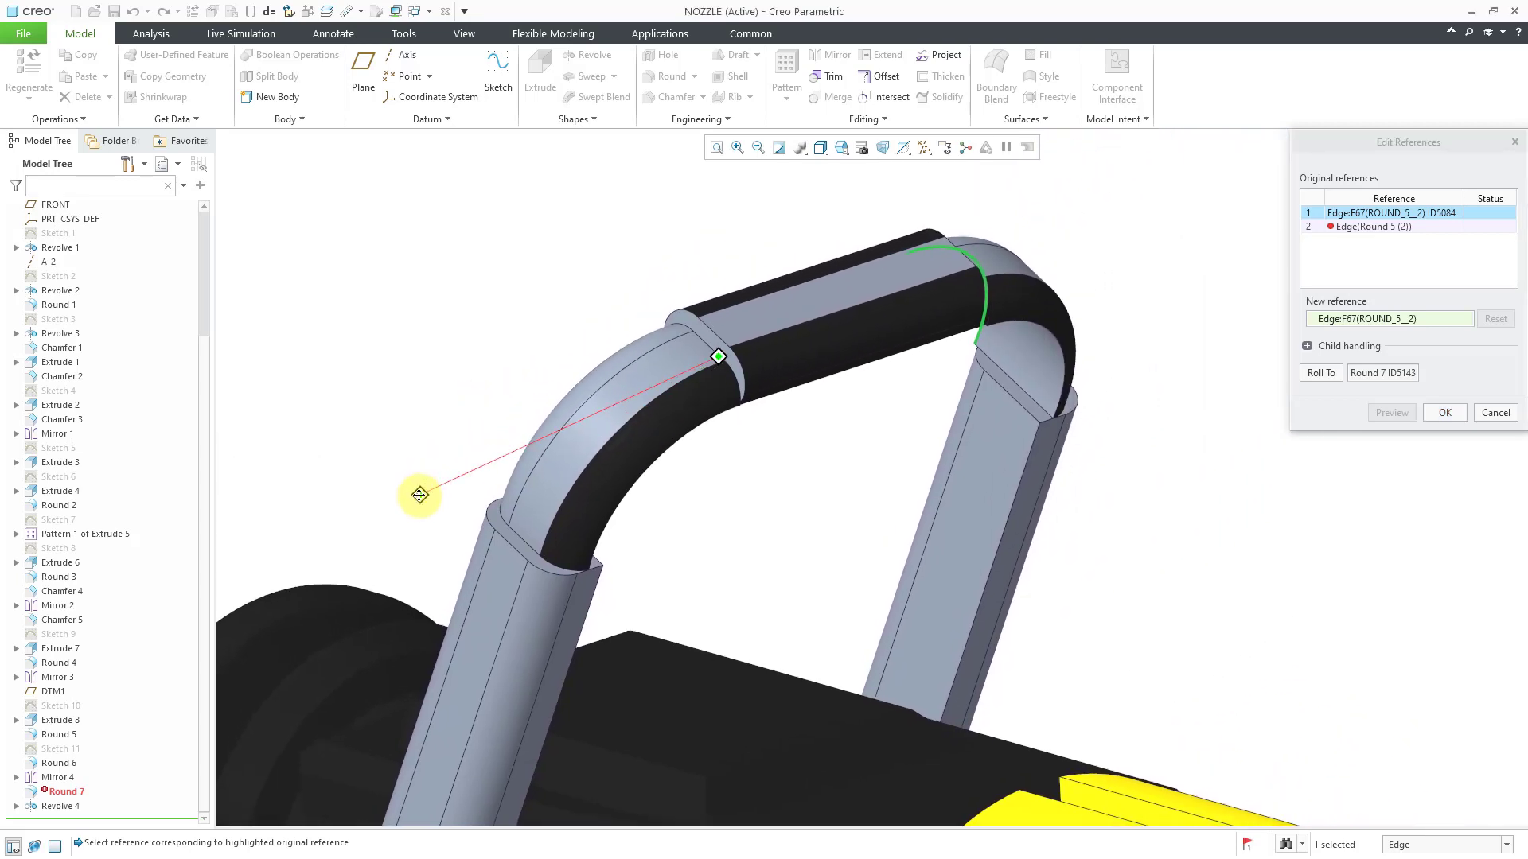
pyautogui.click(1389, 228)
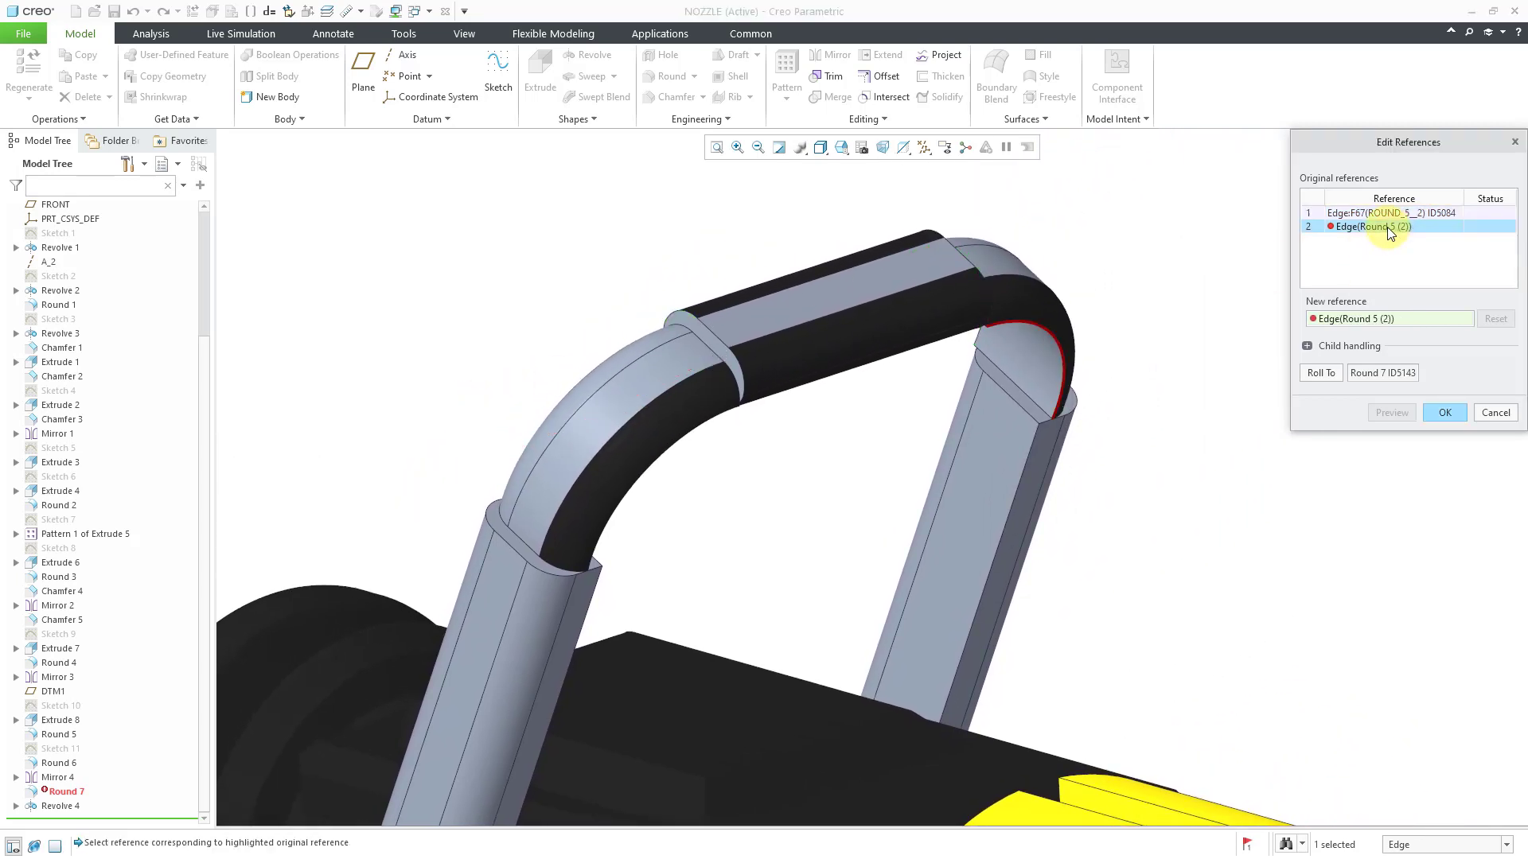
pyautogui.click(1033, 332)
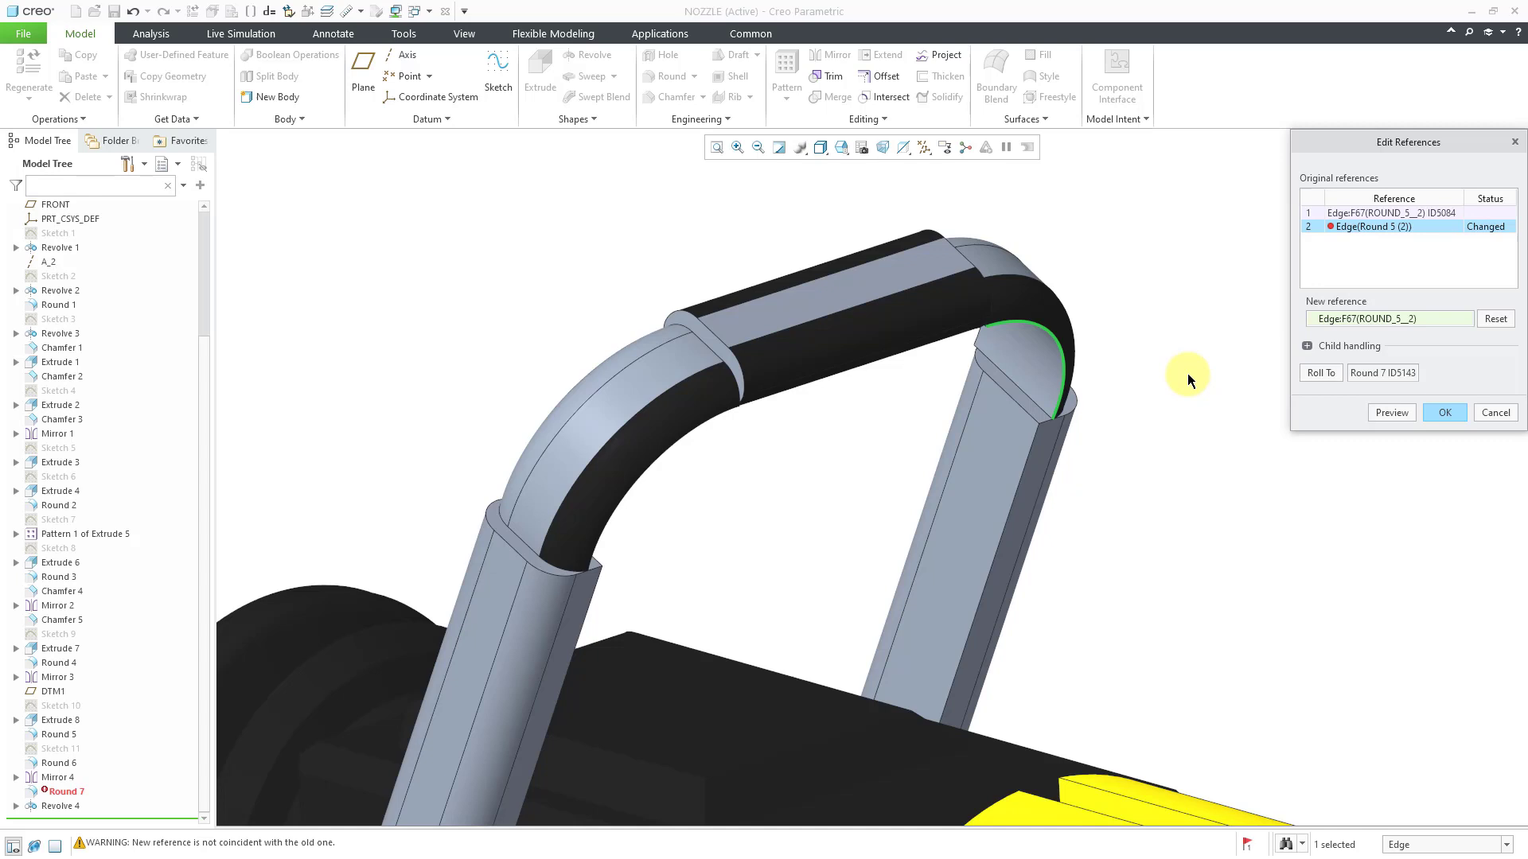
pyautogui.click(1437, 413)
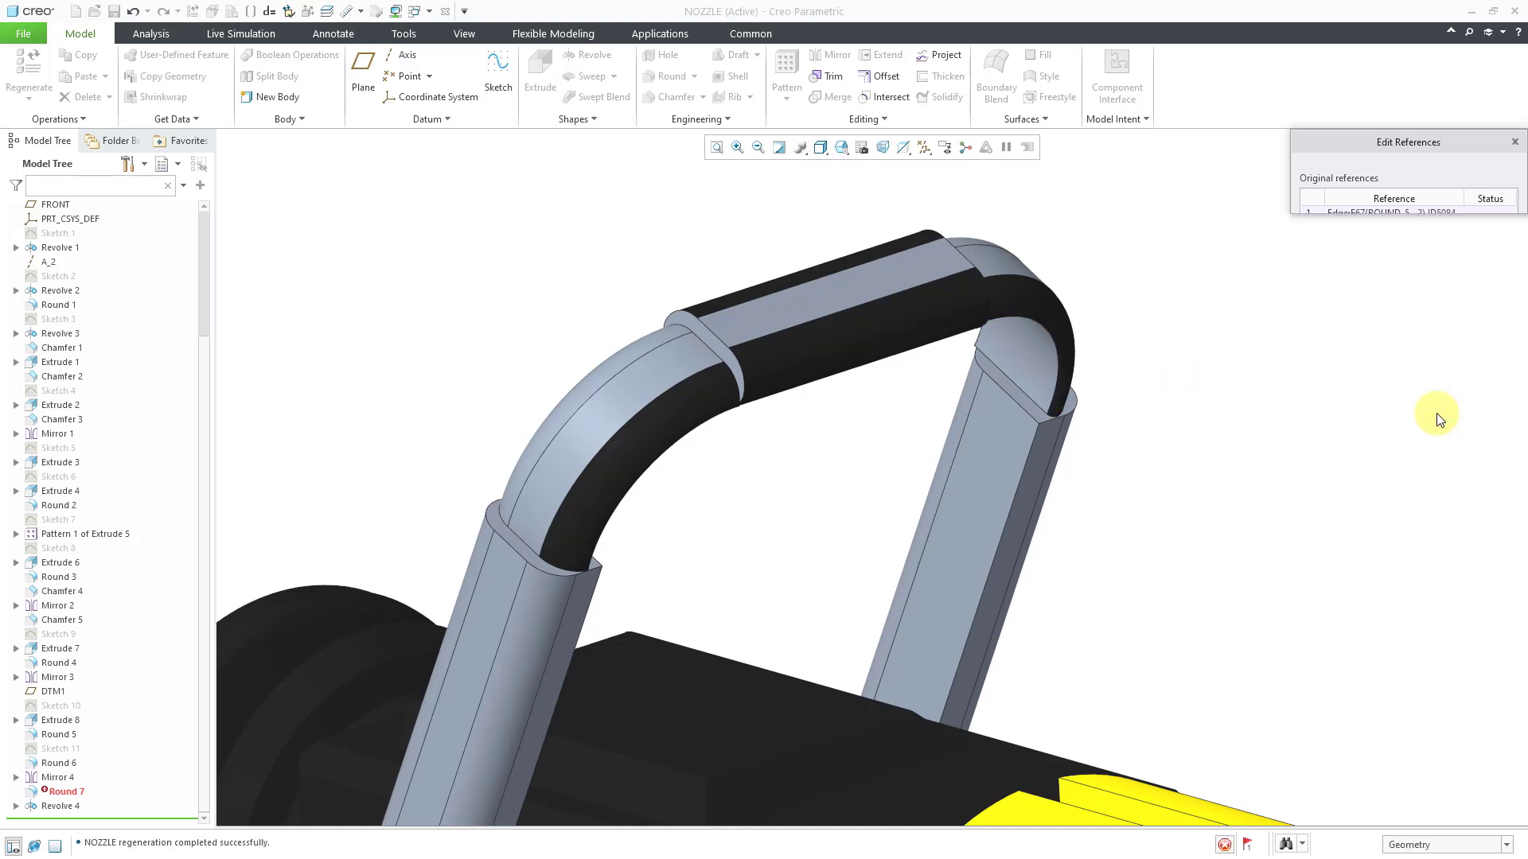
pyautogui.click(531, 289)
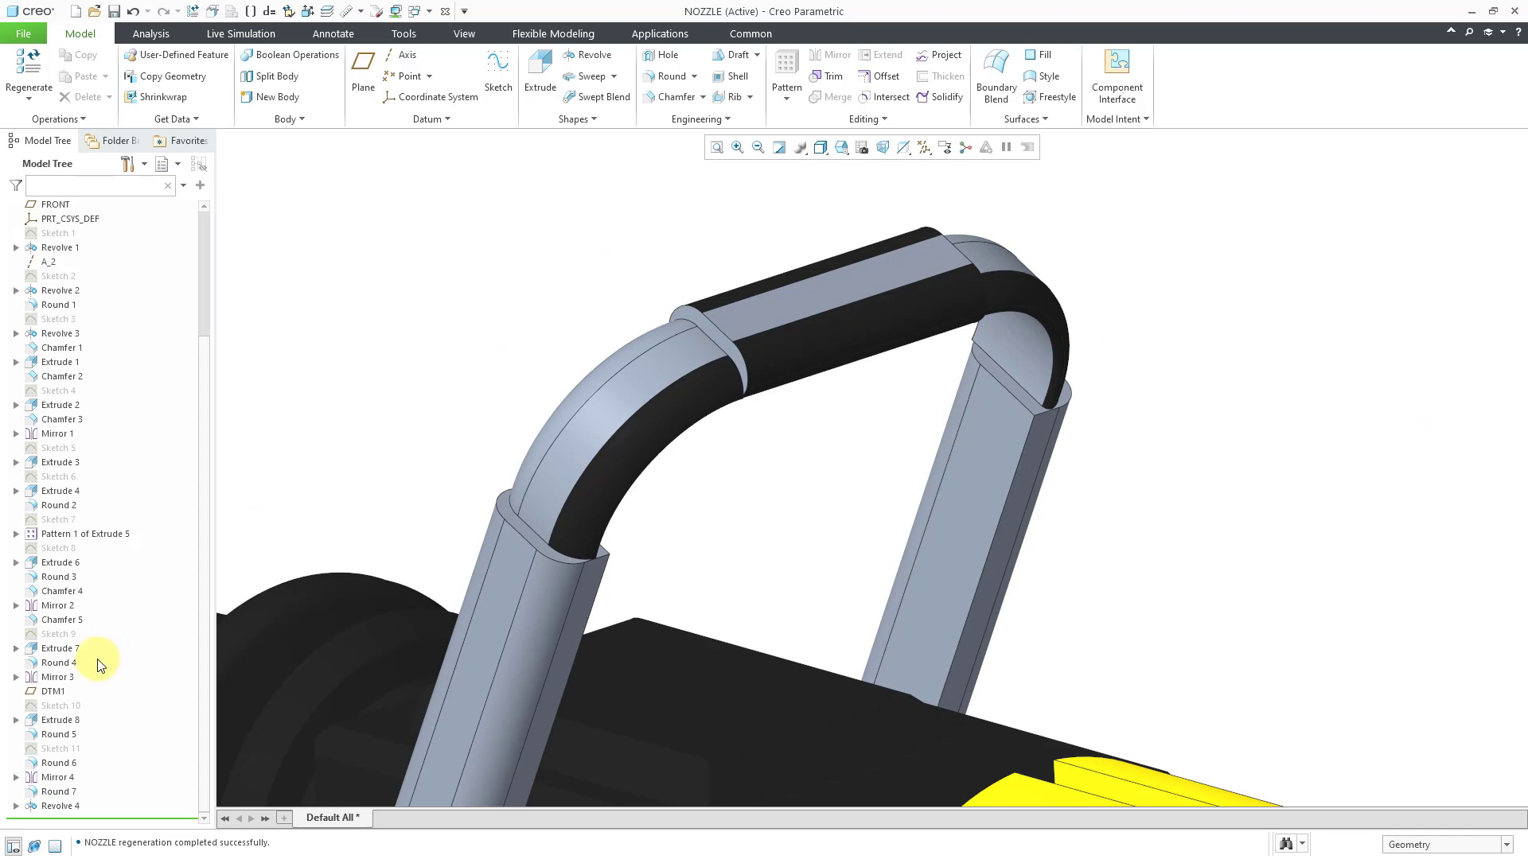
# Redefine Extrude 8, the handle's near bend, so that its geometry is added to Body 2.
pyautogui.click(57, 721)
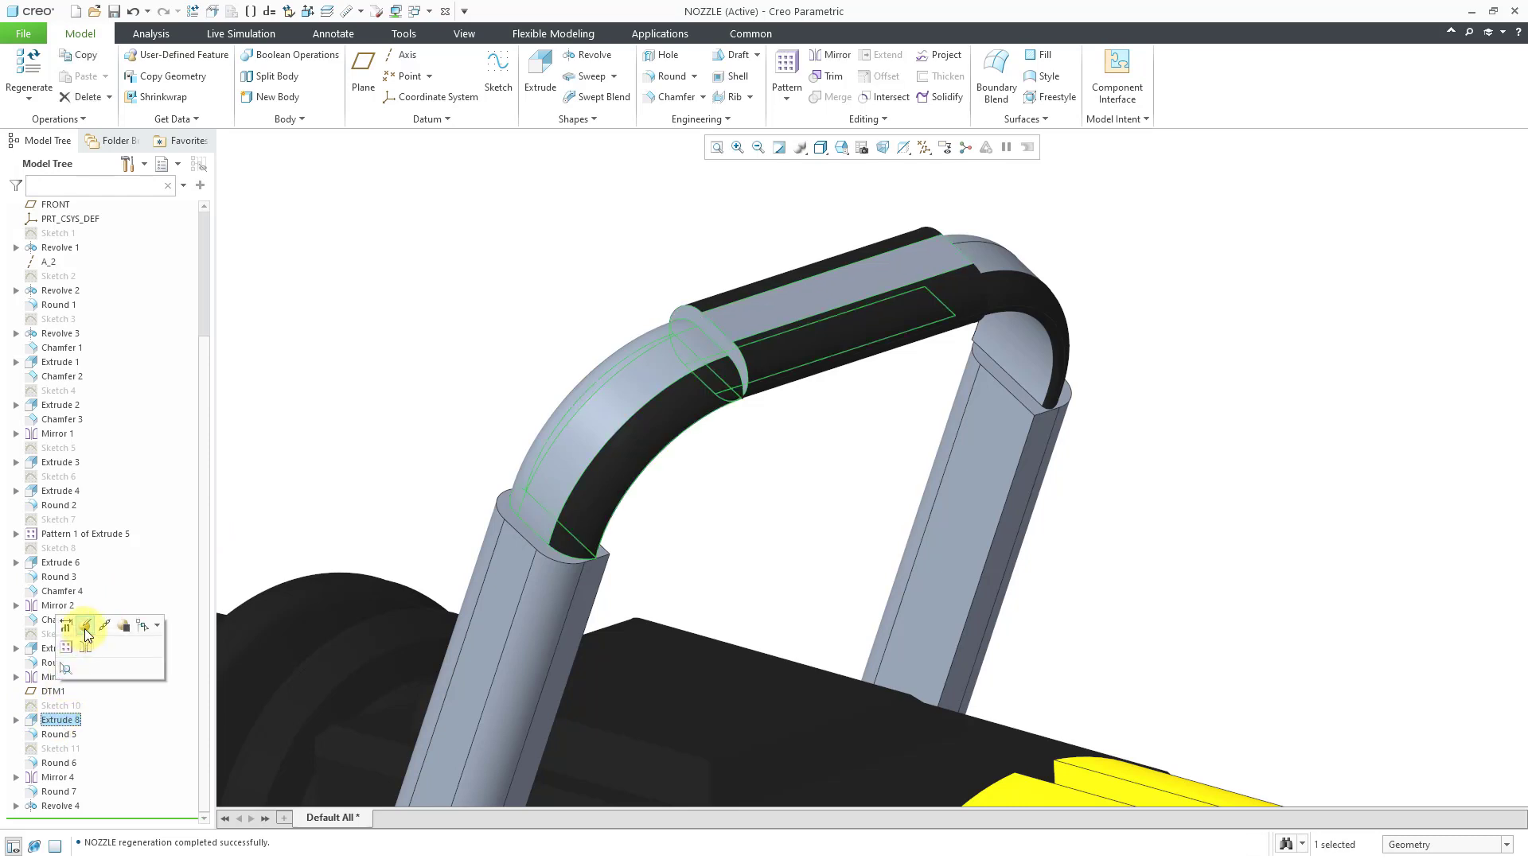
pyautogui.click(85, 627)
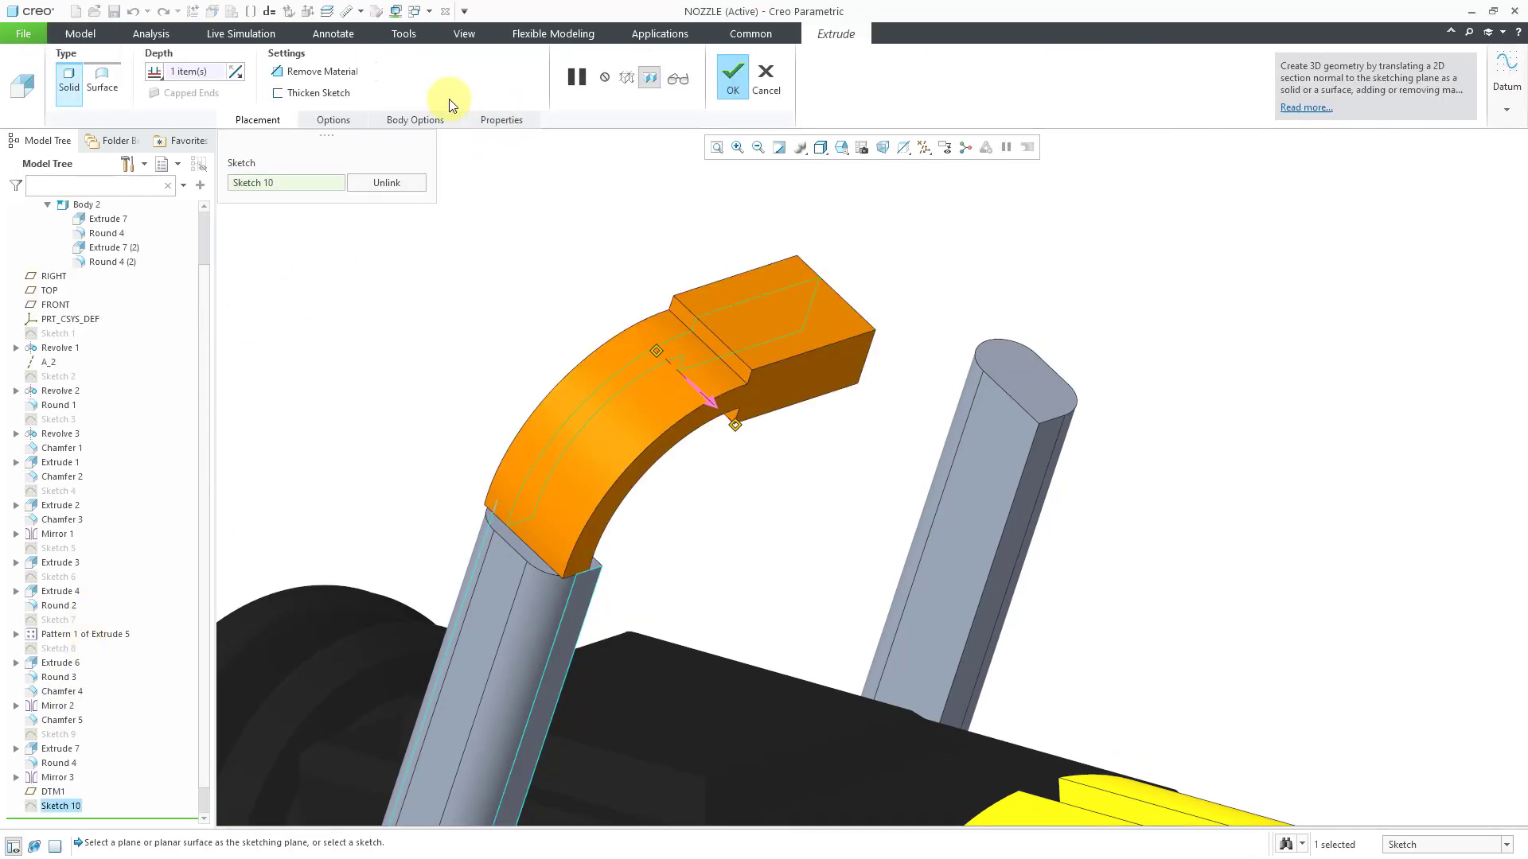
pyautogui.click(434, 120)
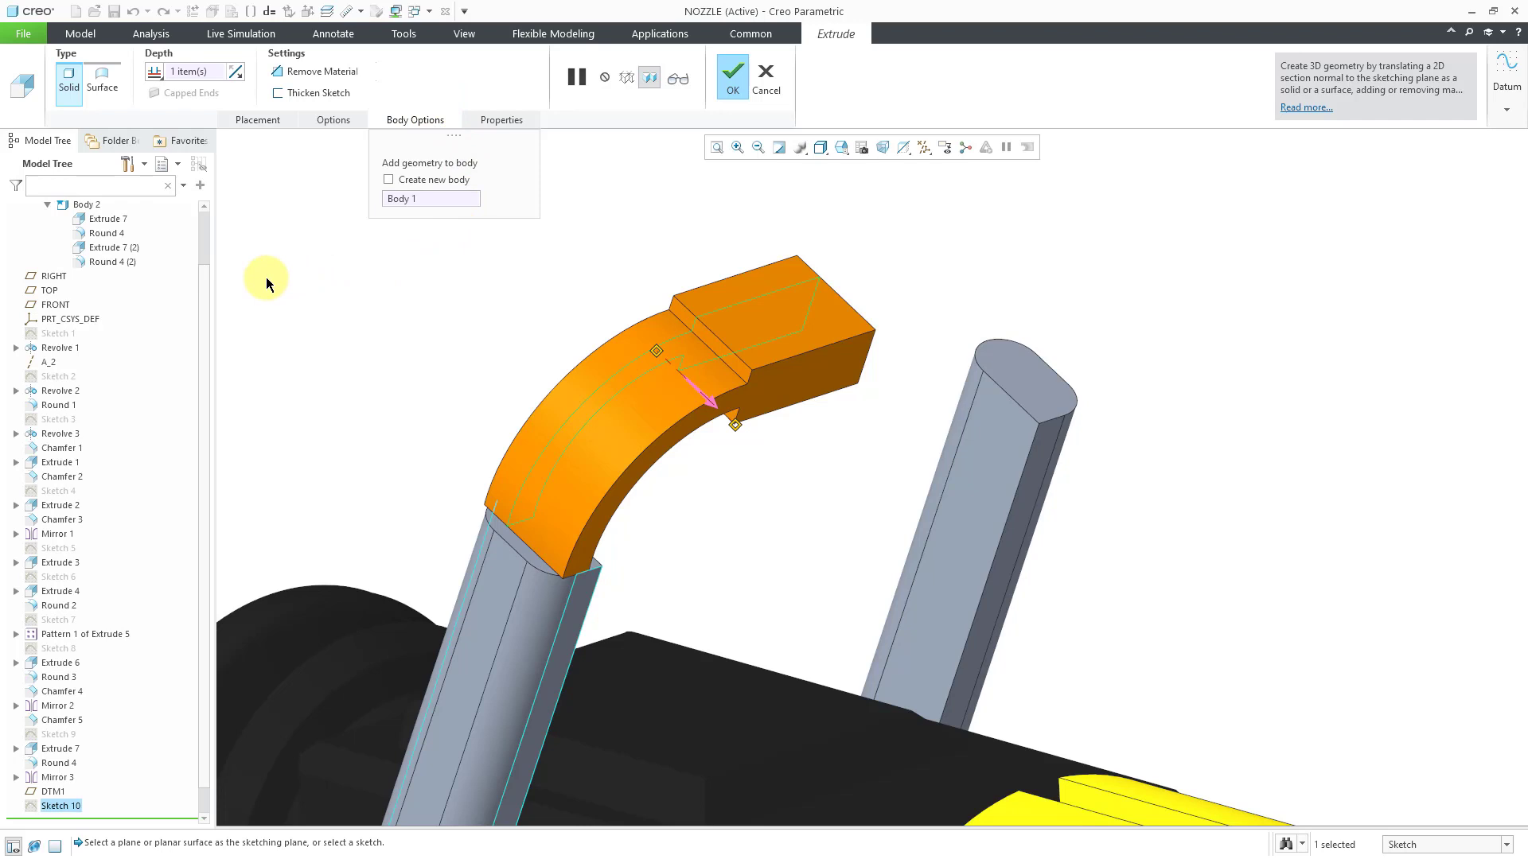
pyautogui.click(83, 205)
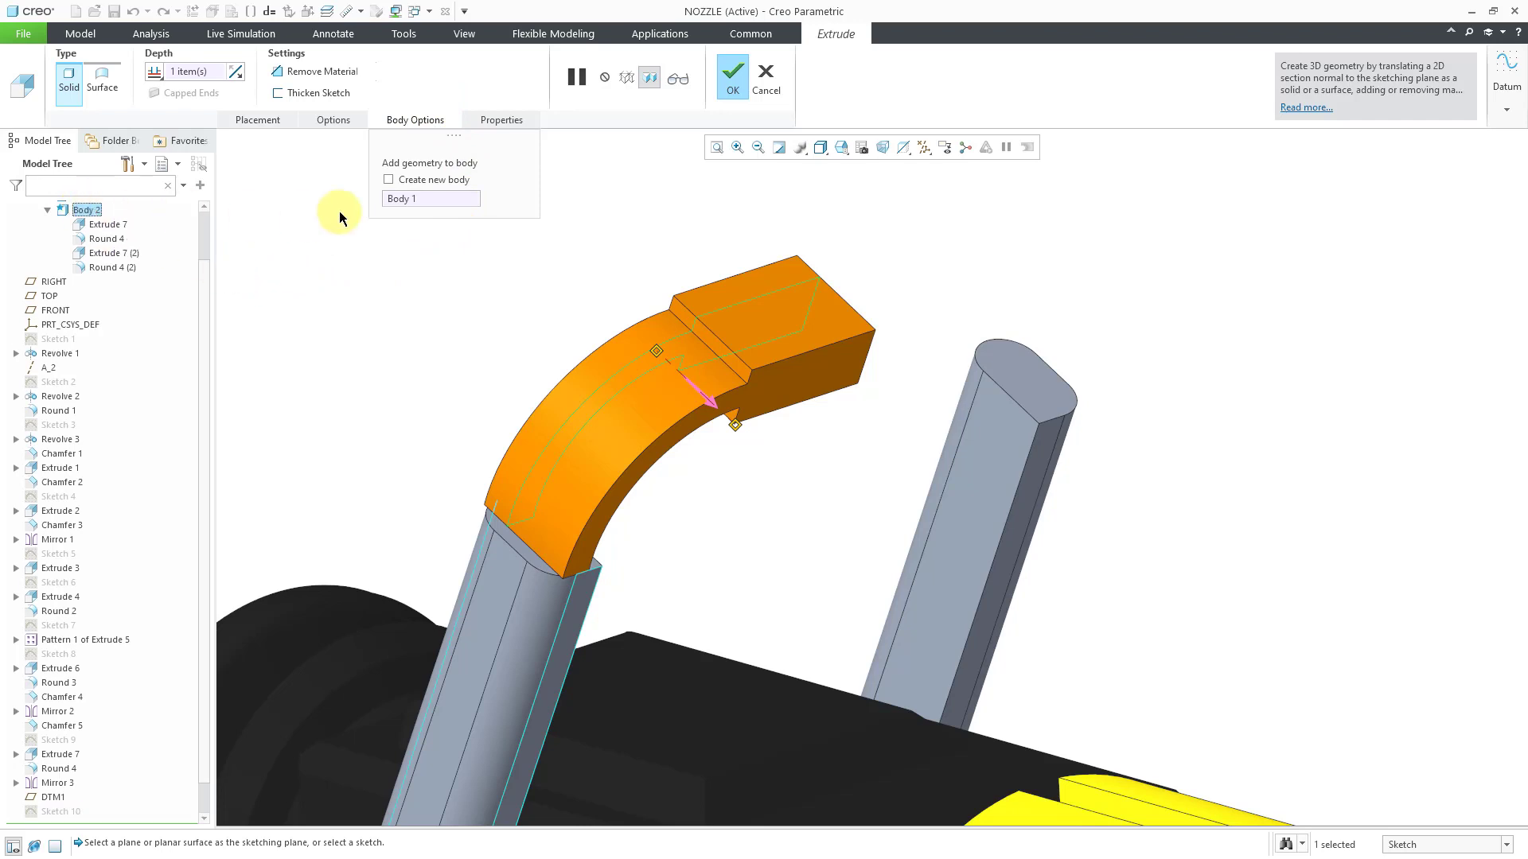
pyautogui.click(430, 198)
pyautogui.click(86, 210)
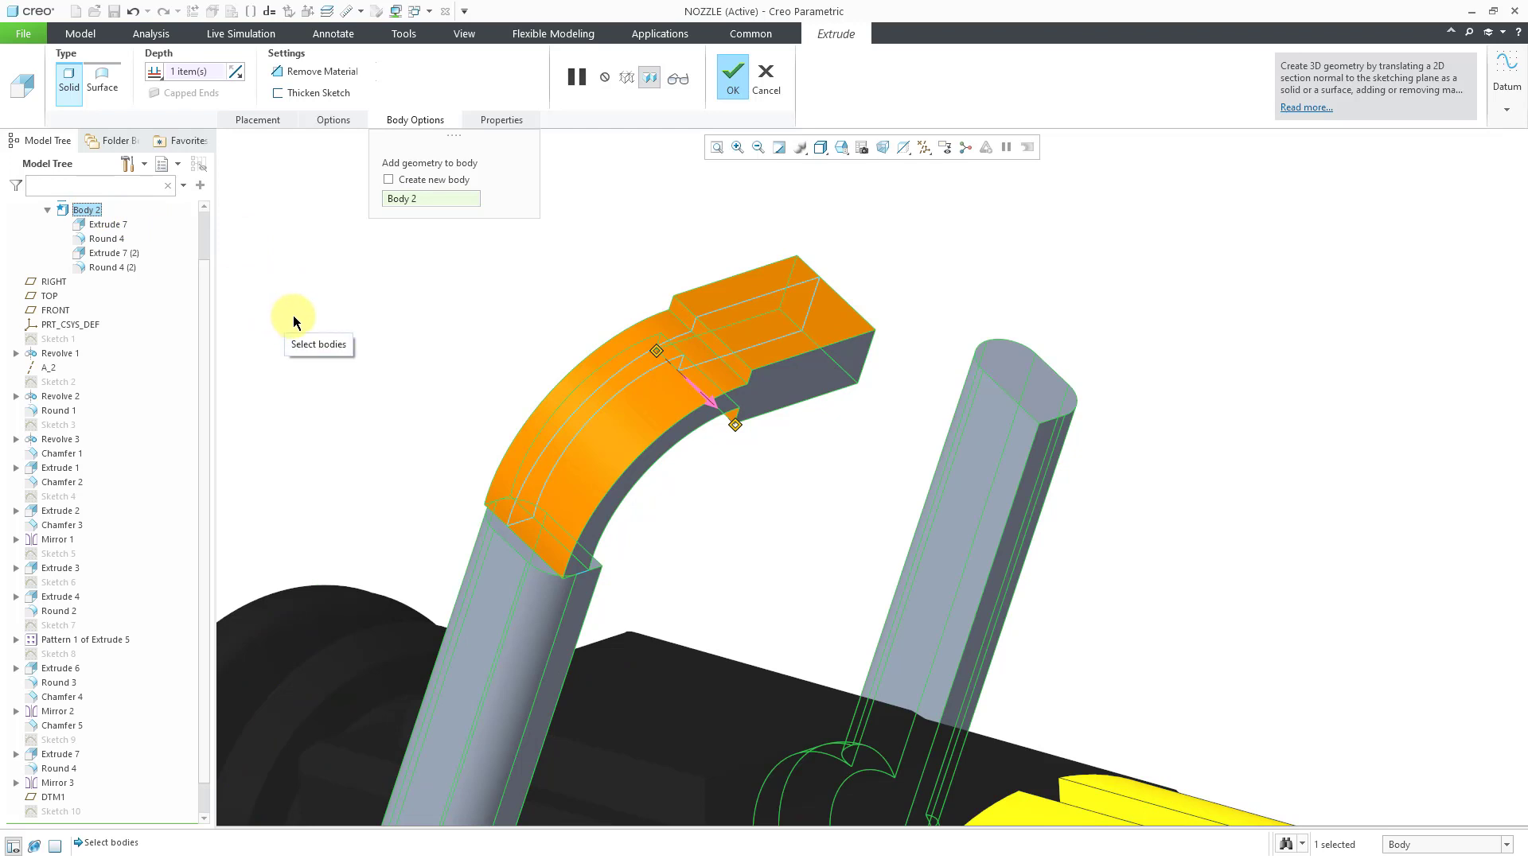
pyautogui.click(733, 77)
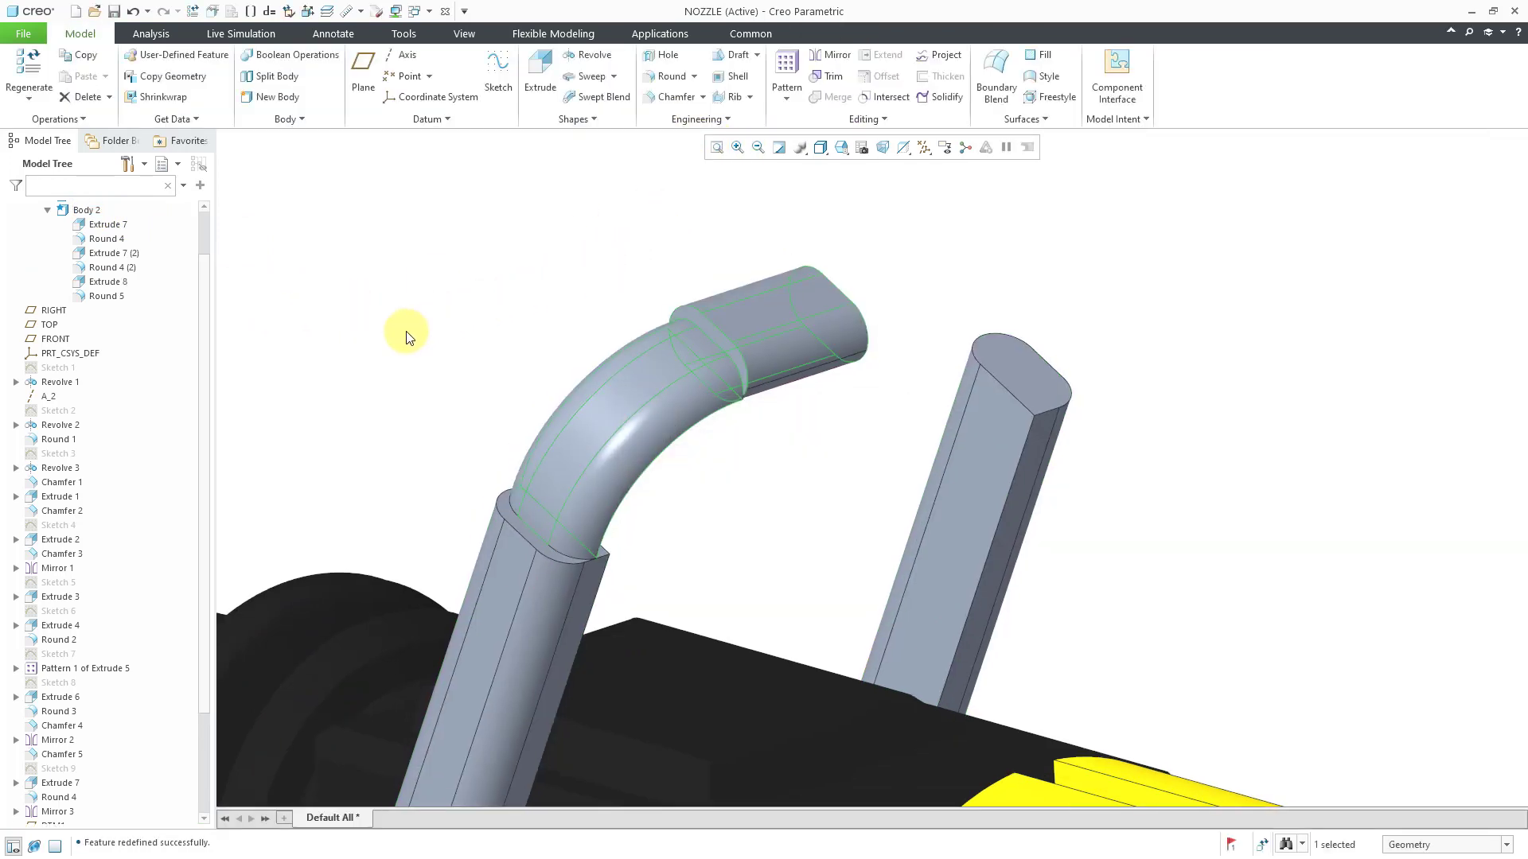
pyautogui.click(406, 338)
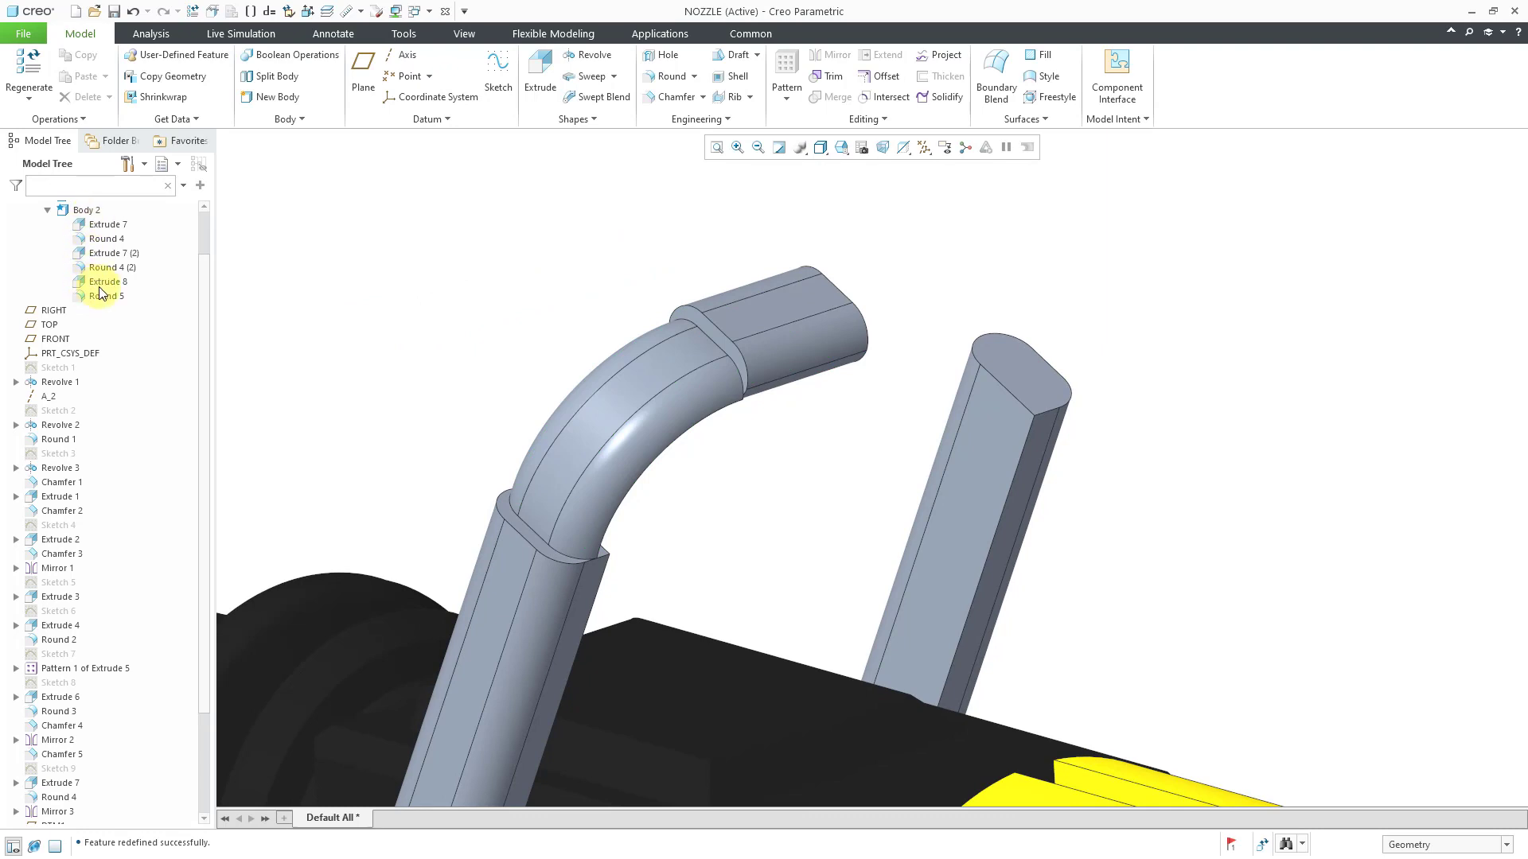
# Repair Round 6 again by reassigning its missing Round 5 reference to the inner edge of the near bend.
pyautogui.moveTo(202, 314); pyautogui.dragTo(191, 438)
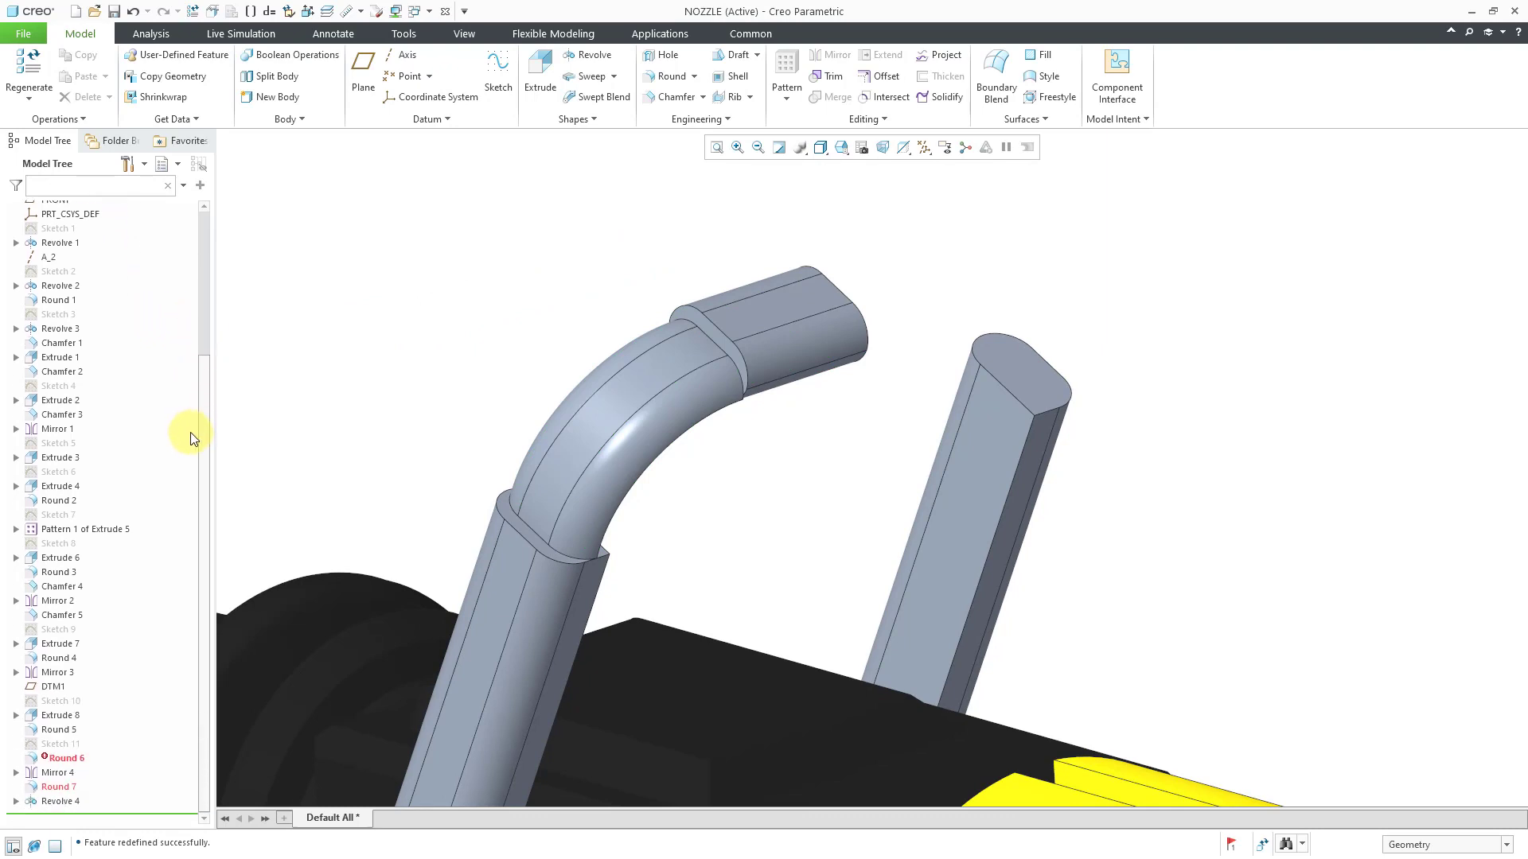
pyautogui.click(64, 762)
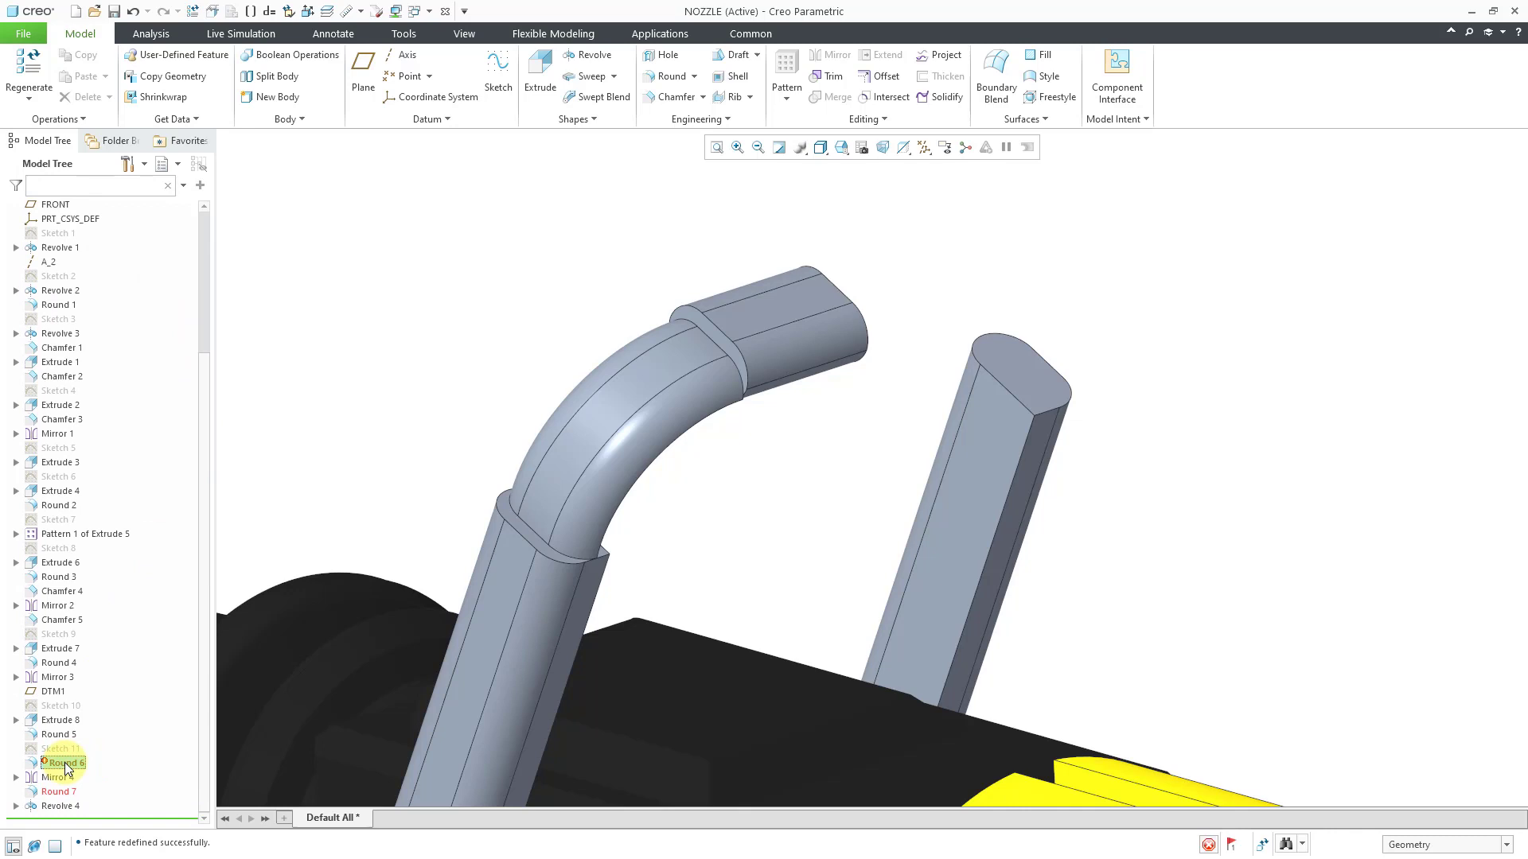
pyautogui.click(94, 711)
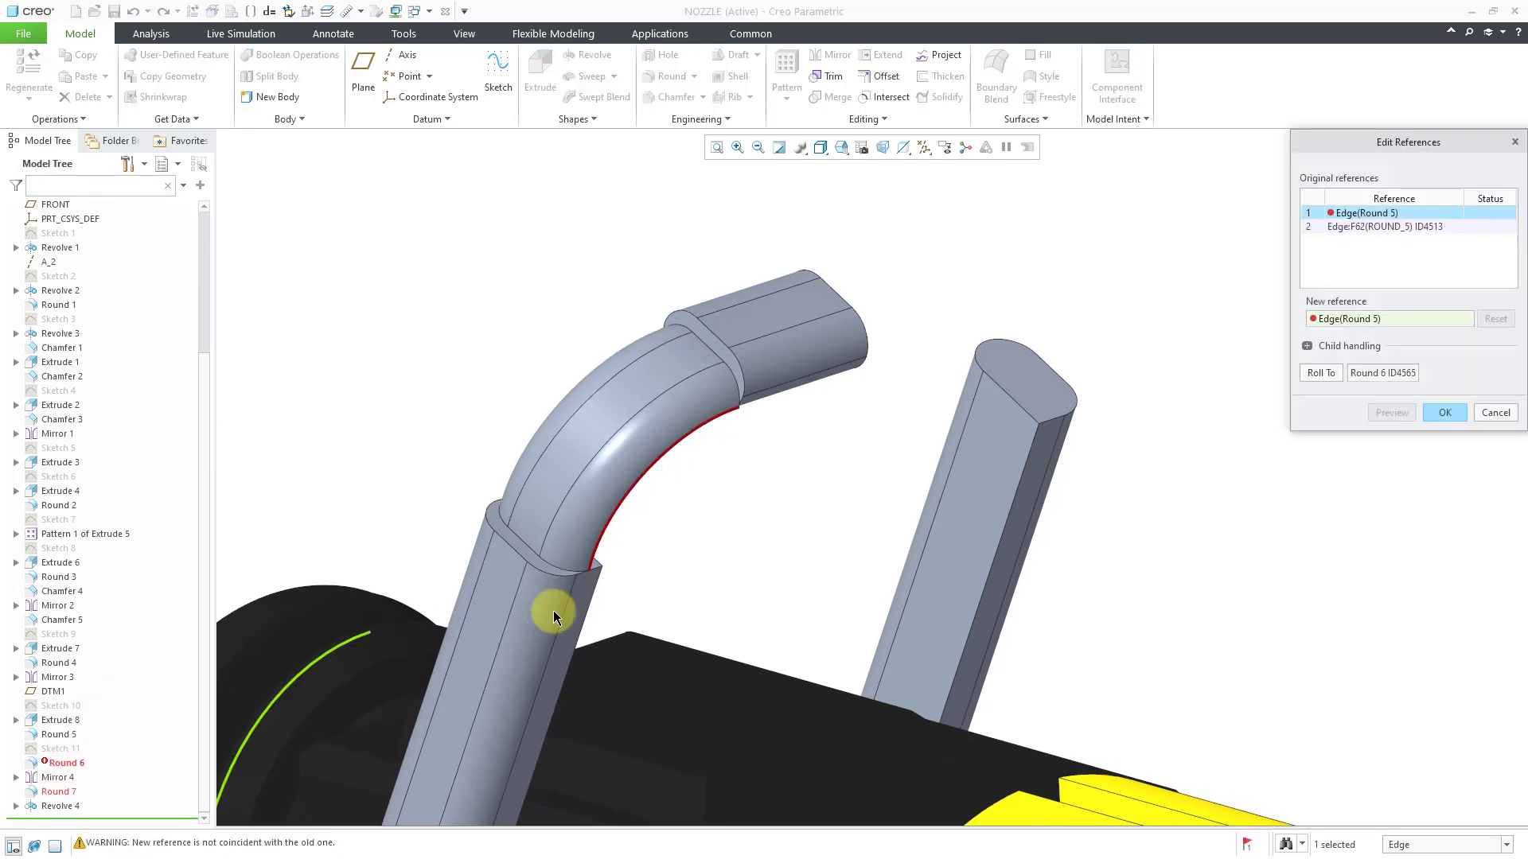
pyautogui.click(695, 427)
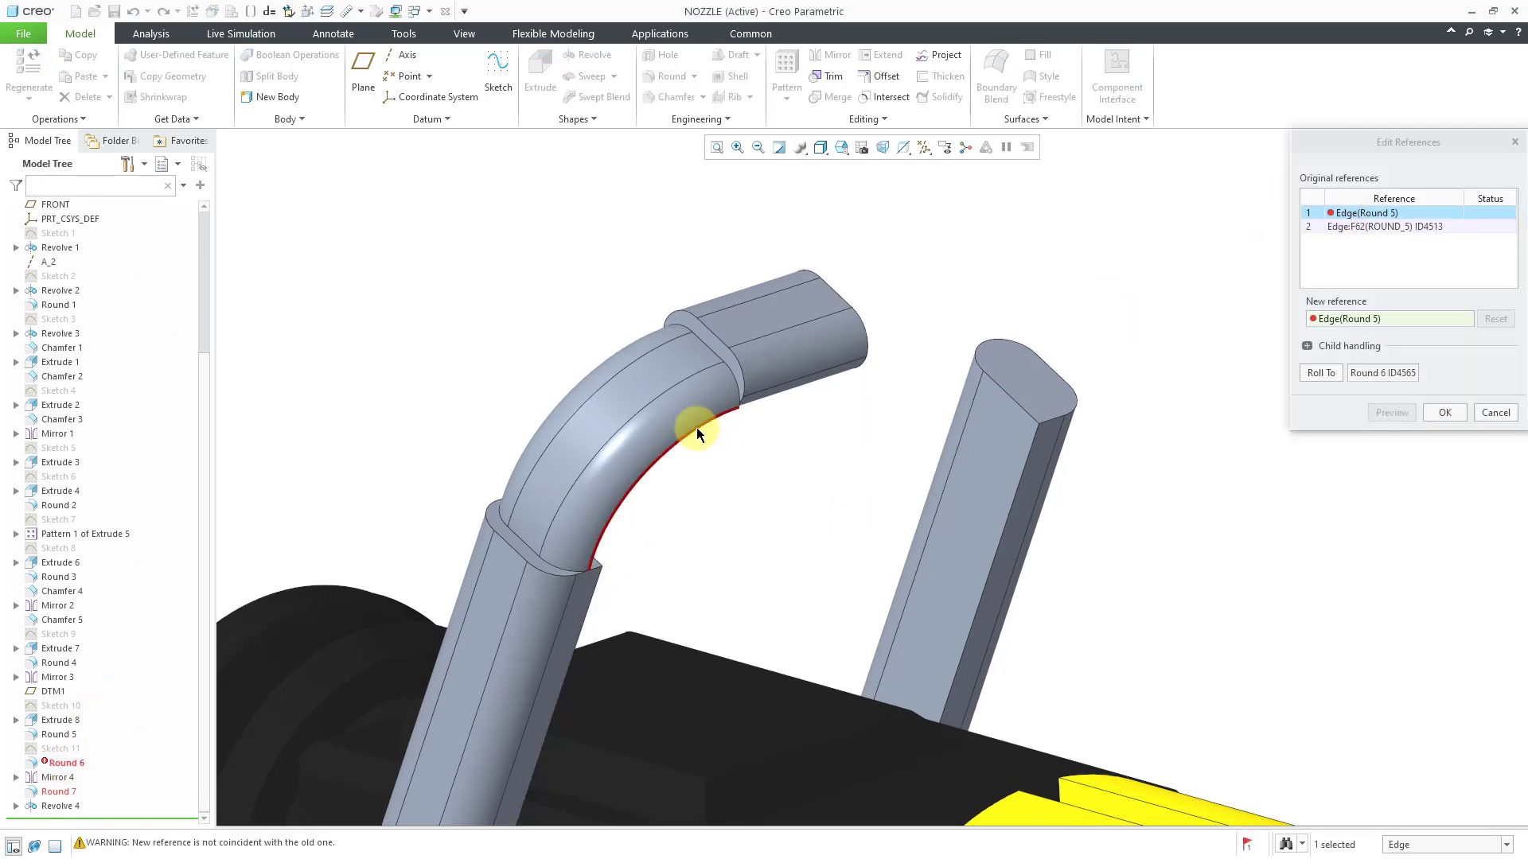
pyautogui.click(1445, 417)
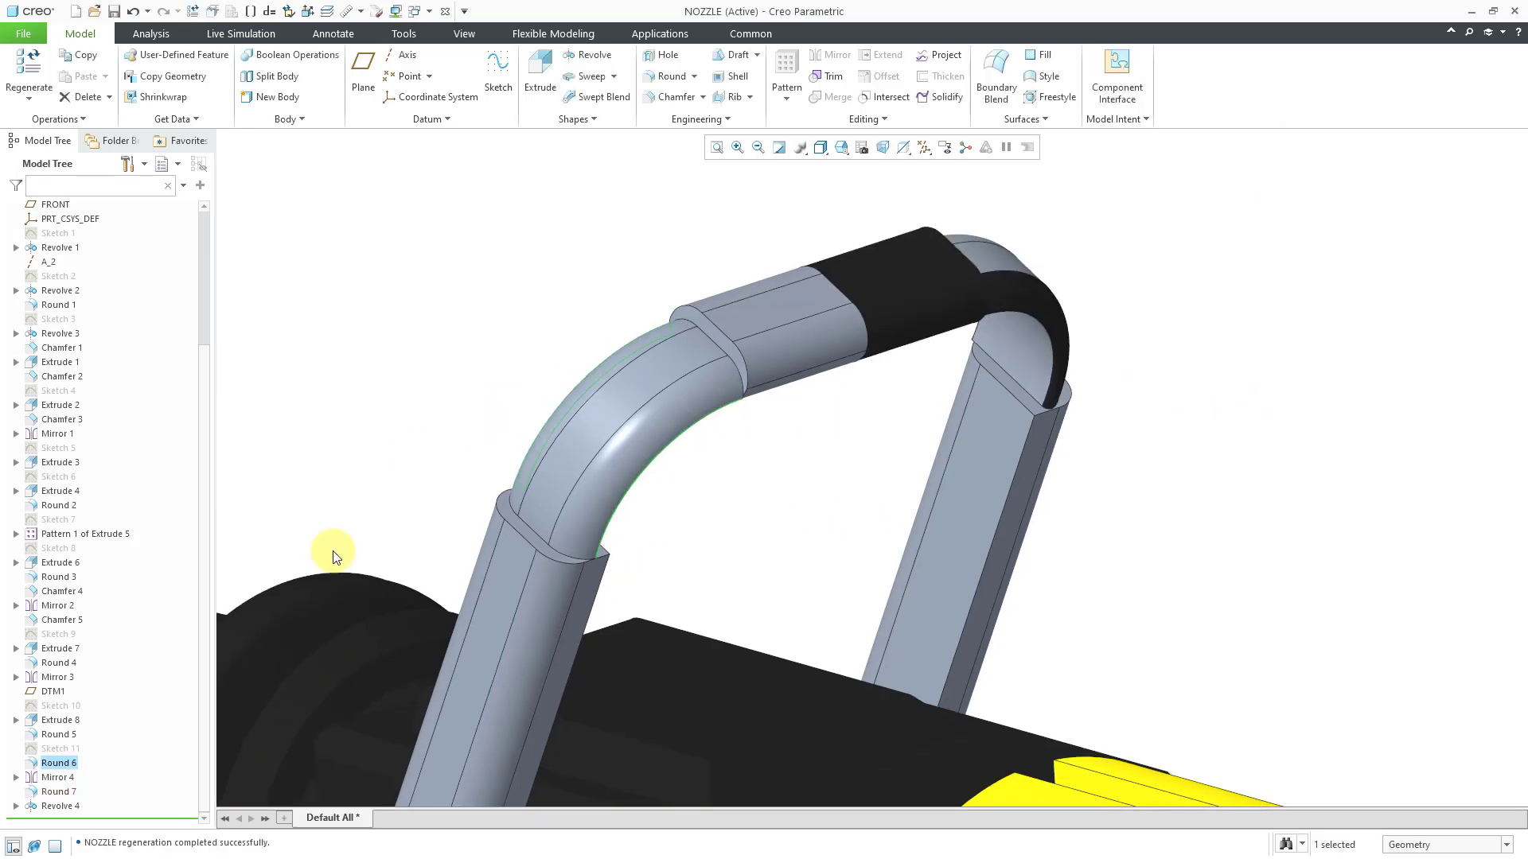
# Redefine Extrude 9 inside Mirror 4, the handle's far bend, to add its geometry to Body 2.
pyautogui.click(16, 777)
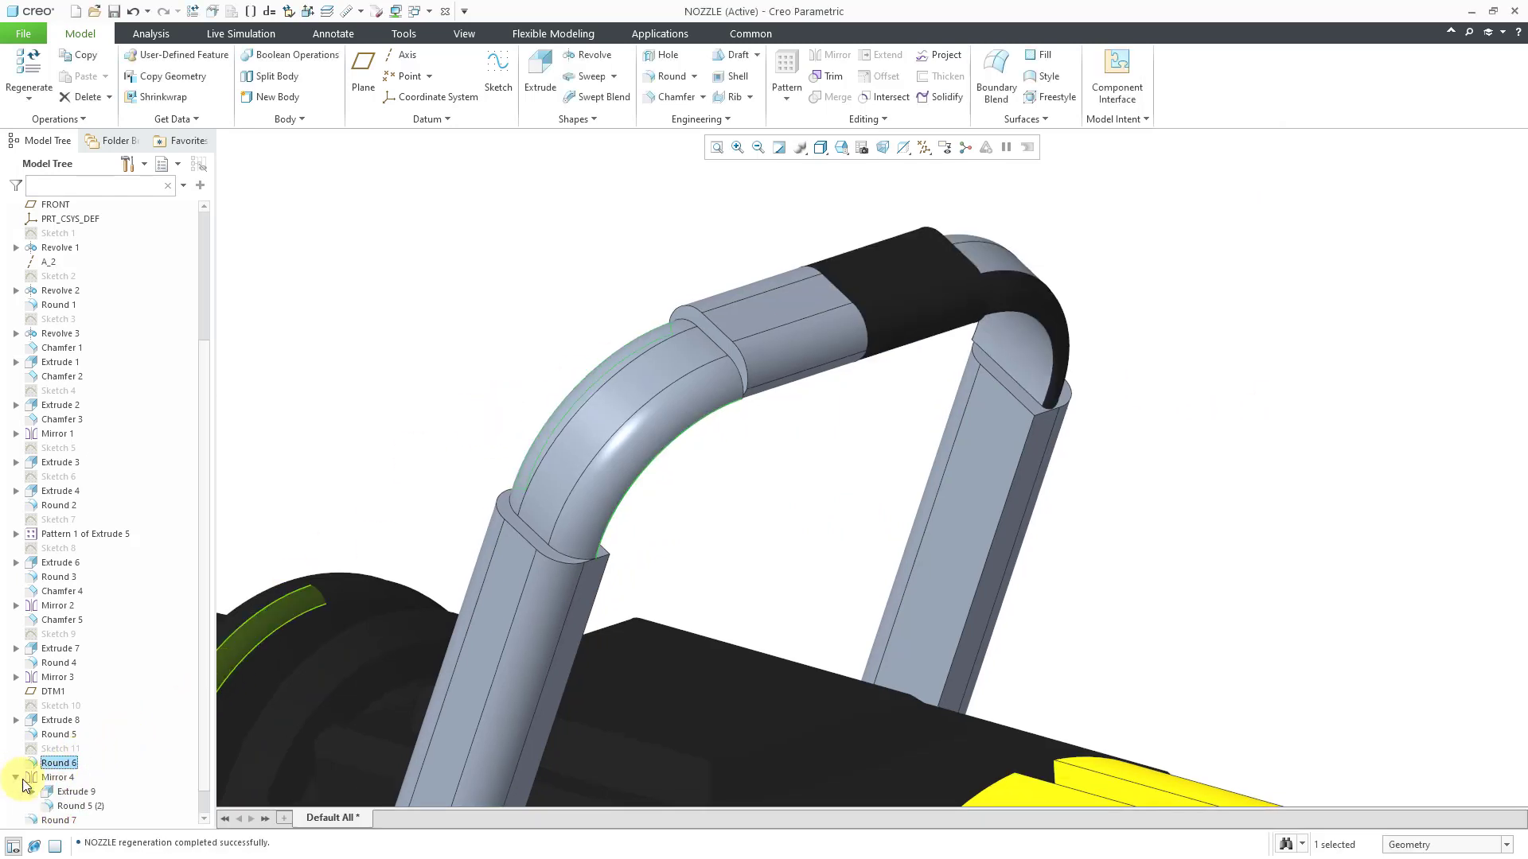
pyautogui.click(76, 792)
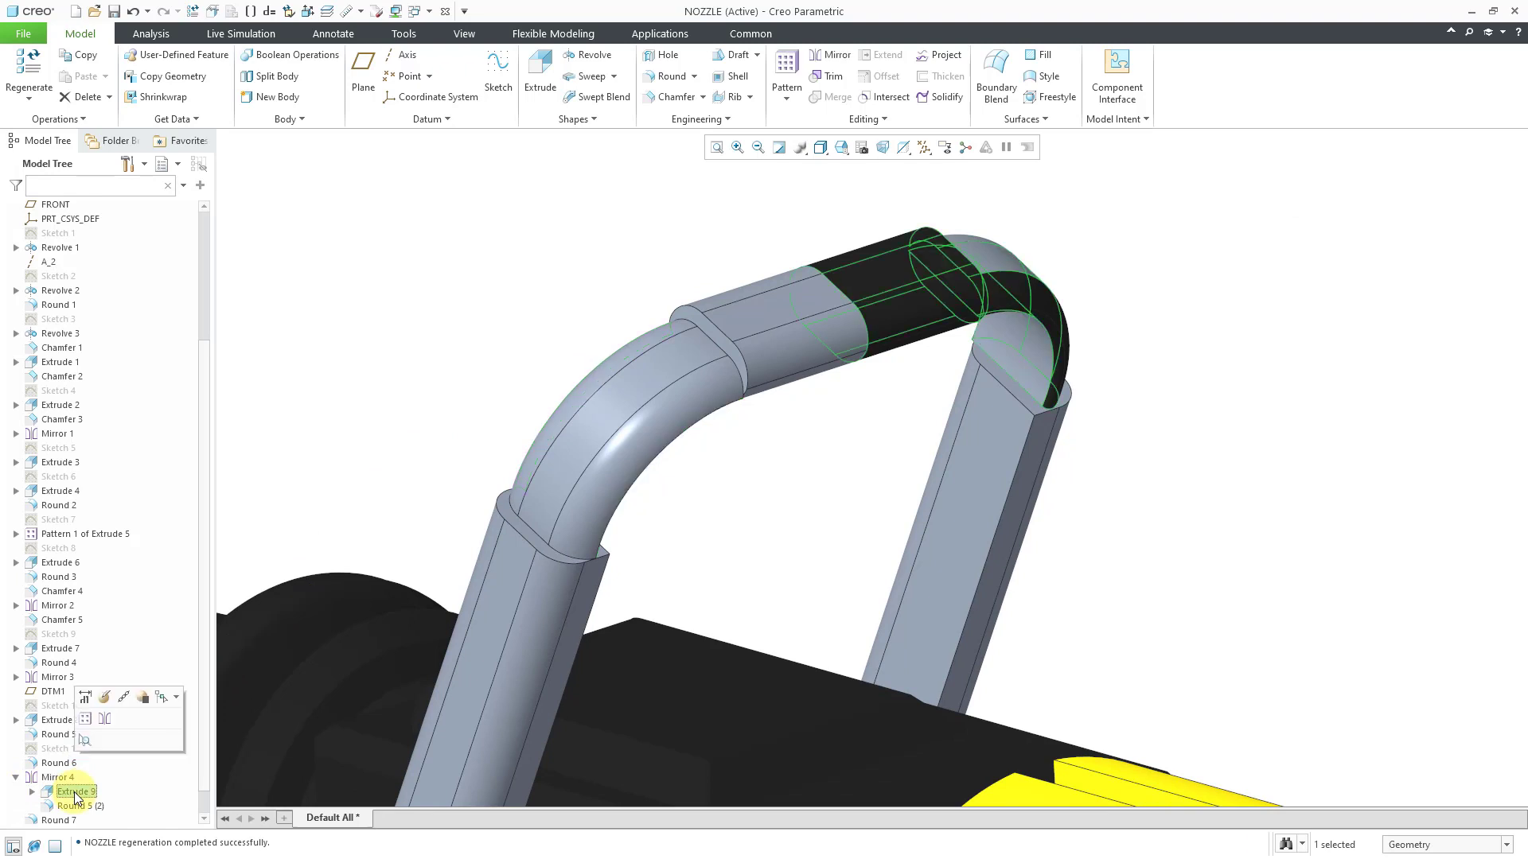
pyautogui.click(106, 699)
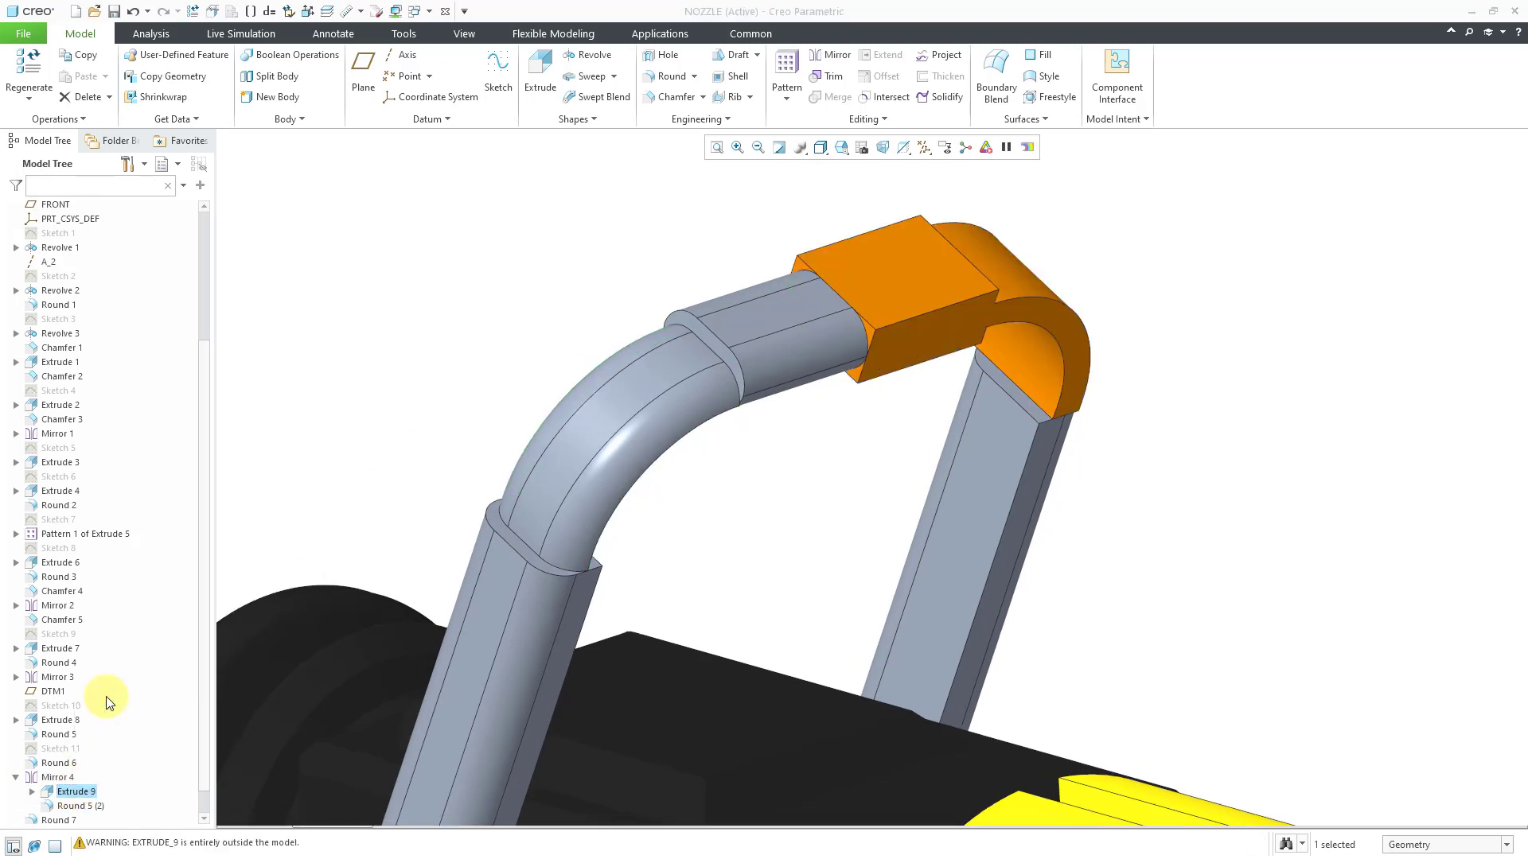
pyautogui.click(431, 121)
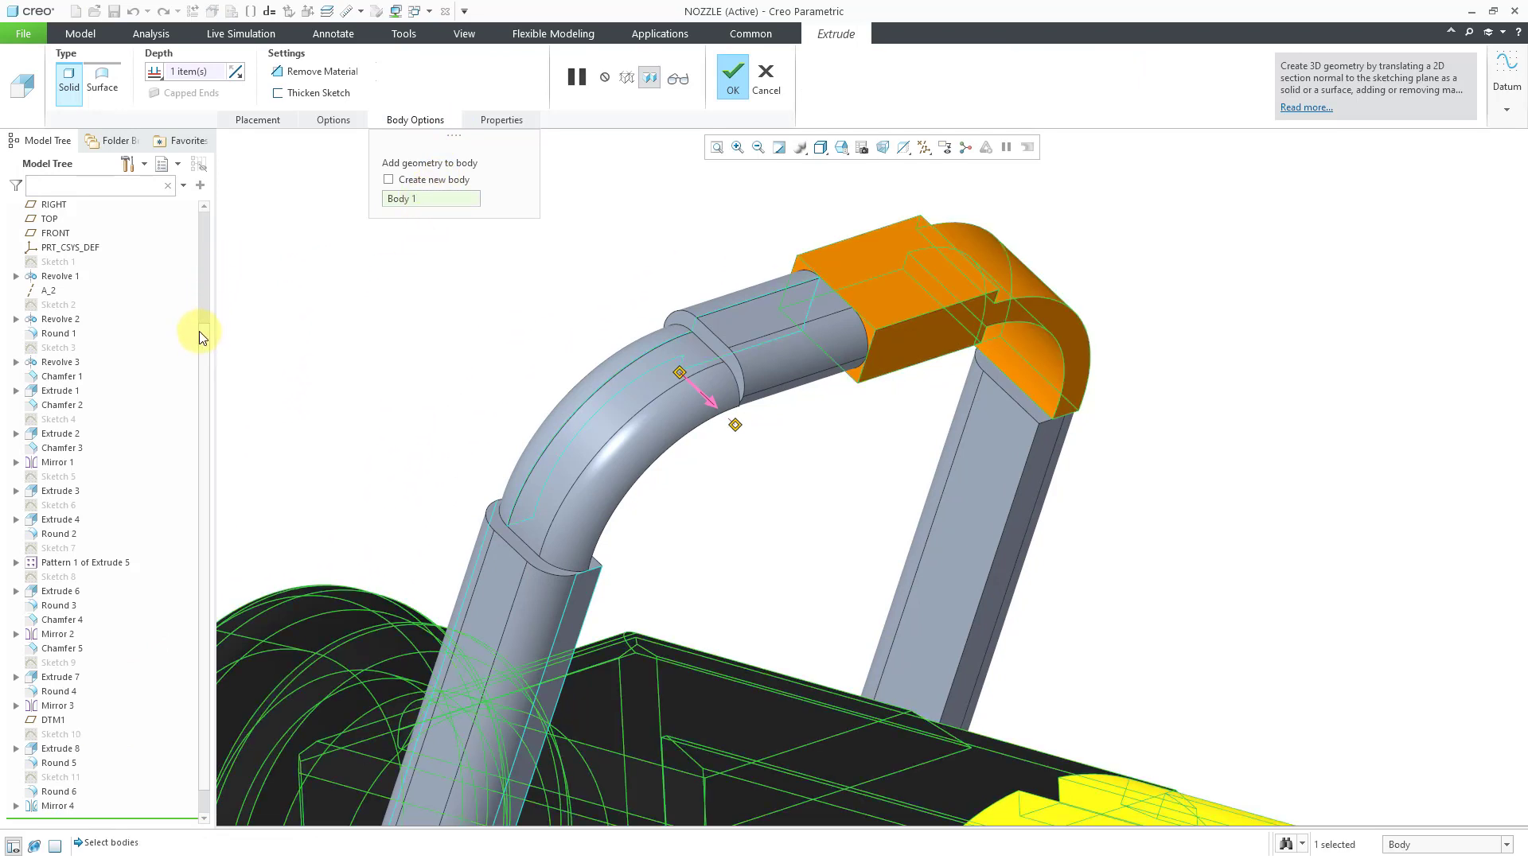
pyautogui.click(86, 264)
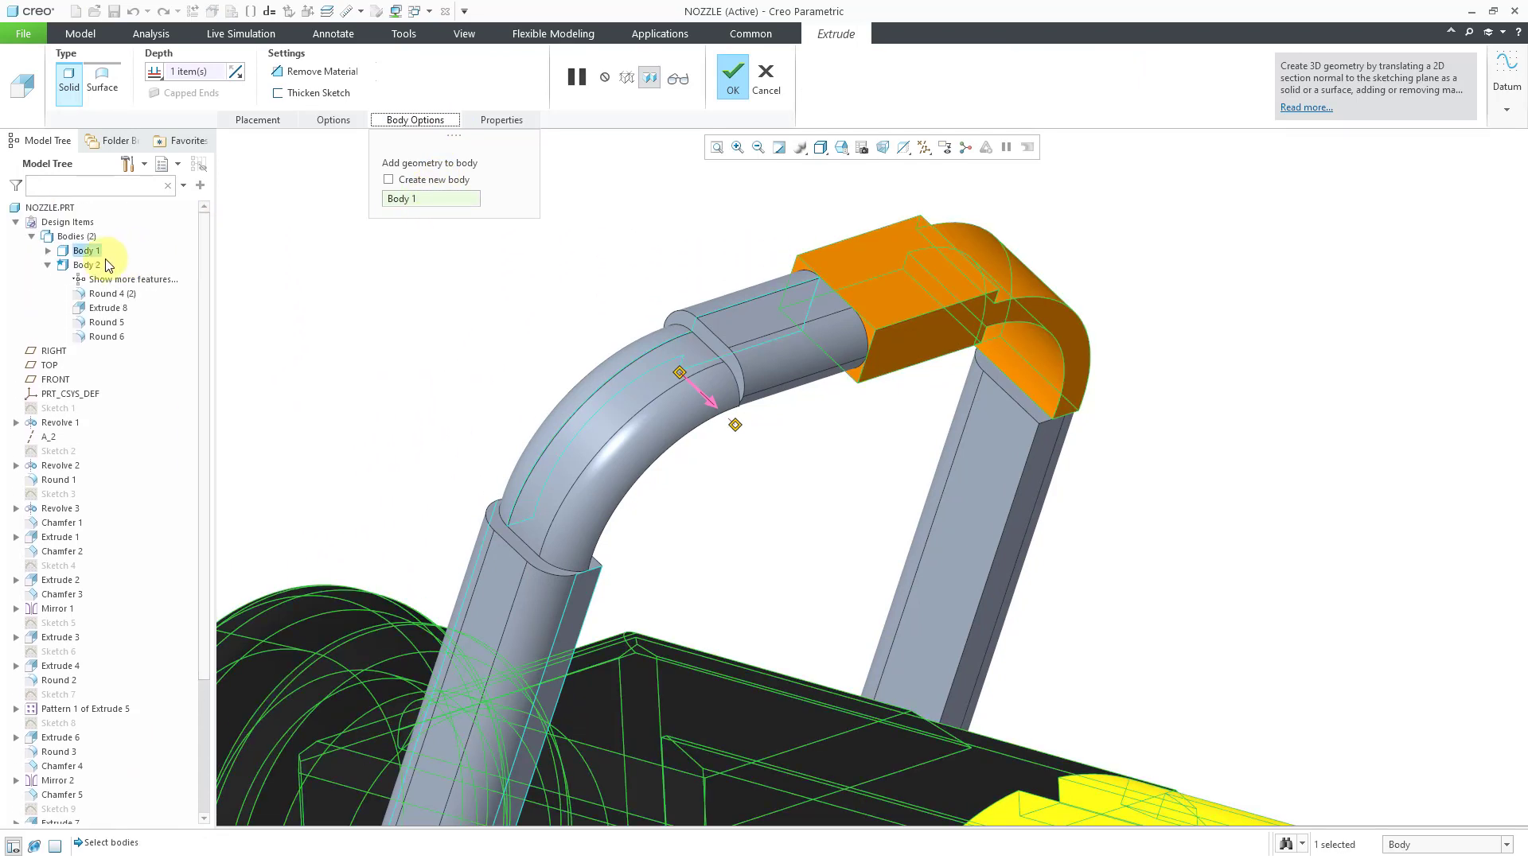
pyautogui.click(732, 80)
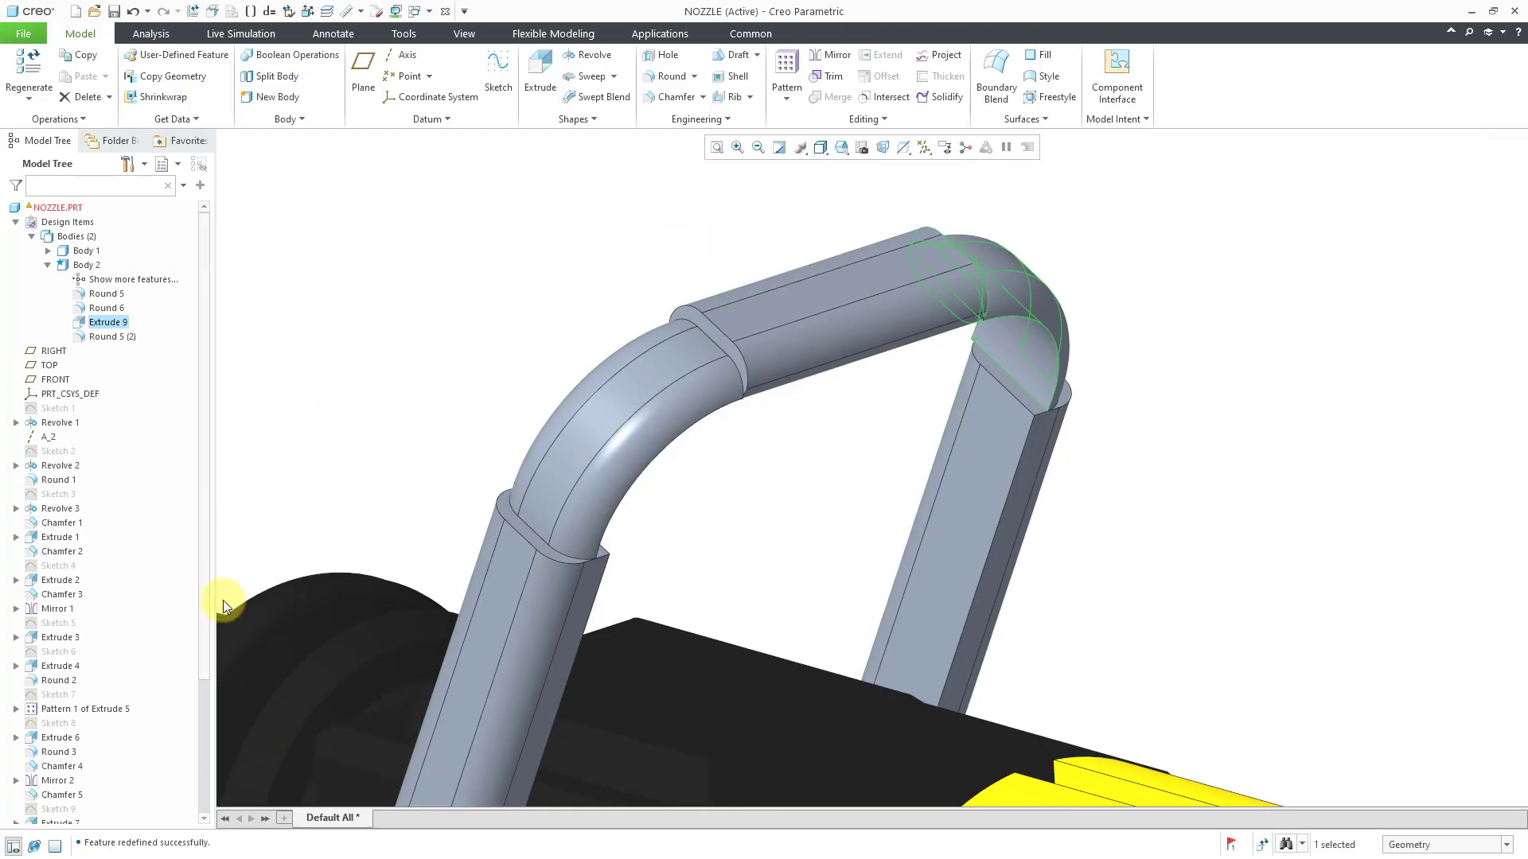
# Repair Round 7 again by reassigning its missing Round 5 (2) reference to the far bend's inner edge.
pyautogui.scroll(-4, 204, 613)
pyautogui.click(64, 792)
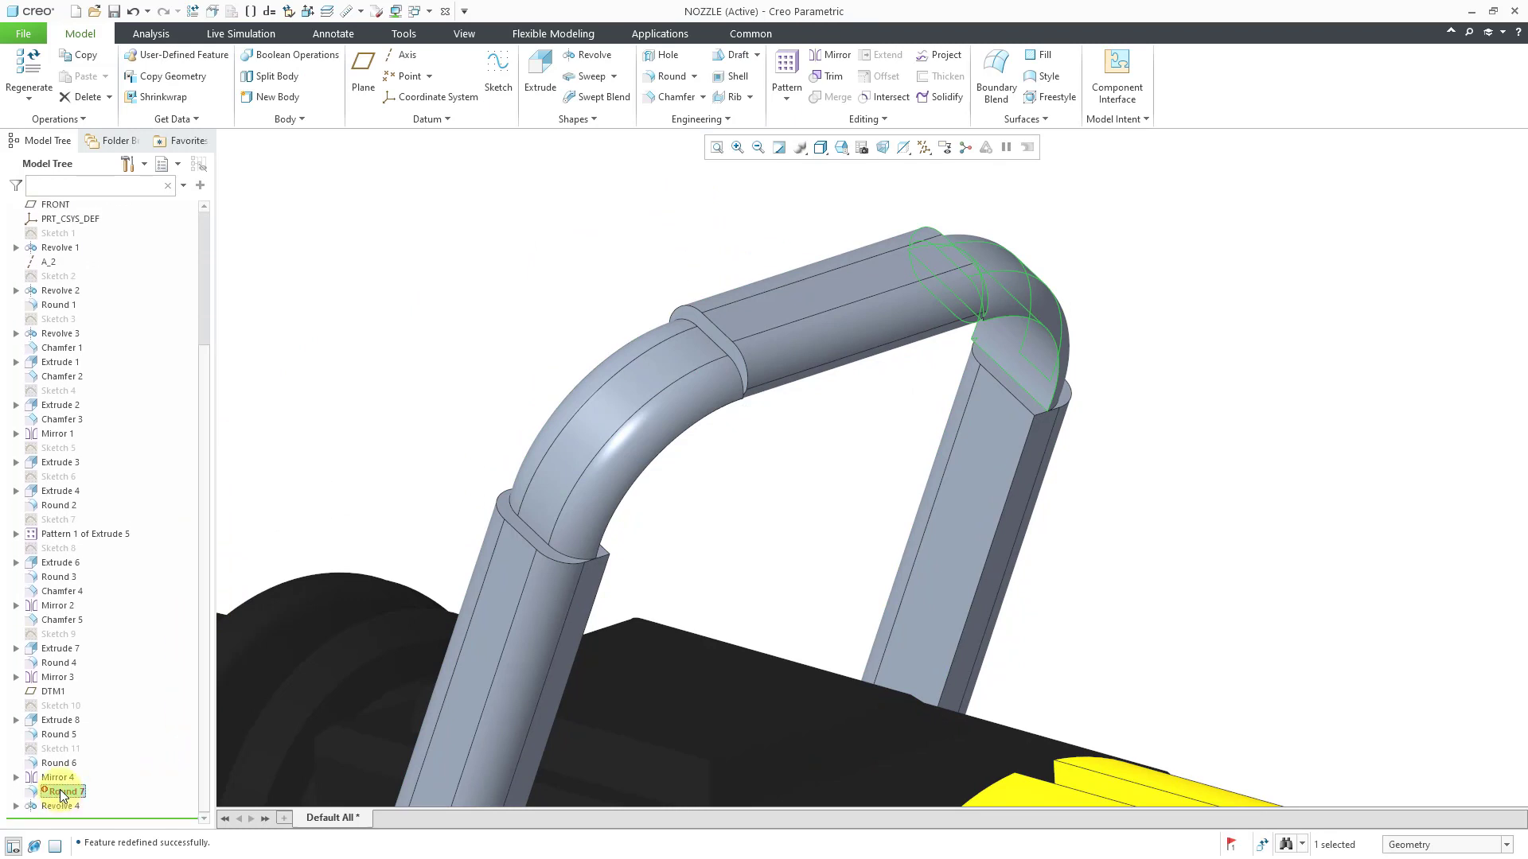
pyautogui.click(90, 736)
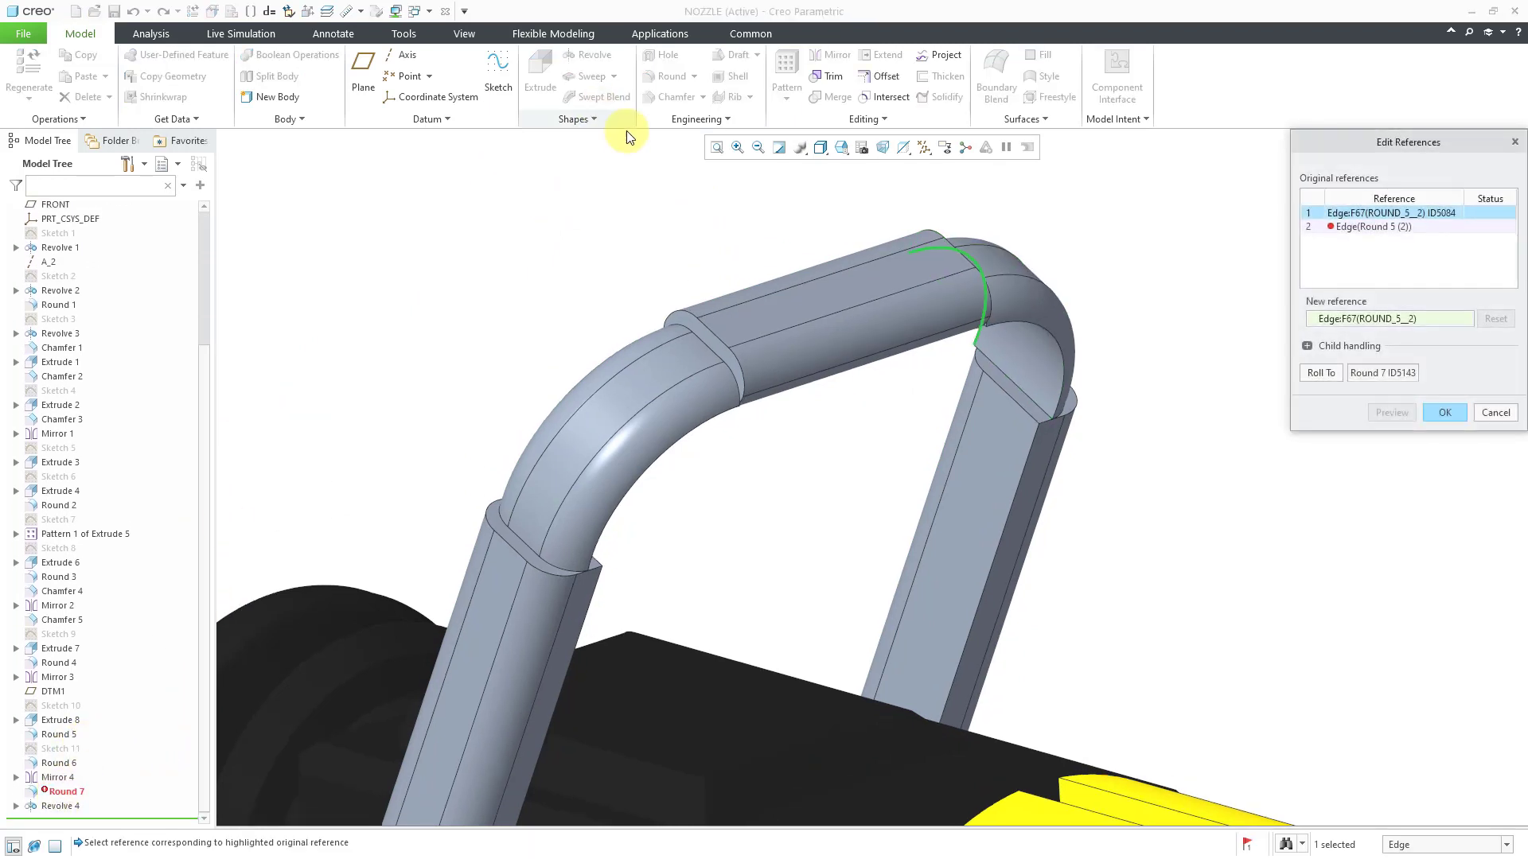
pyautogui.click(1406, 229)
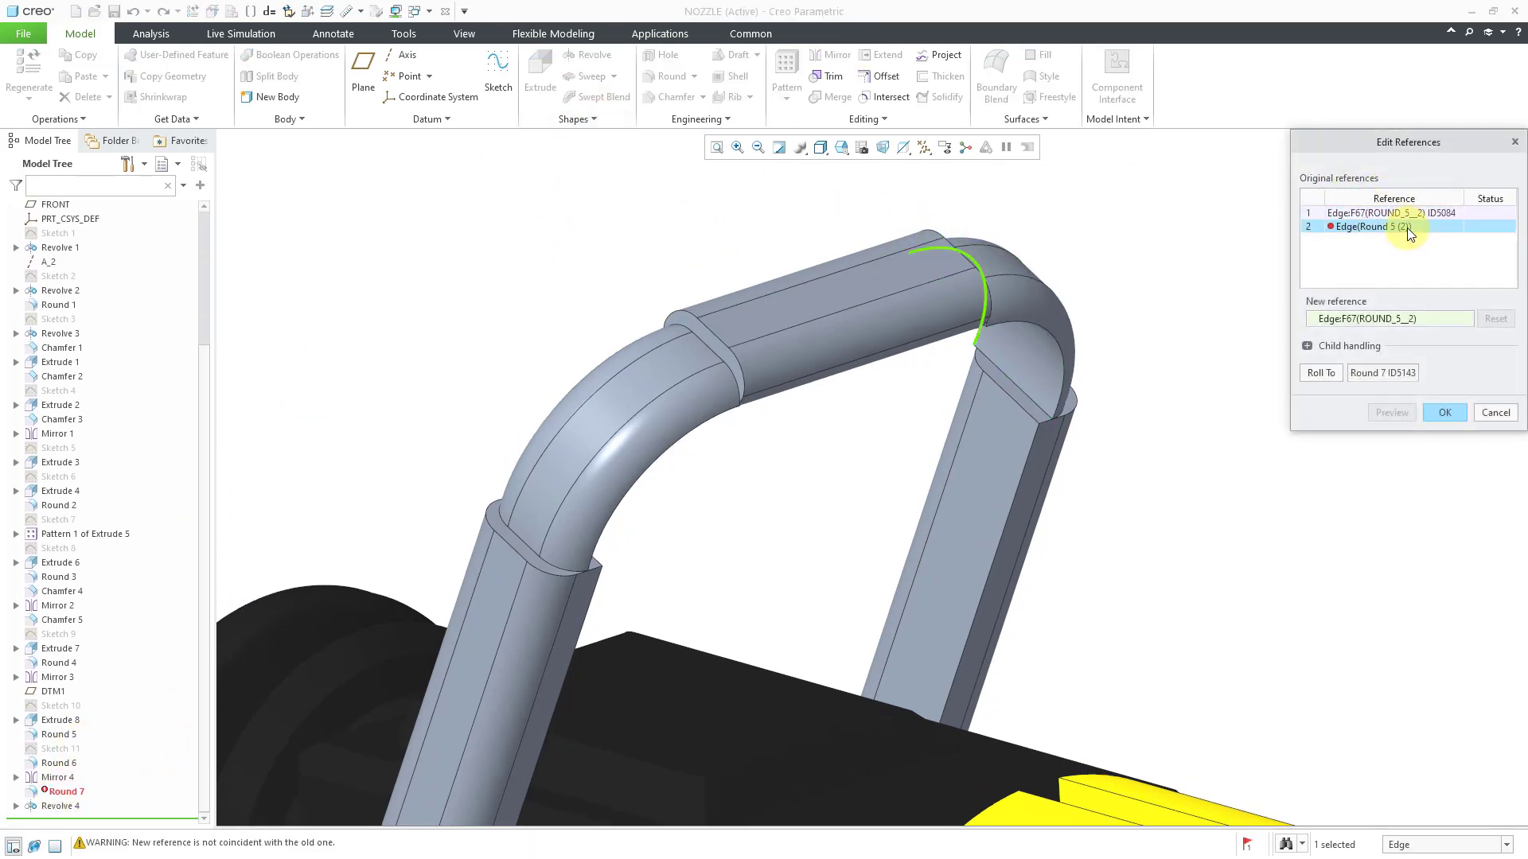
pyautogui.click(1048, 342)
pyautogui.click(1446, 413)
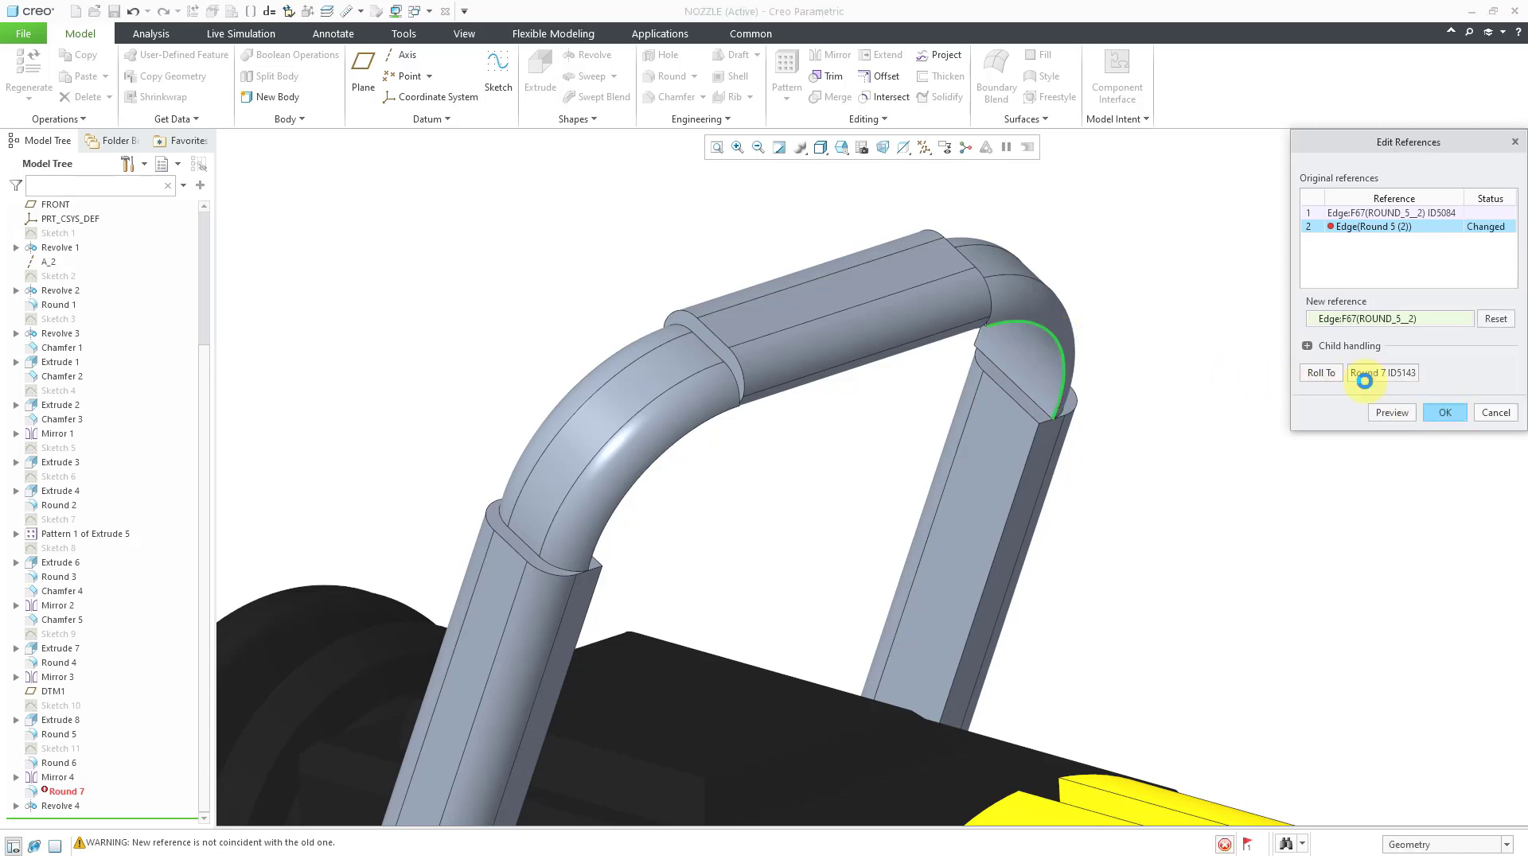
# Check that Body 2 contains the whole handle by hiding the body and showing it again.
pyautogui.scroll(6, 813, 339)
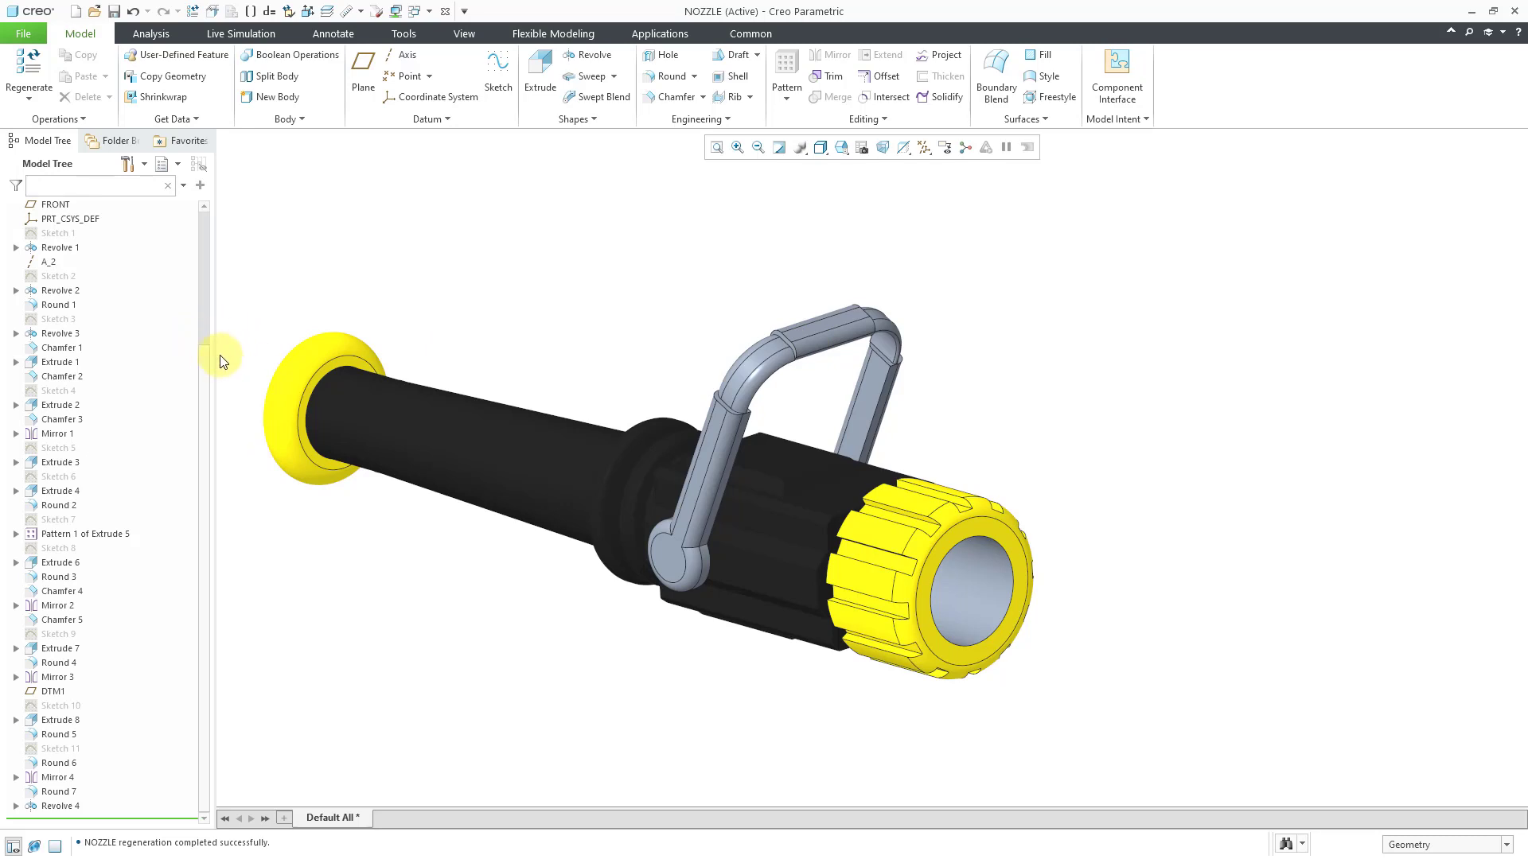
pyautogui.moveTo(206, 360); pyautogui.dragTo(211, 208)
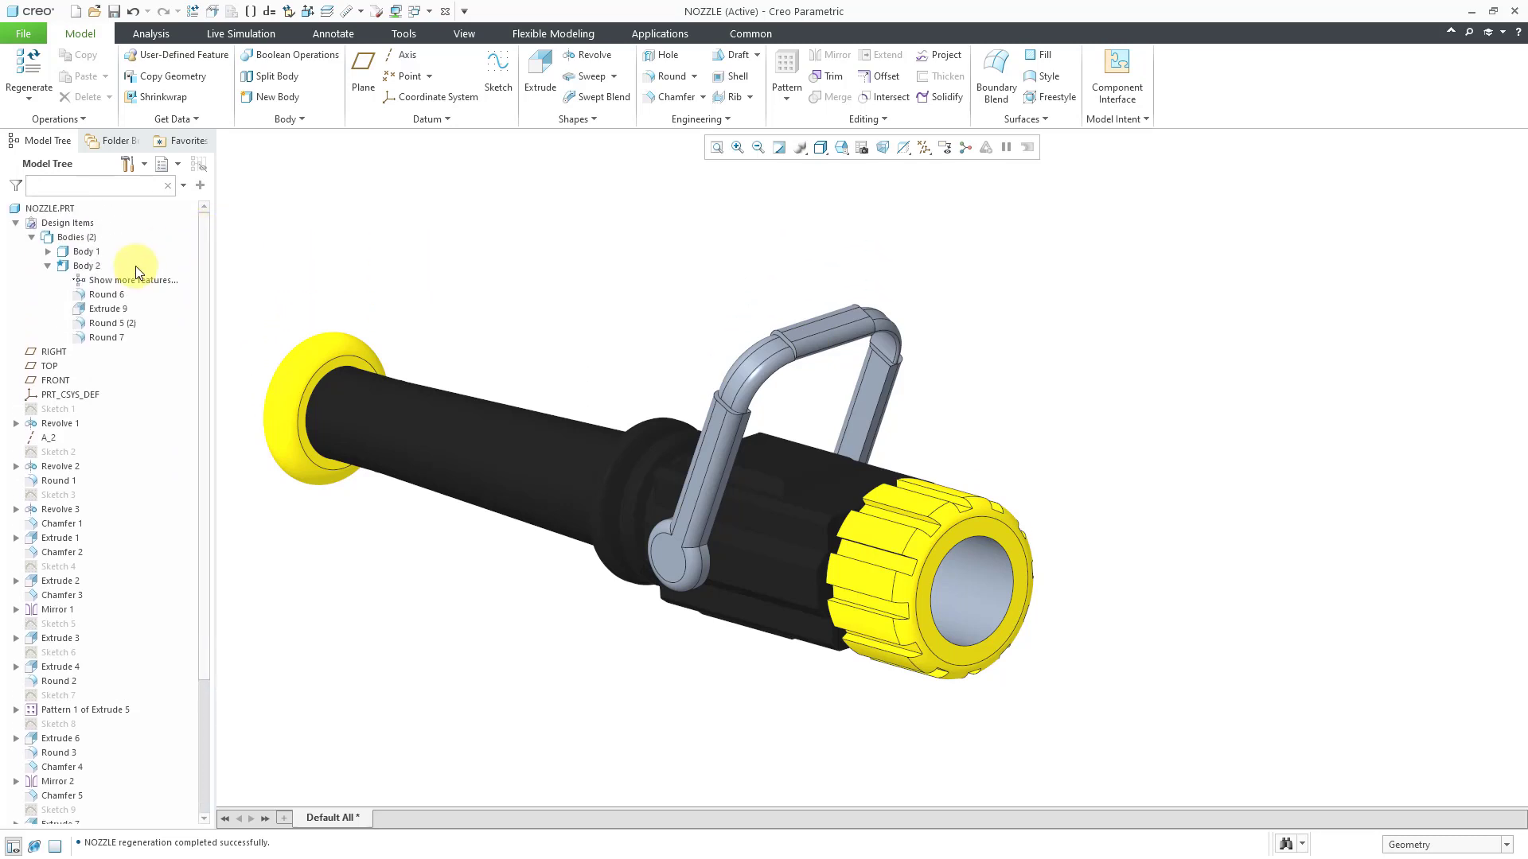
pyautogui.click(88, 266)
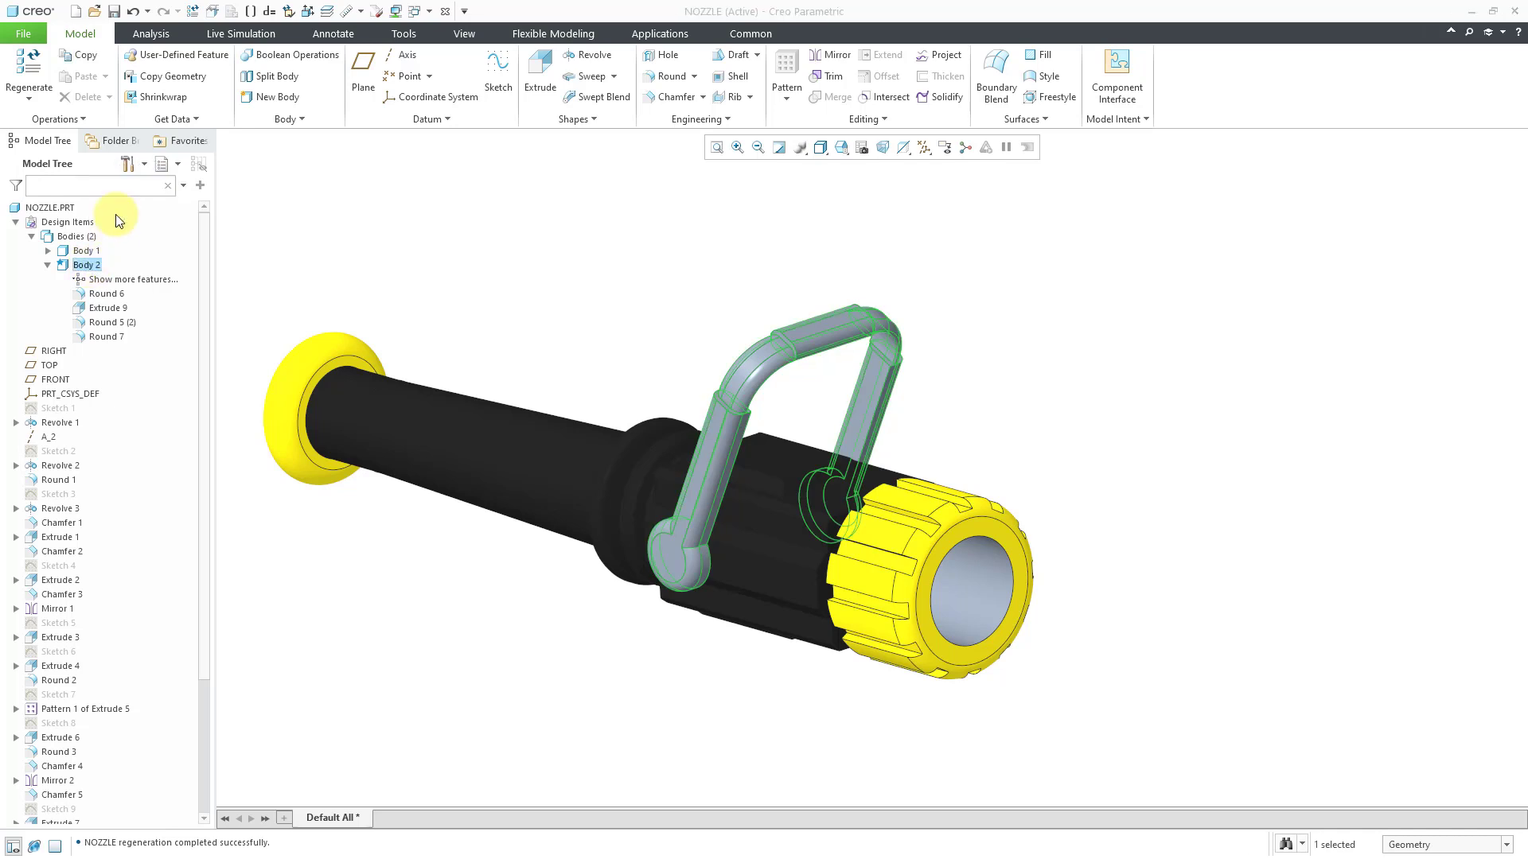
pyautogui.click(116, 213)
pyautogui.click(89, 265)
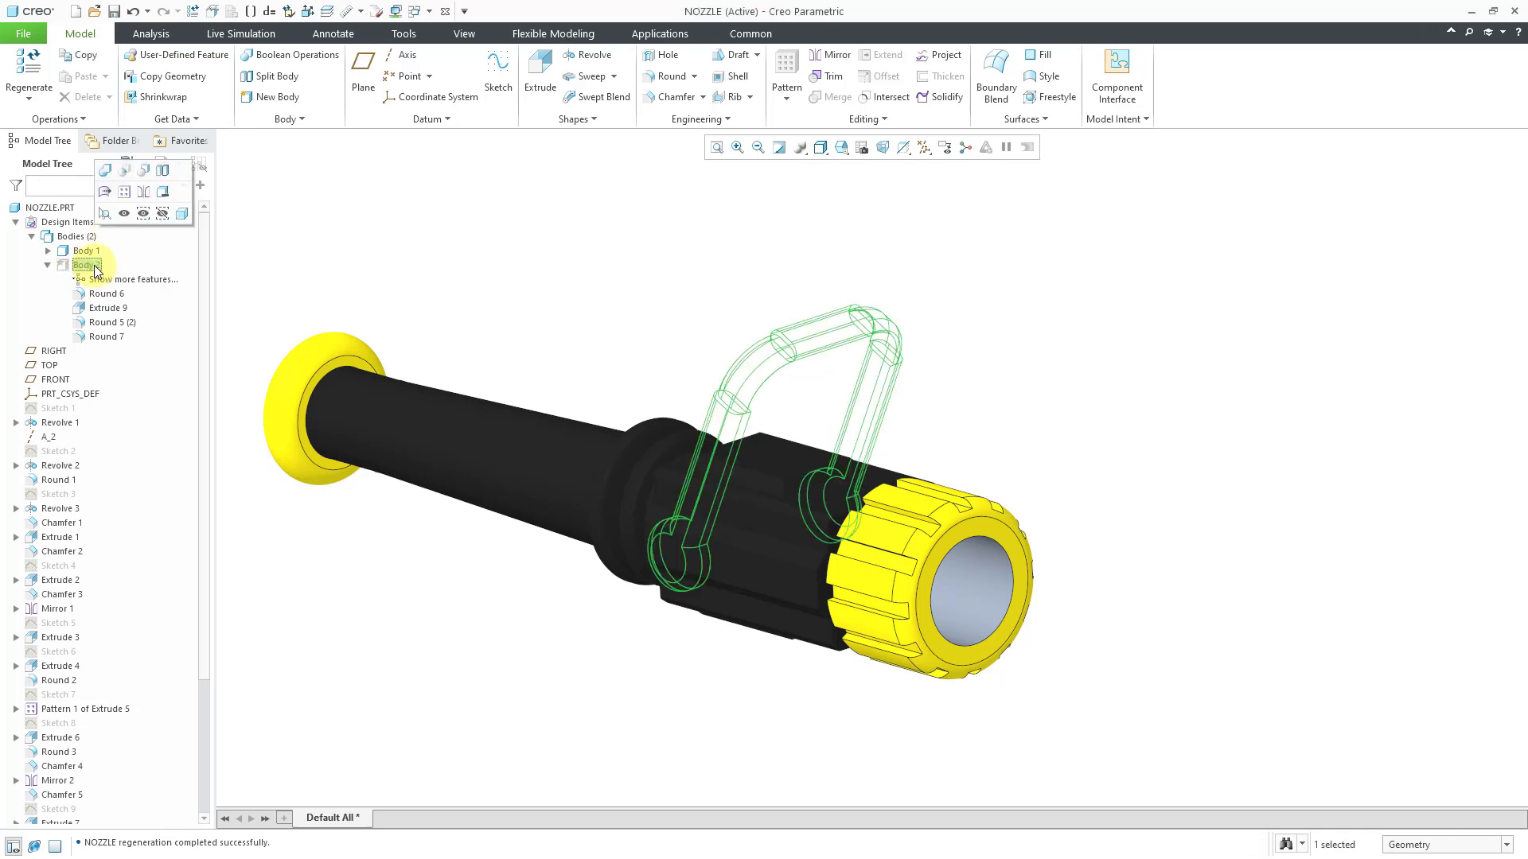
pyautogui.click(122, 218)
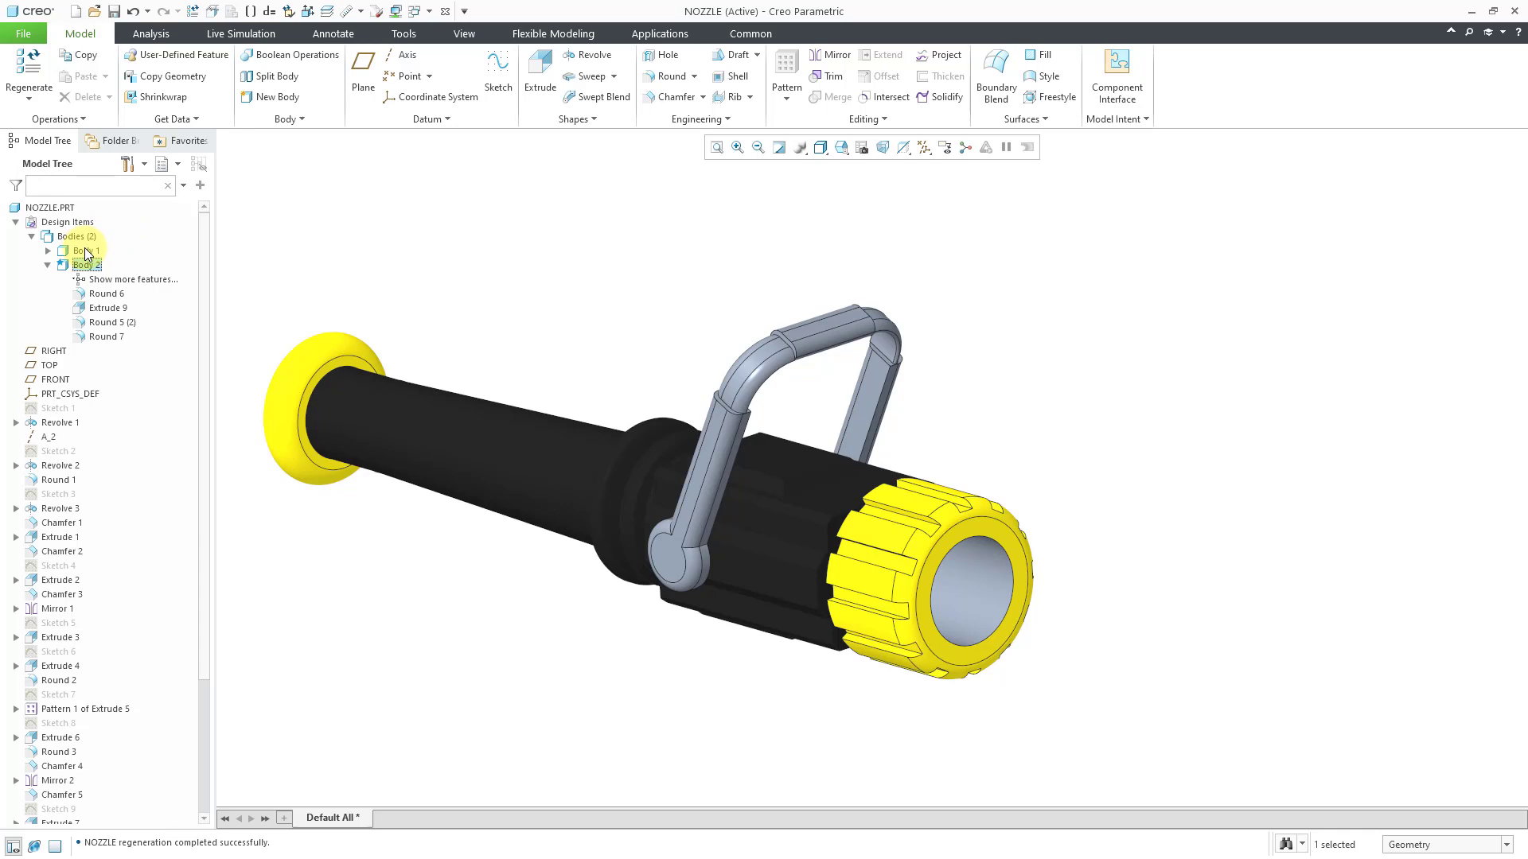
# Check which geometry belongs to Body 1 by hiding that body and showing it again.
pyautogui.click(86, 251)
pyautogui.click(116, 203)
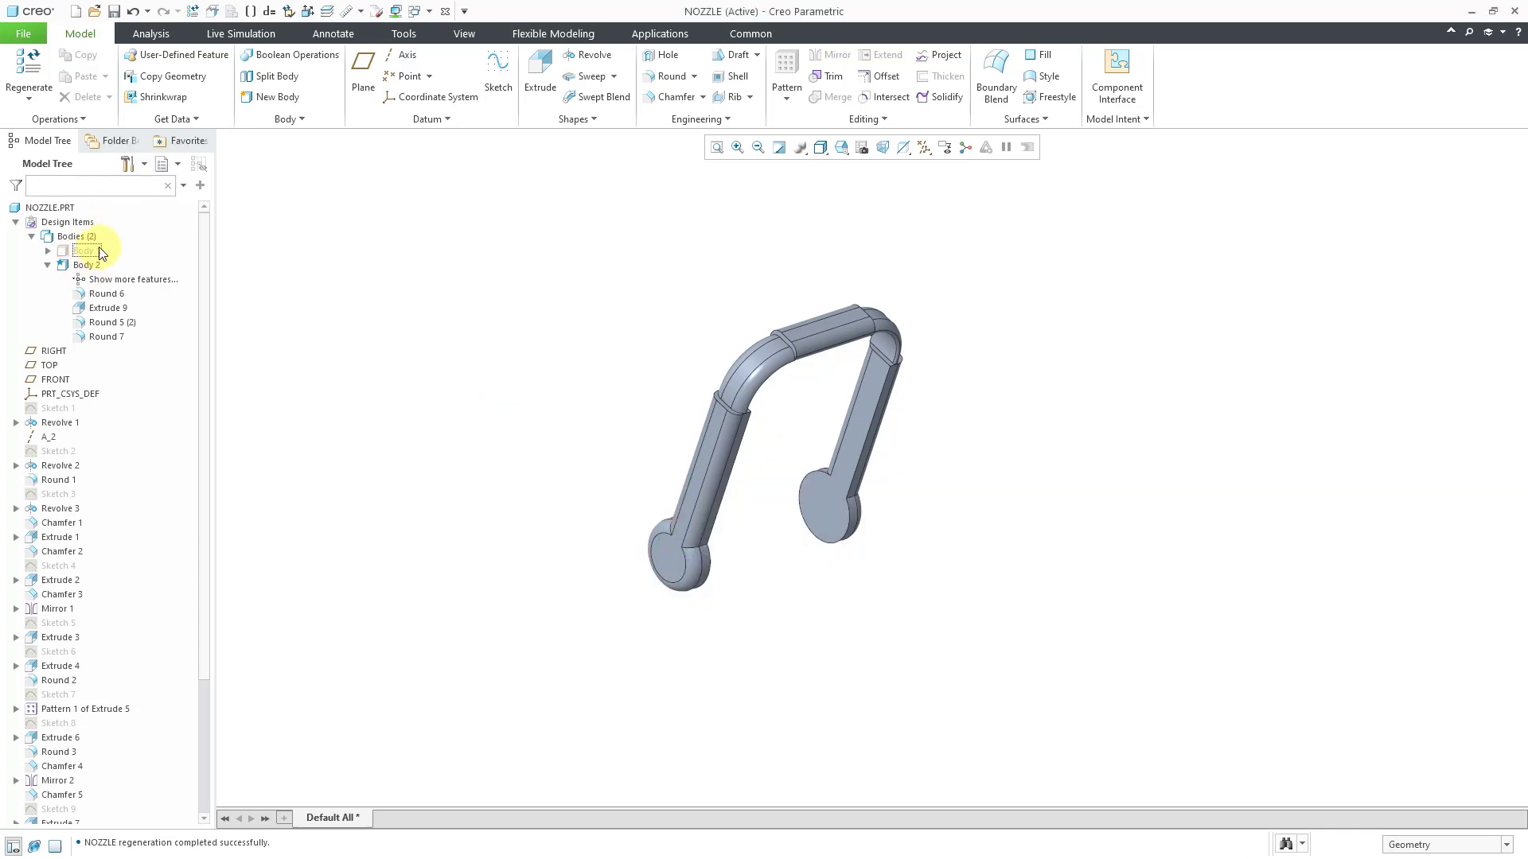
pyautogui.click(94, 251)
pyautogui.click(117, 203)
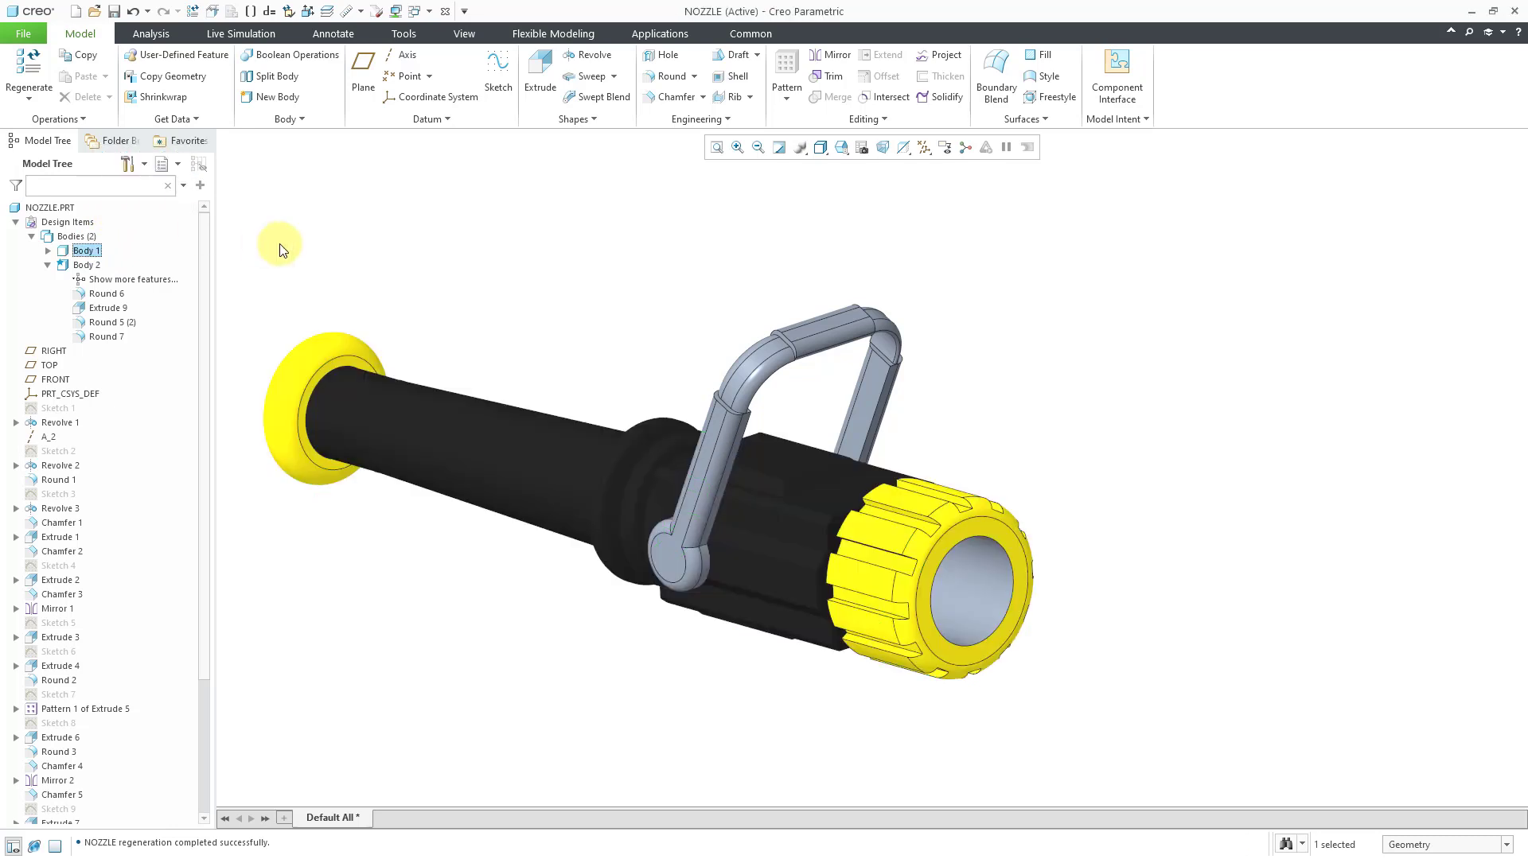
# Rename Body 2 as HANDLE.
pyautogui.rightClick(95, 269)
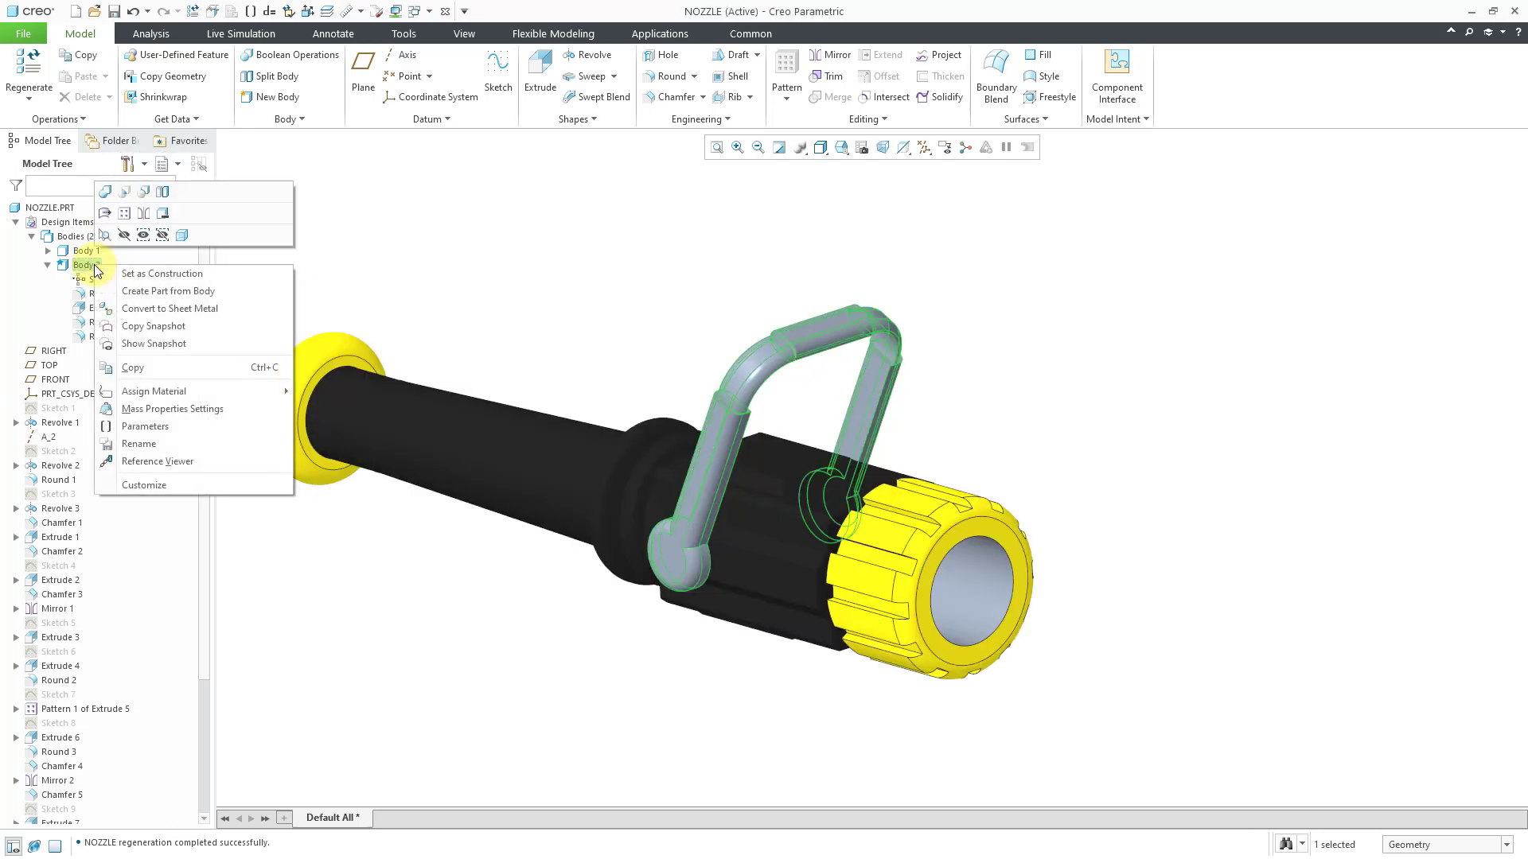
pyautogui.click(166, 442)
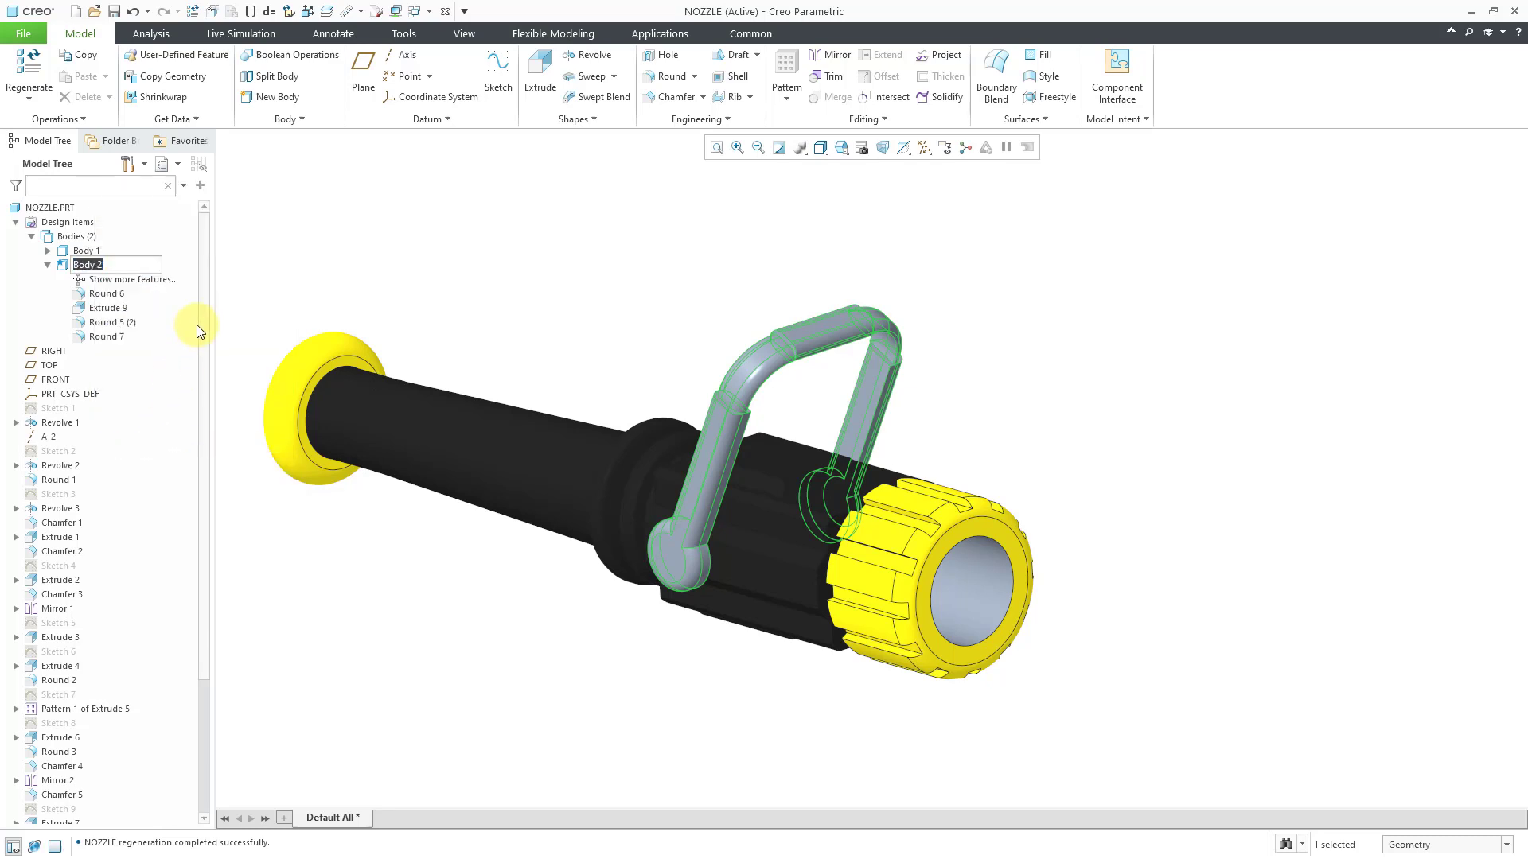
pyautogui.write('HANDLE')
pyautogui.press('Return')
pyautogui.click(592, 320)
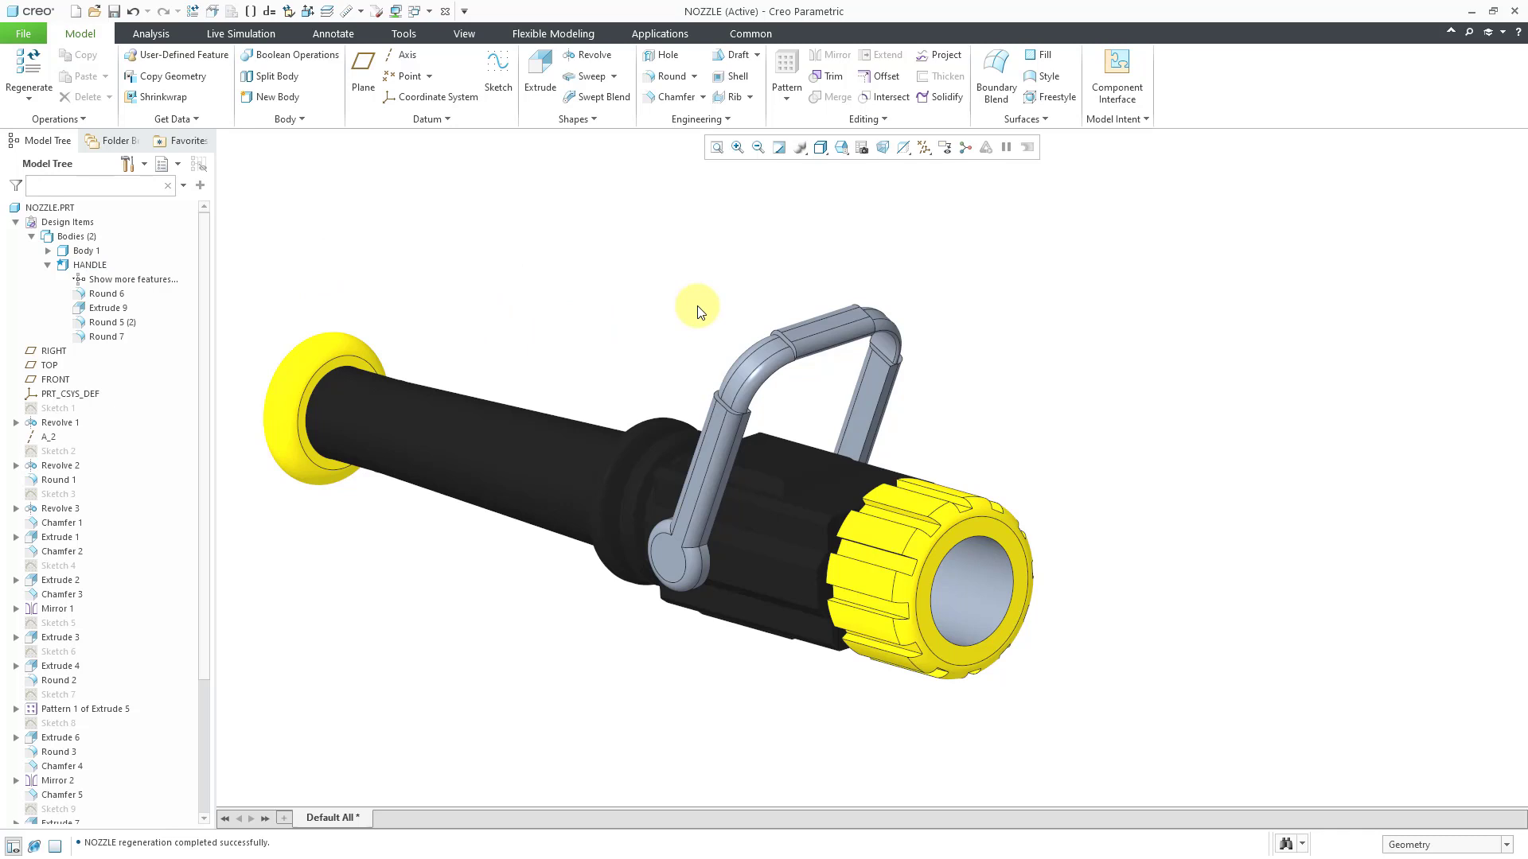
# Turn on axis display for the nozzle model.
pyautogui.click(923, 156)
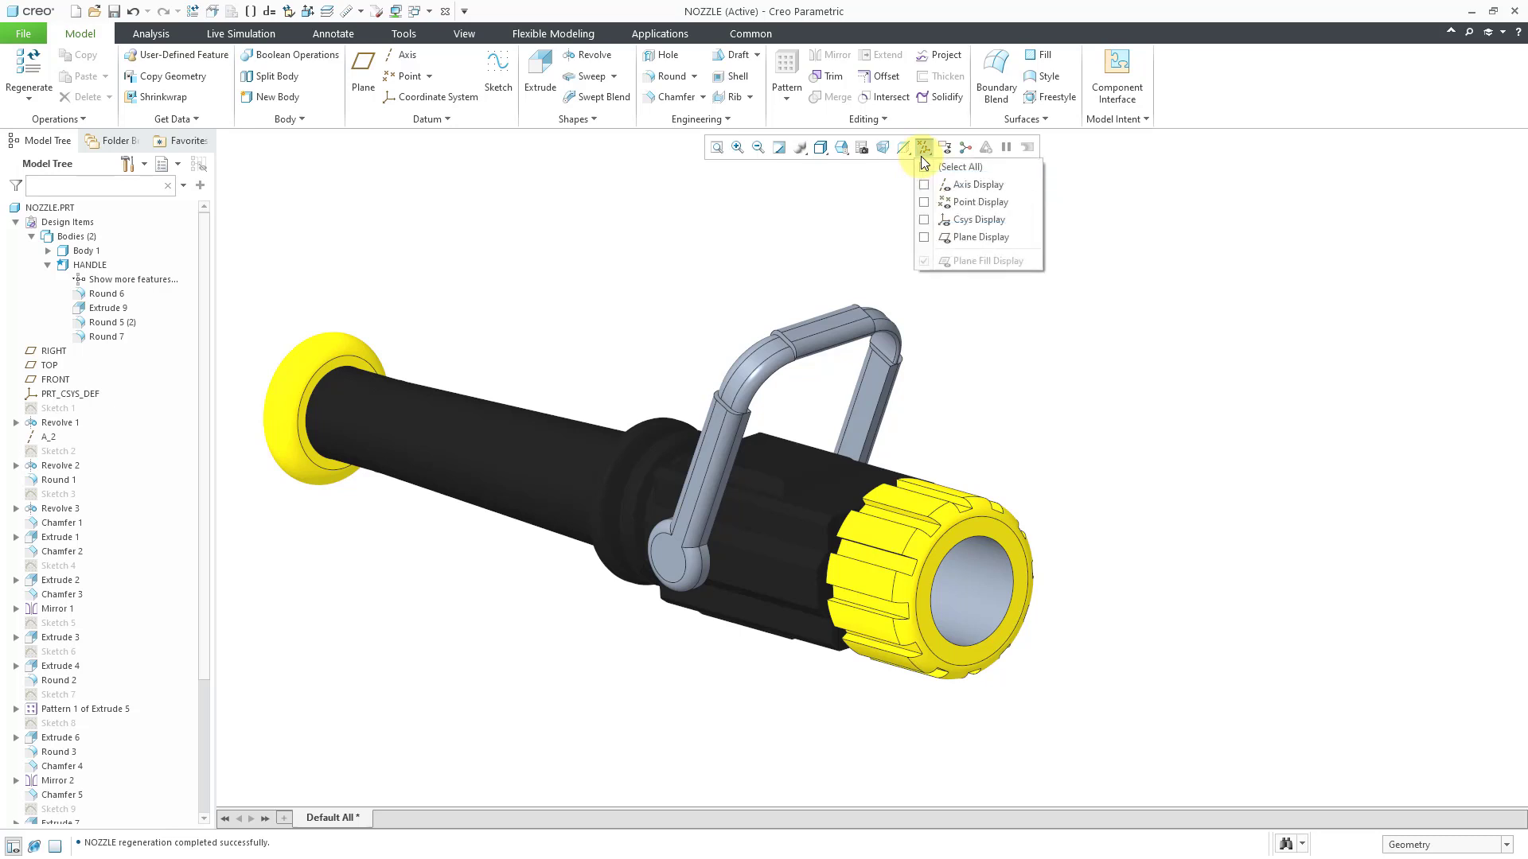
pyautogui.click(1006, 184)
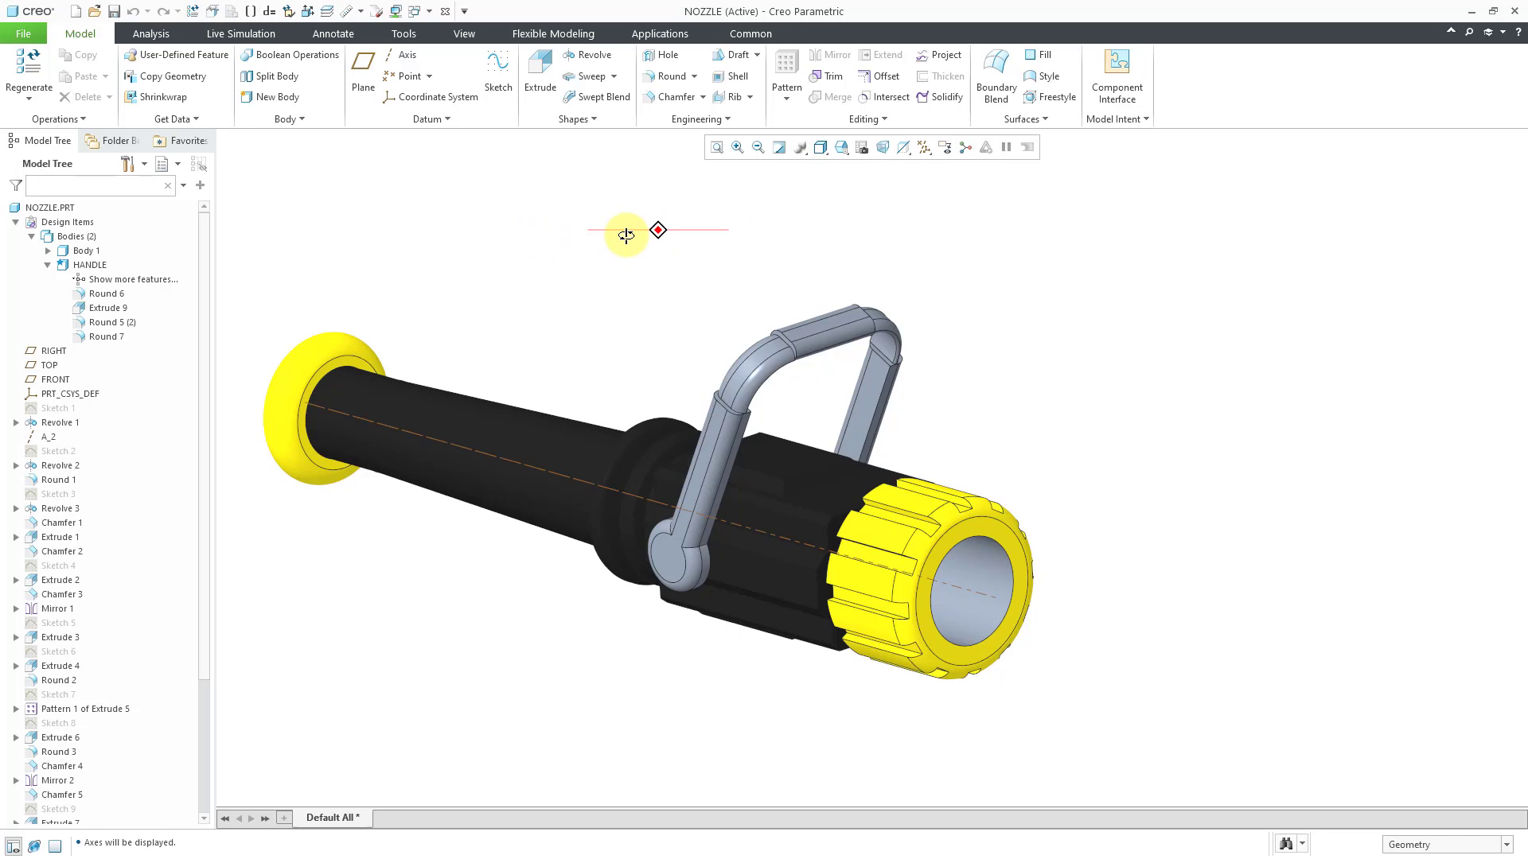
pyautogui.moveTo(626, 235); pyautogui.dragTo(795, 246, button='middle')
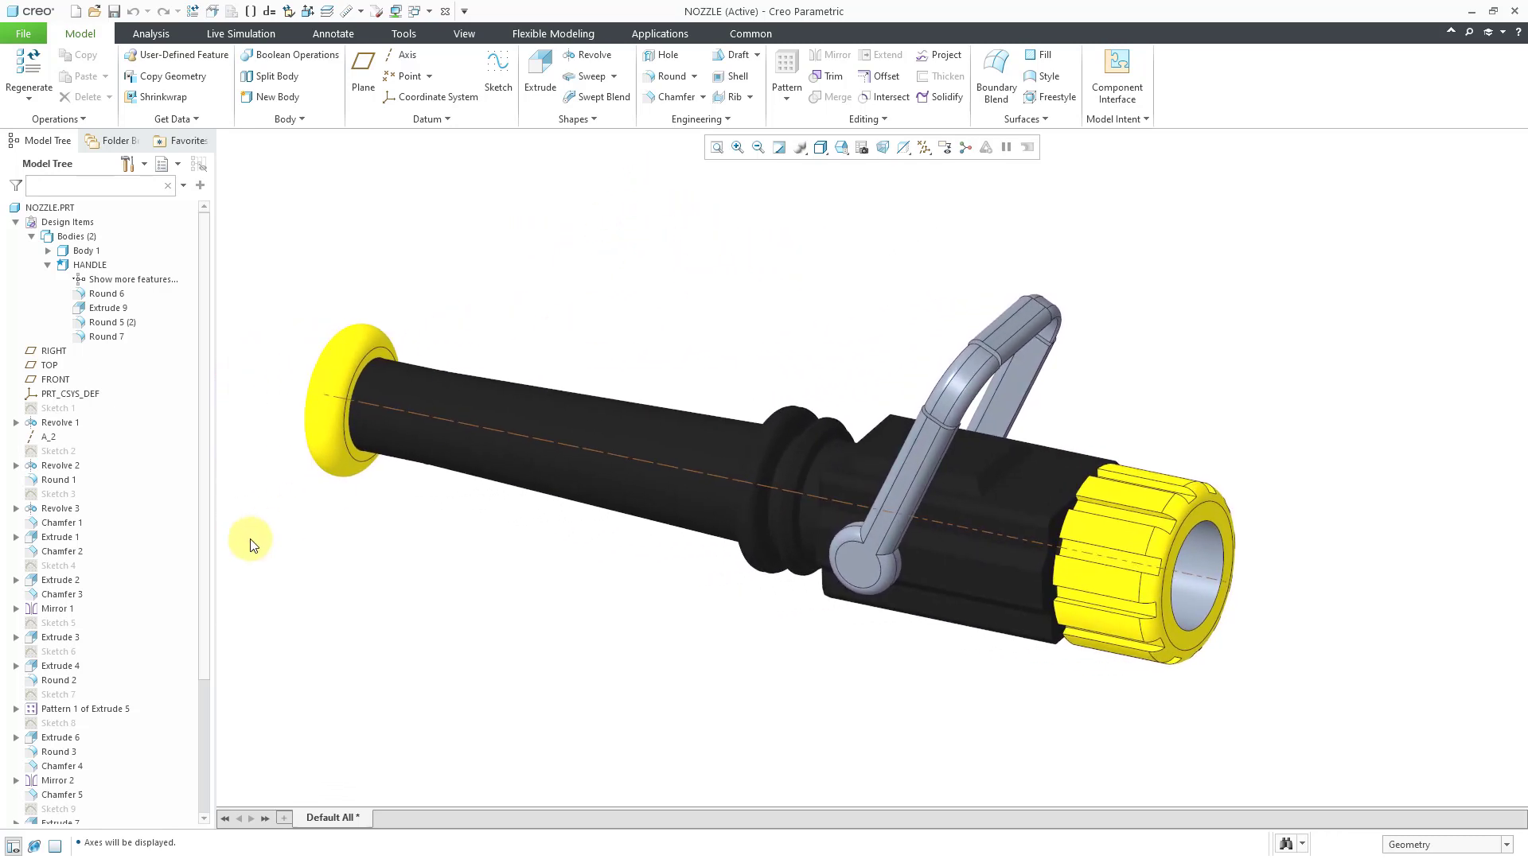
# Edit Sketch 9, the profile of Extrude 7, adding a datum point at the centre of the handle's pivot arc.
pyautogui.moveTo(209, 547); pyautogui.dragTo(197, 683)
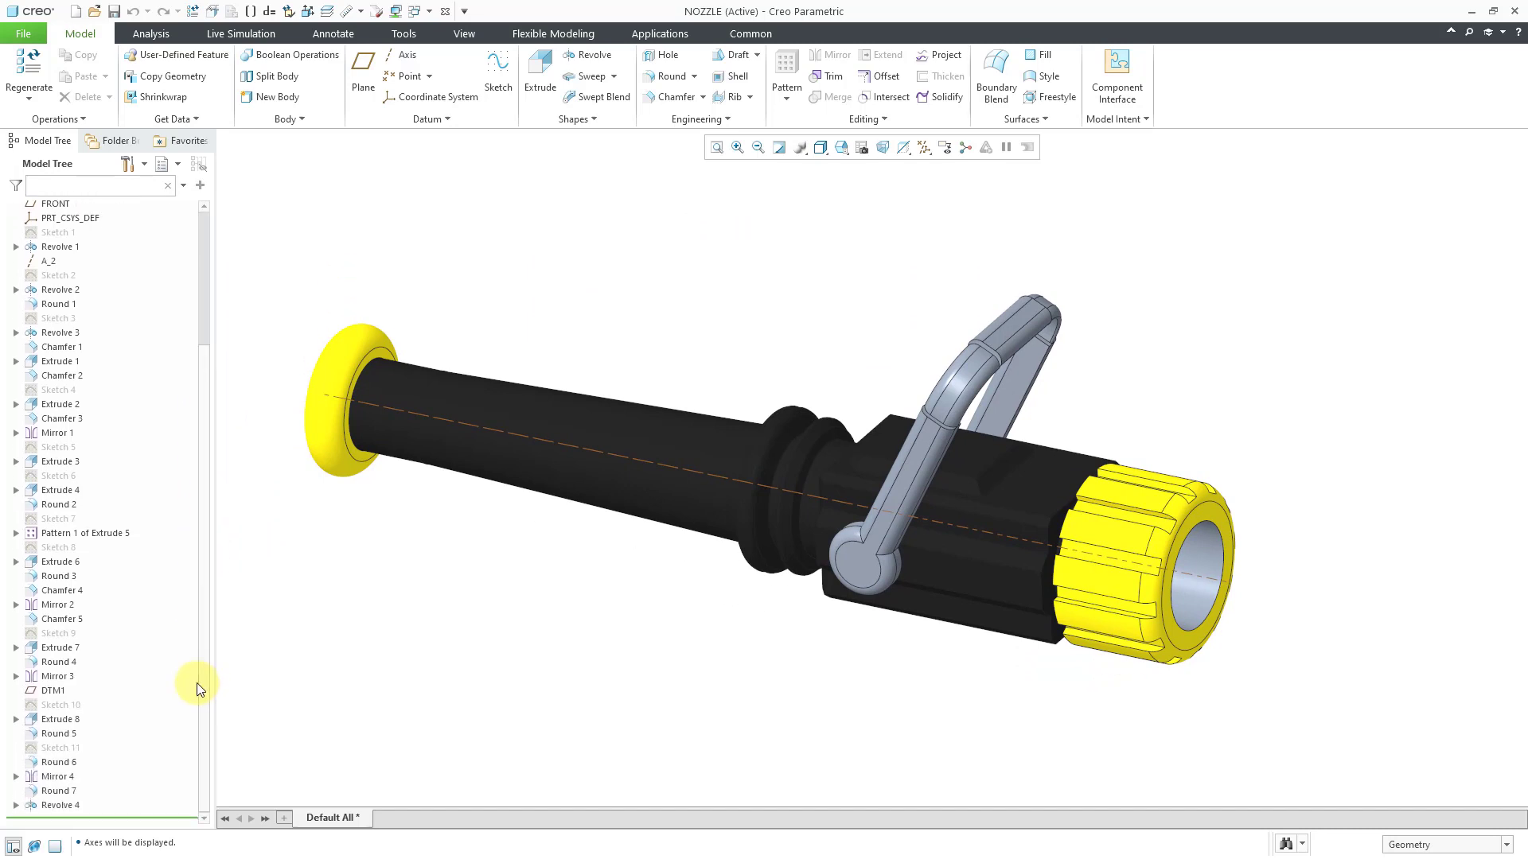
pyautogui.click(57, 649)
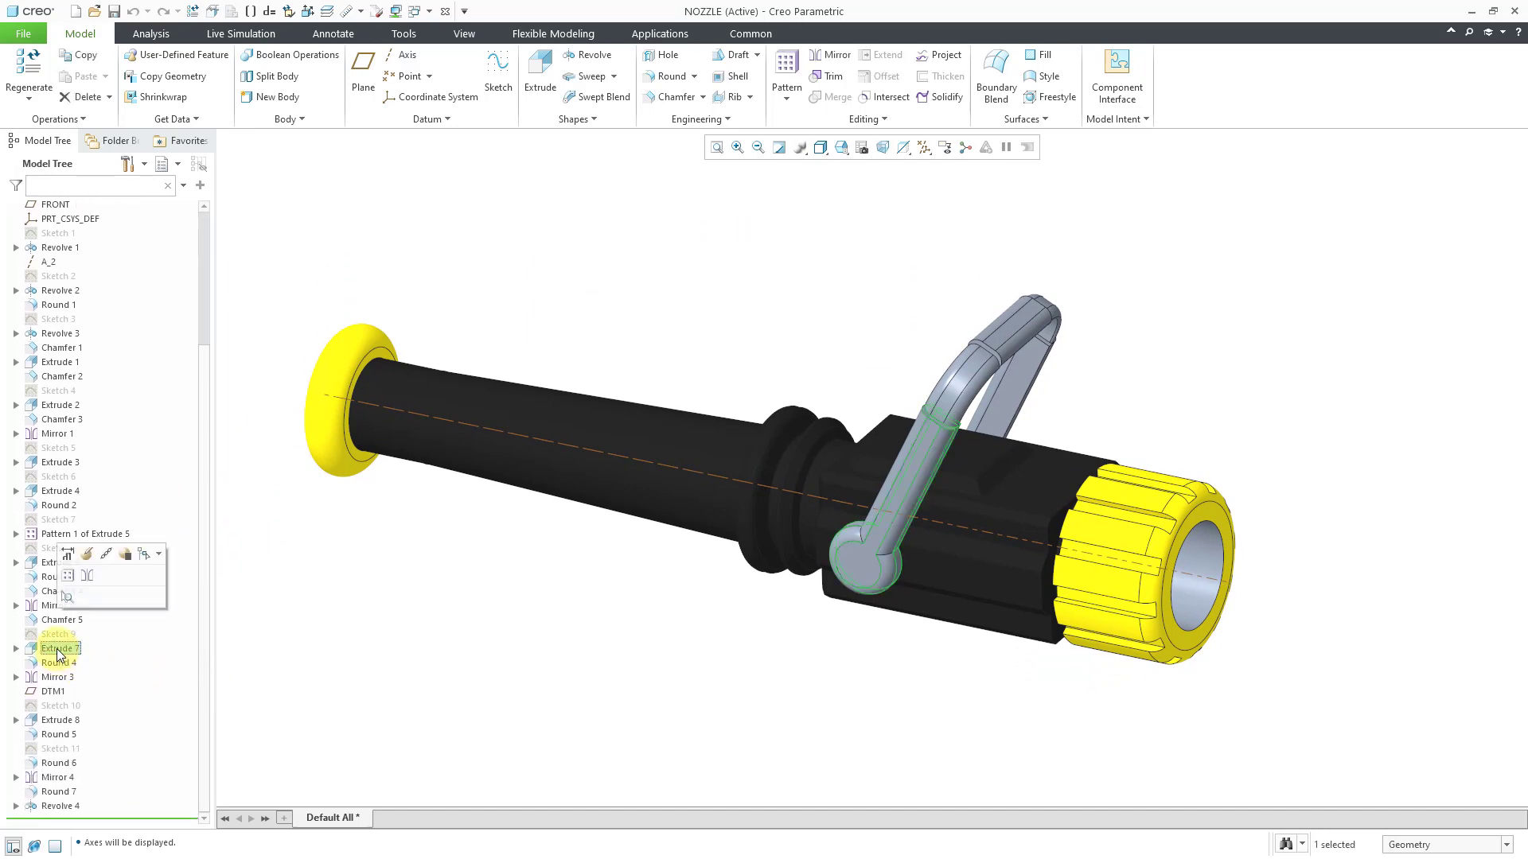
pyautogui.click(16, 649)
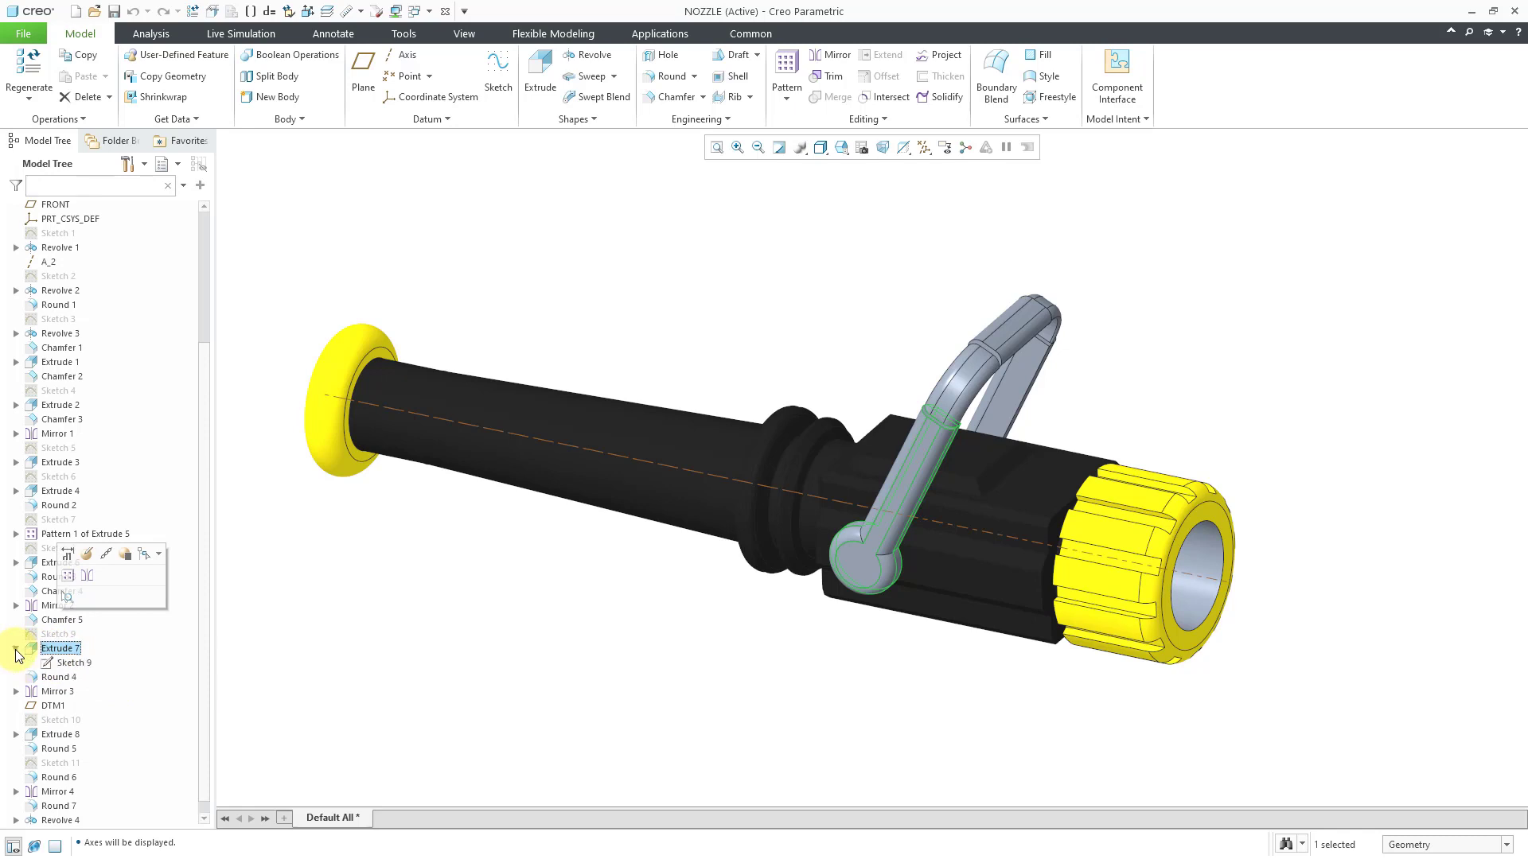
pyautogui.click(60, 635)
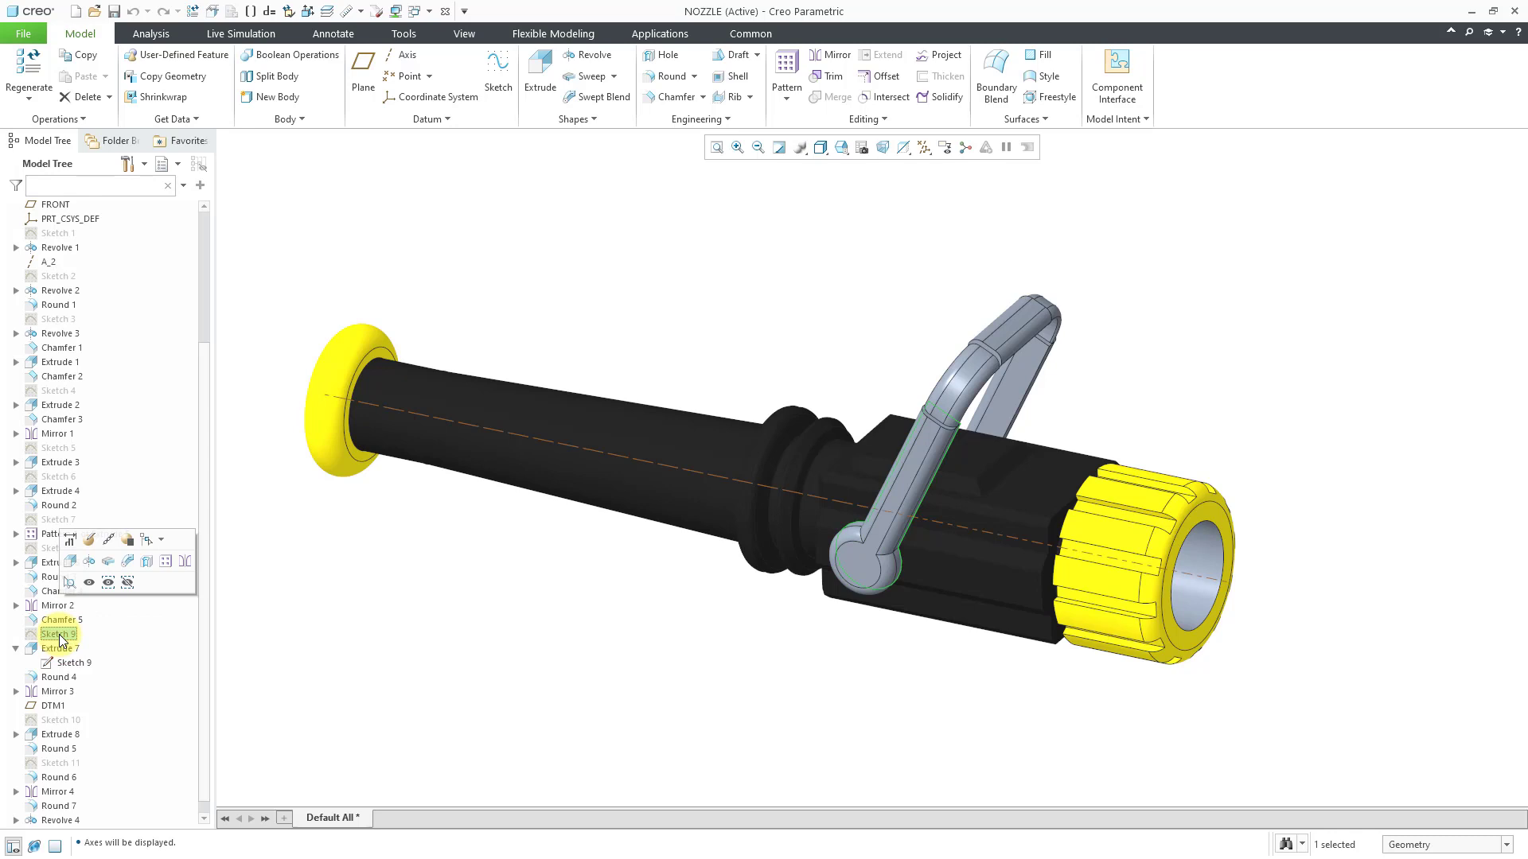
pyautogui.click(88, 541)
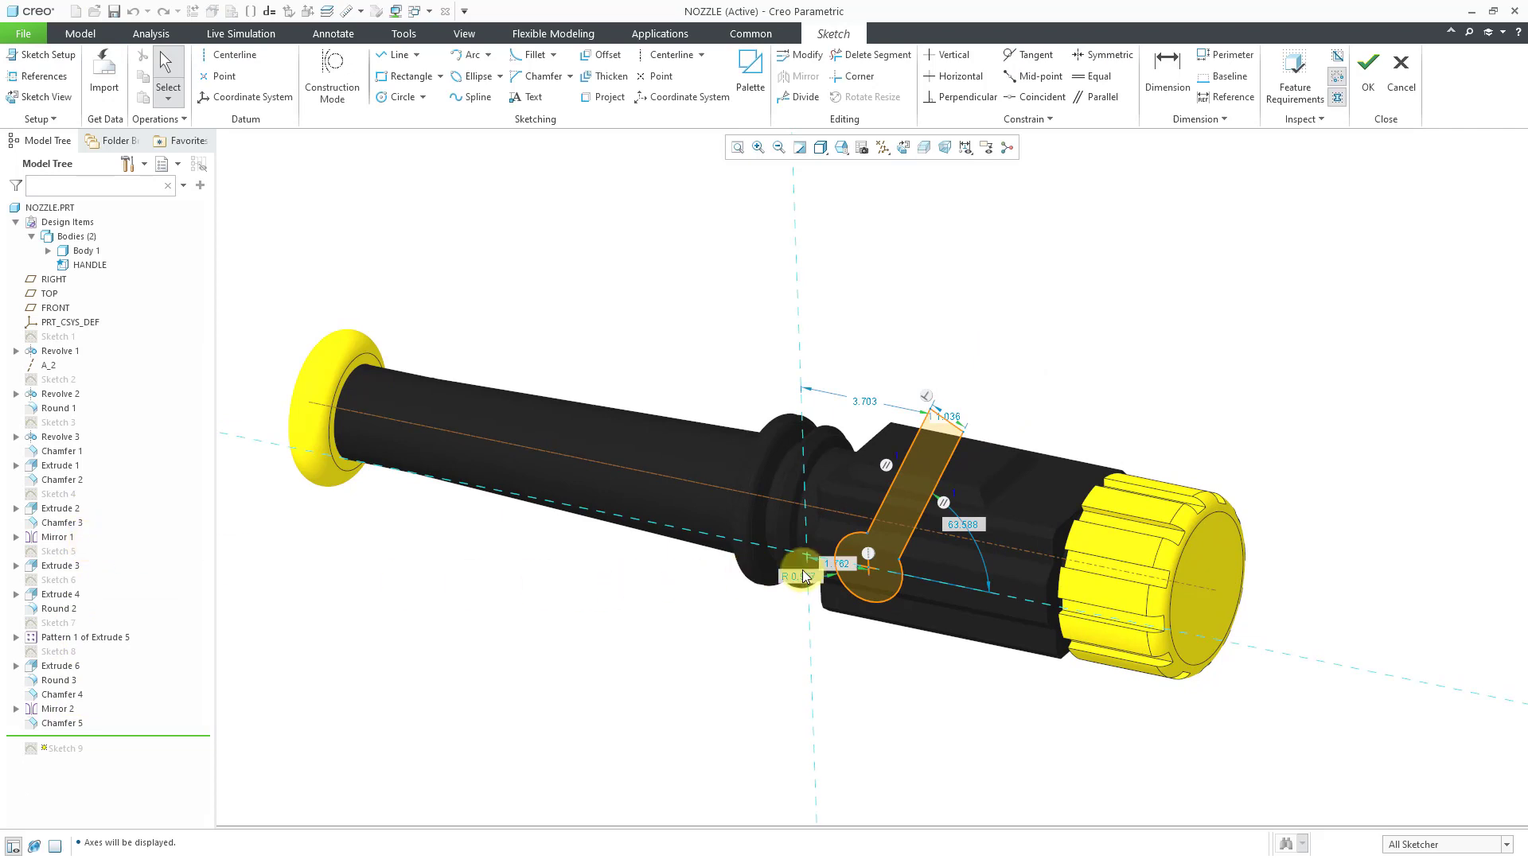
pyautogui.moveTo(880, 577)
pyautogui.keyDown('ctrl'); pyautogui.mouseDown(button='middle')
pyautogui.moveTo(842, 675)
pyautogui.moveTo(838, 771)
pyautogui.mouseUp(button='middle'); pyautogui.keyUp('ctrl')
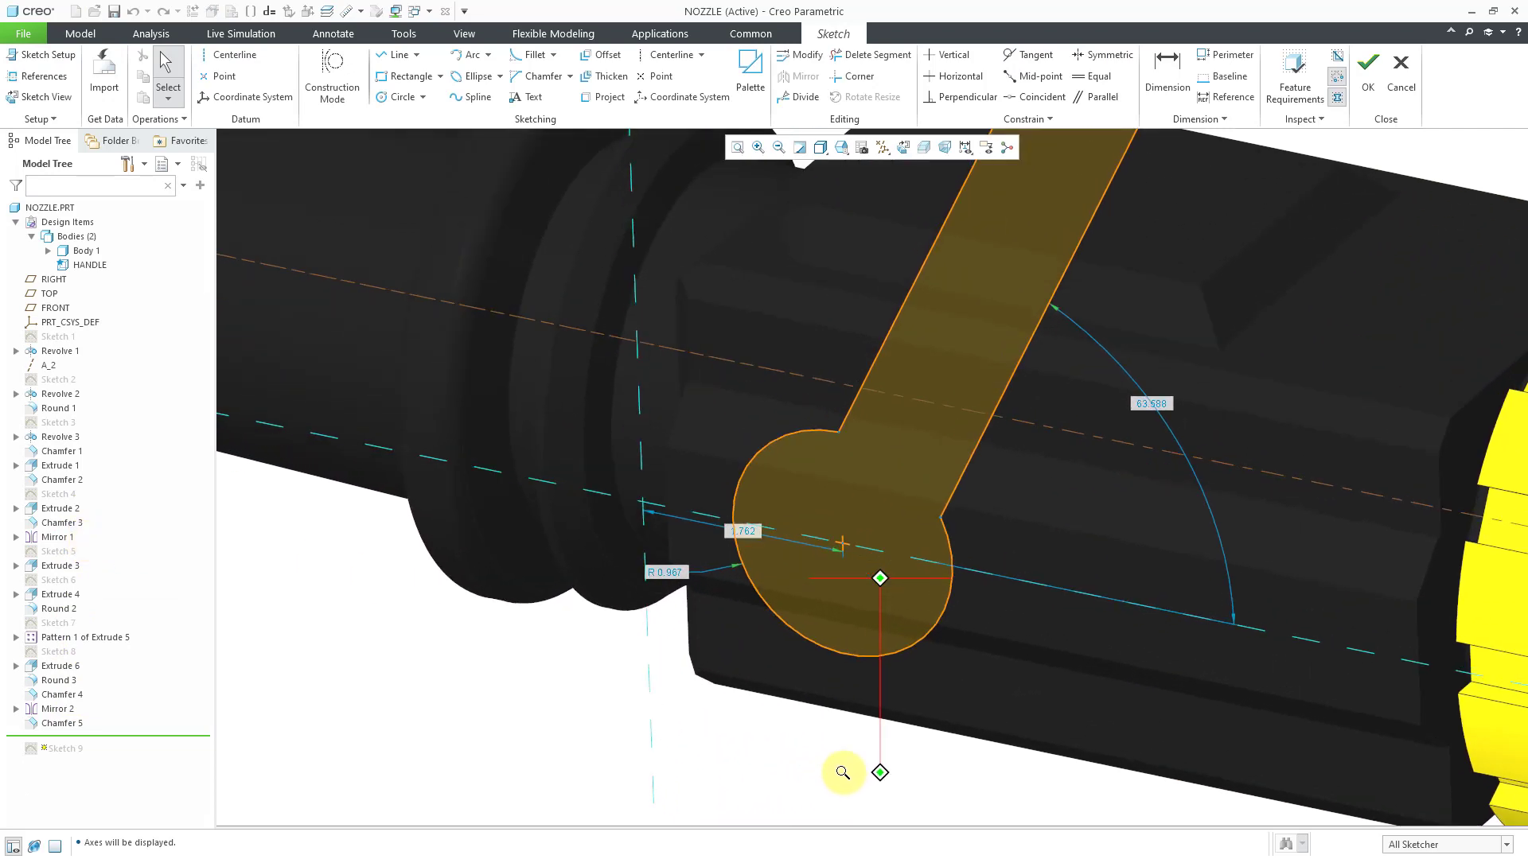
pyautogui.click(223, 77)
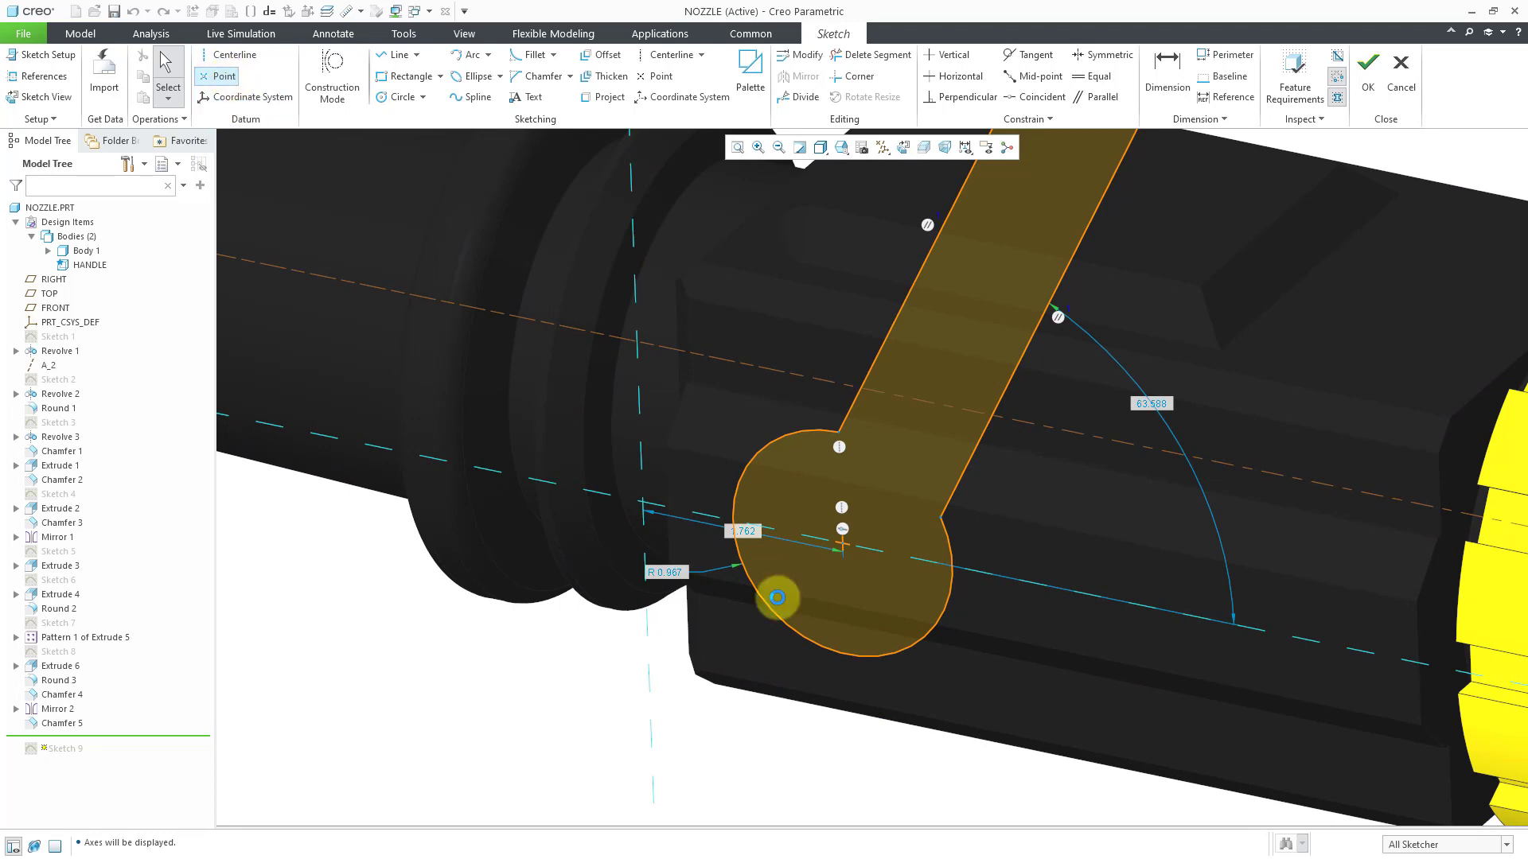
pyautogui.click(848, 551)
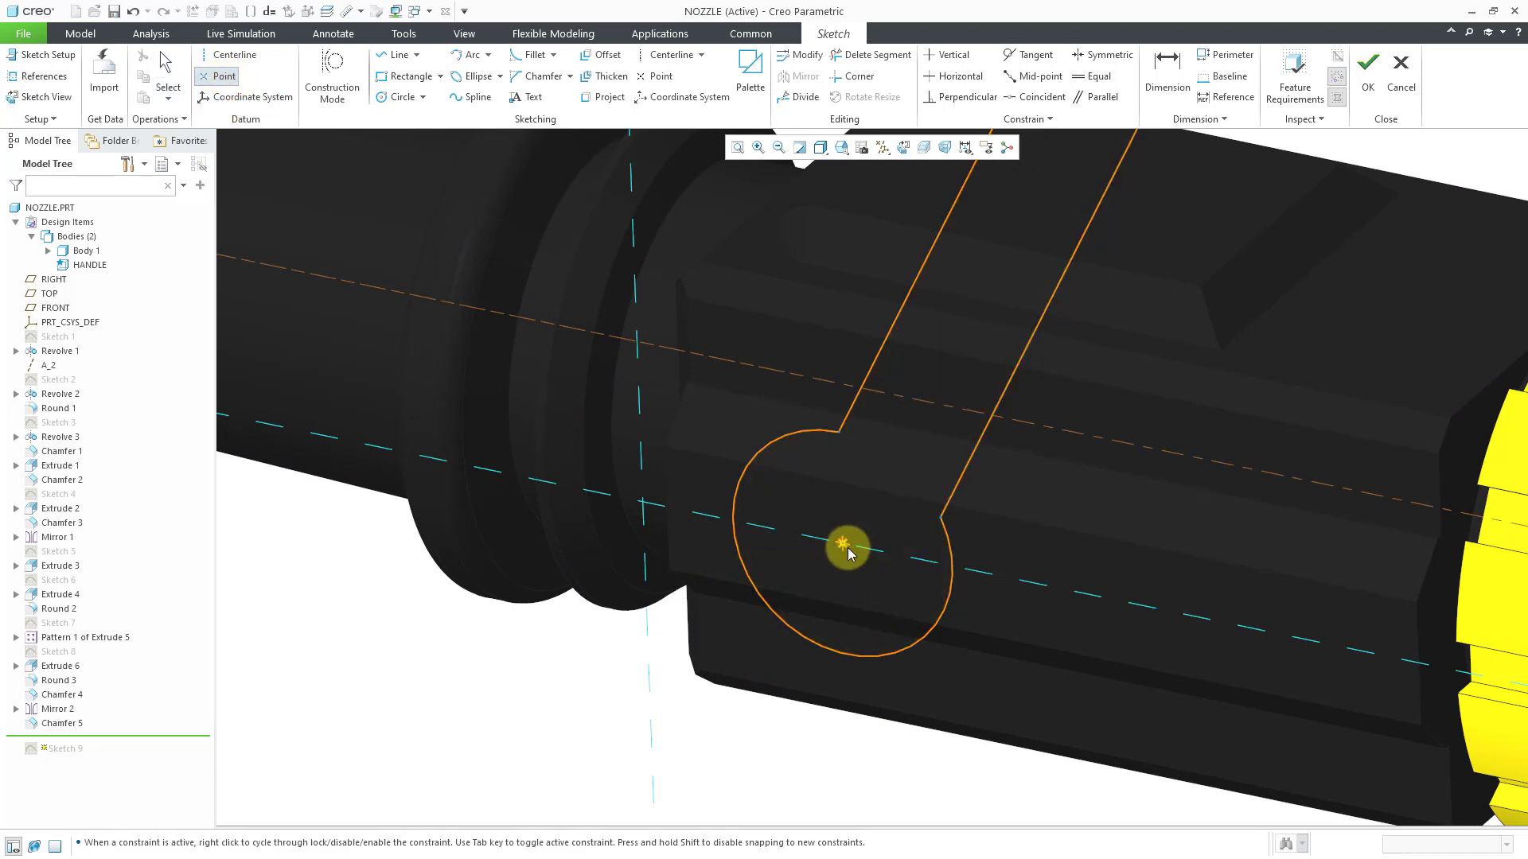
pyautogui.middleClick(593, 738)
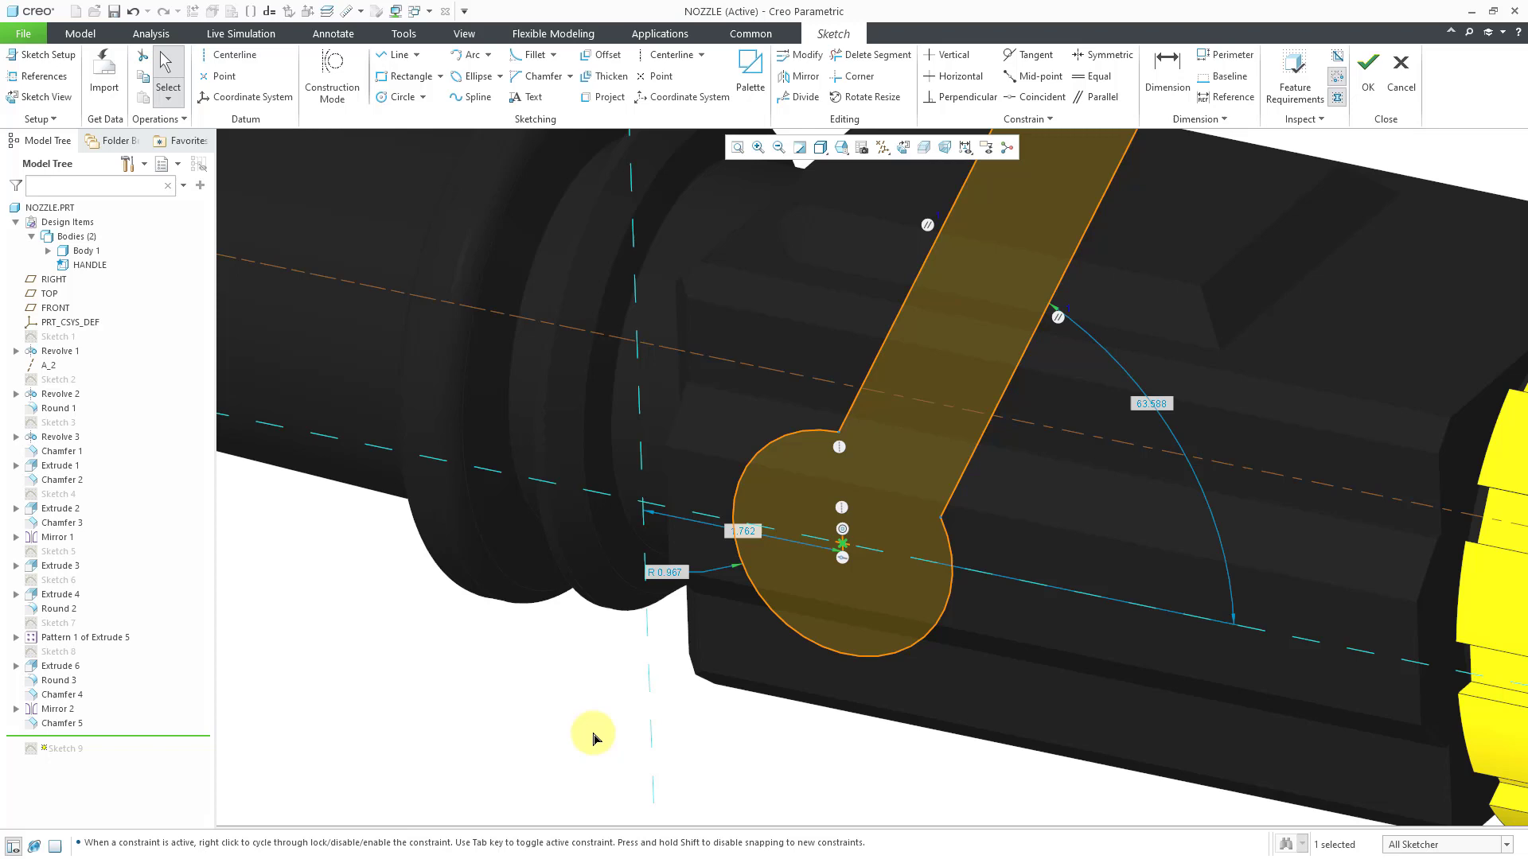
pyautogui.scroll(3, 834, 636)
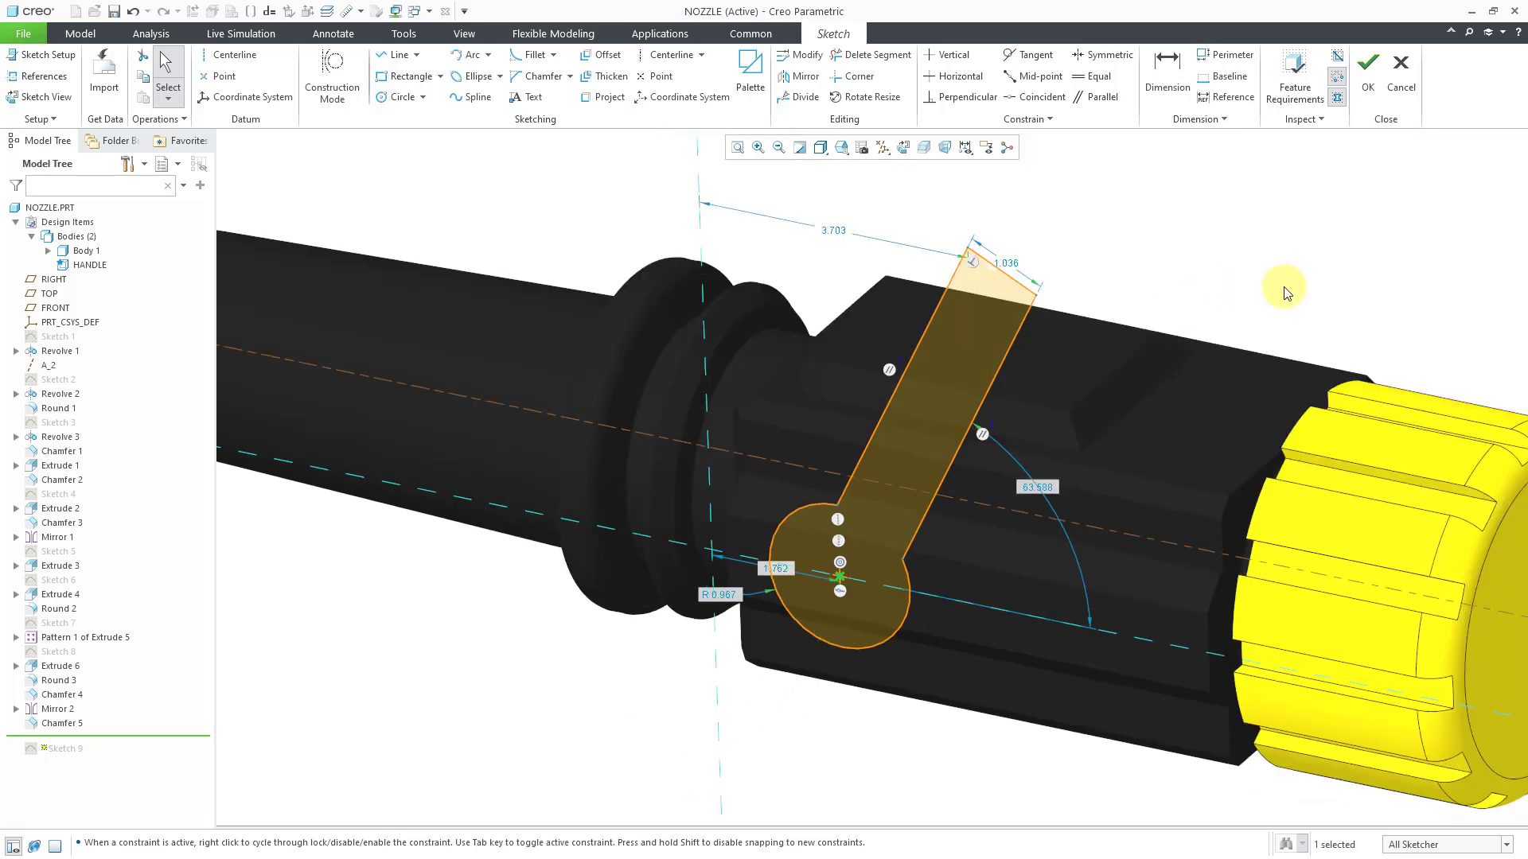
pyautogui.click(1367, 88)
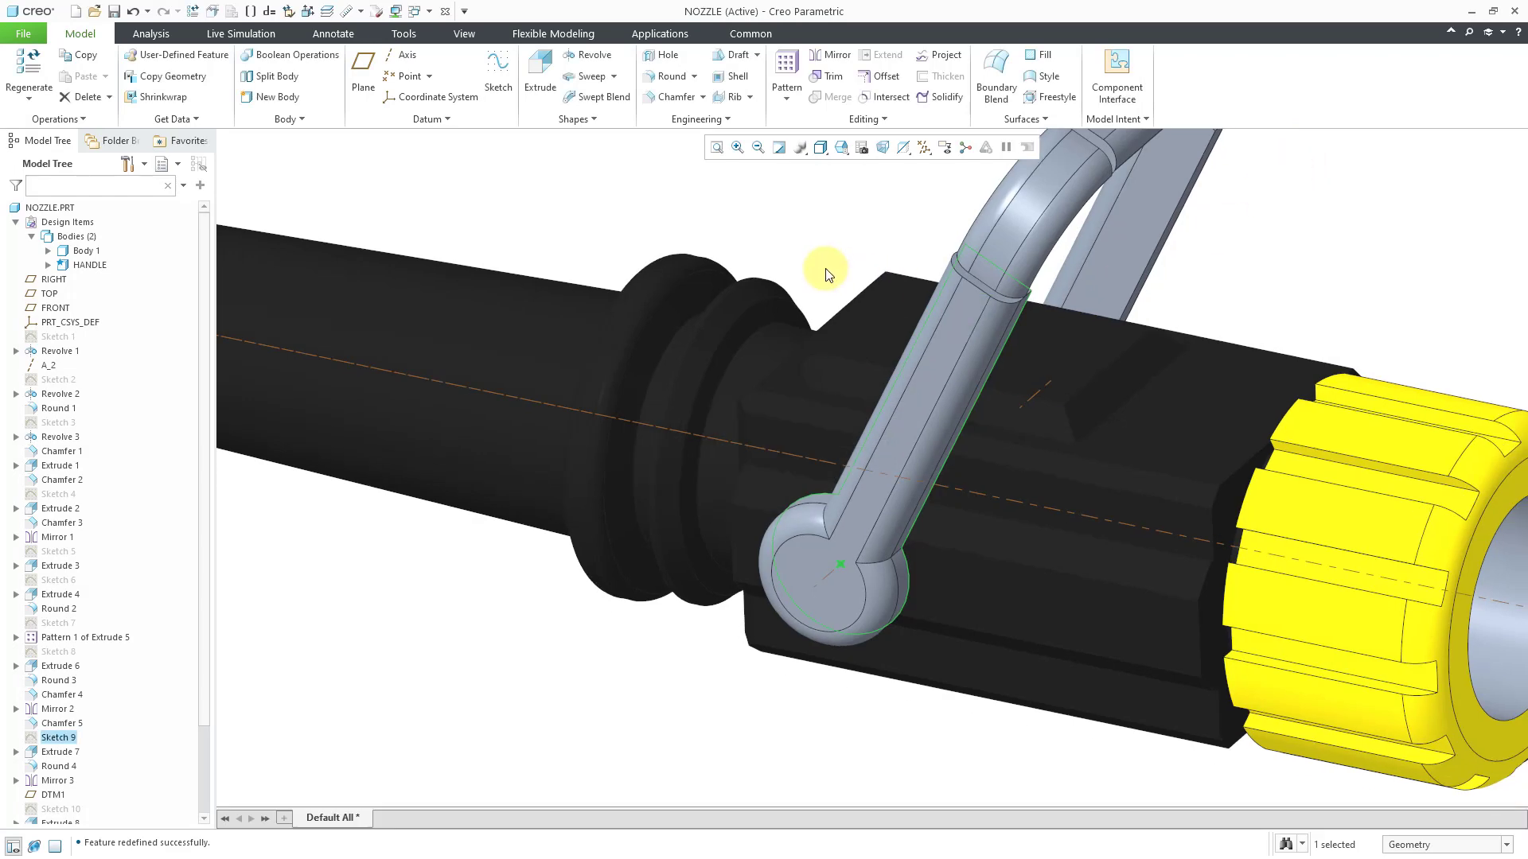
pyautogui.click(822, 263)
# Create a new part named nozzle_body from Body 1, using the default template.
pyautogui.moveTo(822, 249)
pyautogui.mouseDown(button='middle')
pyautogui.moveTo(796, 279)
pyautogui.moveTo(819, 255)
pyautogui.mouseUp(button='middle')
pyautogui.scroll(2, 692, 722)
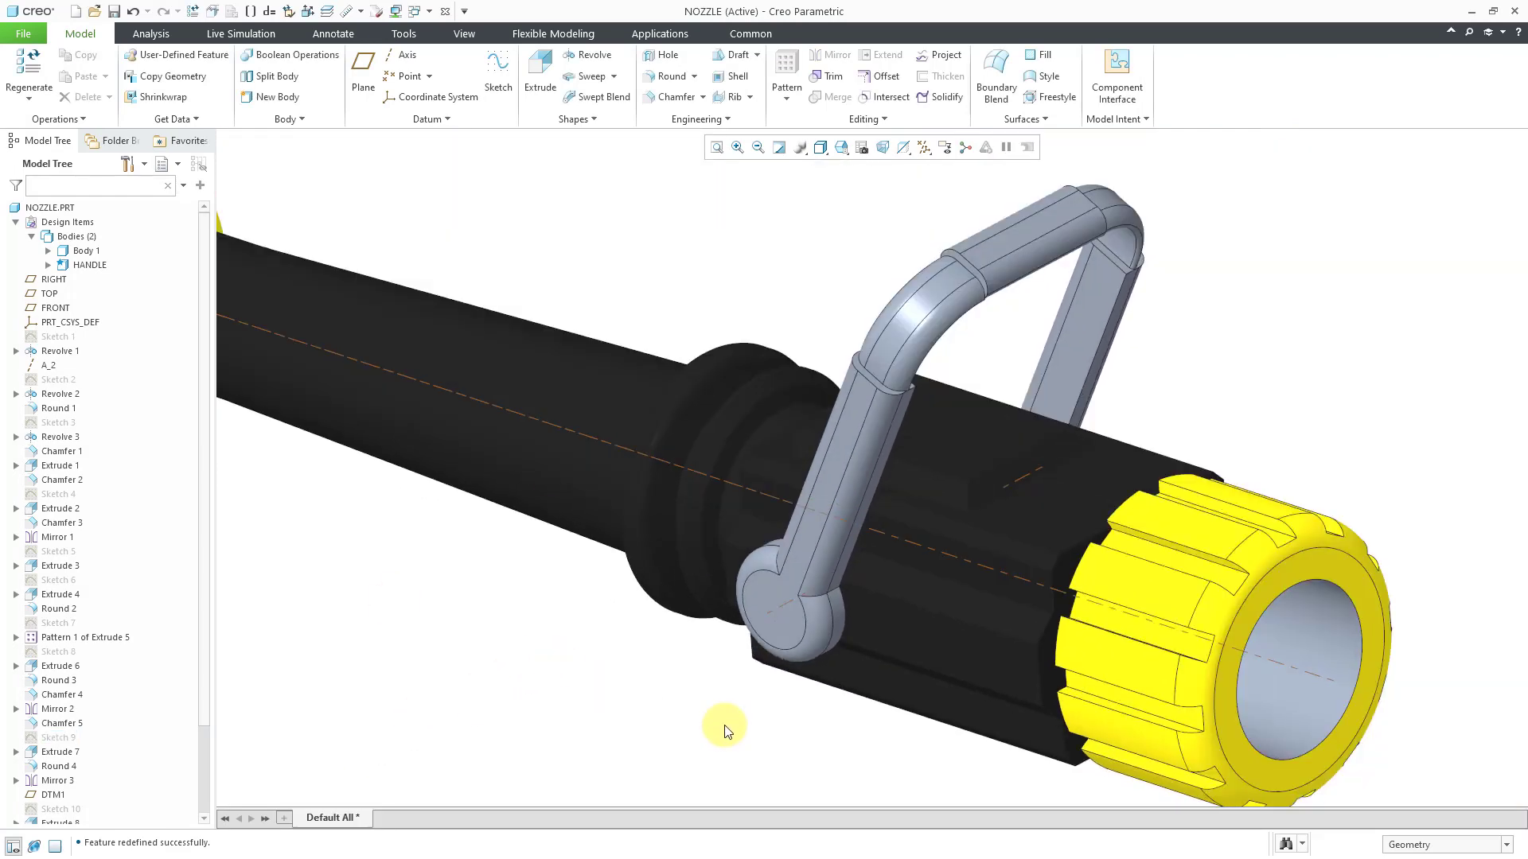
pyautogui.scroll(2, 672, 728)
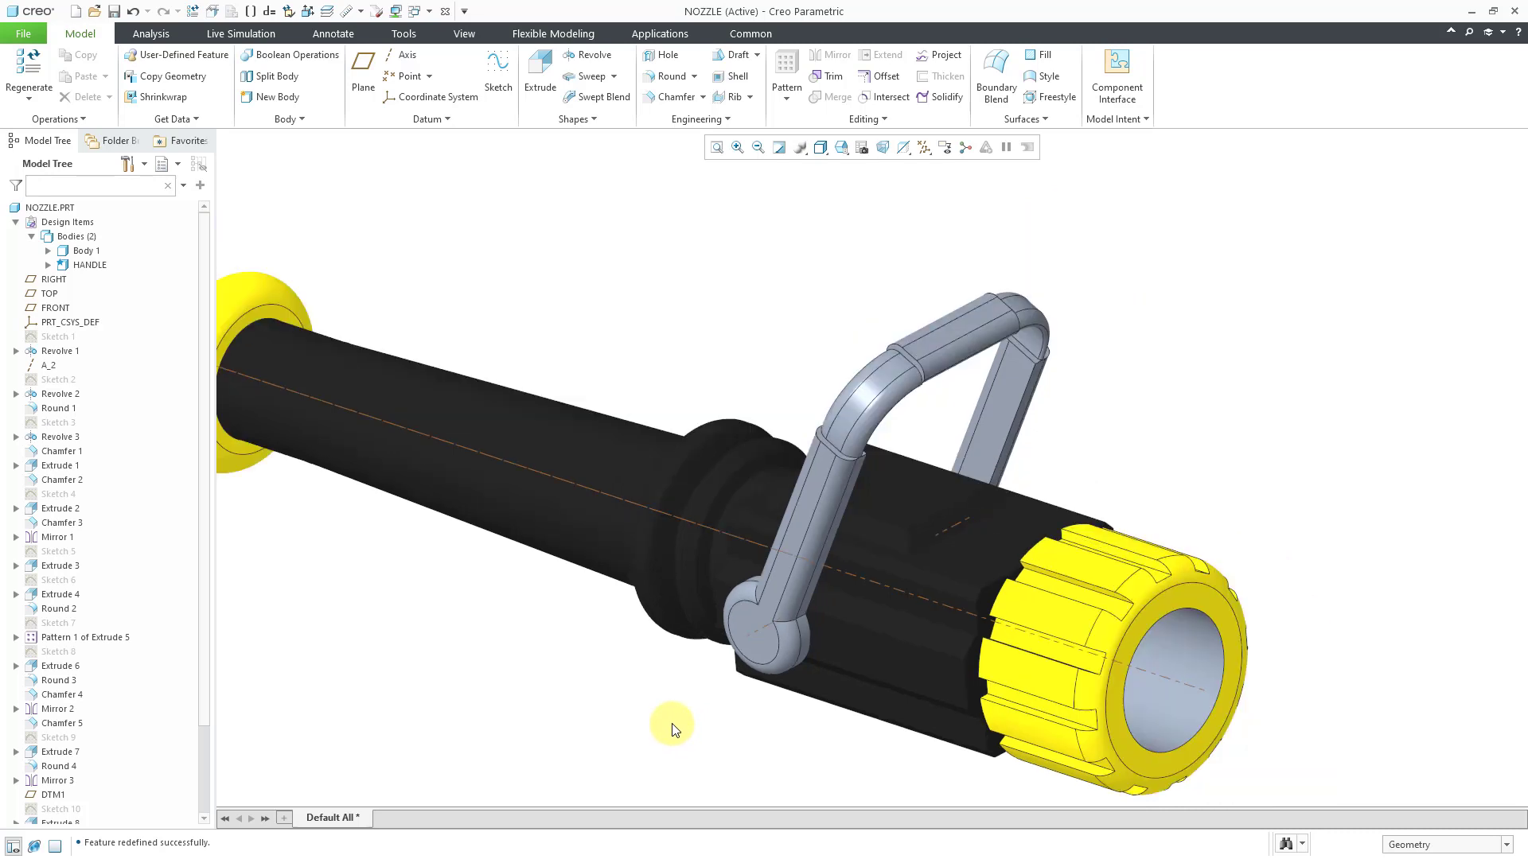
pyautogui.moveTo(648, 719); pyautogui.dragTo(715, 659, button='middle')
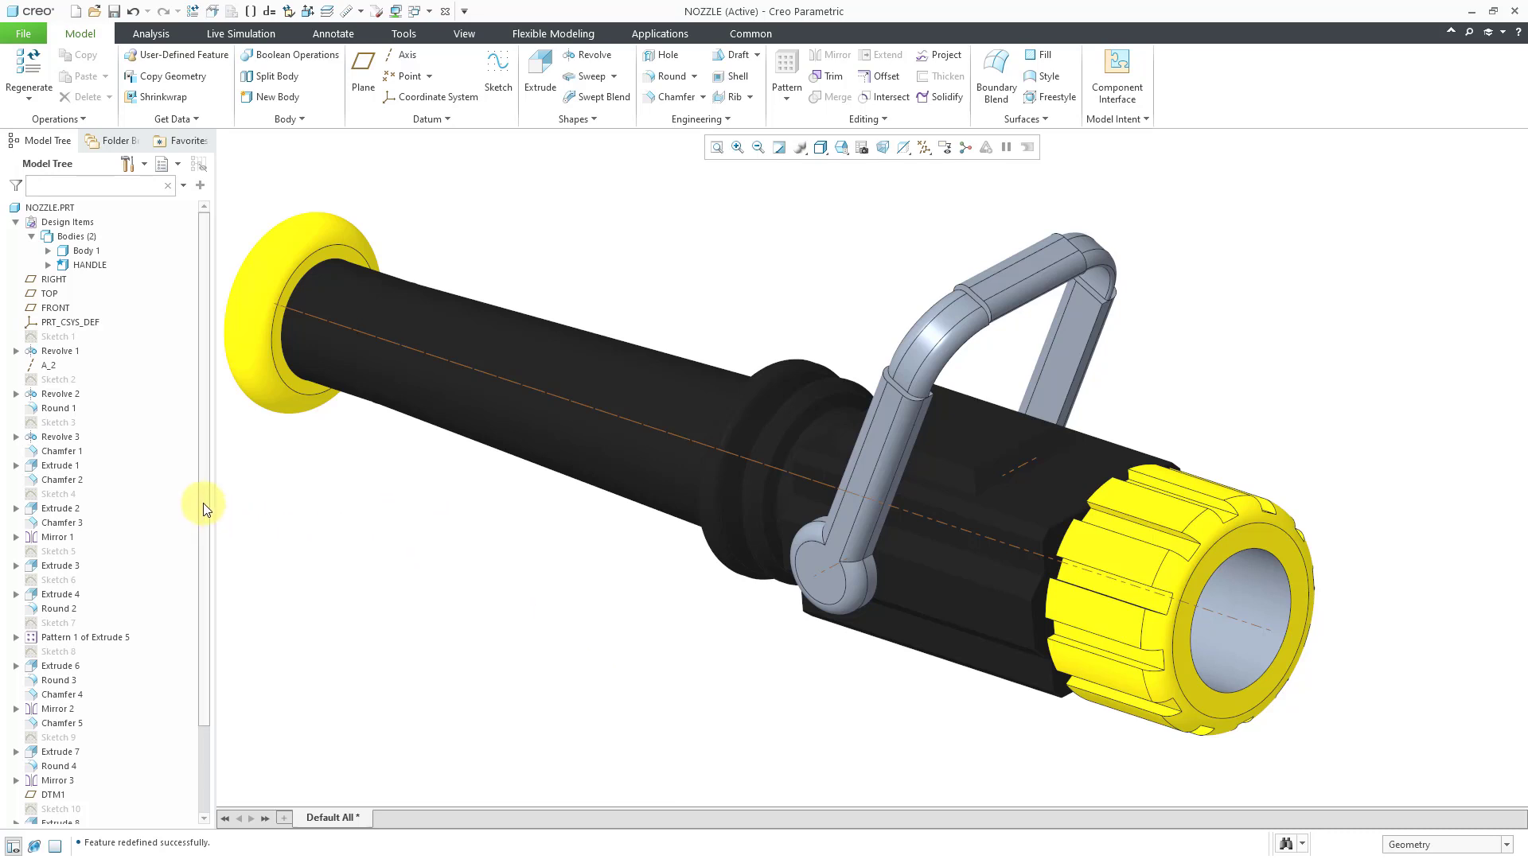
pyautogui.click(90, 252)
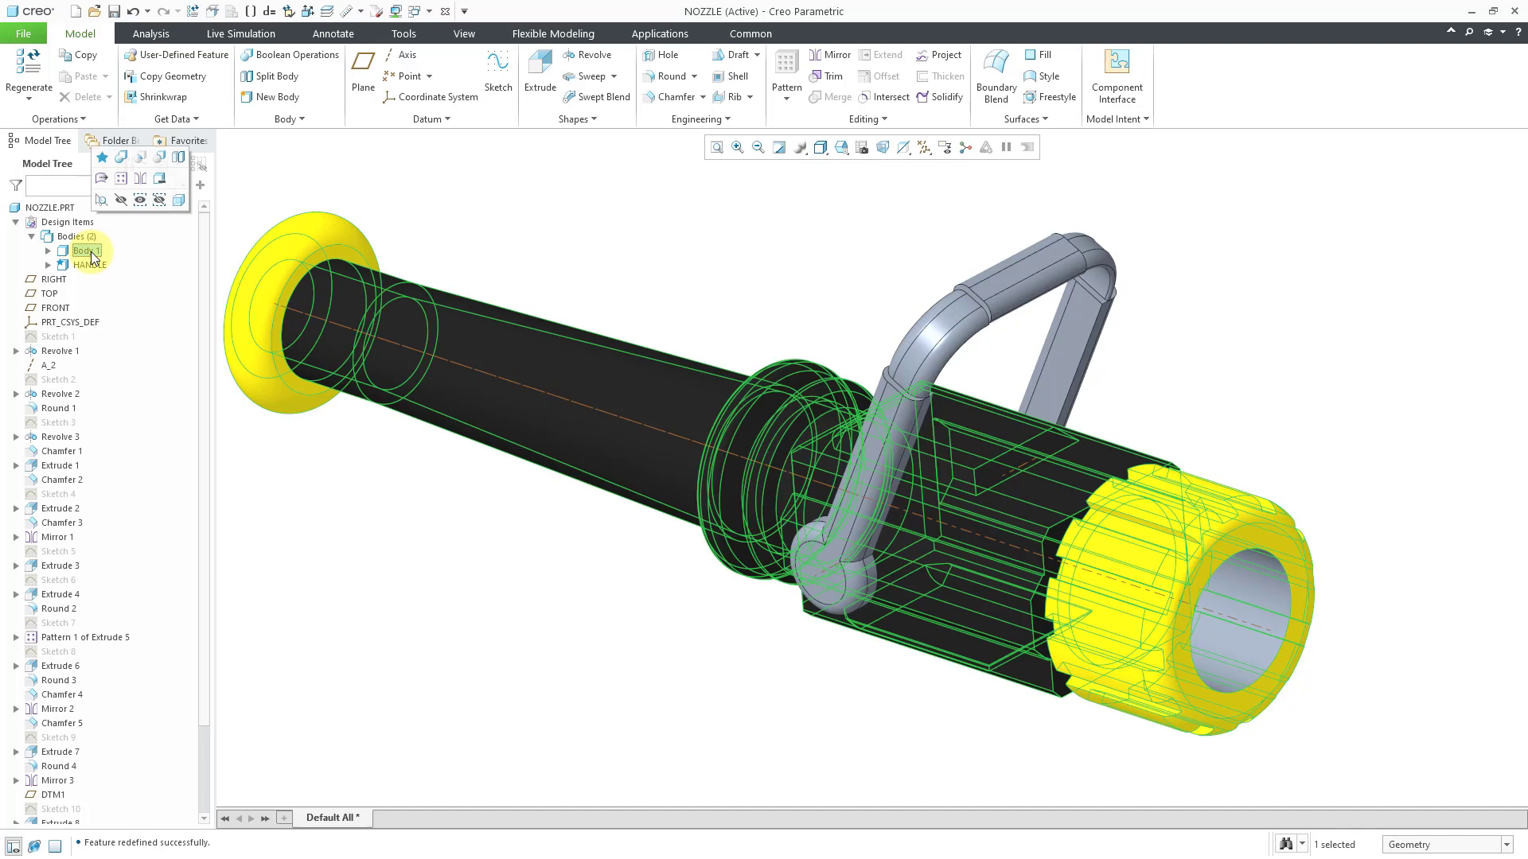
pyautogui.rightClick(92, 253)
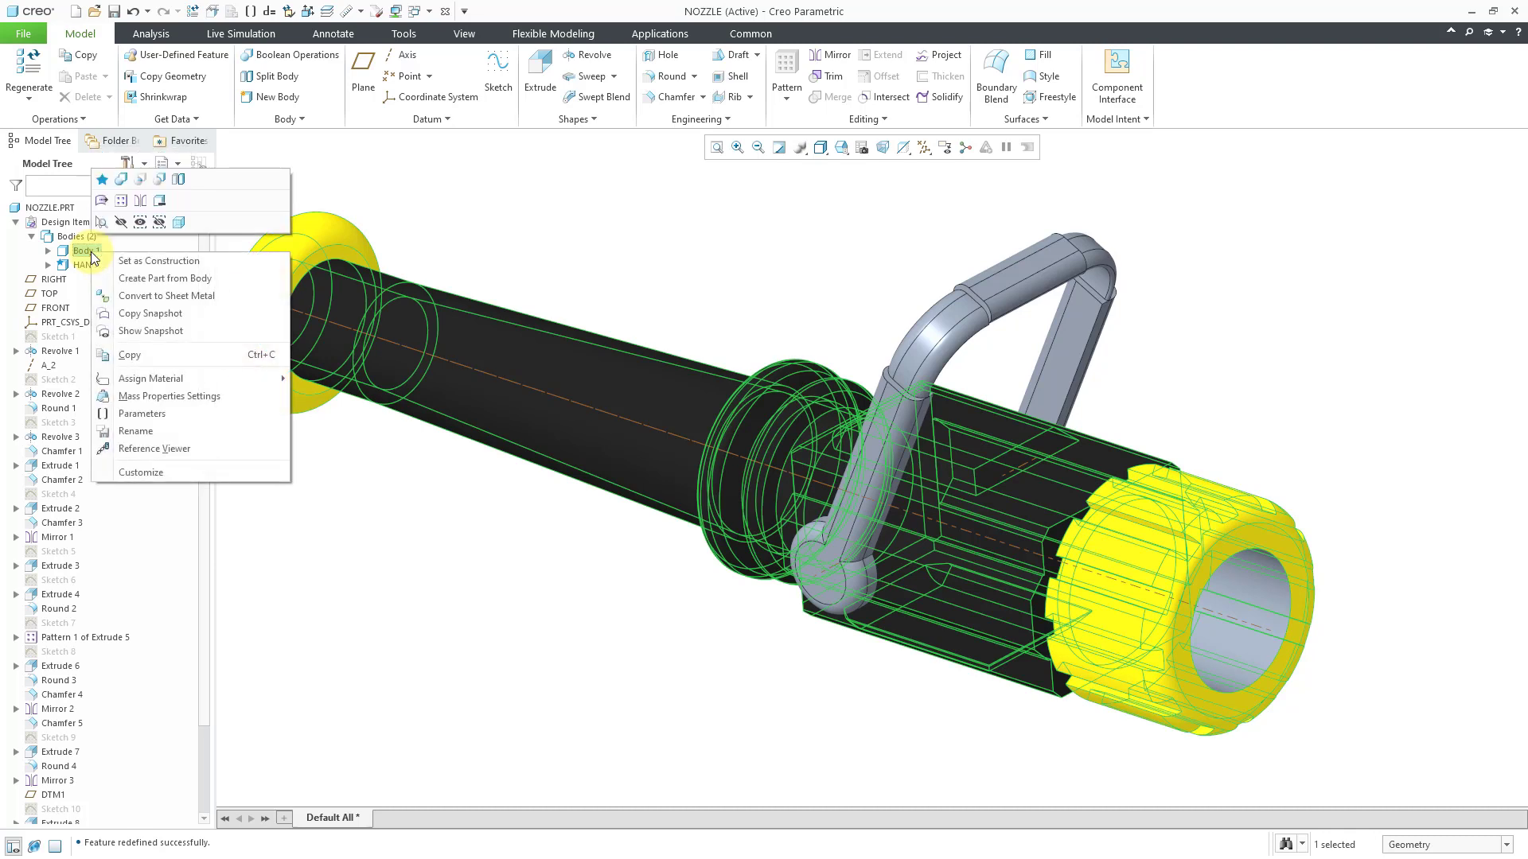
pyautogui.click(149, 280)
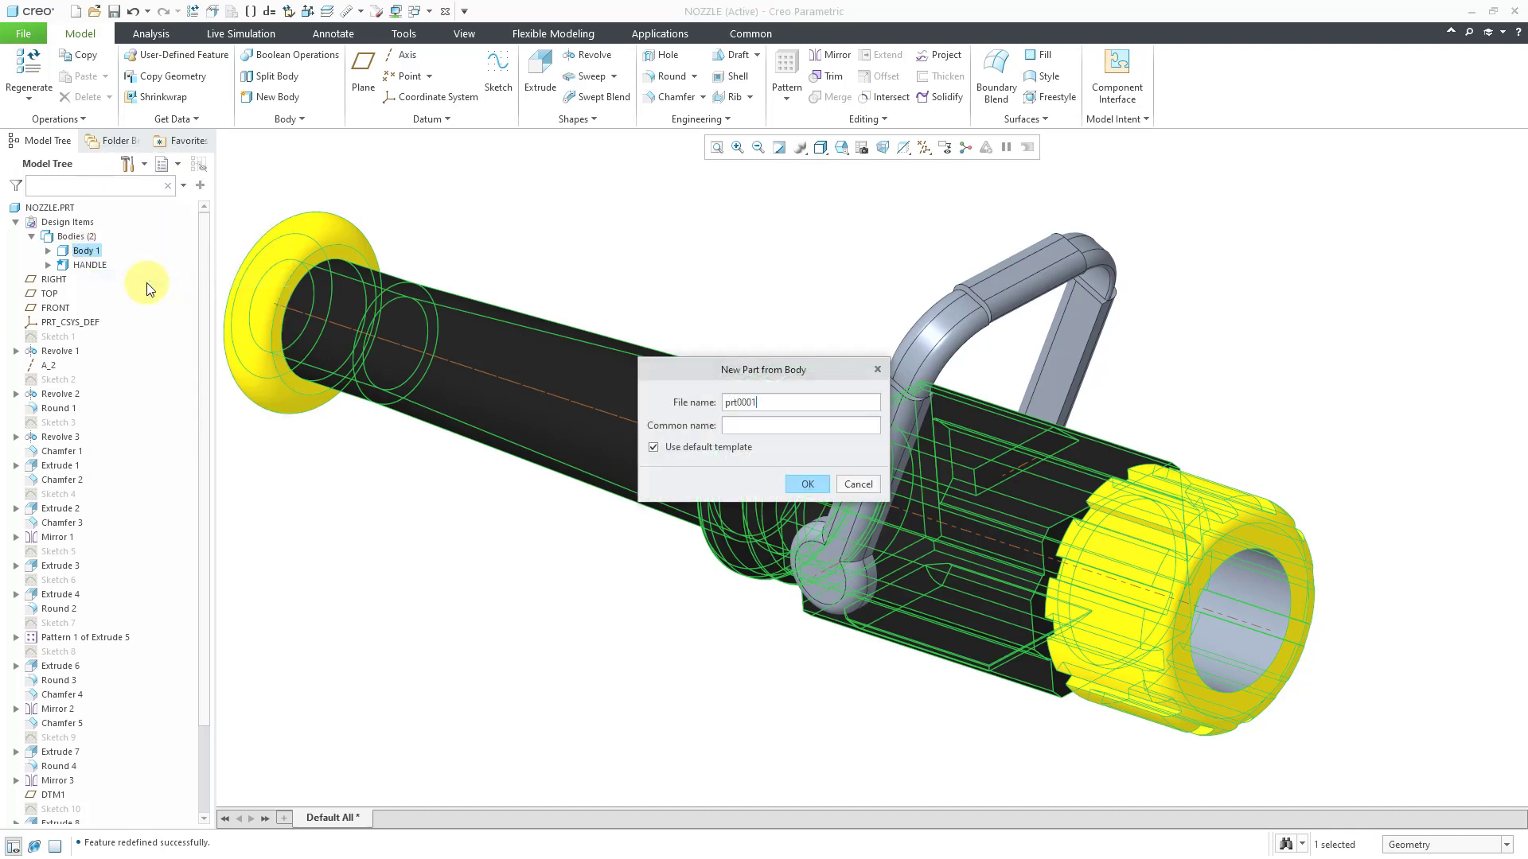
pyautogui.doubleClick(759, 397)
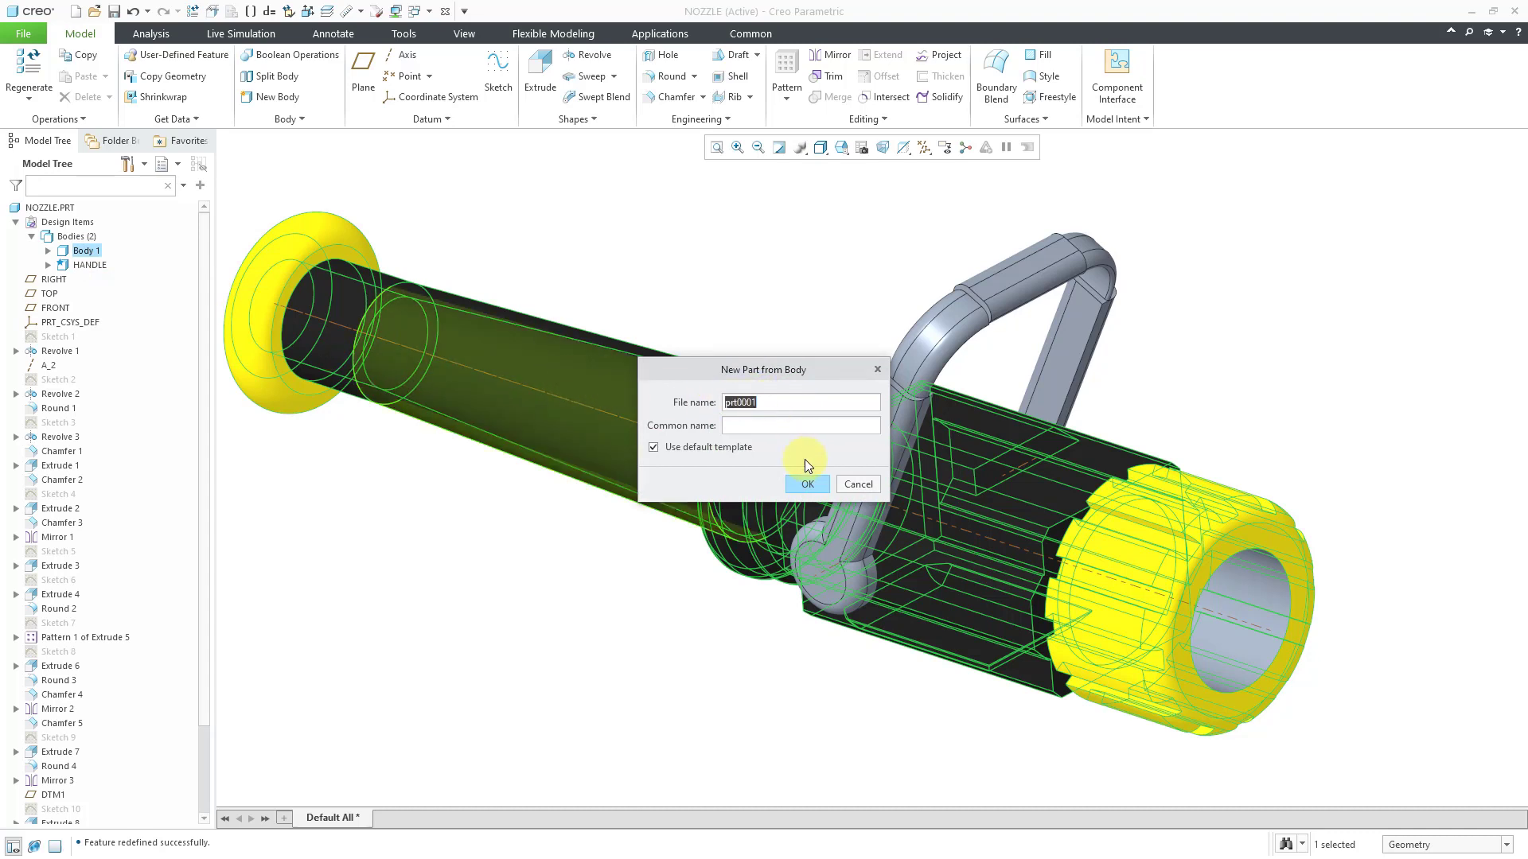
pyautogui.write('nozzle_body')
pyautogui.click(802, 484)
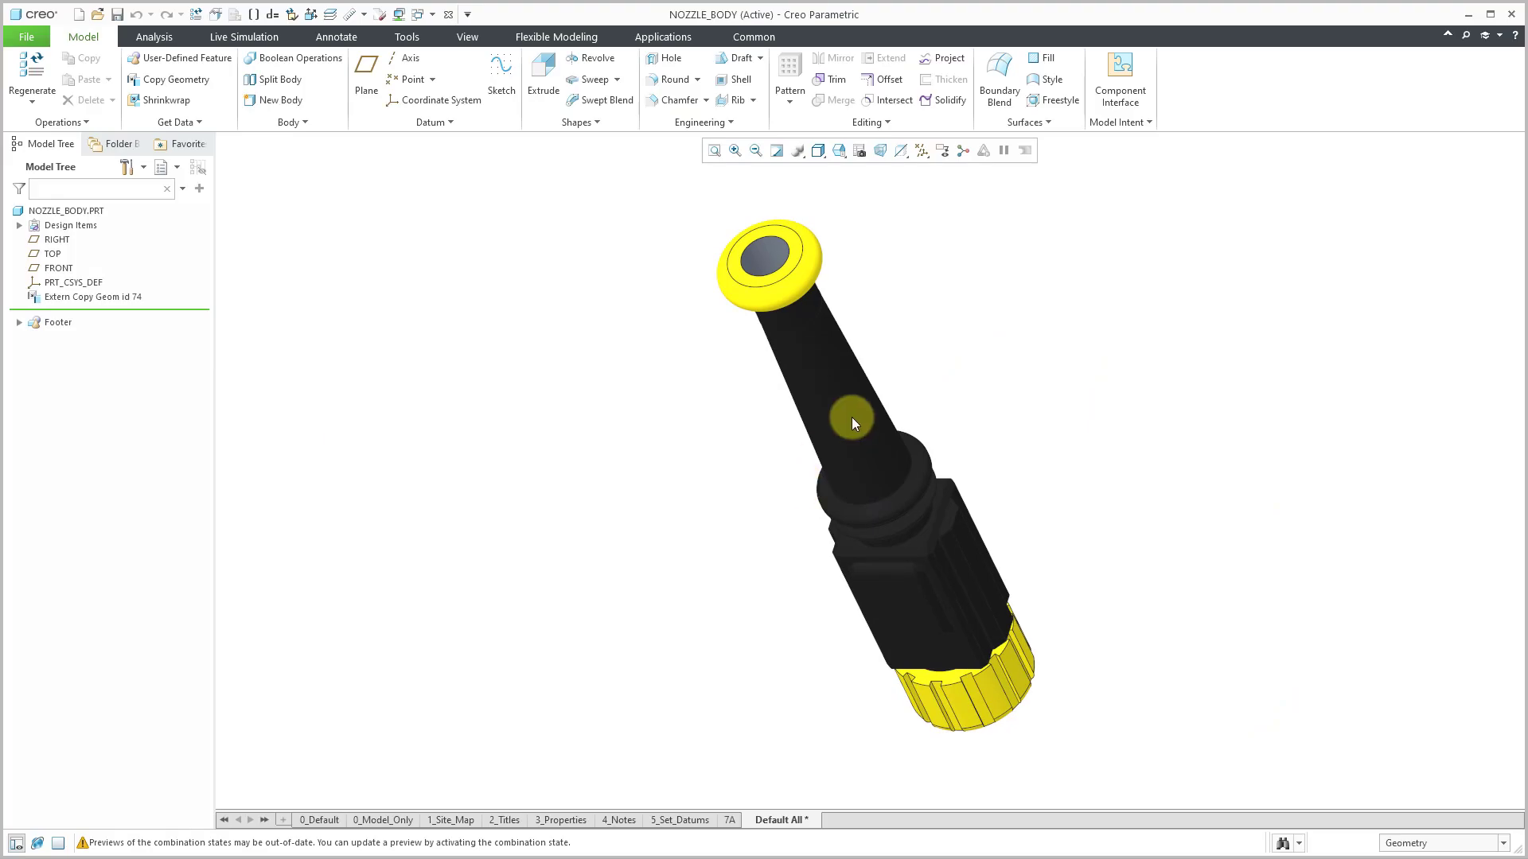
# Inspect the new nozzle body part from several sides and check its axis display setting.
pyautogui.moveTo(852, 416)
pyautogui.mouseDown(button='middle')
pyautogui.moveTo(774, 401)
pyautogui.moveTo(740, 365)
pyautogui.moveTo(790, 337)
pyautogui.moveTo(753, 402)
pyautogui.moveTo(711, 429)
pyautogui.moveTo(722, 413)
pyautogui.mouseUp(button='middle')
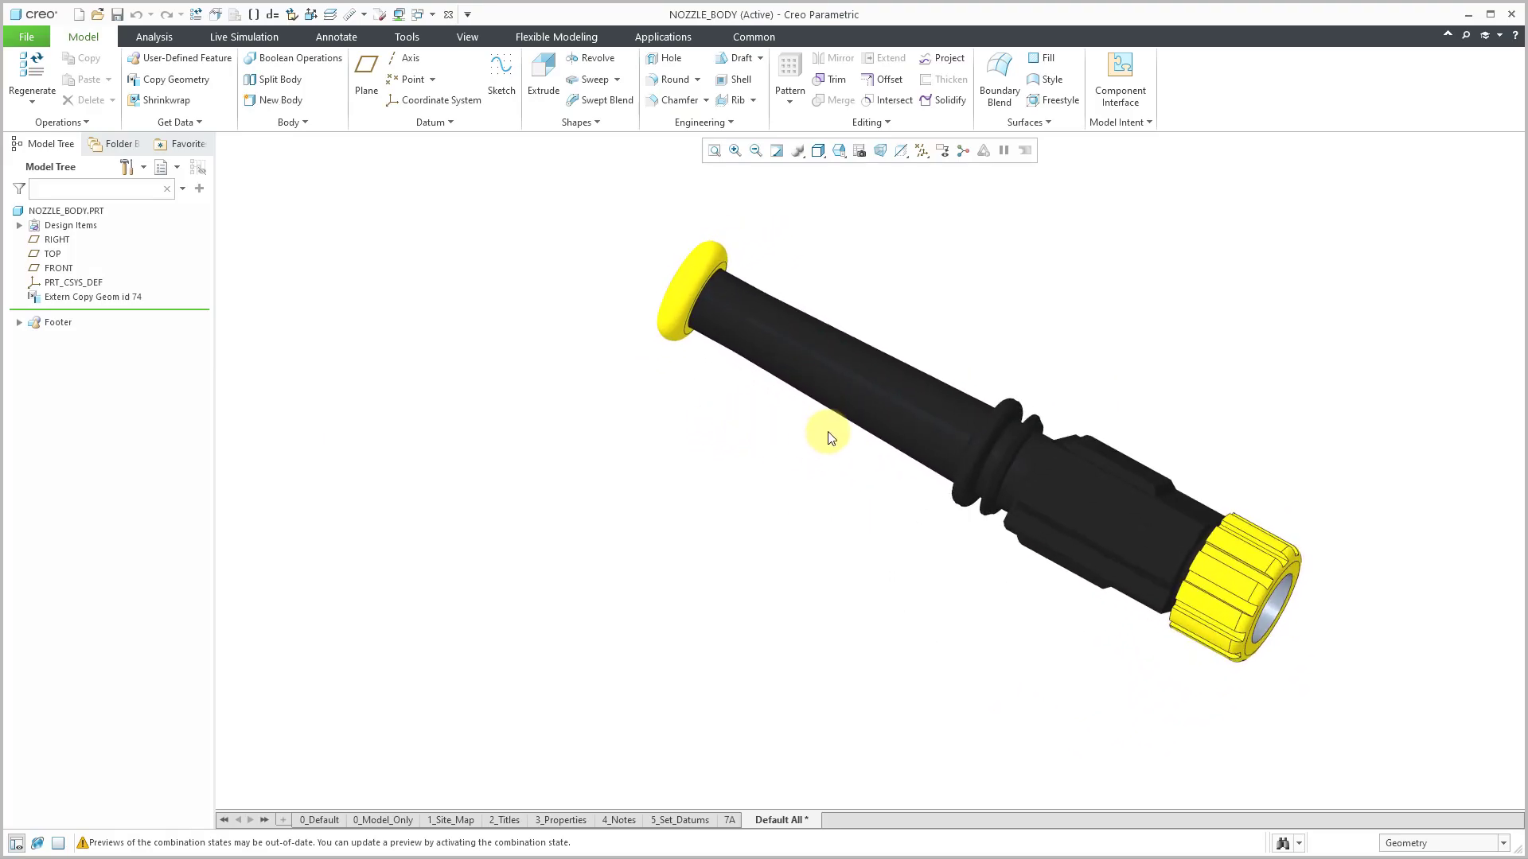
pyautogui.moveTo(827, 436)
pyautogui.mouseDown(button='middle')
pyautogui.moveTo(801, 539)
pyautogui.moveTo(836, 517)
pyautogui.moveTo(805, 331)
pyautogui.mouseUp(button='middle')
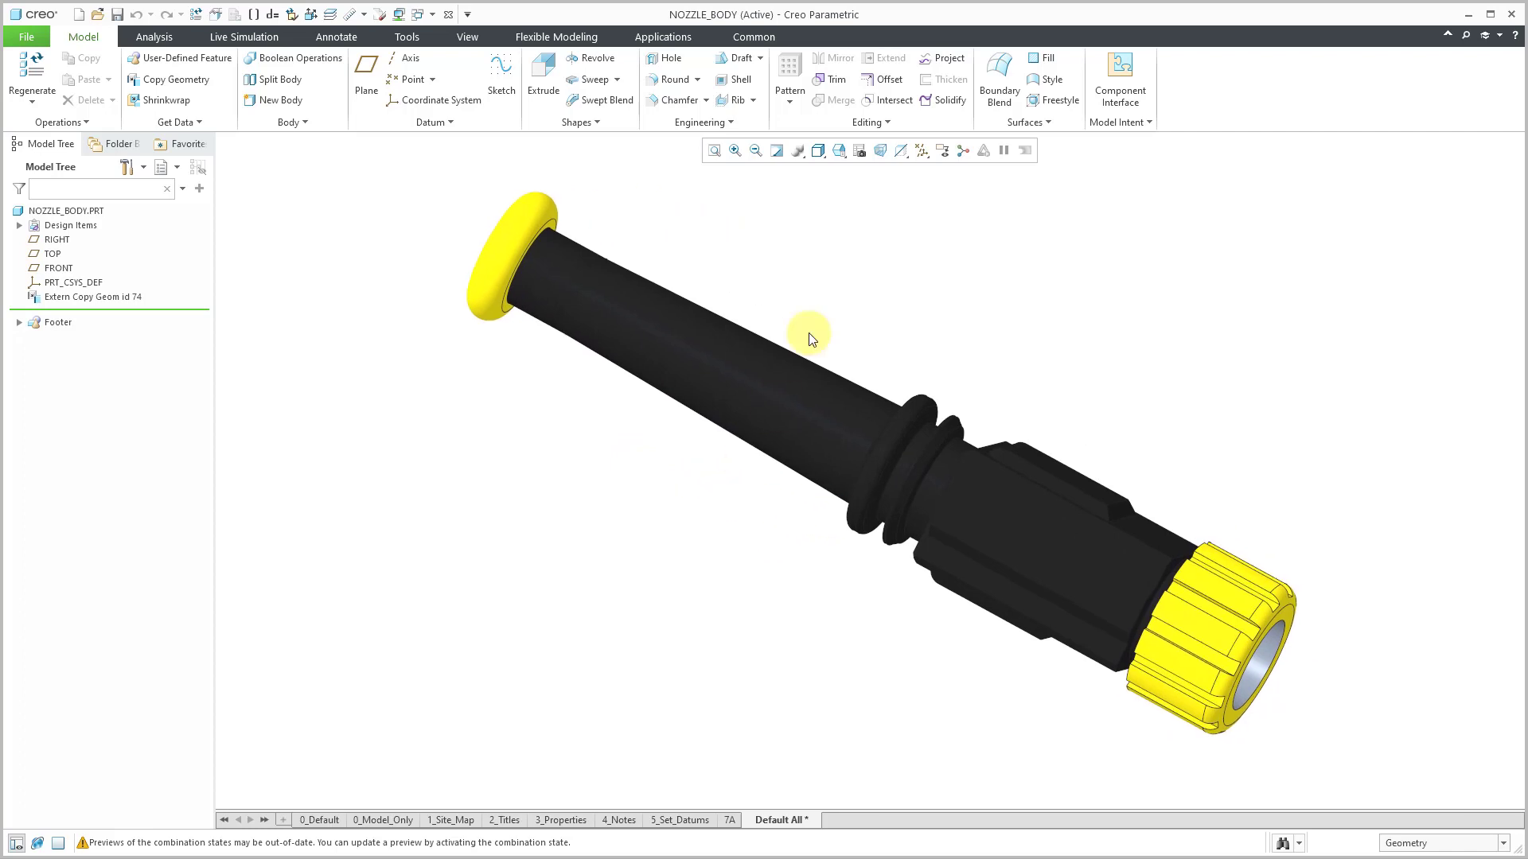
pyautogui.click(926, 154)
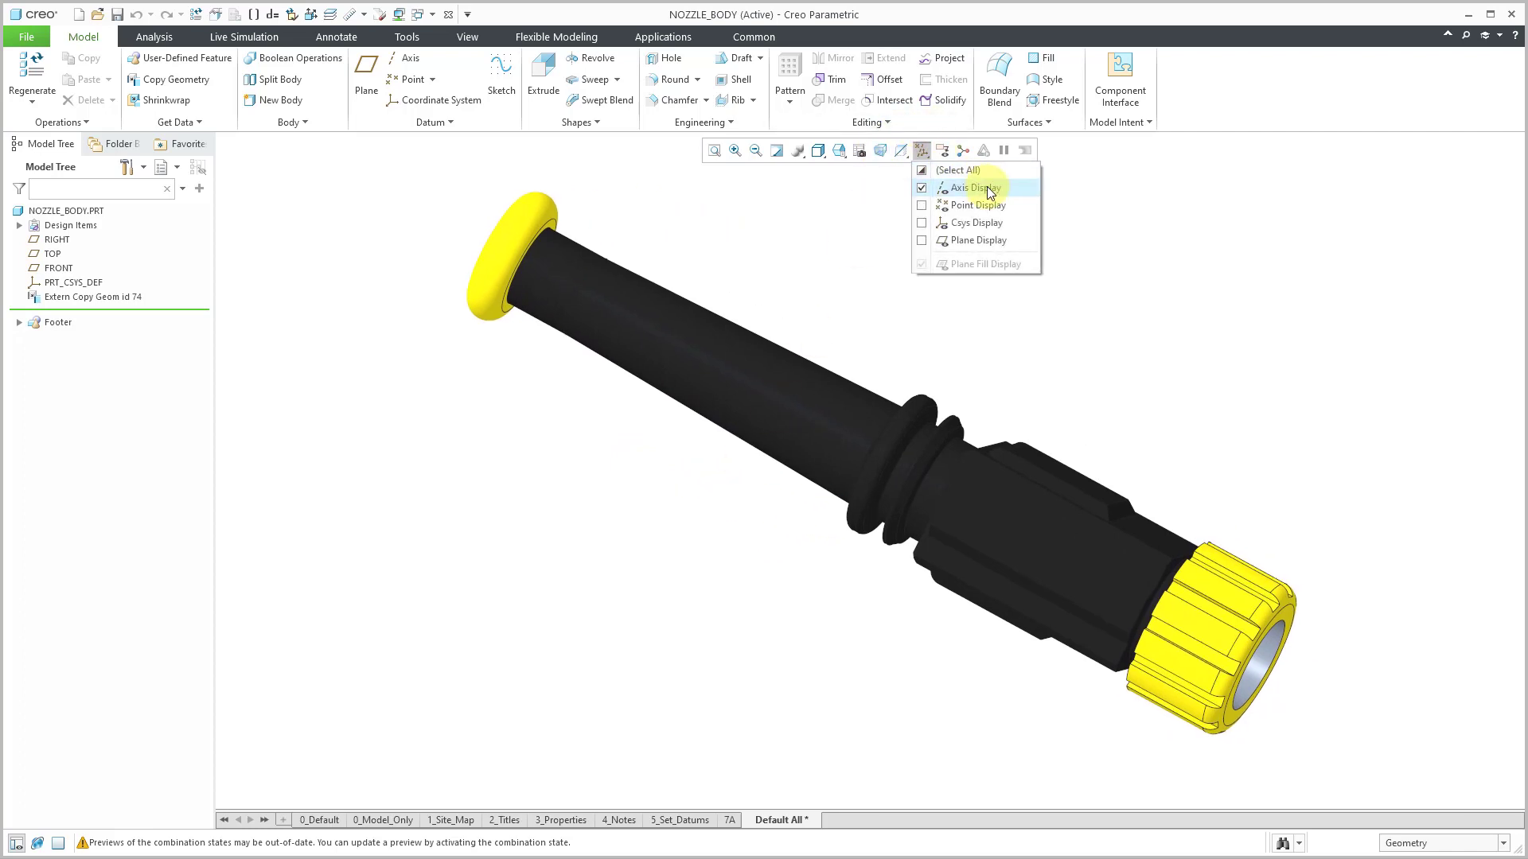
pyautogui.moveTo(901, 394)
pyautogui.mouseDown(button='middle')
pyautogui.moveTo(941, 319)
pyautogui.moveTo(914, 451)
pyautogui.moveTo(913, 393)
pyautogui.moveTo(952, 310)
pyautogui.moveTo(920, 331)
pyautogui.moveTo(910, 413)
pyautogui.moveTo(944, 365)
pyautogui.mouseUp(button='middle')
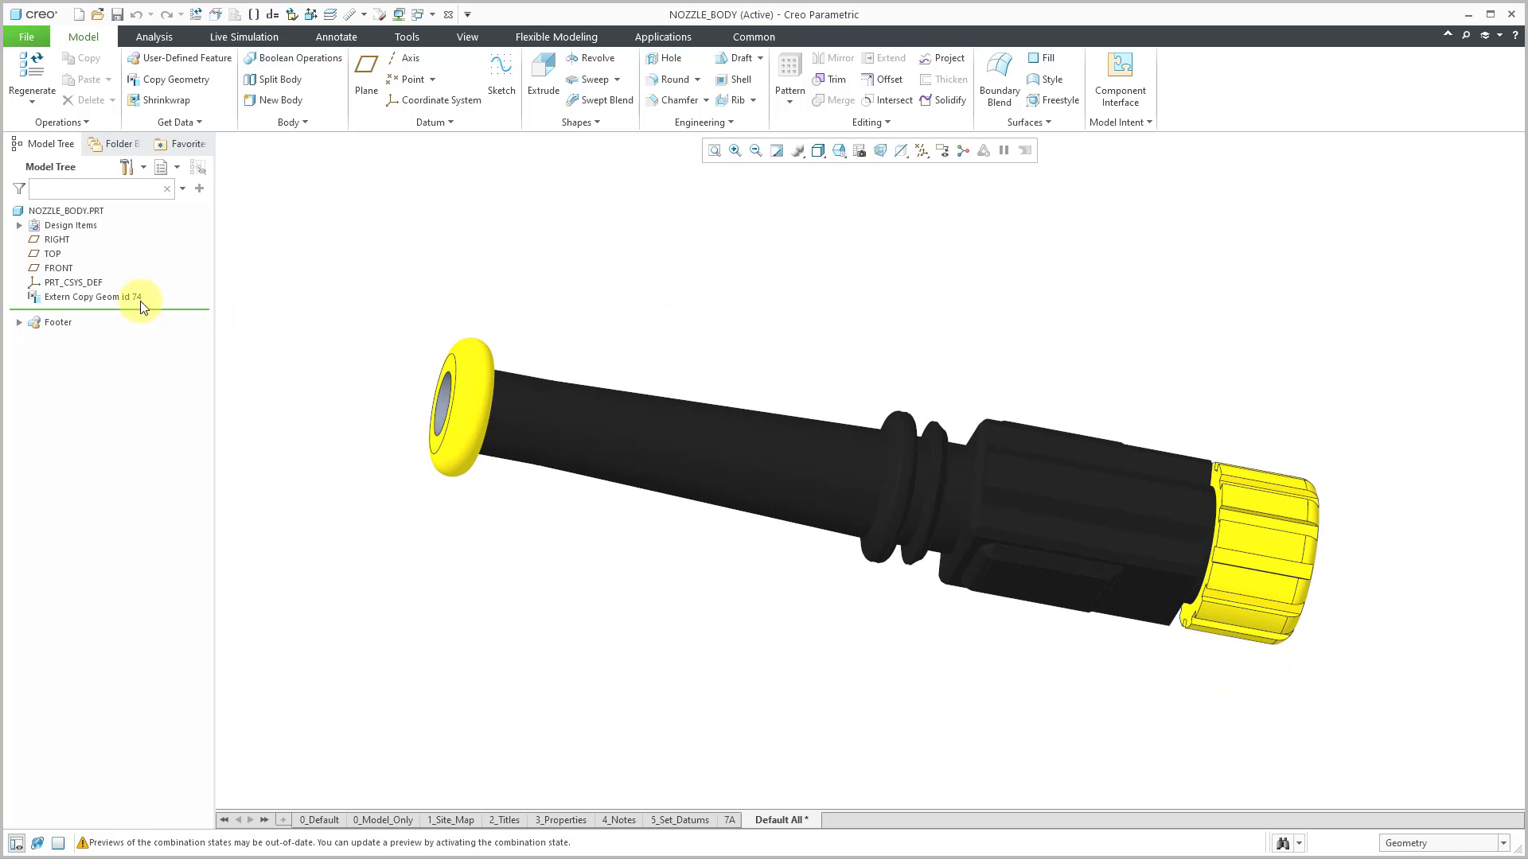
# Redefine the external copy geometry in nozzle_body, adding the two handle pivot axes A_10 and A_11 from the nozzle as references.
pyautogui.click(108, 296)
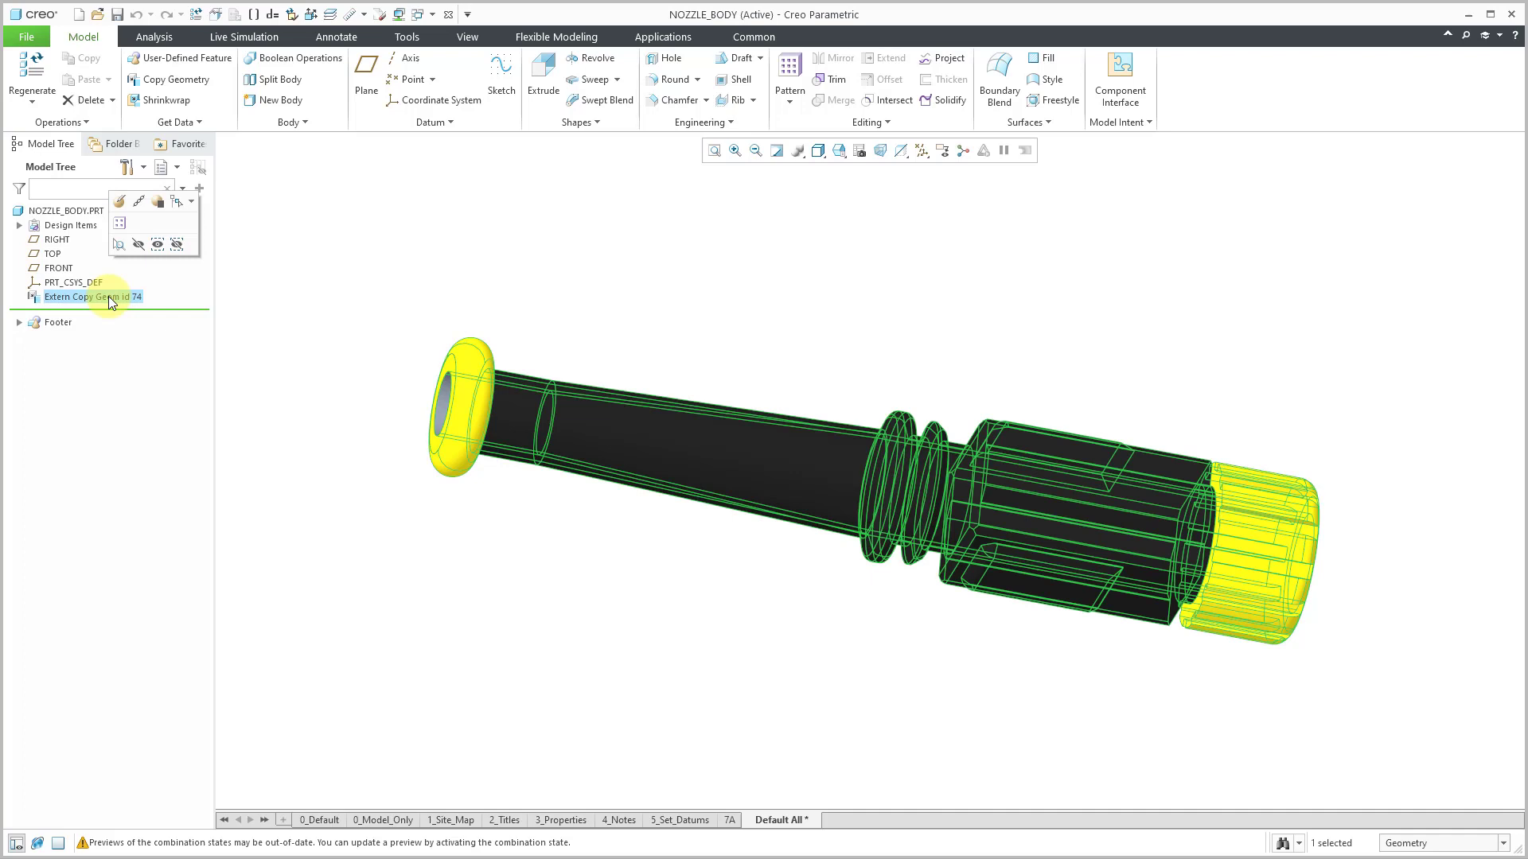
pyautogui.click(119, 201)
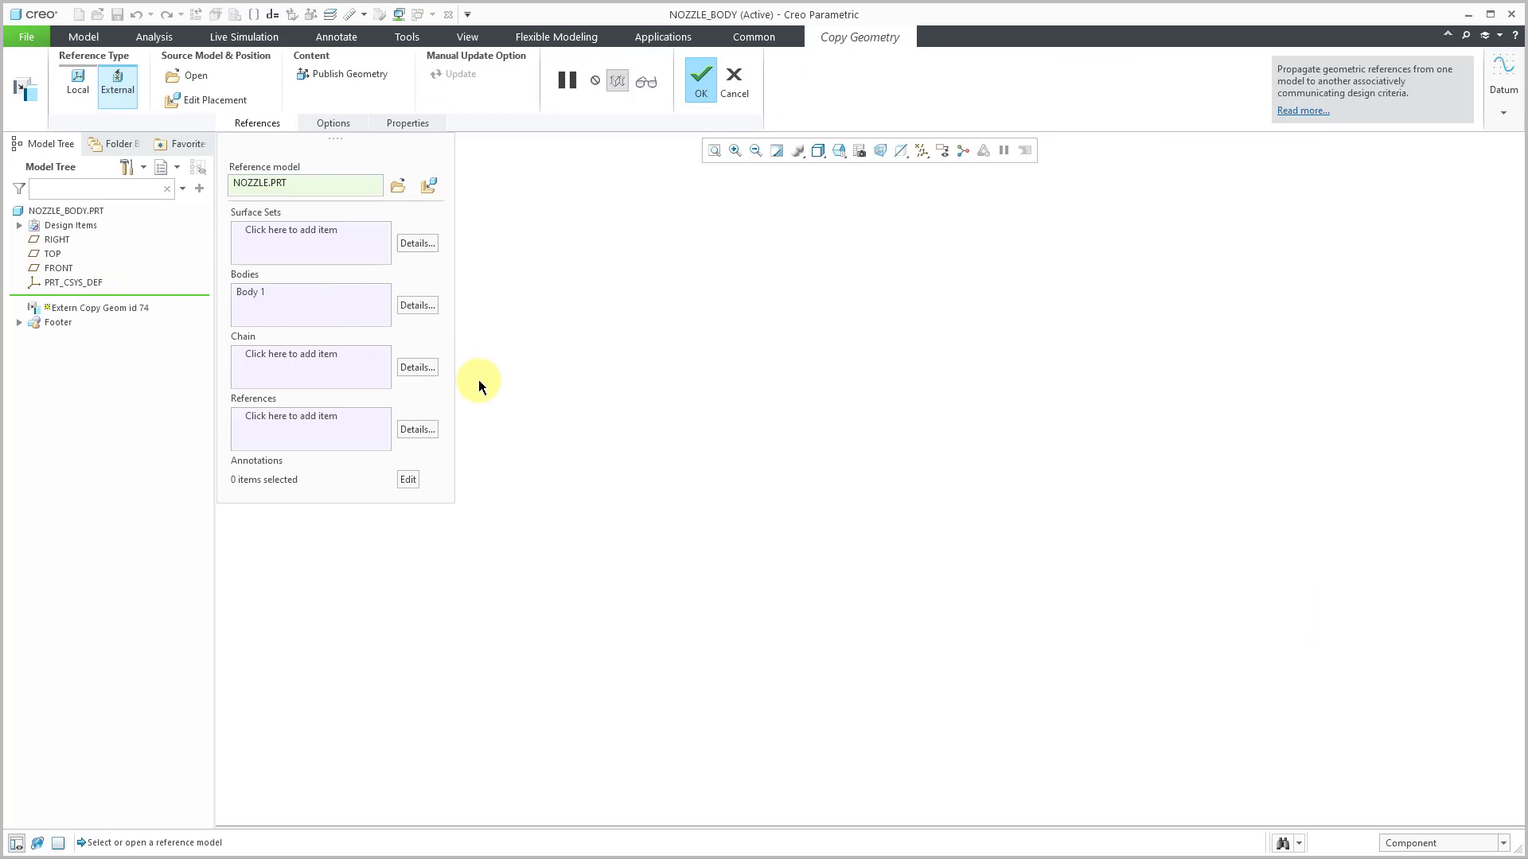
pyautogui.click(314, 418)
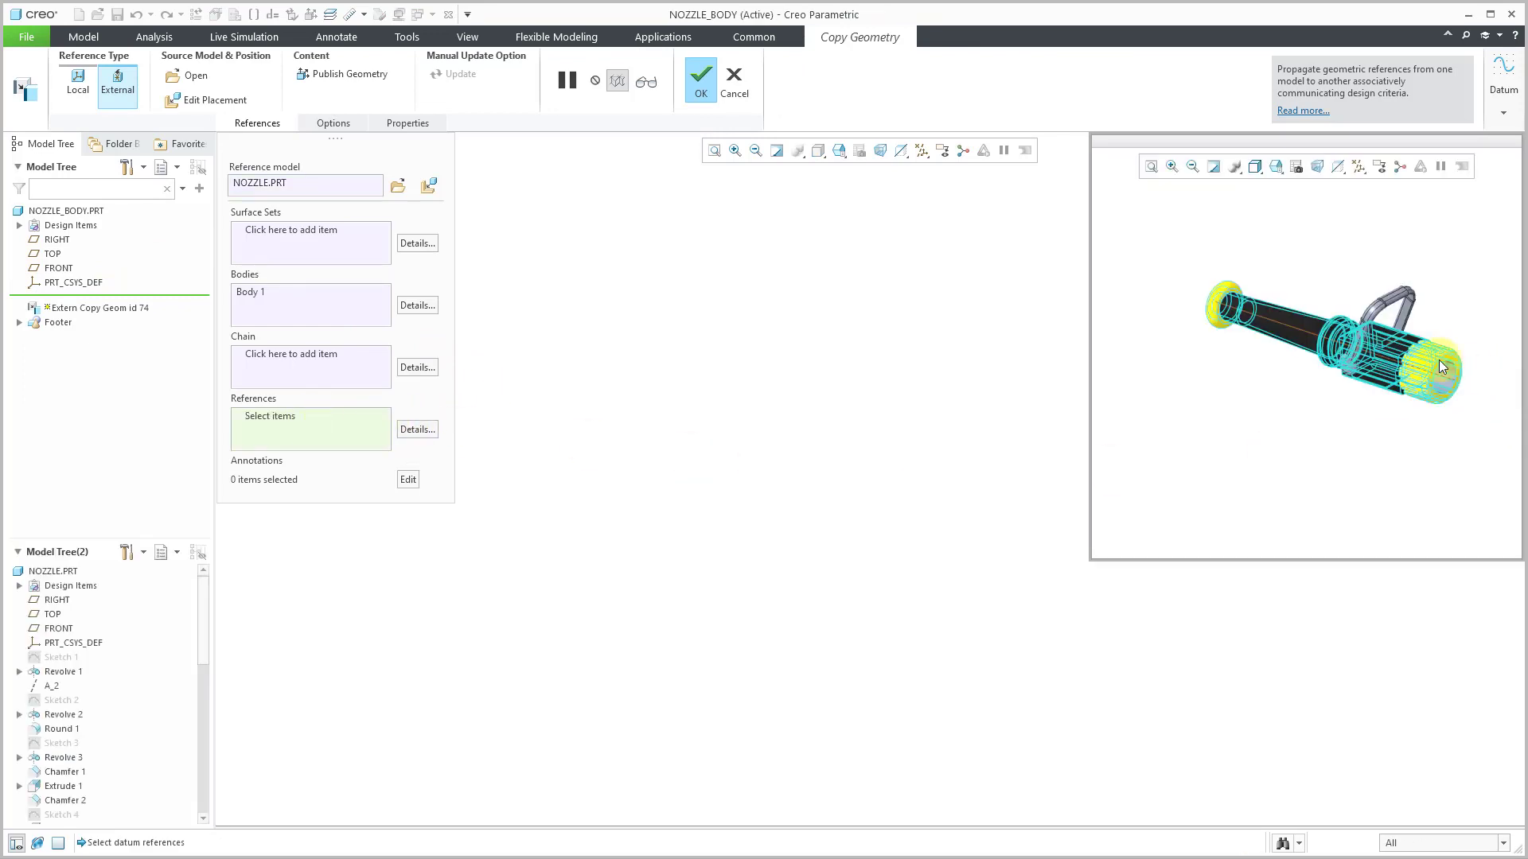
pyautogui.scroll(5, 1385, 390)
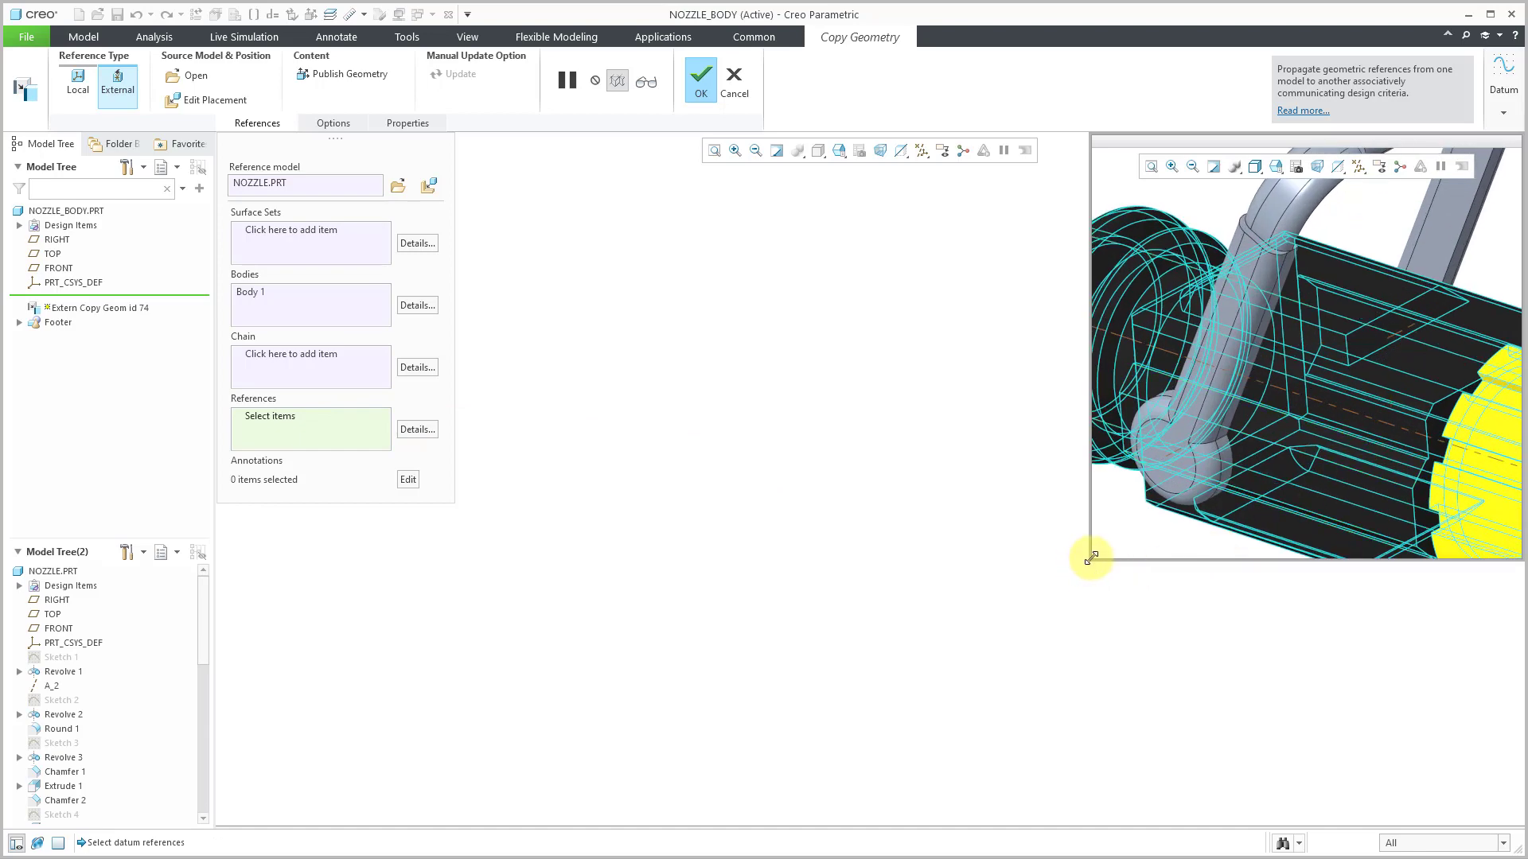
pyautogui.moveTo(1089, 560); pyautogui.dragTo(934, 706)
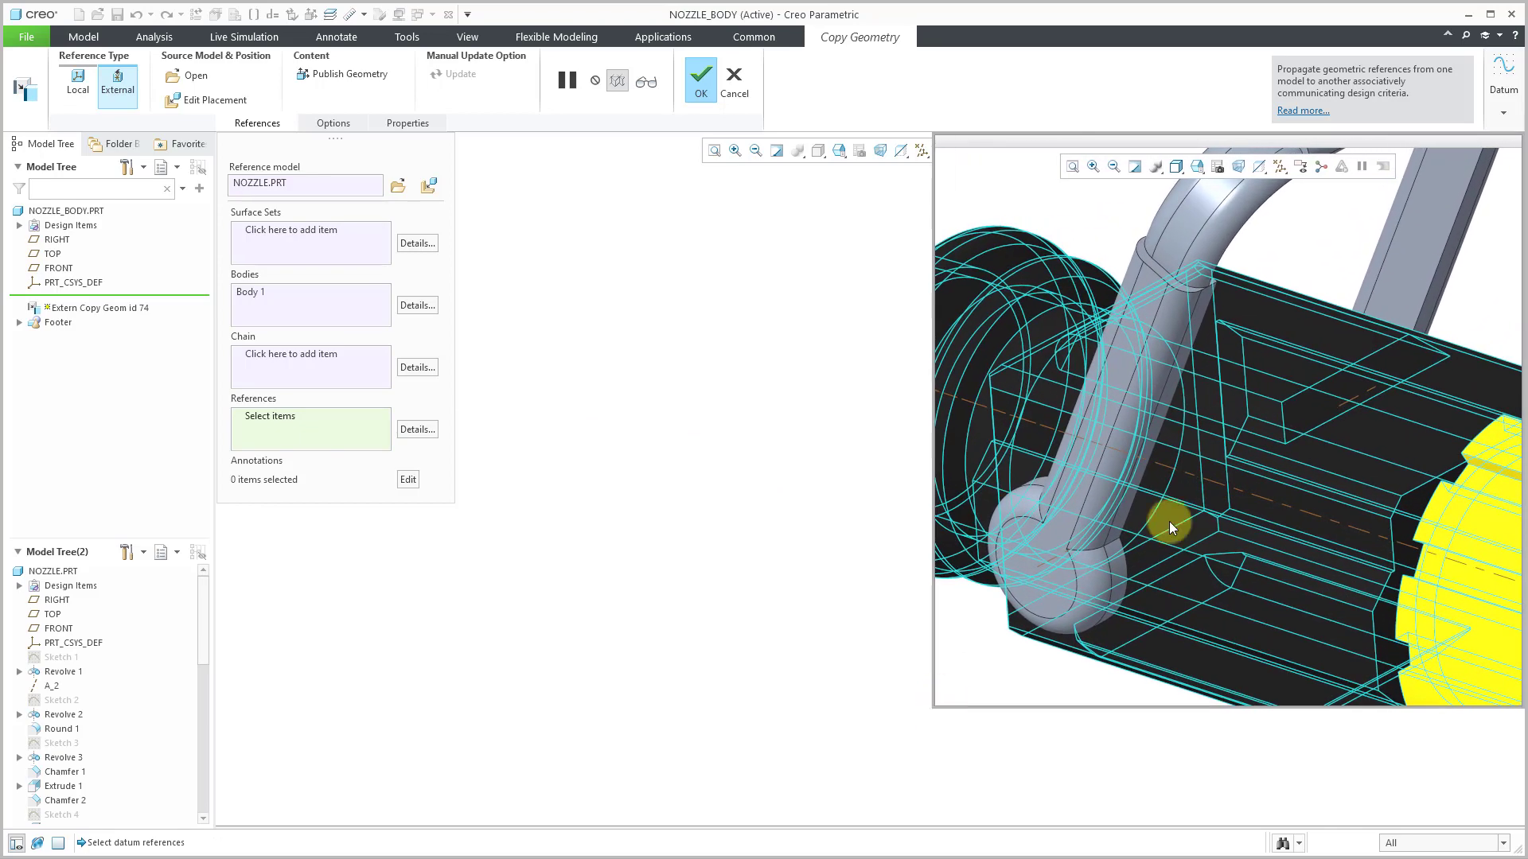
pyautogui.click(1048, 565)
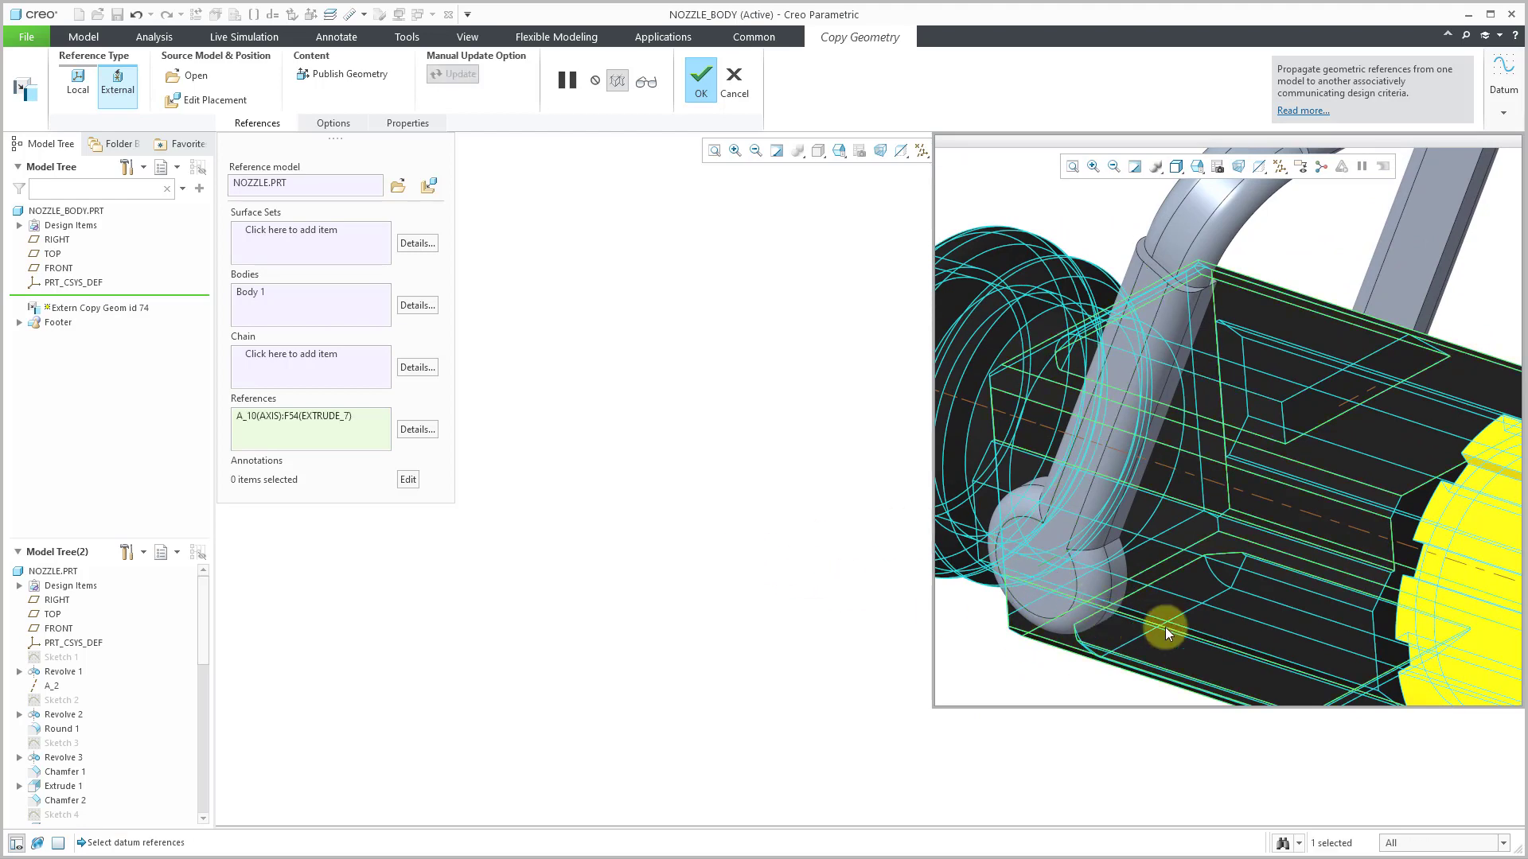
pyautogui.keyDown('ctrl'); pyautogui.click(1357, 400); pyautogui.keyUp('ctrl')
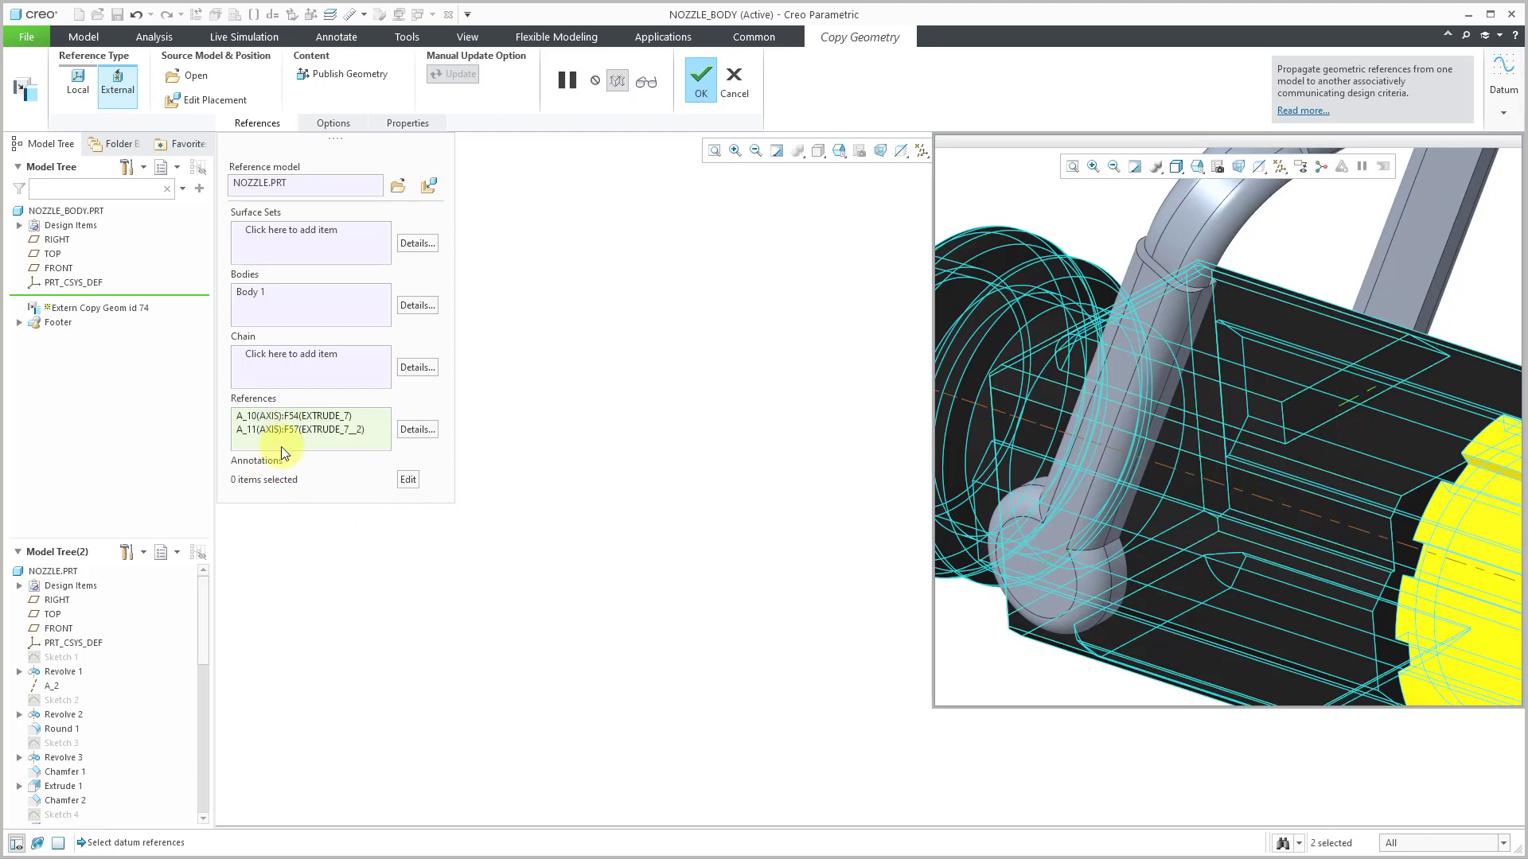
pyautogui.click(700, 78)
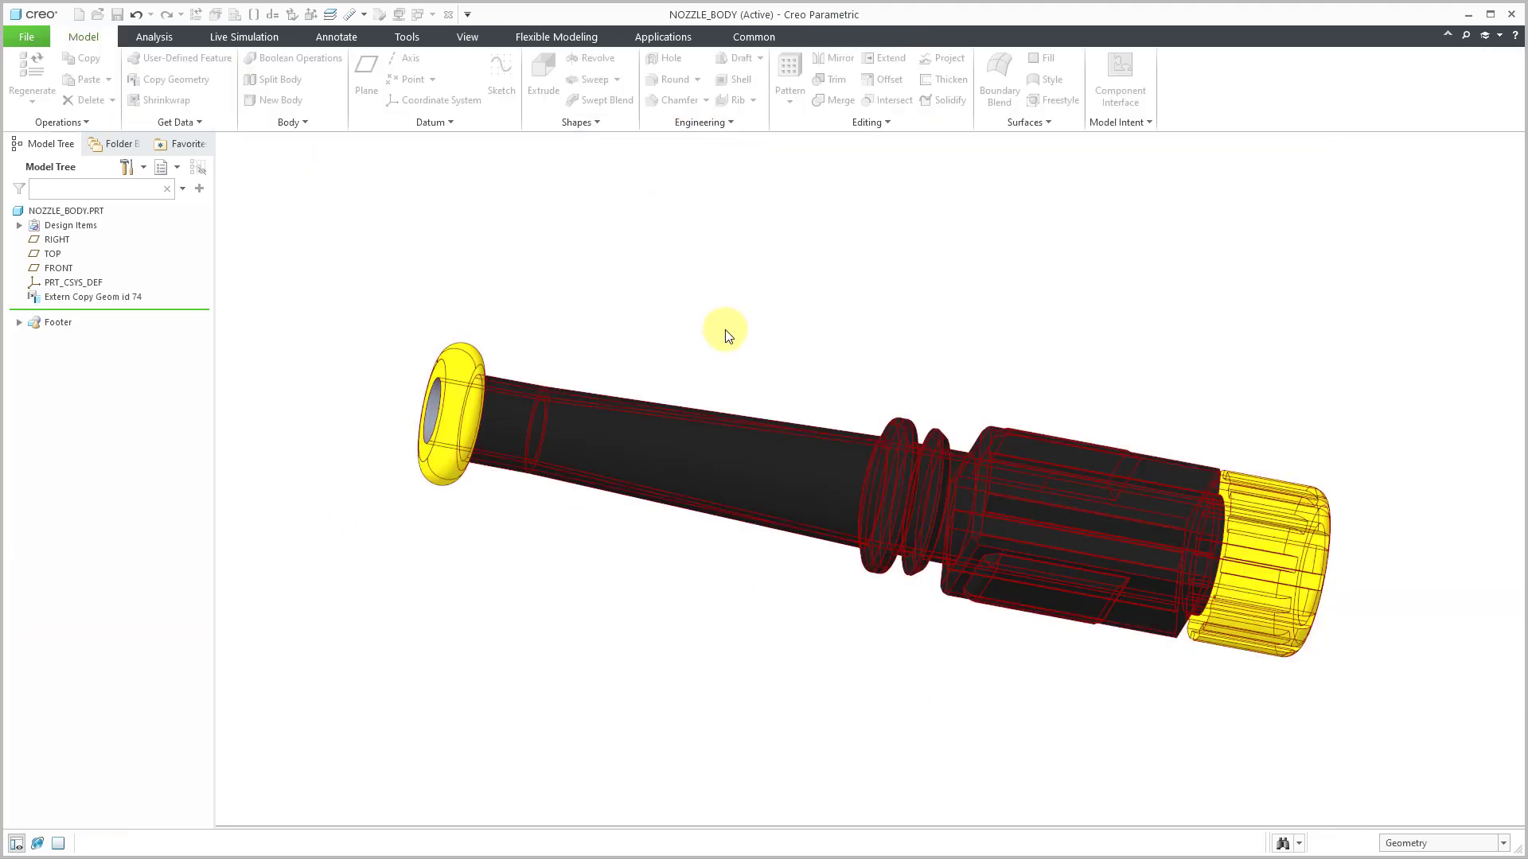
pyautogui.moveTo(785, 331)
pyautogui.mouseDown(button='middle')
pyautogui.moveTo(757, 331)
pyautogui.moveTo(765, 395)
pyautogui.moveTo(726, 406)
pyautogui.moveTo(717, 389)
pyautogui.mouseUp(button='middle')
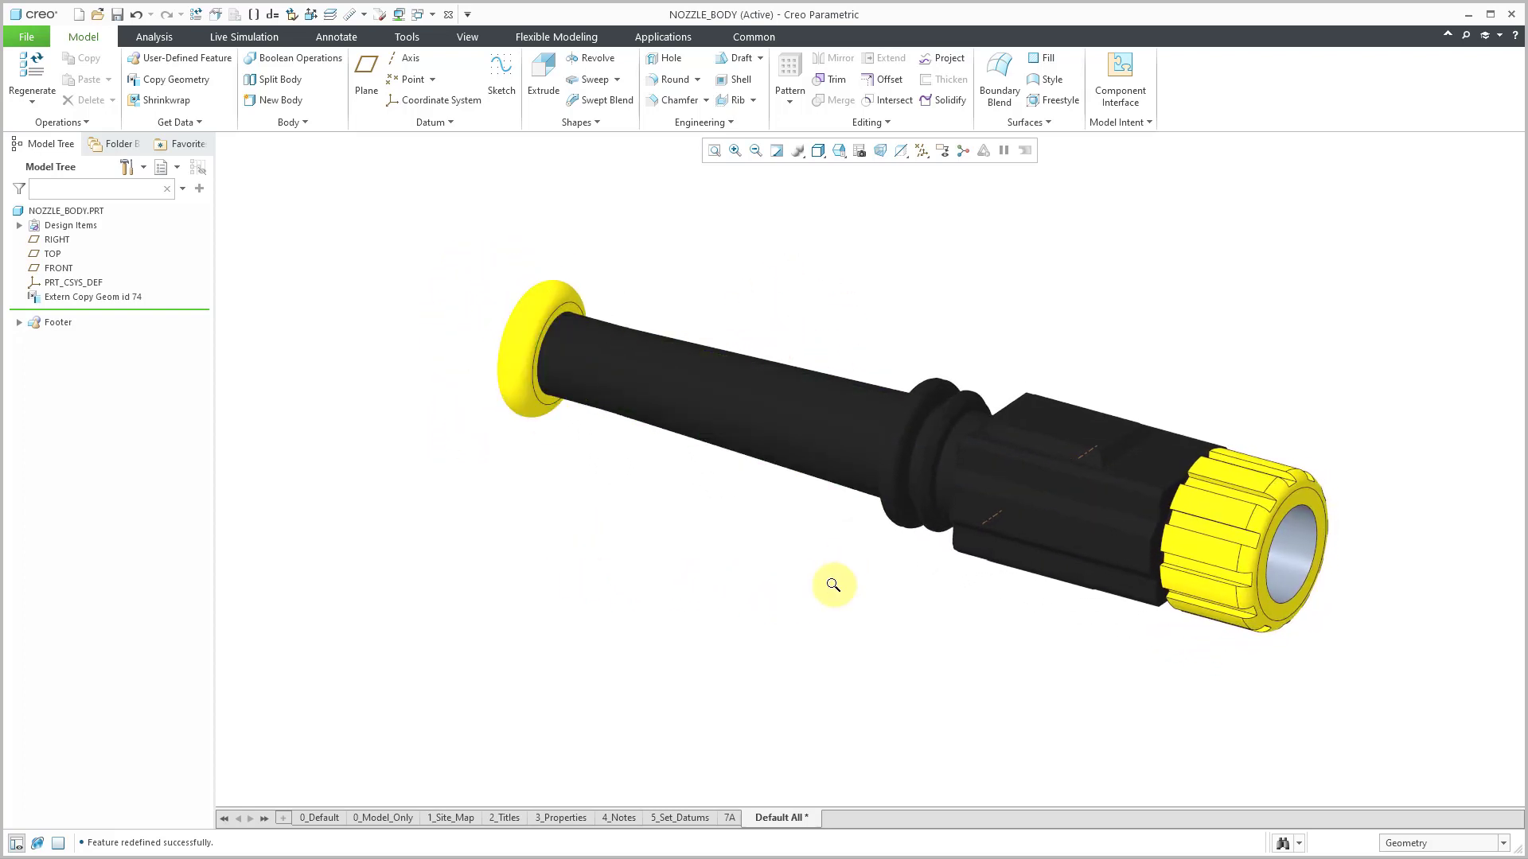
pyautogui.moveTo(833, 585)
pyautogui.keyDown('ctrl'); pyautogui.mouseDown(button='middle')
pyautogui.moveTo(819, 658)
pyautogui.moveTo(860, 655)
pyautogui.mouseUp(button='middle'); pyautogui.keyUp('ctrl')
pyautogui.keyDown('shift'); pyautogui.moveTo(913, 604); pyautogui.dragTo(826, 648, button='middle'); pyautogui.keyUp('shift')
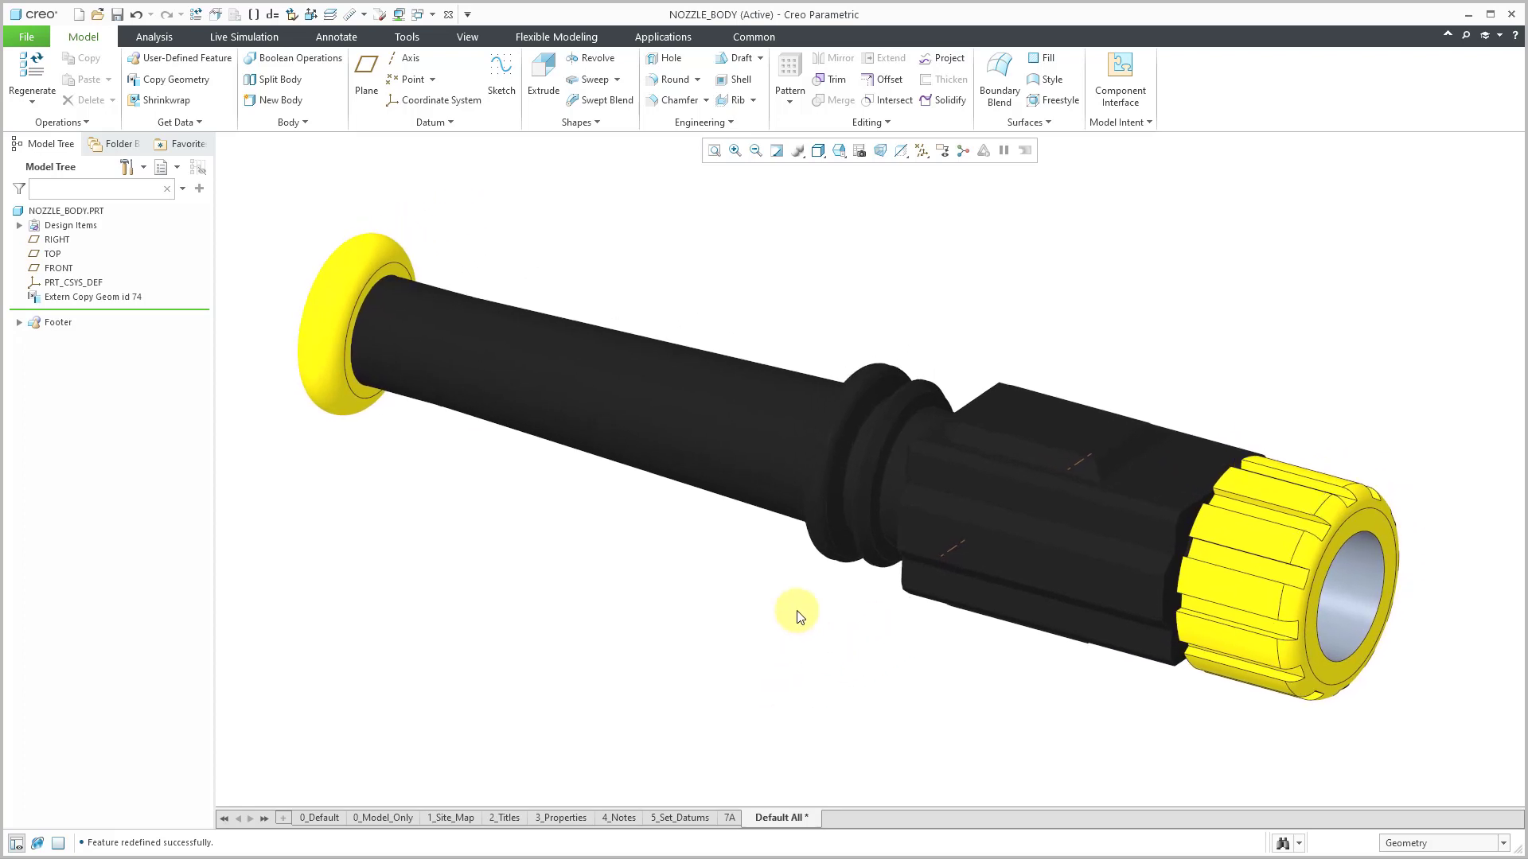
# Return to the nozzle model and create a new part named nozzle_handle from the HANDLE body, using the default template.
pyautogui.click(423, 16)
pyautogui.click(465, 33)
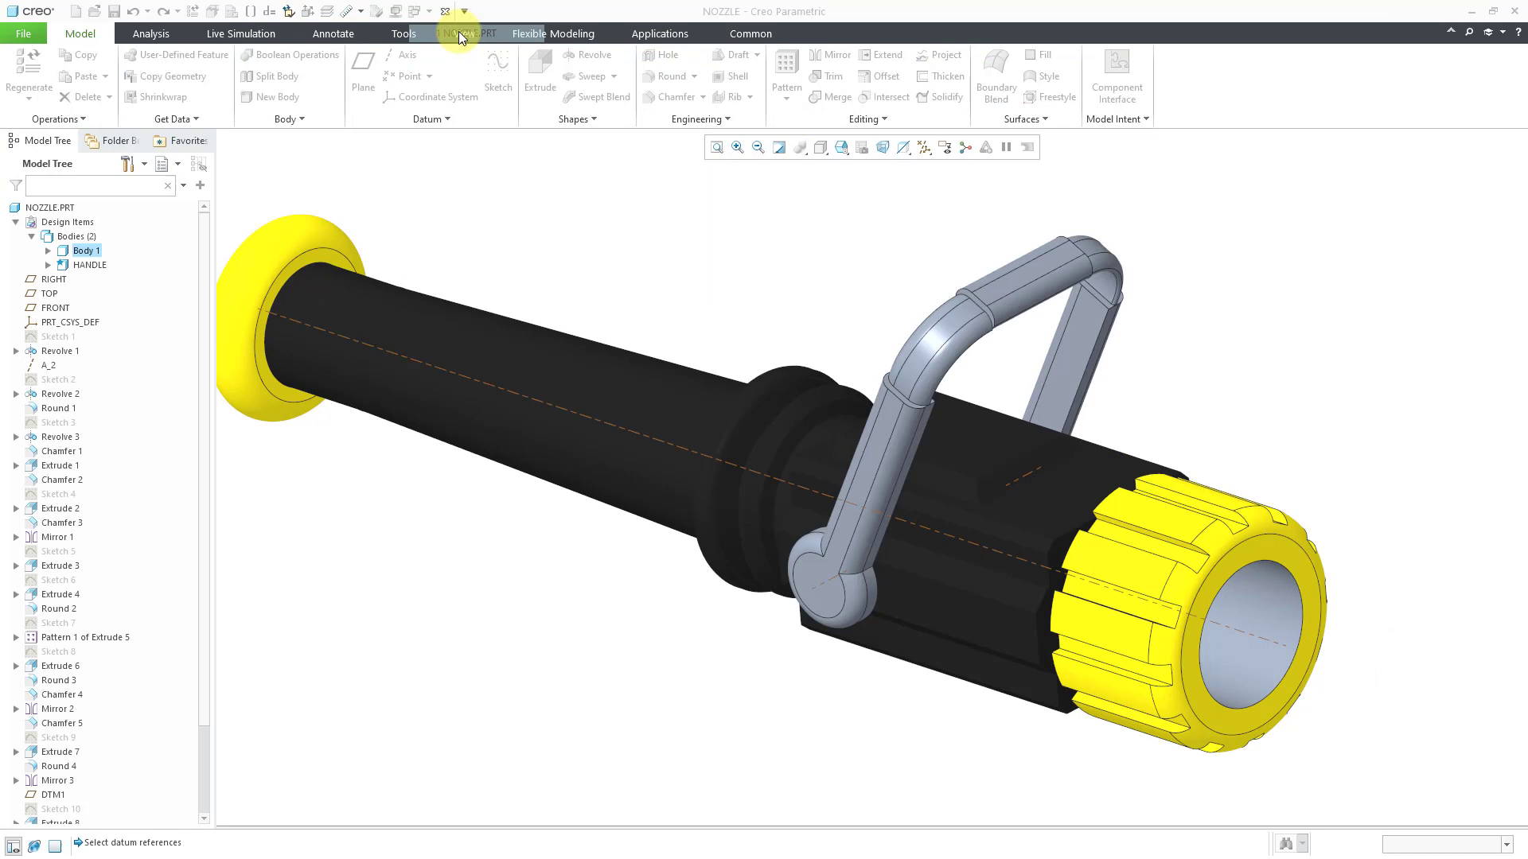
pyautogui.click(99, 267)
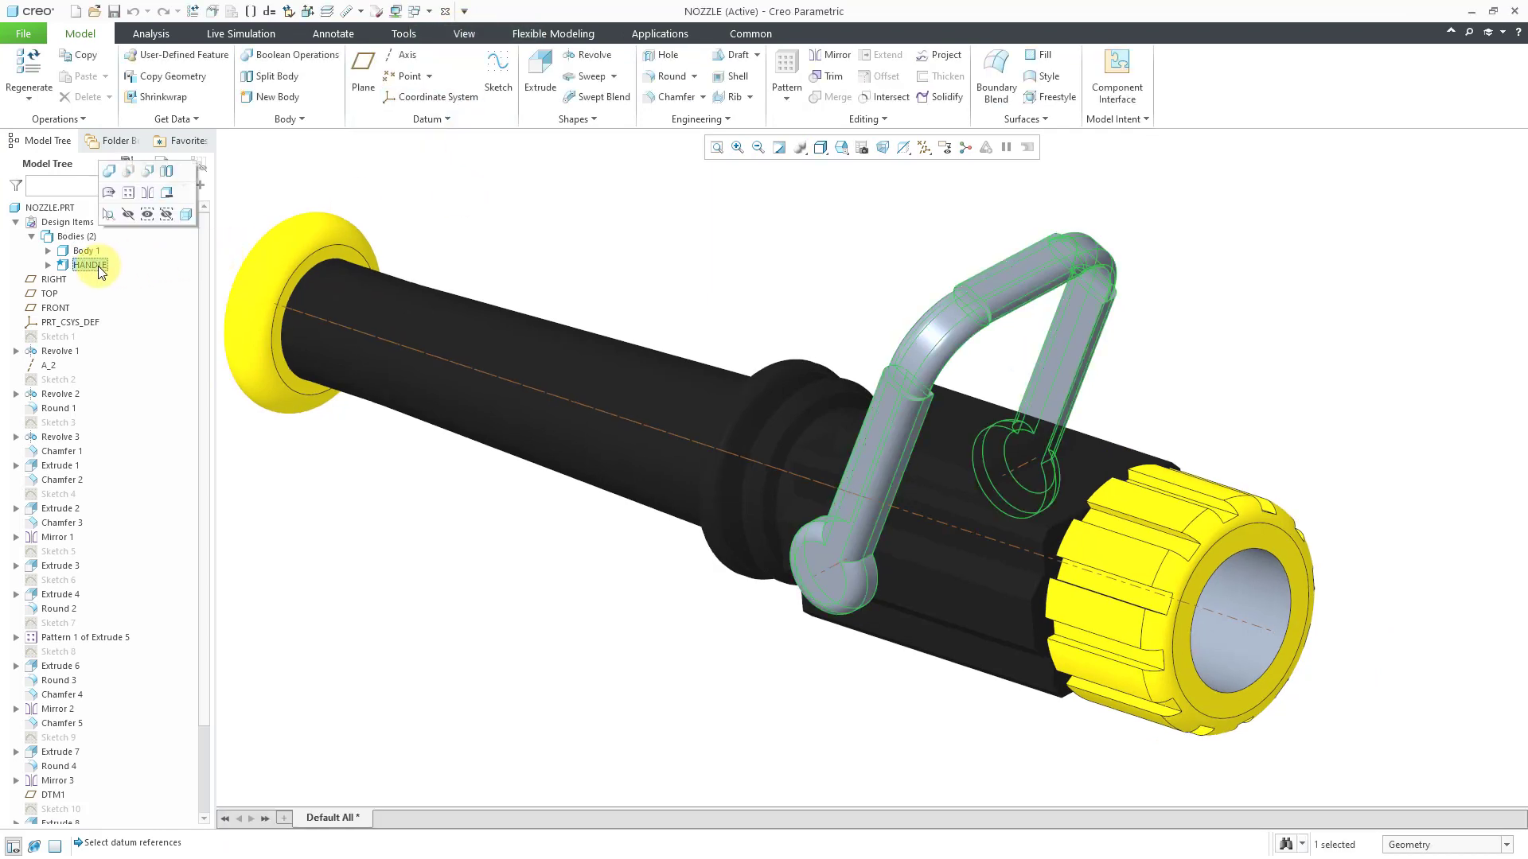
pyautogui.rightClick(99, 267)
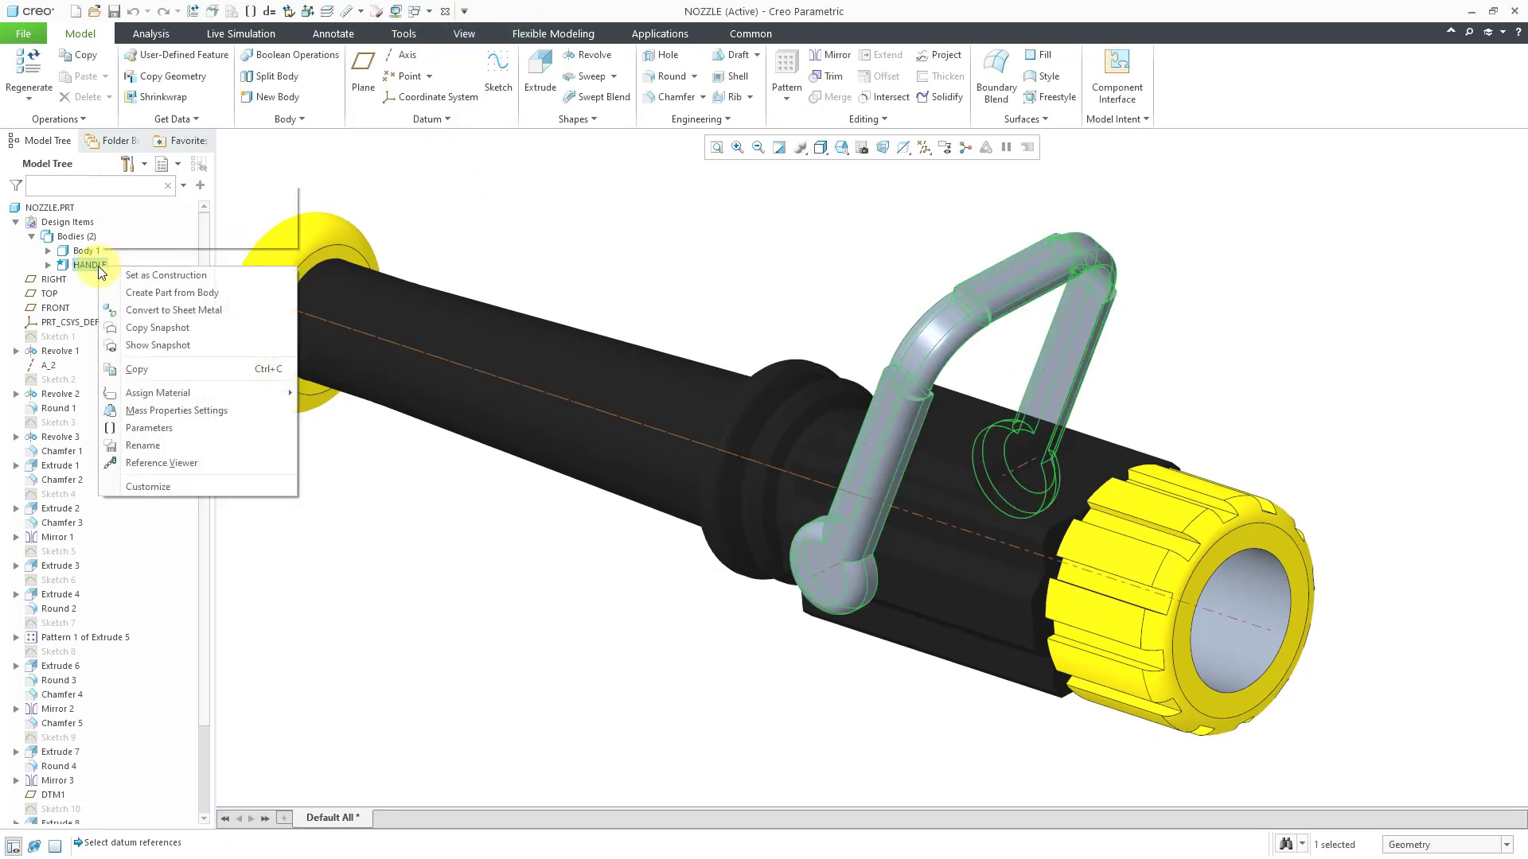
pyautogui.click(142, 294)
pyautogui.click(808, 410)
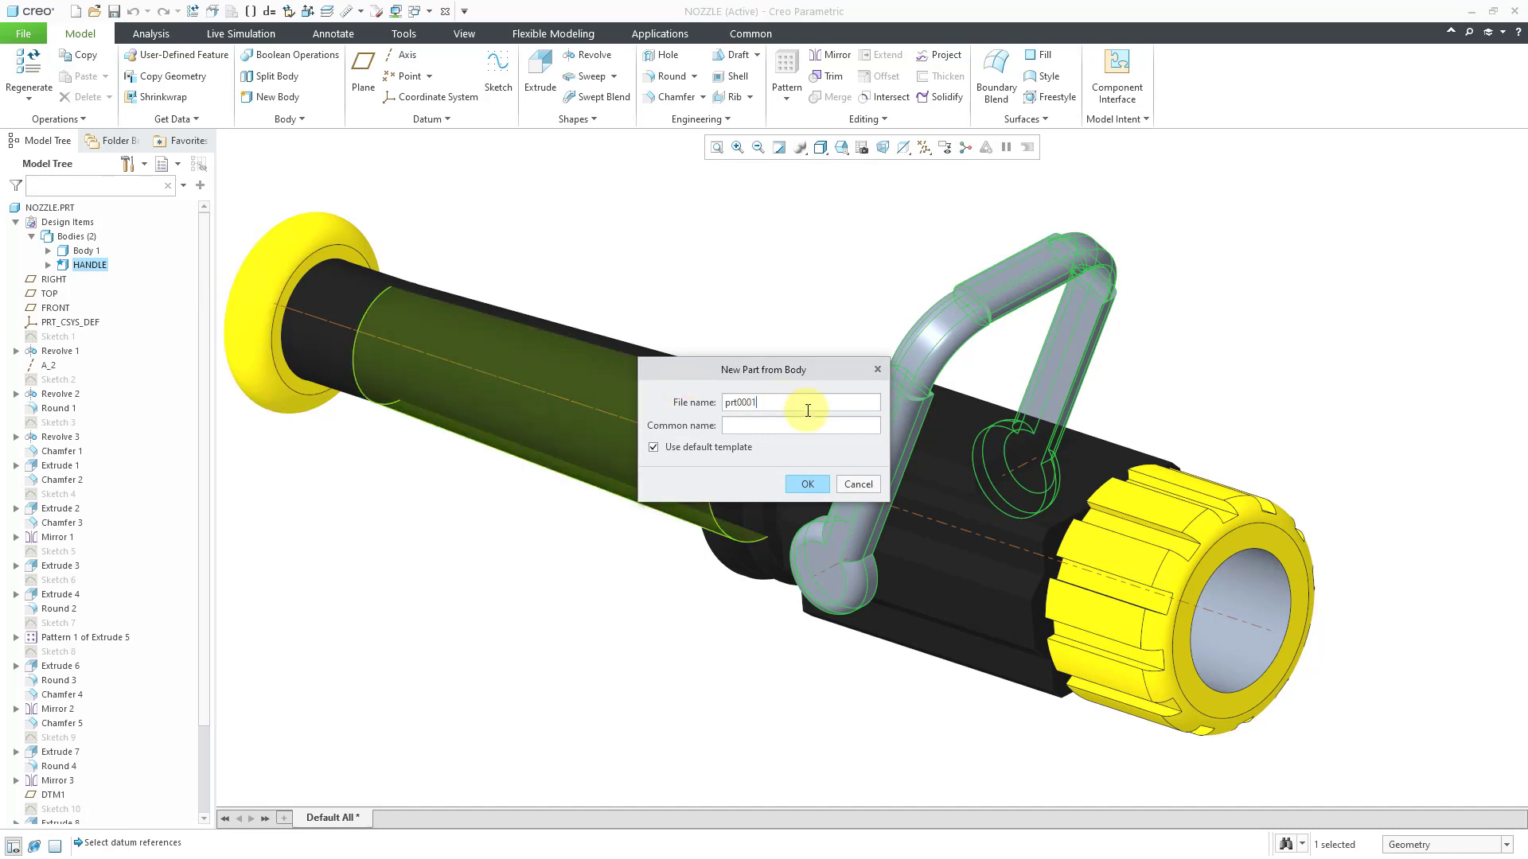
pyautogui.doubleClick(802, 404)
pyautogui.write('nozzle_handle')
pyautogui.click(807, 484)
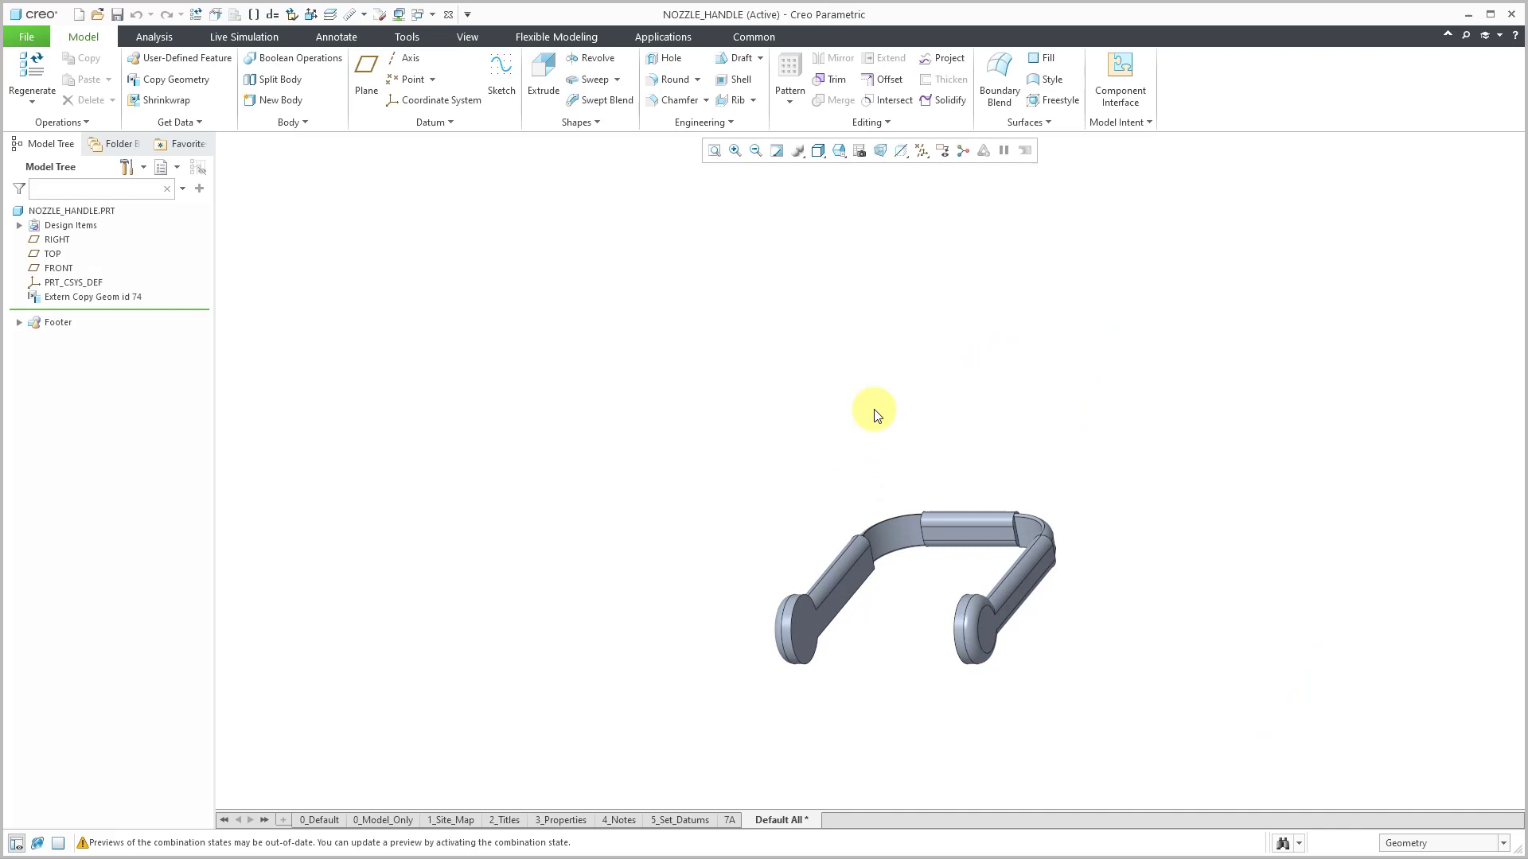
# Redefine the external copy geometry in nozzle_handle, adding the nozzle's pivot axes A_10 and A_11 as references.
pyautogui.moveTo(871, 434); pyautogui.dragTo(828, 478, button='middle')
pyautogui.keyDown('shift'); pyautogui.moveTo(937, 466); pyautogui.dragTo(631, 409, button='middle'); pyautogui.keyUp('shift')
pyautogui.scroll(-1, 654, 529)
pyautogui.scroll(-2, 654, 529)
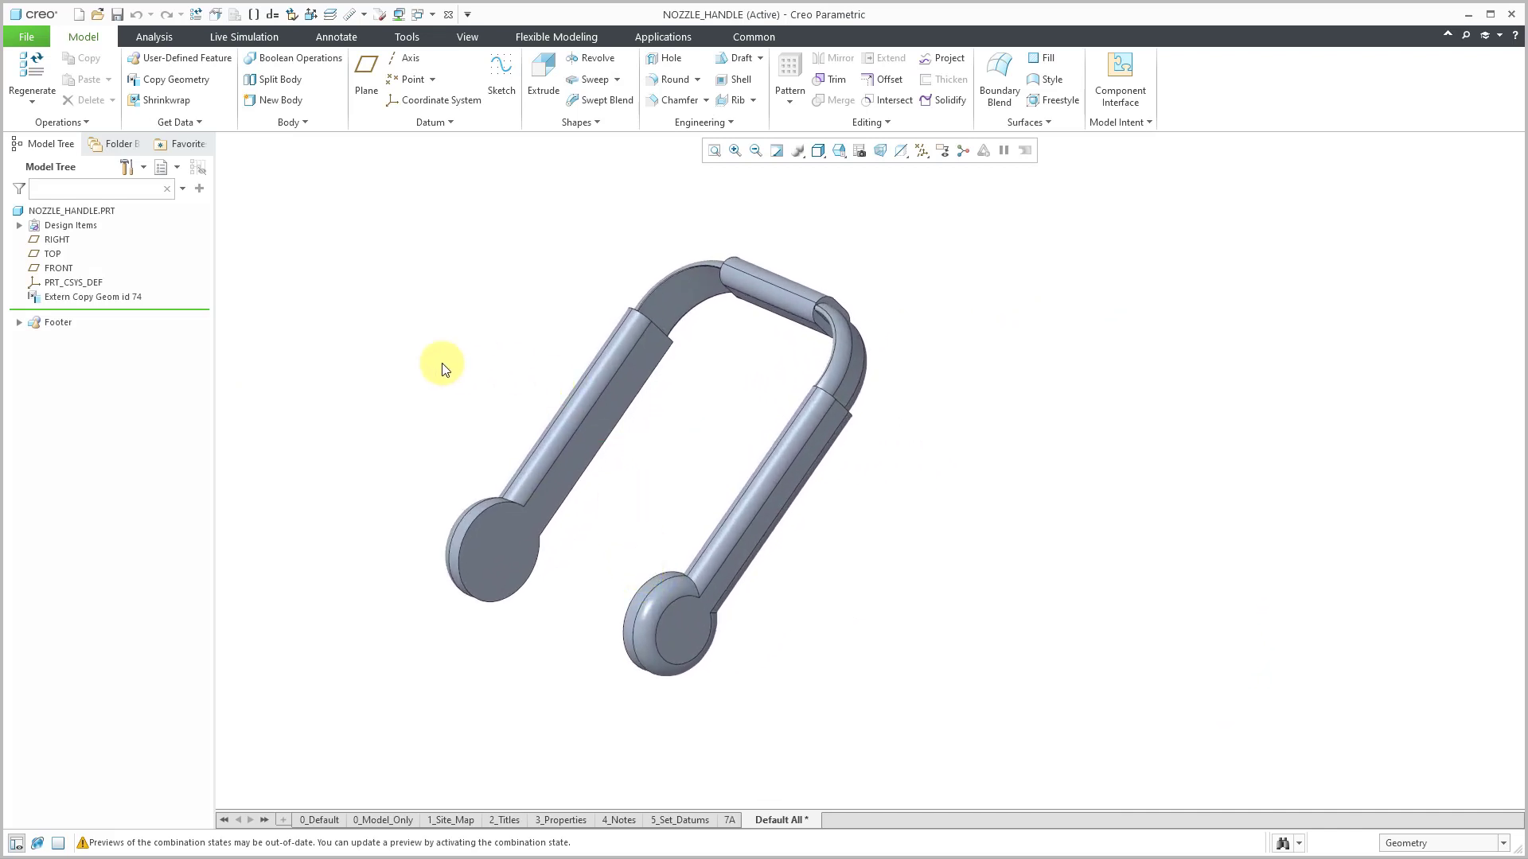
pyautogui.click(107, 298)
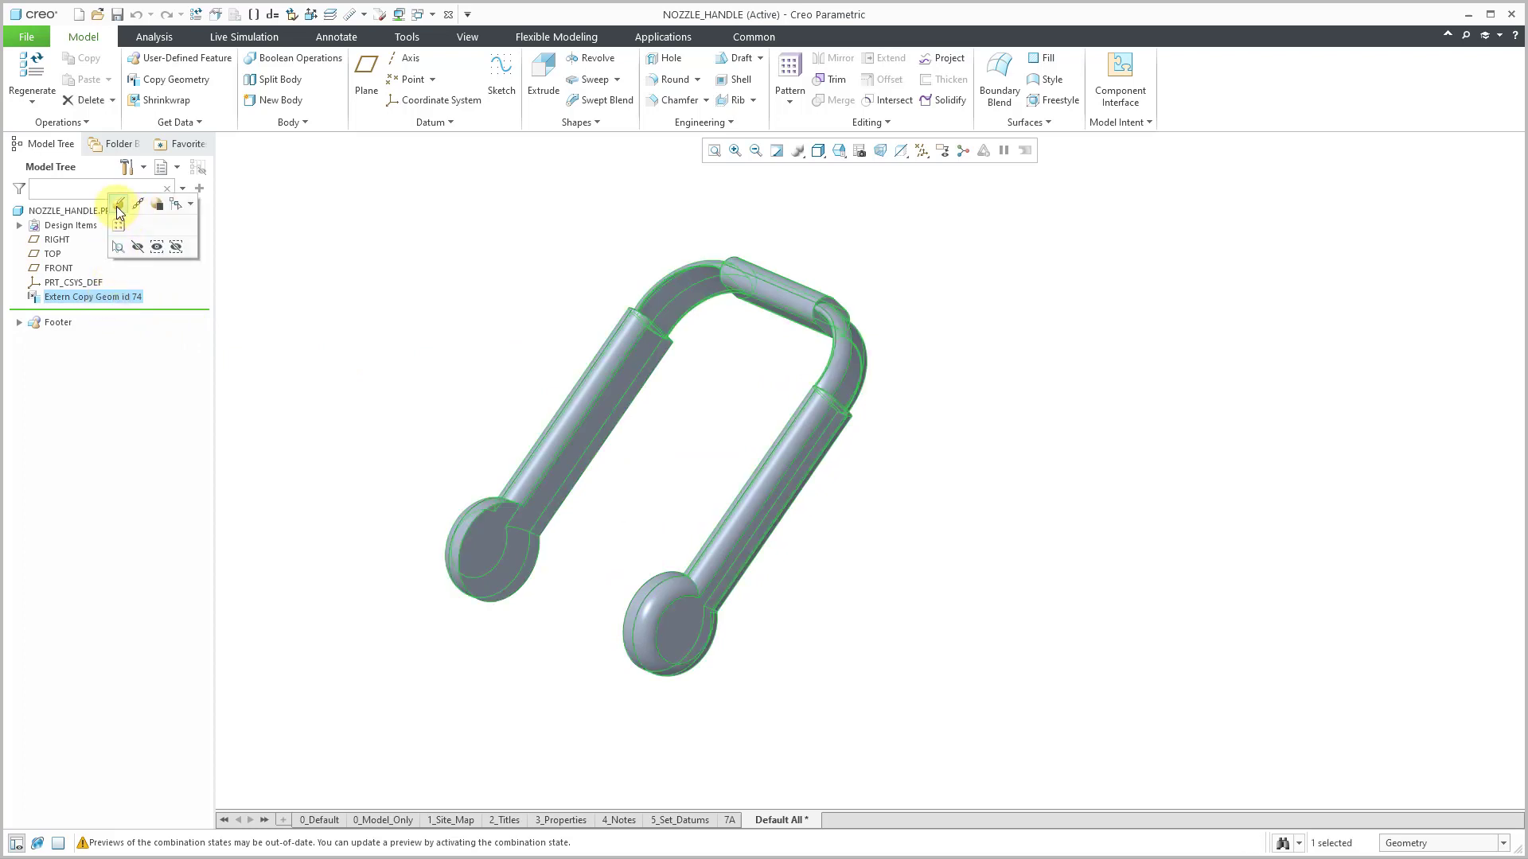
pyautogui.click(118, 206)
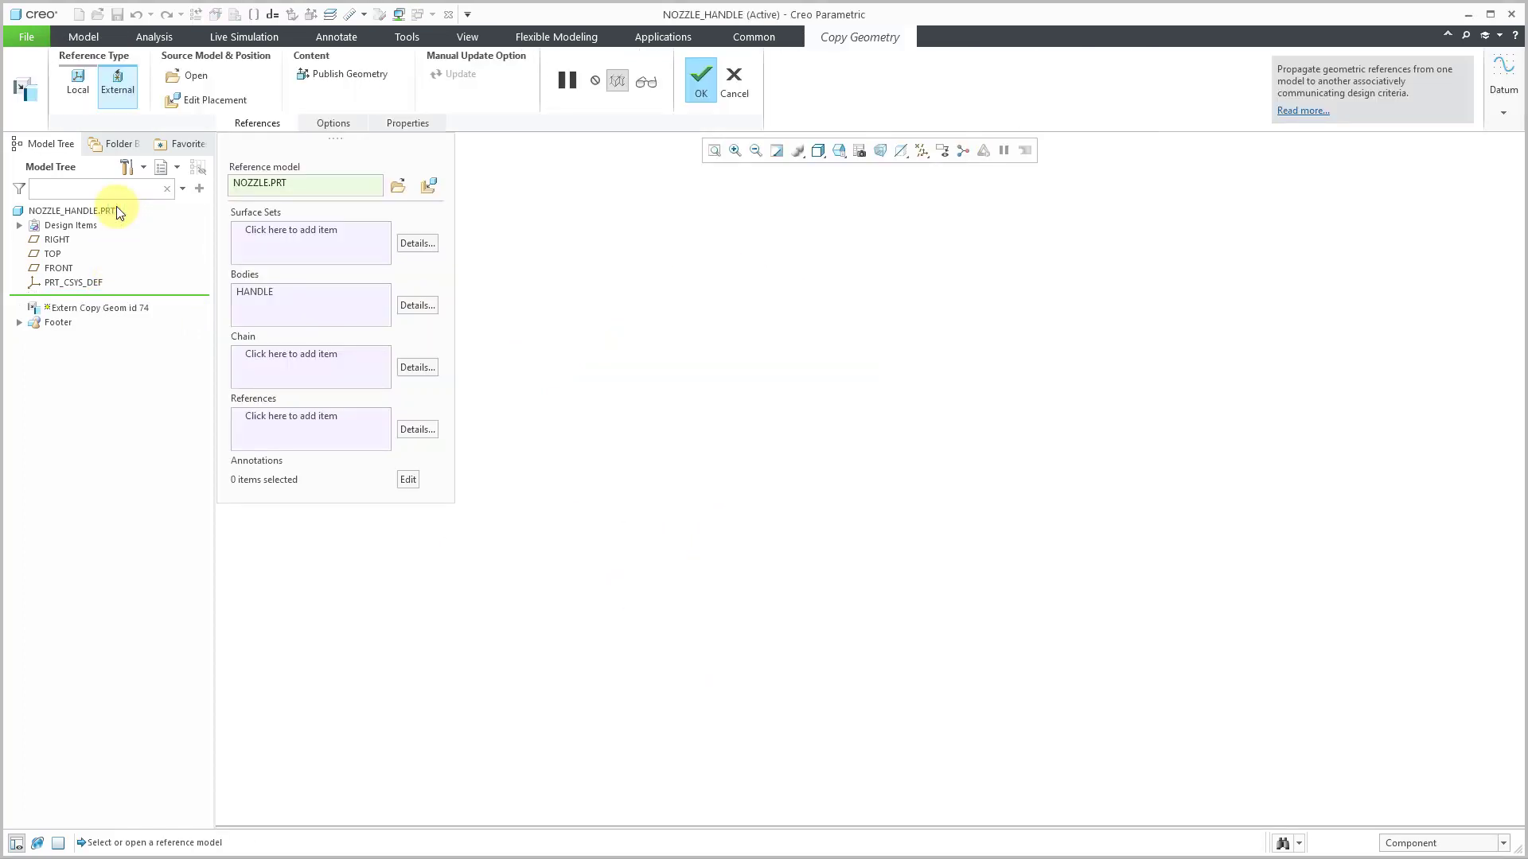
pyautogui.click(298, 419)
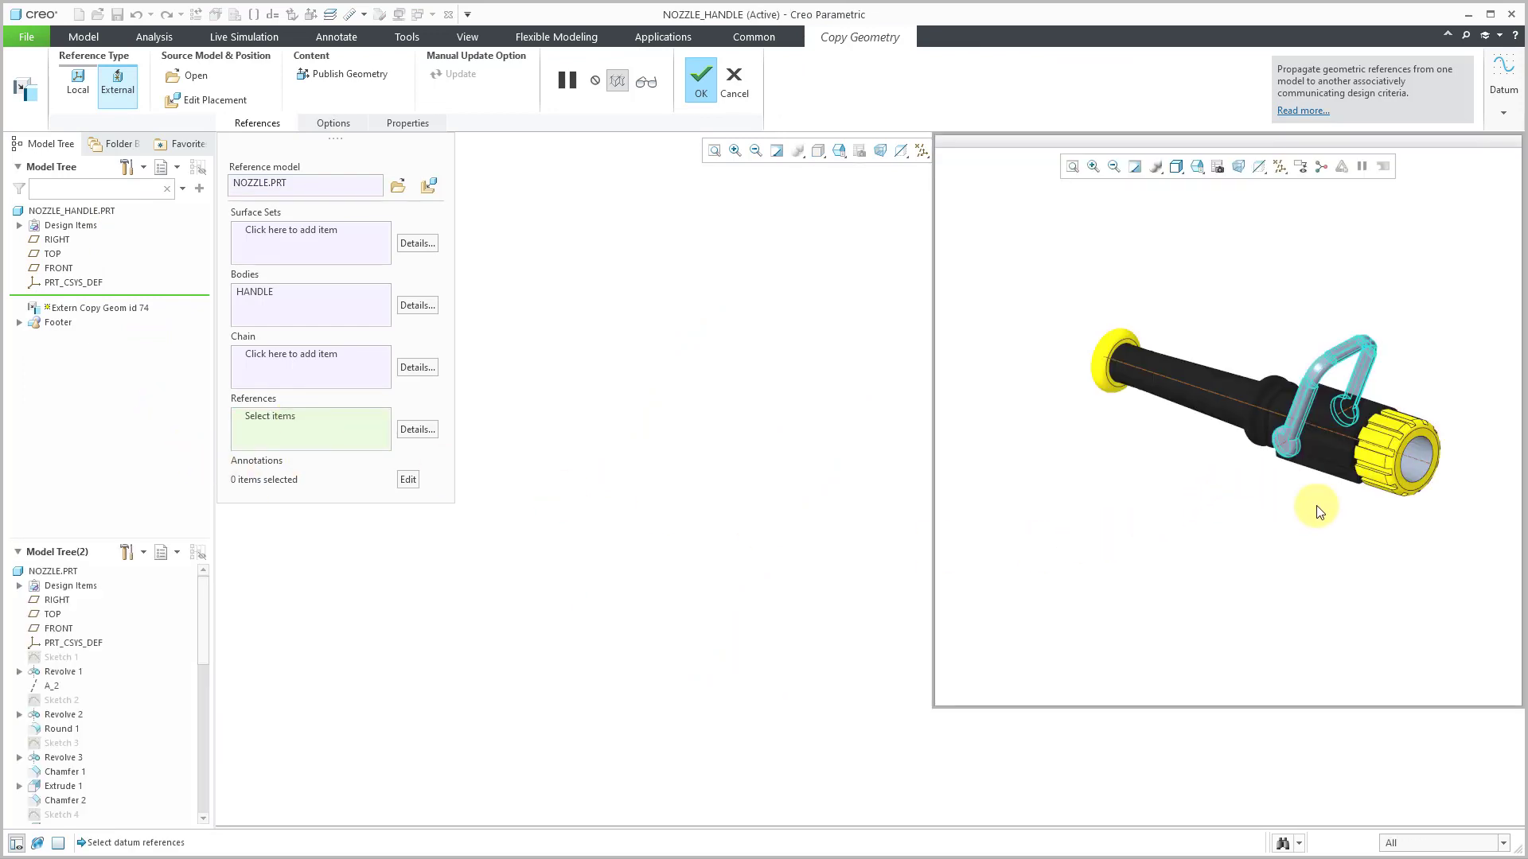
pyautogui.scroll(-5, 1312, 557)
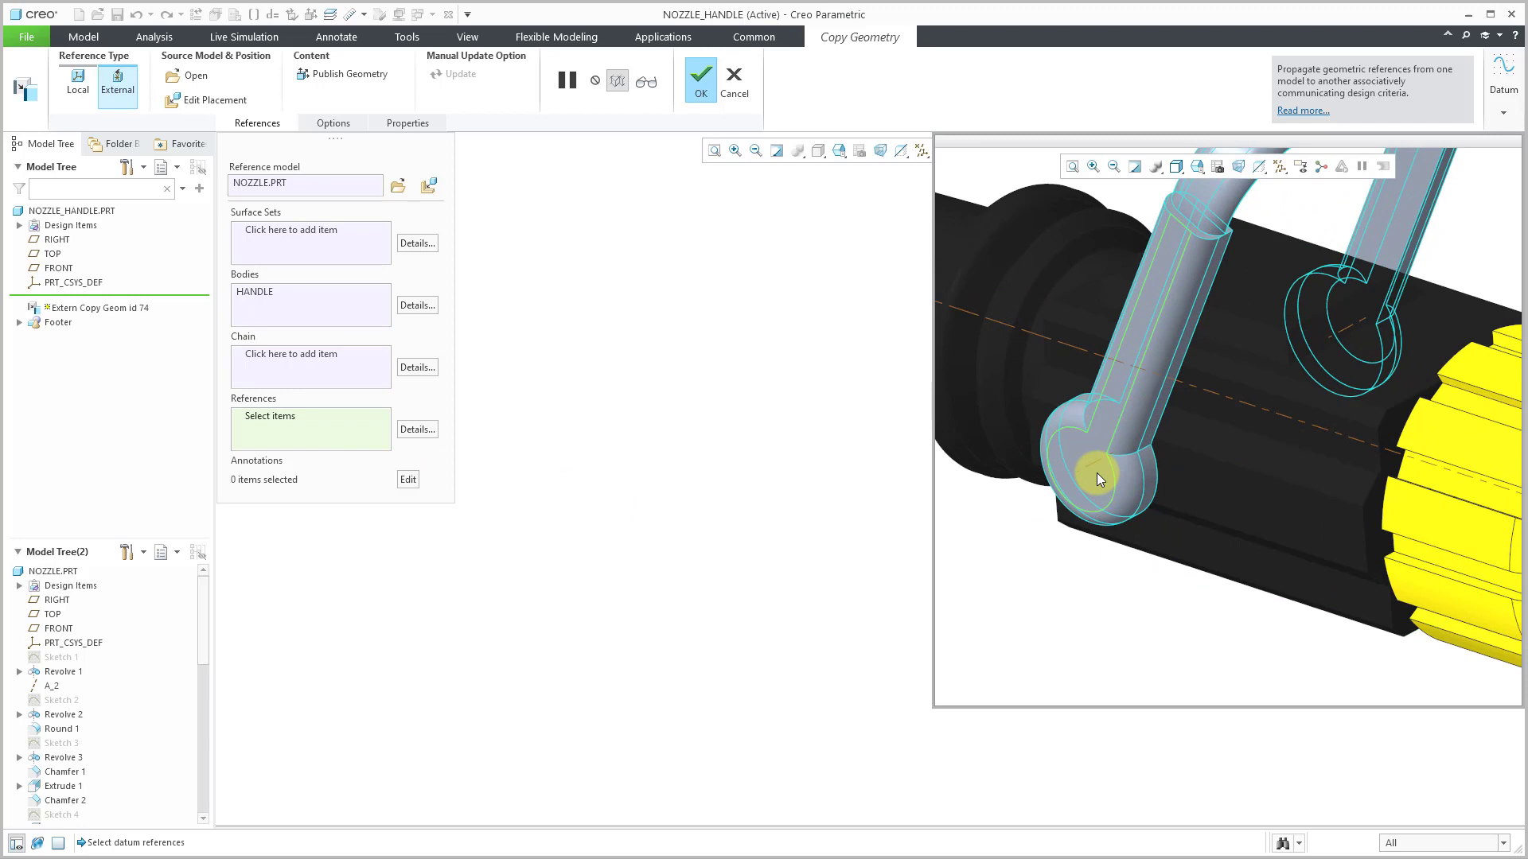
pyautogui.click(1343, 389)
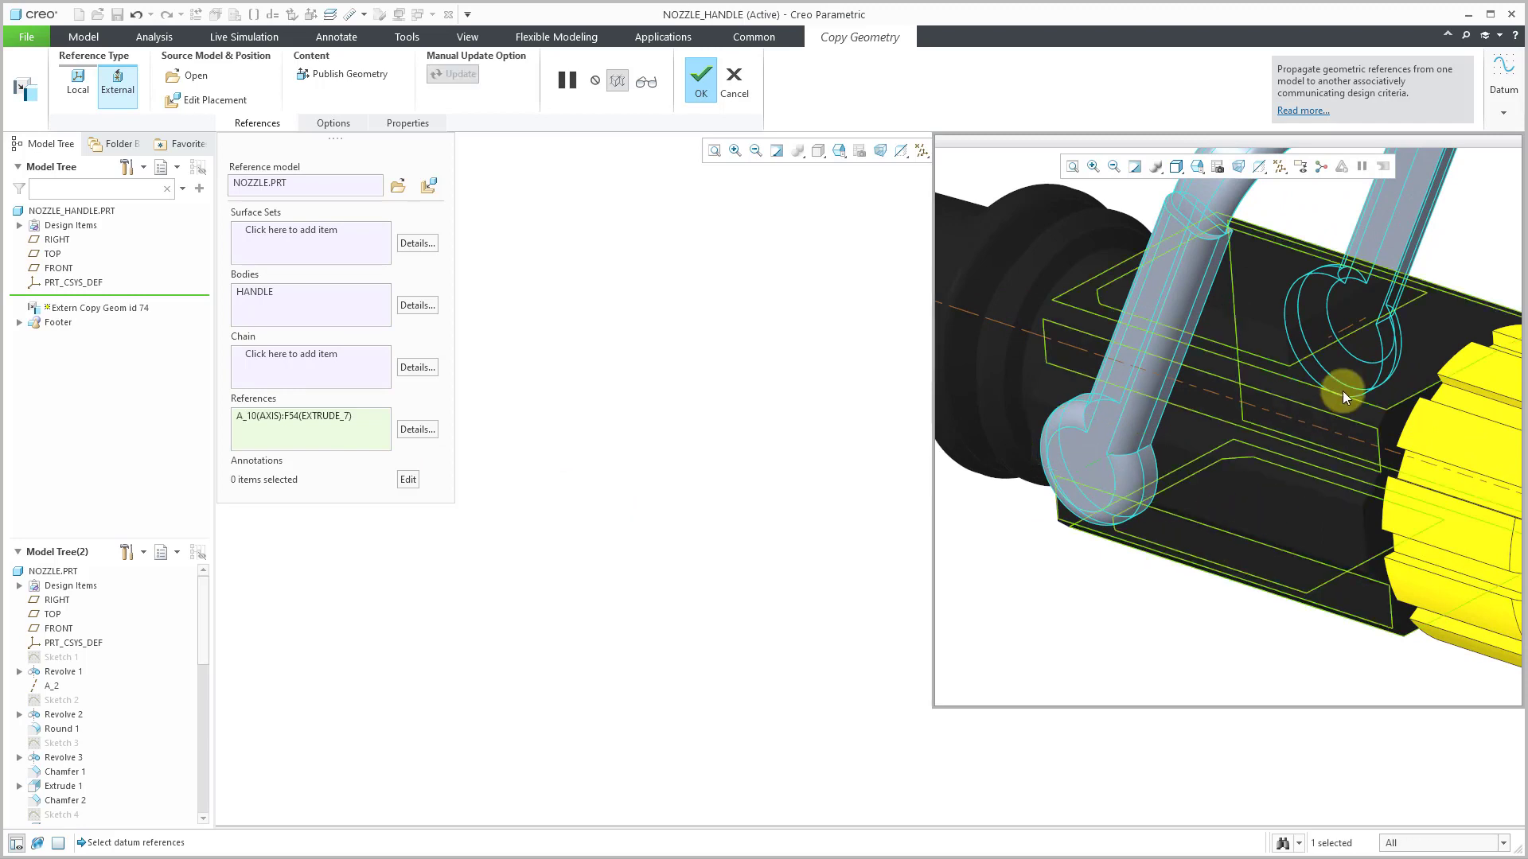
pyautogui.keyDown('ctrl'); pyautogui.click(1348, 331); pyautogui.keyUp('ctrl')
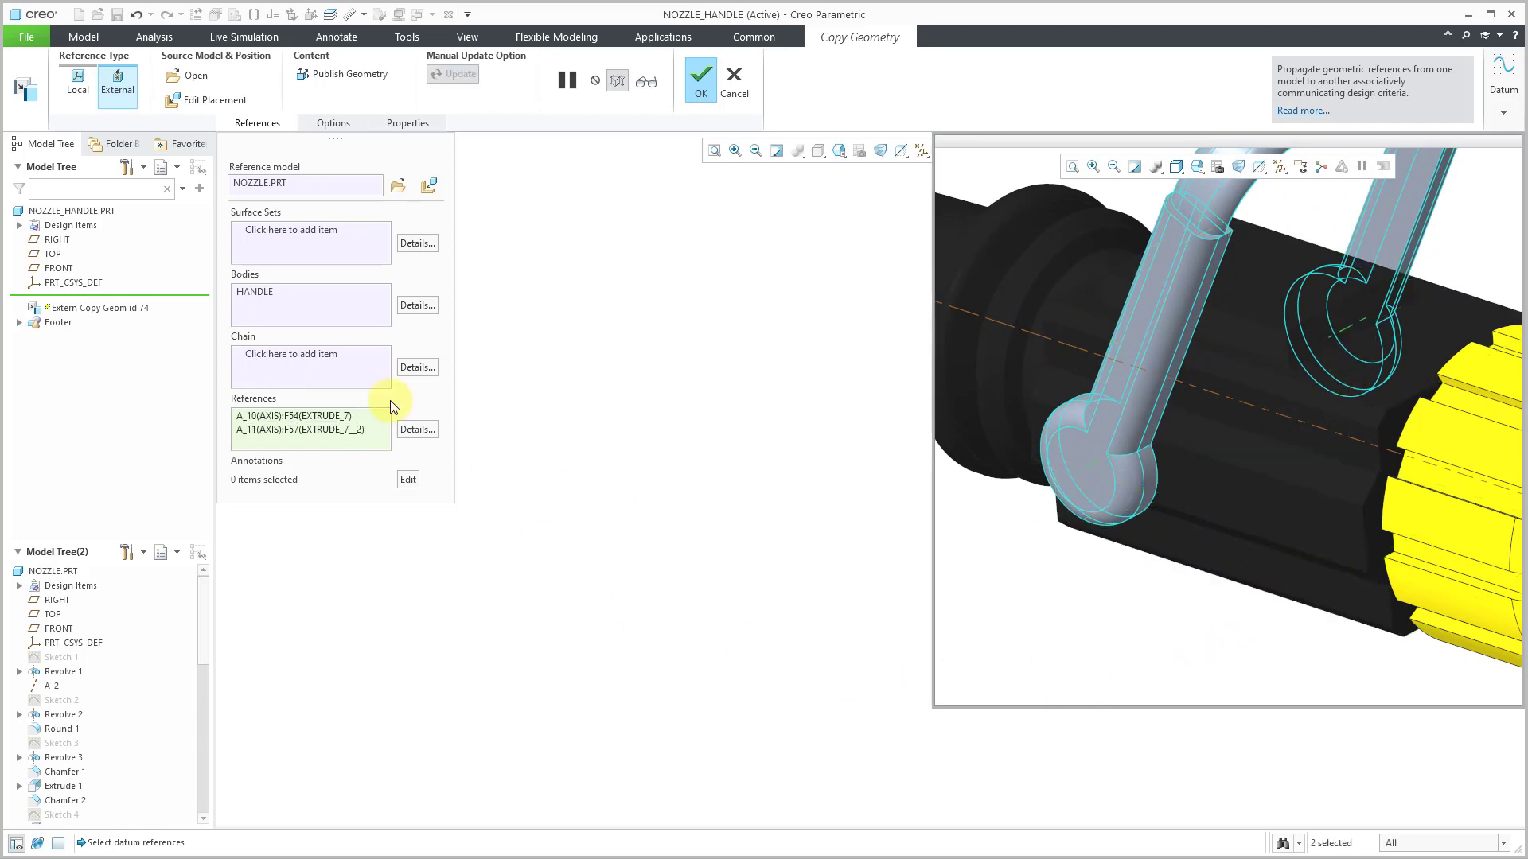
pyautogui.click(700, 80)
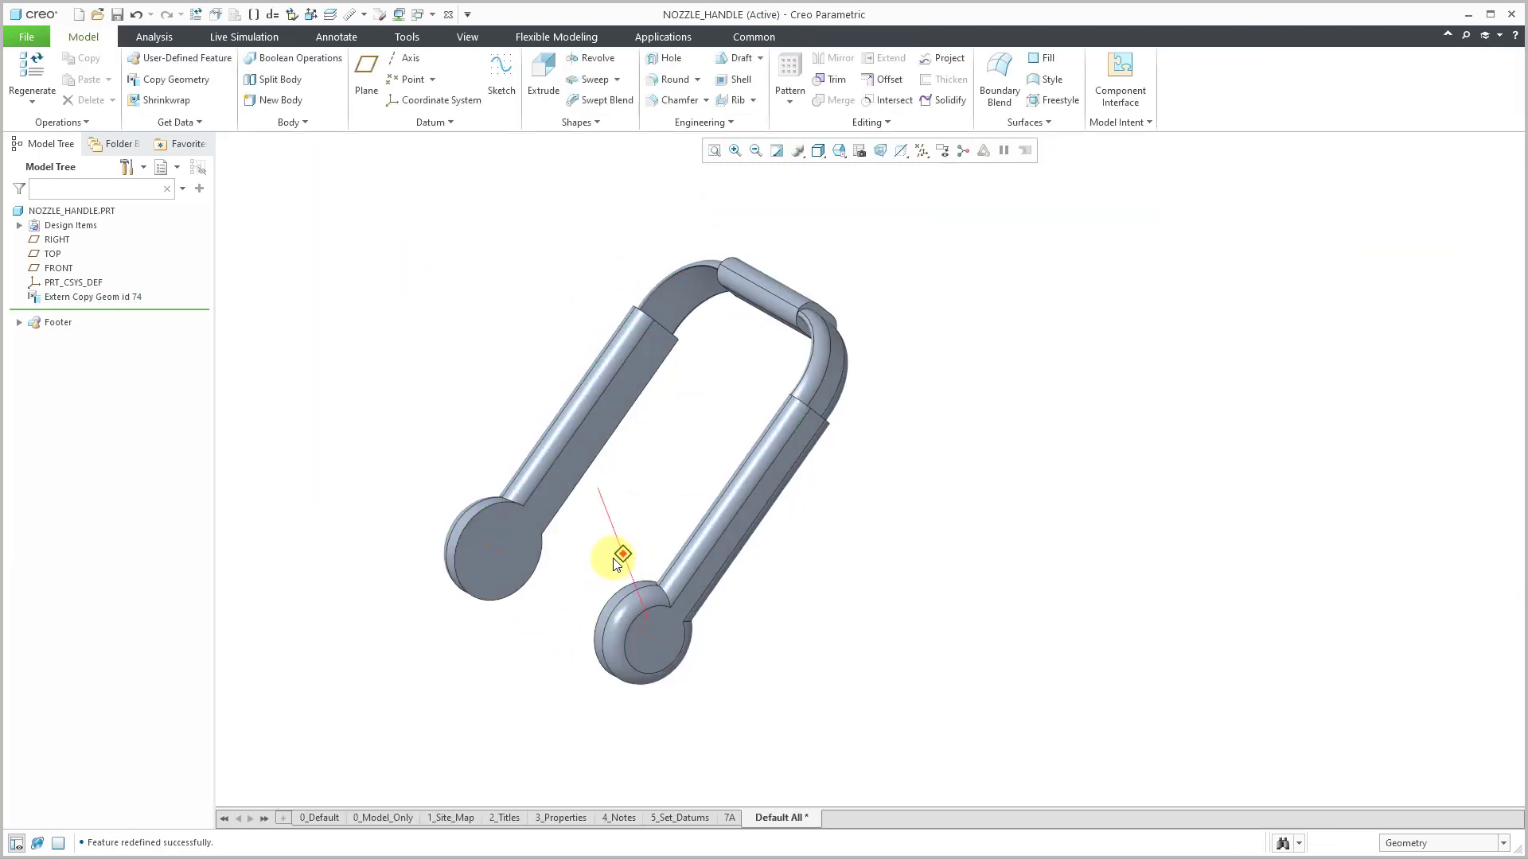
pyautogui.moveTo(616, 563)
pyautogui.mouseDown(button='middle')
pyautogui.moveTo(575, 571)
pyautogui.moveTo(614, 552)
pyautogui.moveTo(584, 593)
pyautogui.mouseUp(button='middle')
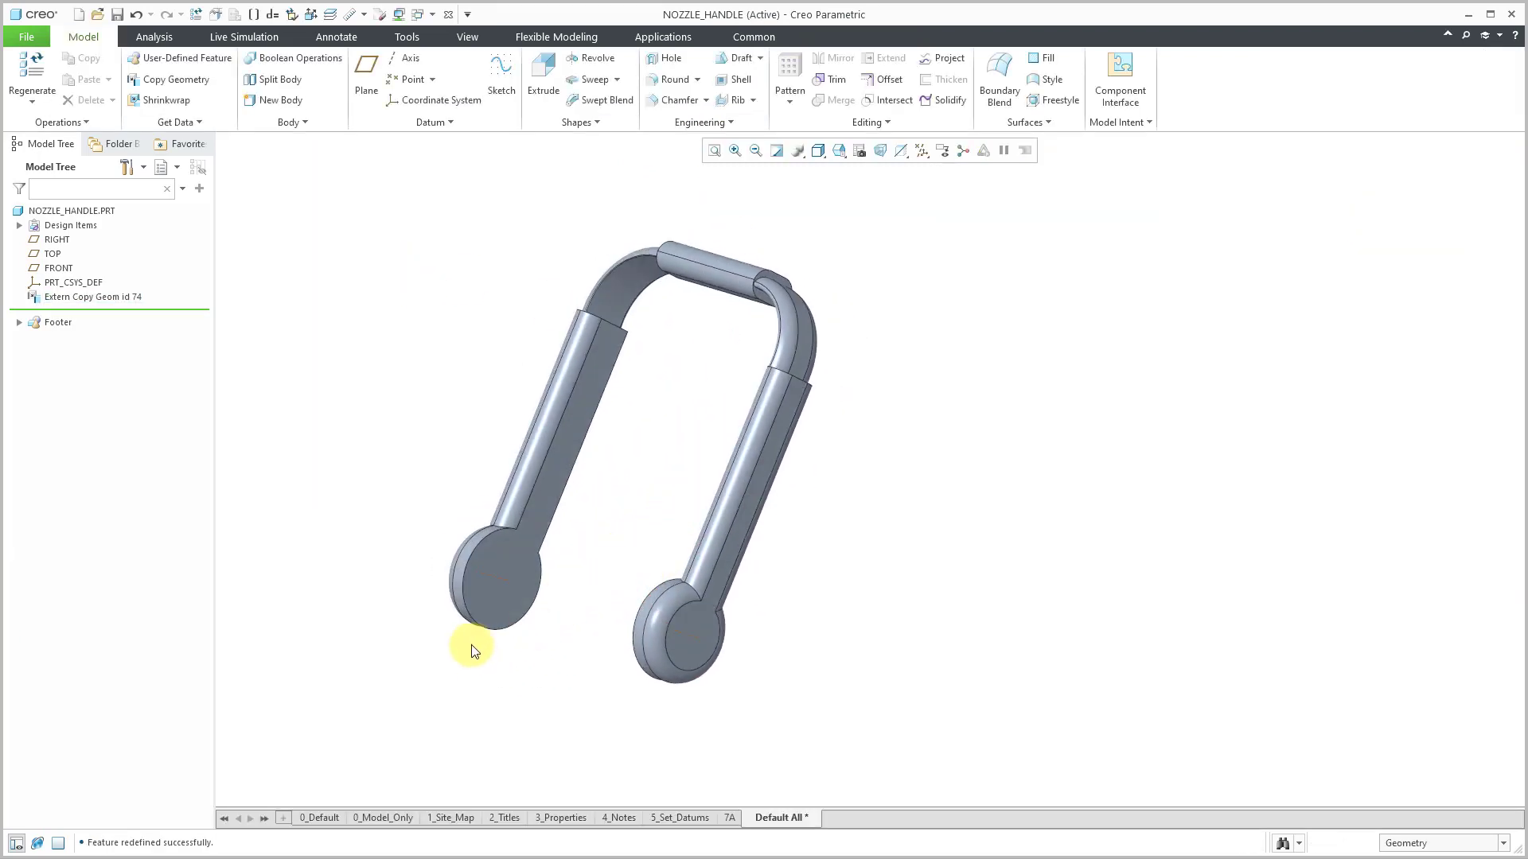
pyautogui.keyDown('ctrl'); pyautogui.moveTo(471, 651); pyautogui.dragTo(487, 777, button='middle'); pyautogui.keyUp('ctrl')
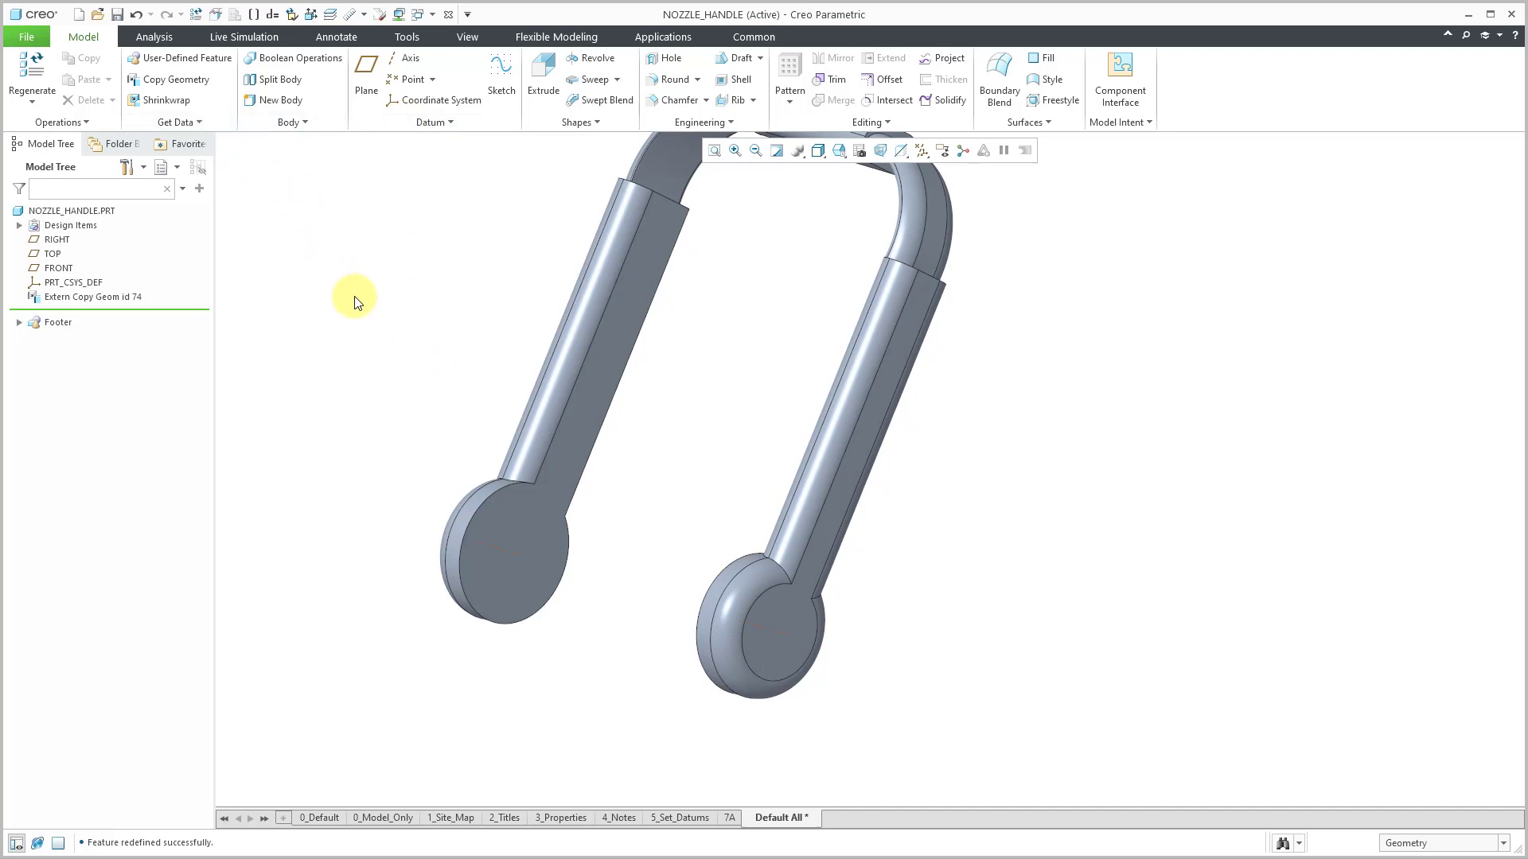
# Create a new design assembly named nozzle_assy from the mcae_assy_creo7_metric template.
pyautogui.click(79, 16)
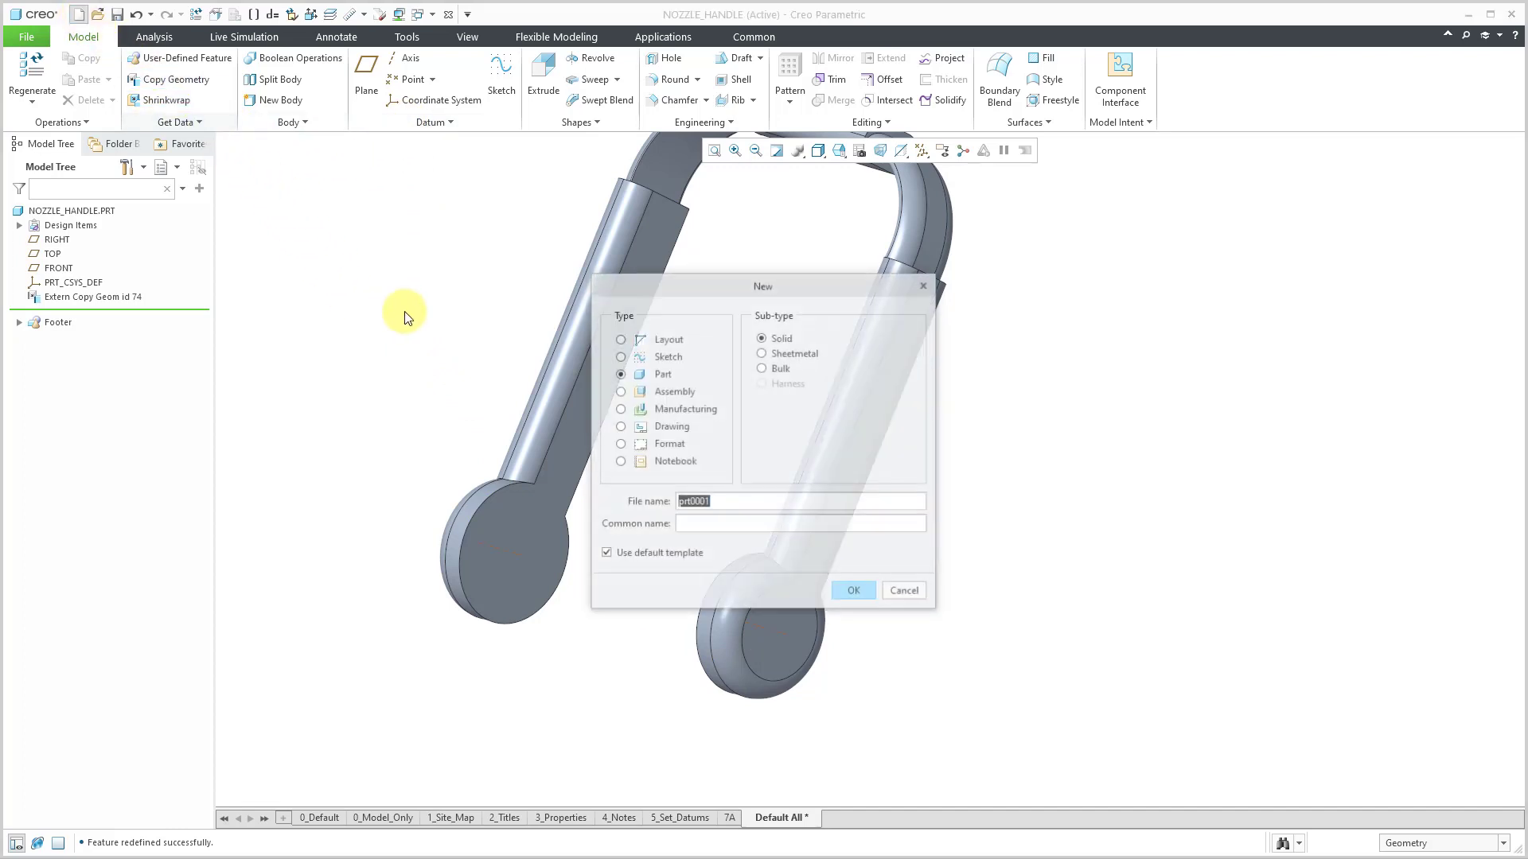
pyautogui.click(671, 395)
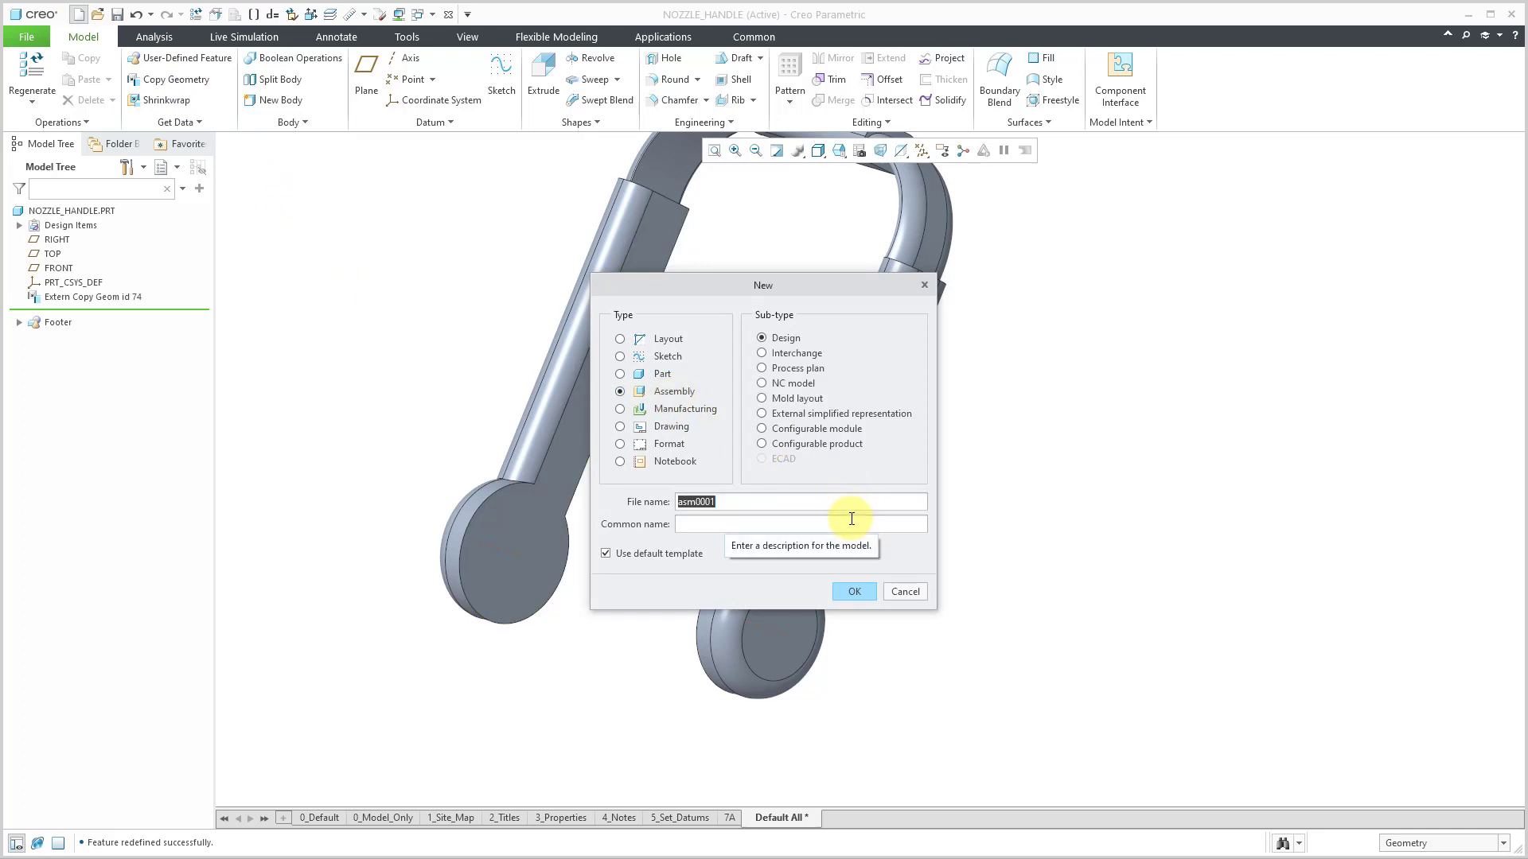
pyautogui.write('nozzle_assy')
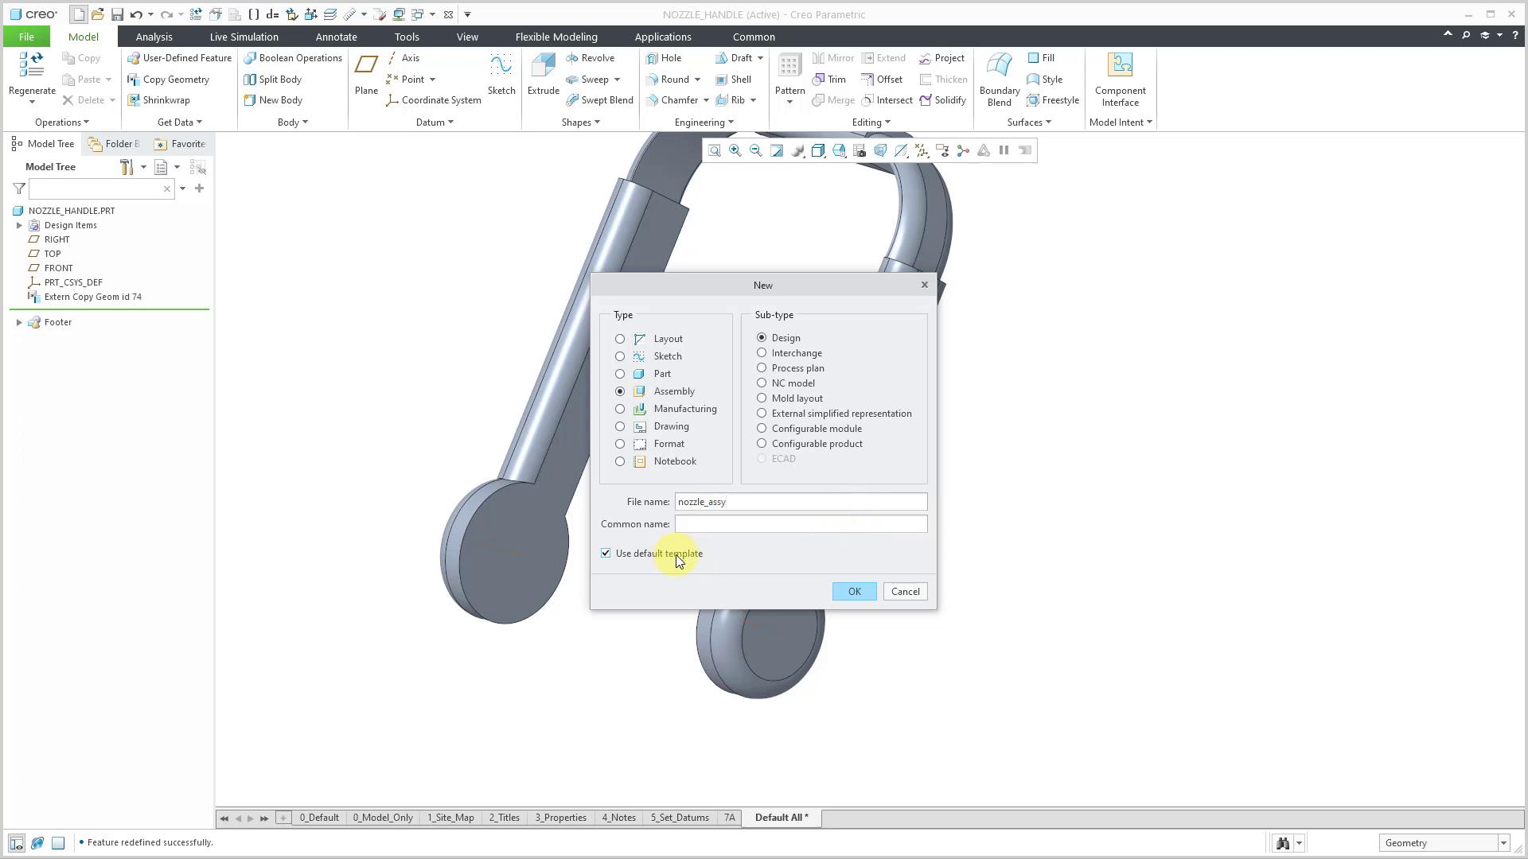
pyautogui.click(861, 590)
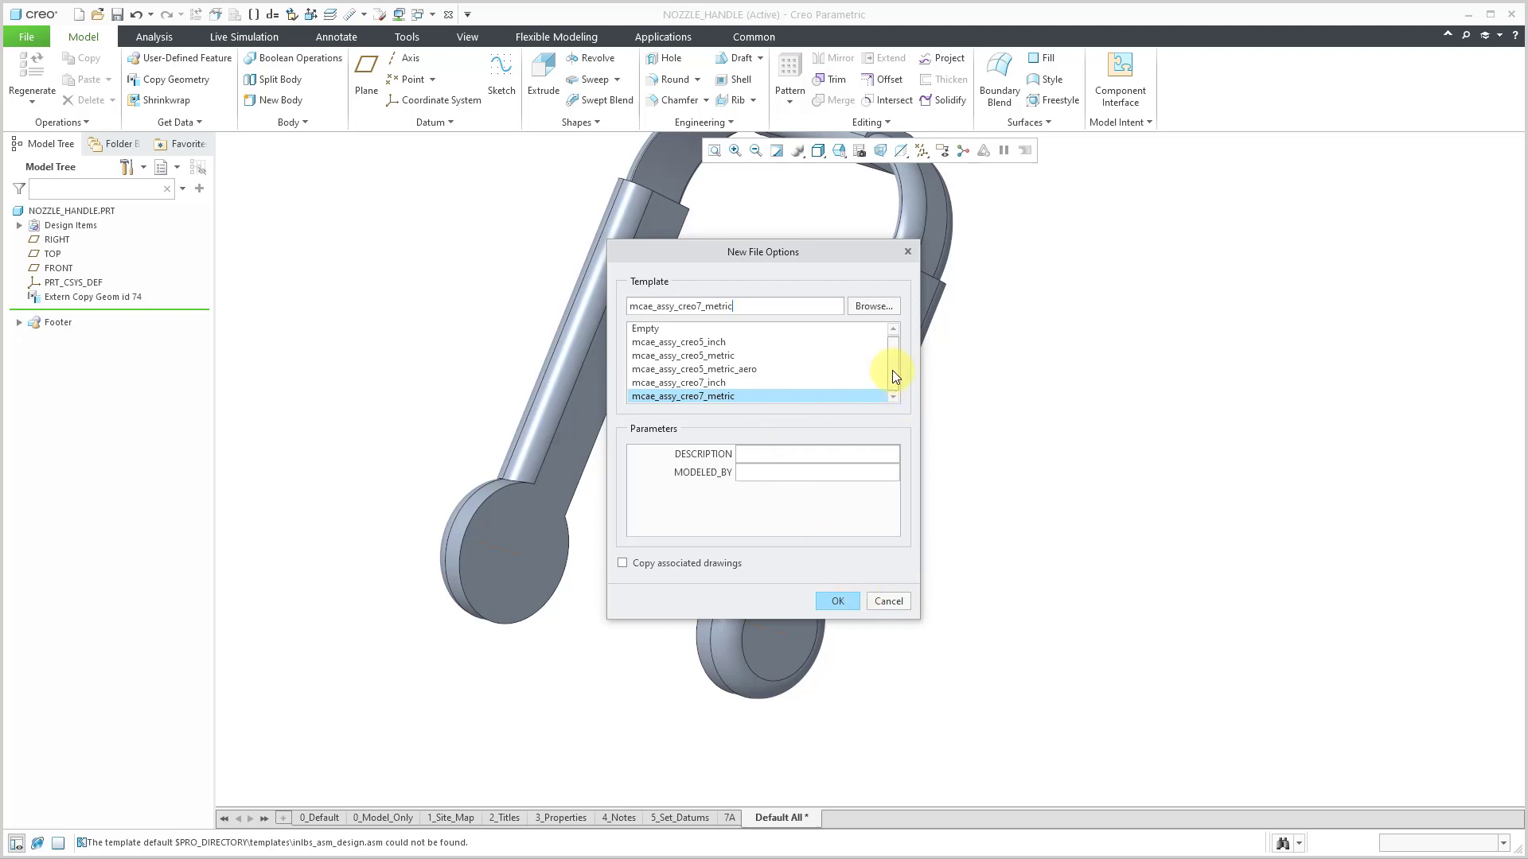
pyautogui.doubleClick(713, 398)
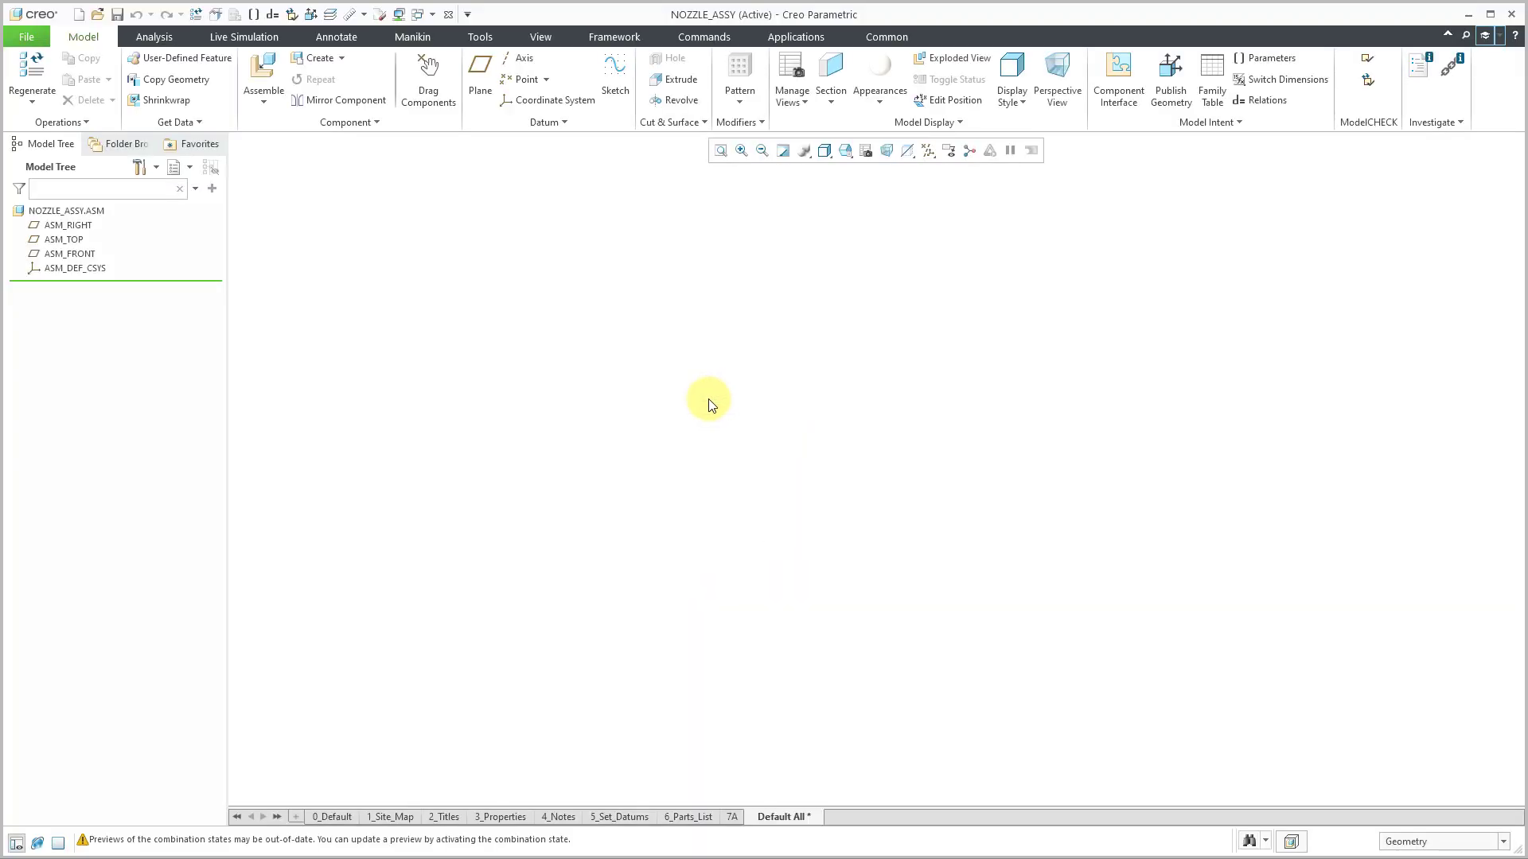
# Assemble the in-session part nozzle_body.prt into the assembly and fully constrain it with a Default constraint.
pyautogui.click(263, 75)
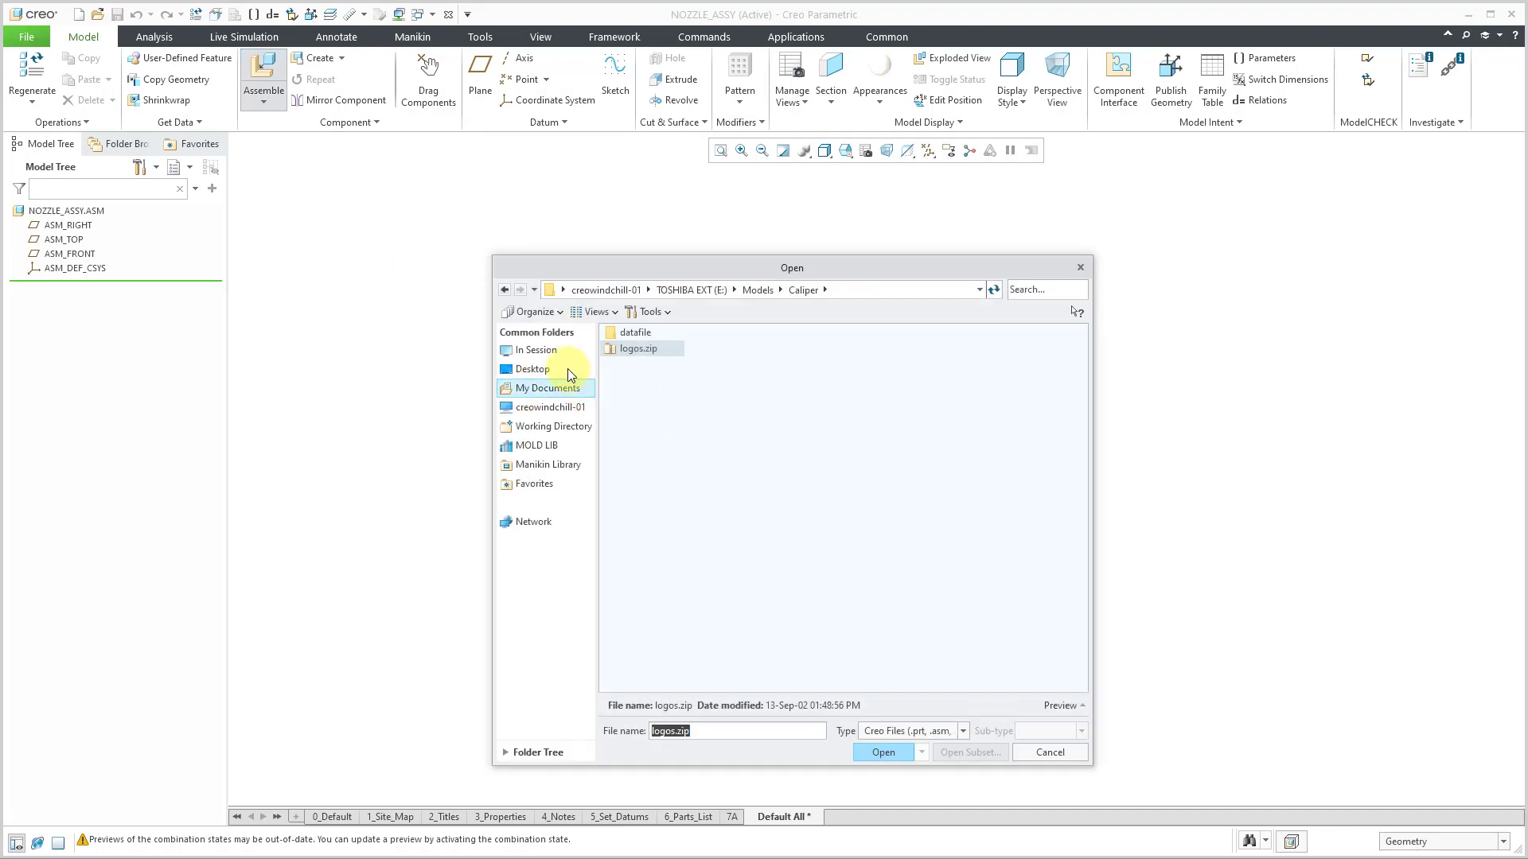
pyautogui.click(552, 353)
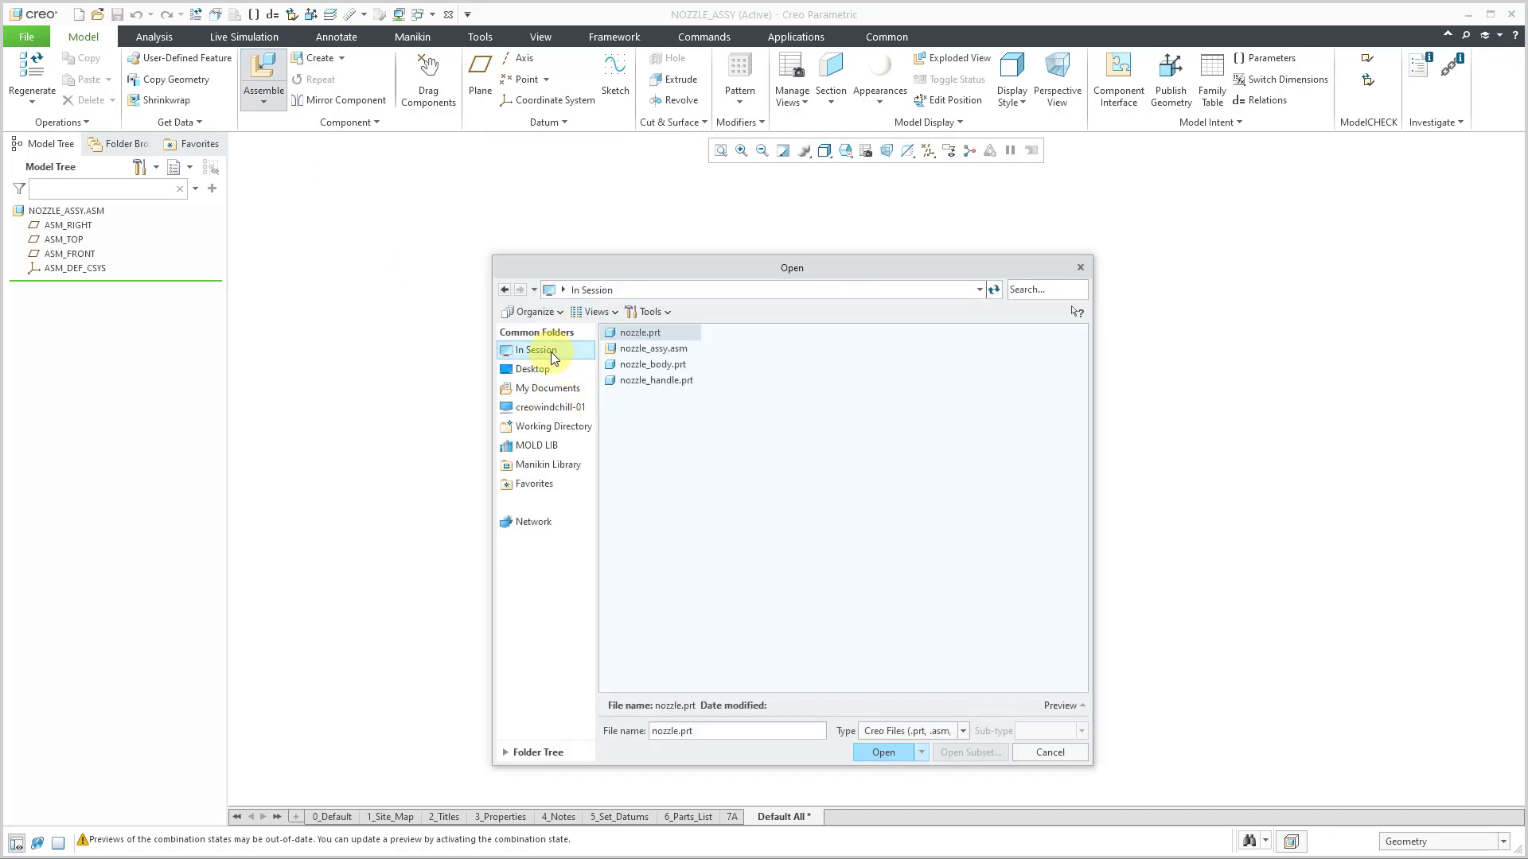
pyautogui.doubleClick(666, 366)
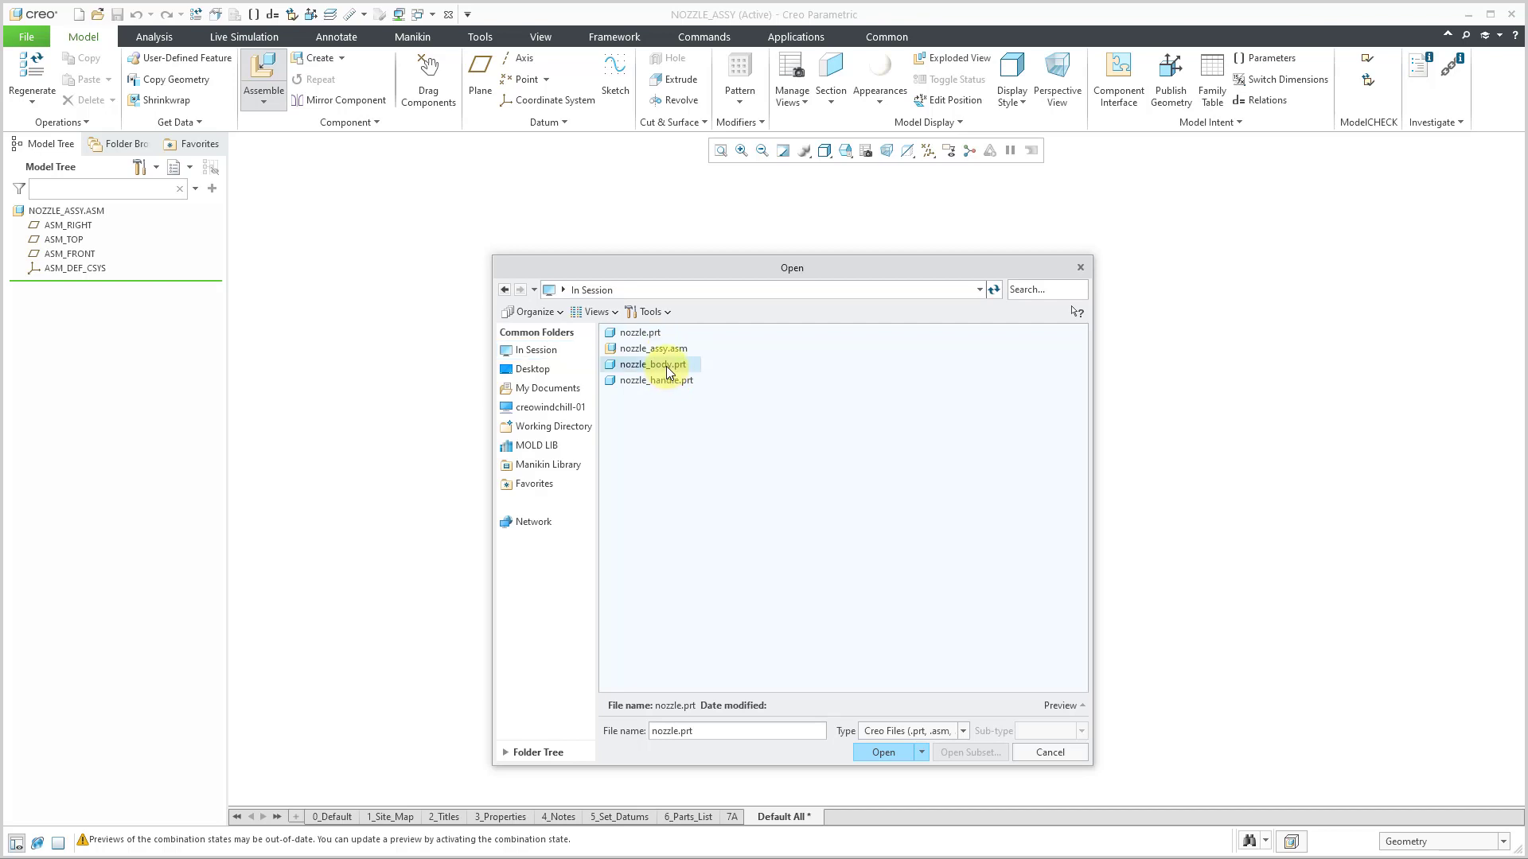
pyautogui.rightClick(636, 436)
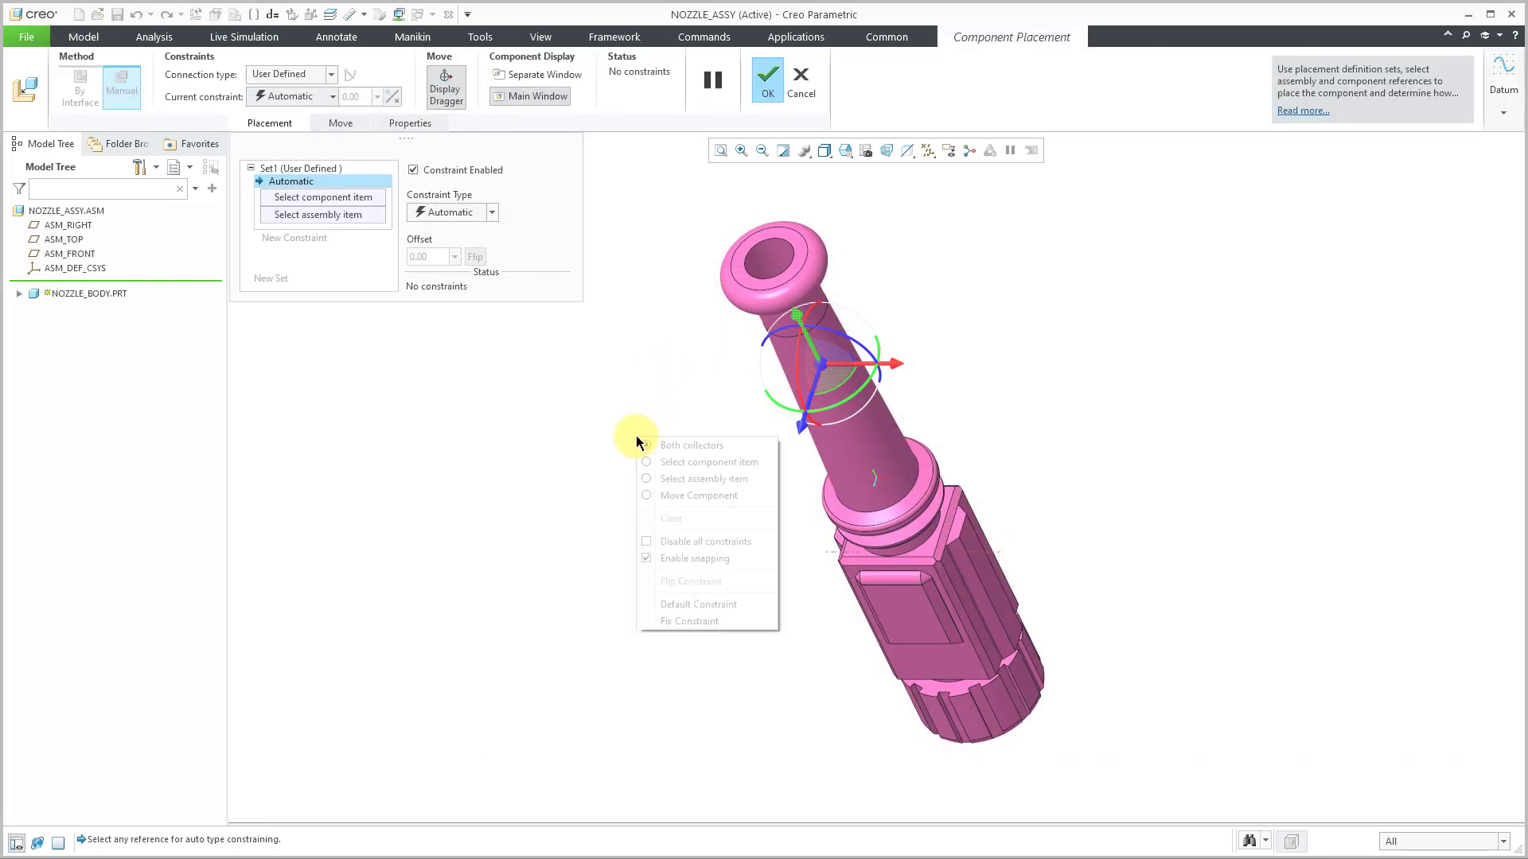
pyautogui.click(683, 605)
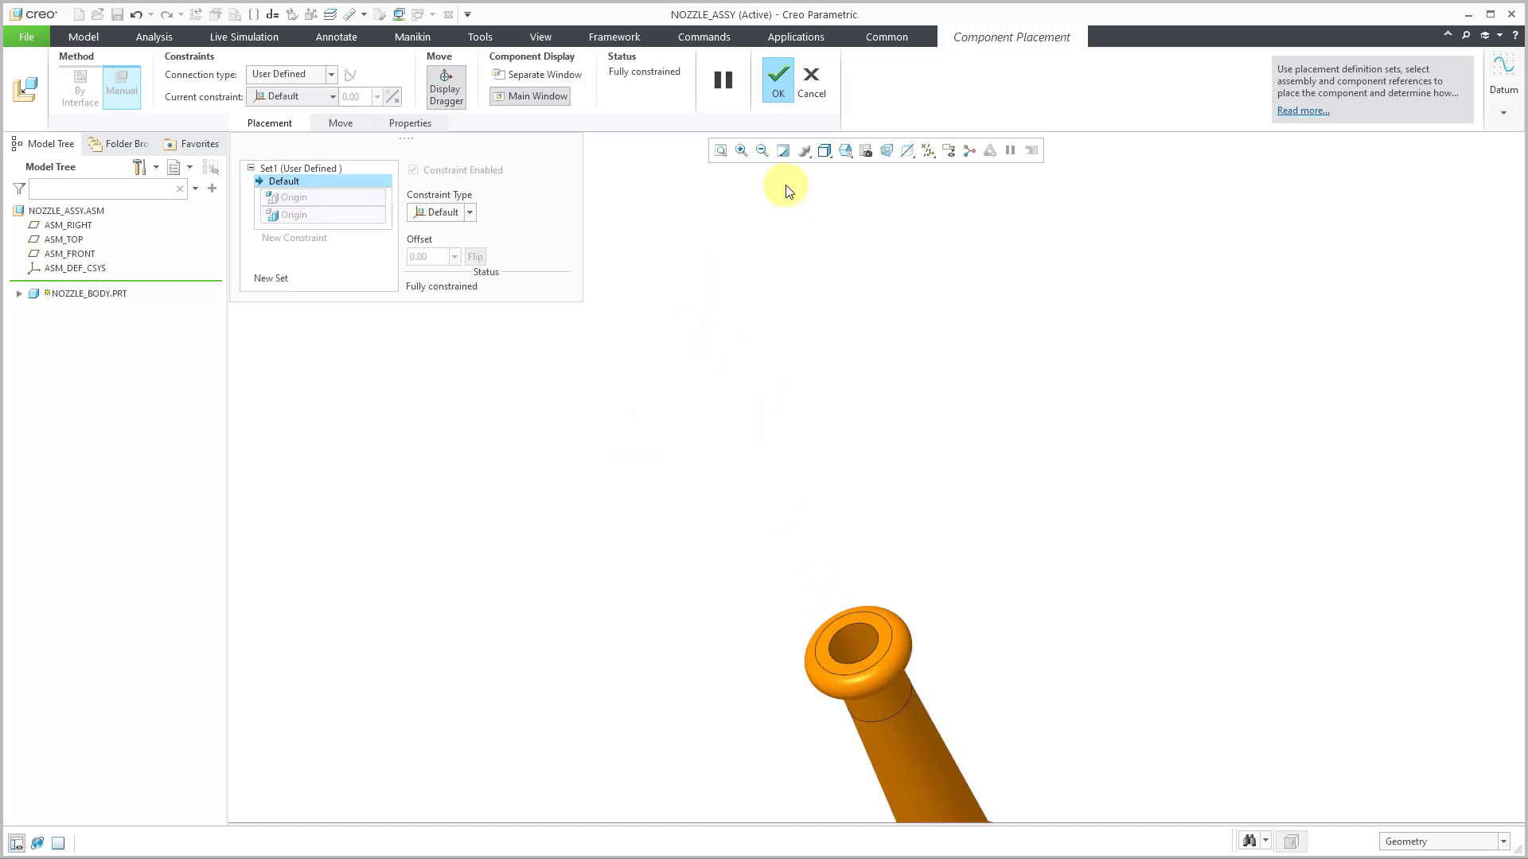
pyautogui.click(778, 82)
# Bring the in-session part nozzle_handle.prt into the assembly and move it clear above the nozzle body.
pyautogui.moveTo(798, 405)
pyautogui.mouseDown(button='middle')
pyautogui.moveTo(764, 437)
pyautogui.moveTo(647, 437)
pyautogui.moveTo(649, 453)
pyautogui.mouseUp(button='middle')
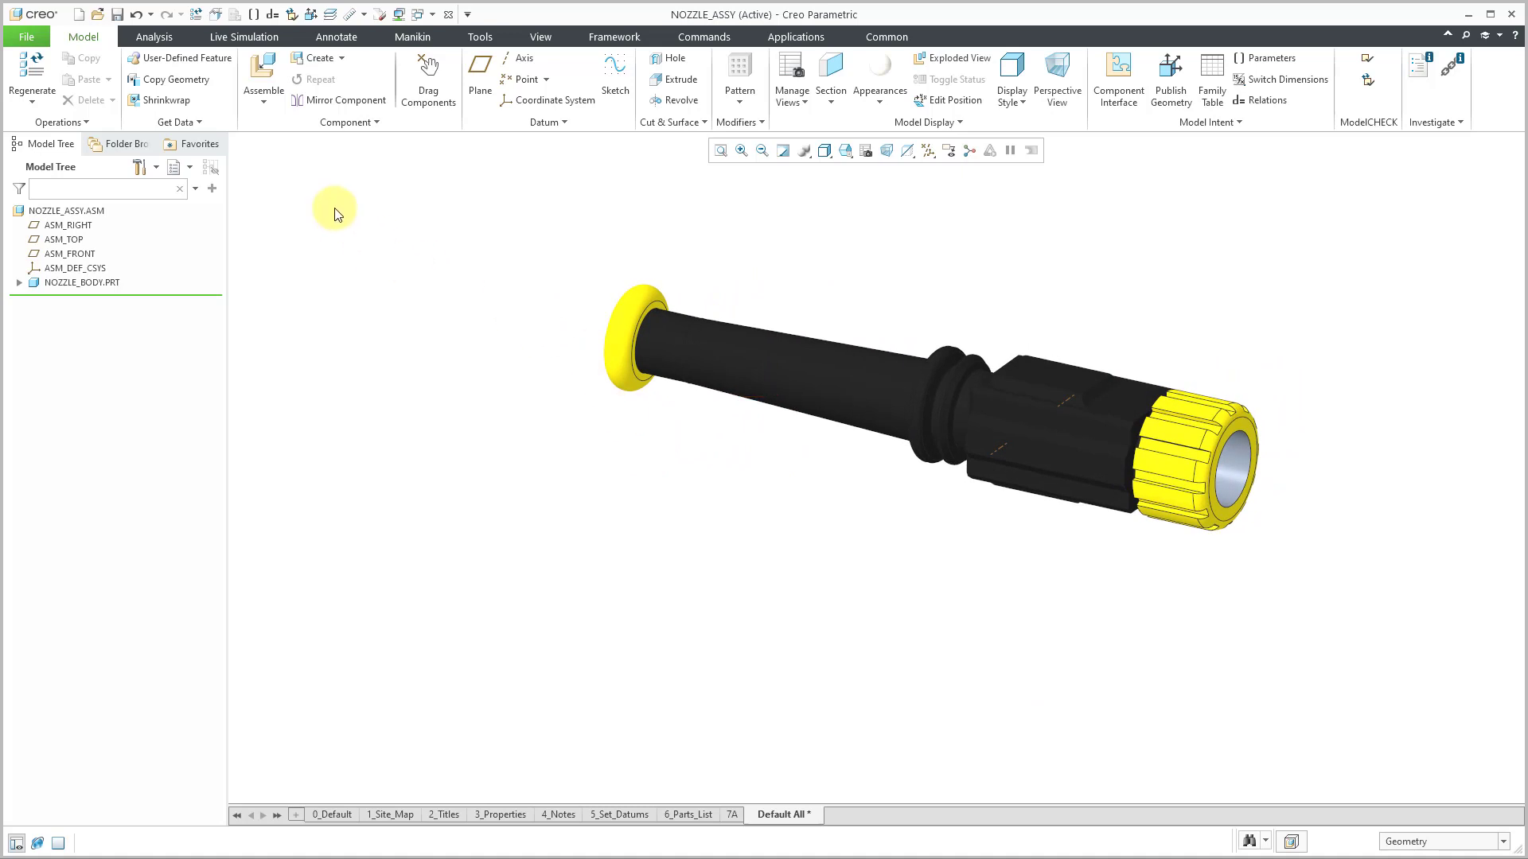
pyautogui.click(262, 72)
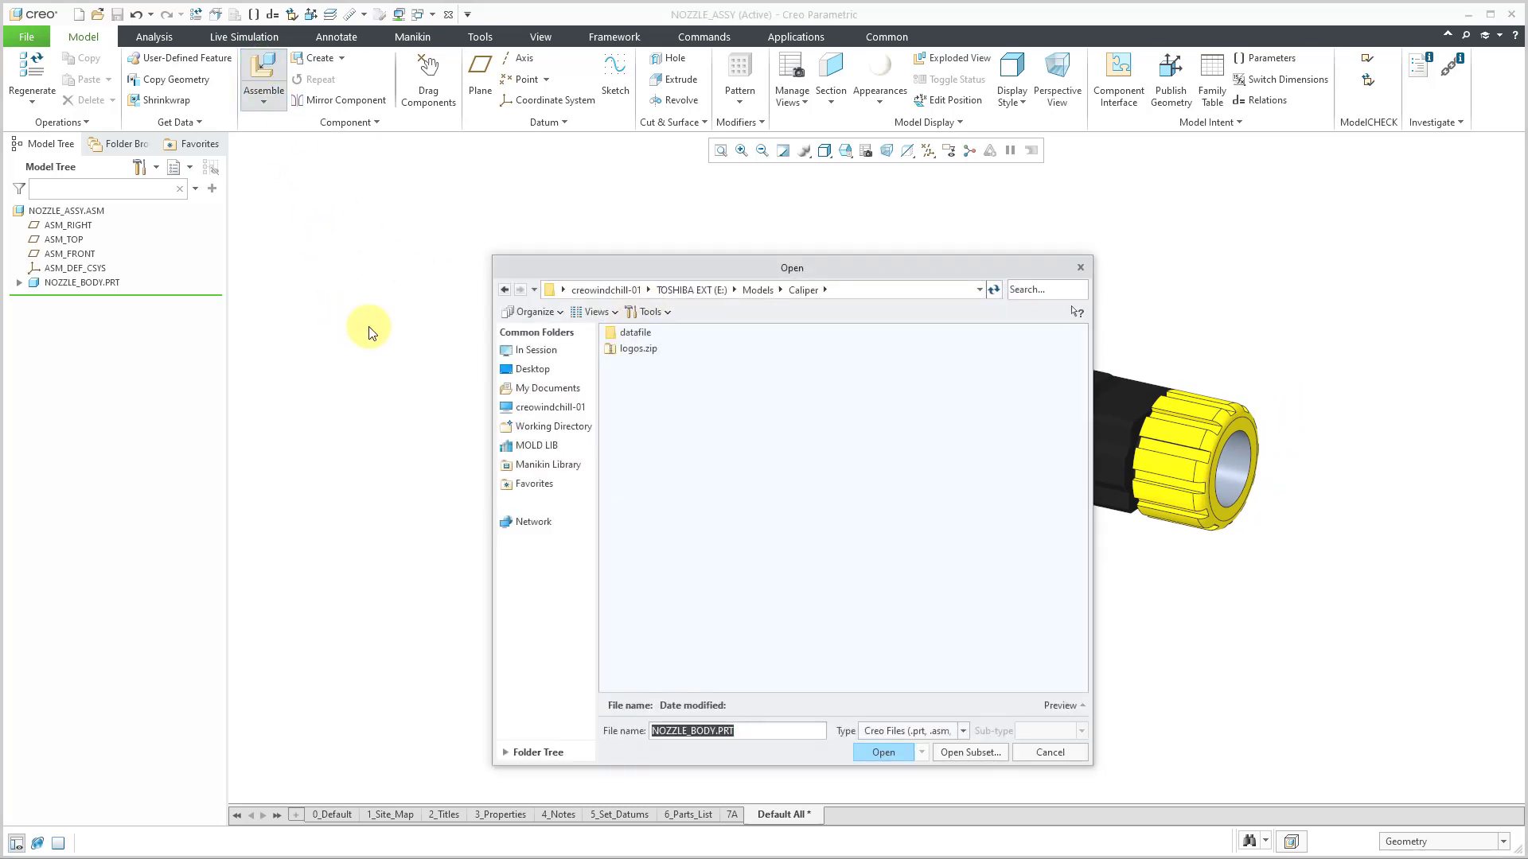
pyautogui.click(551, 350)
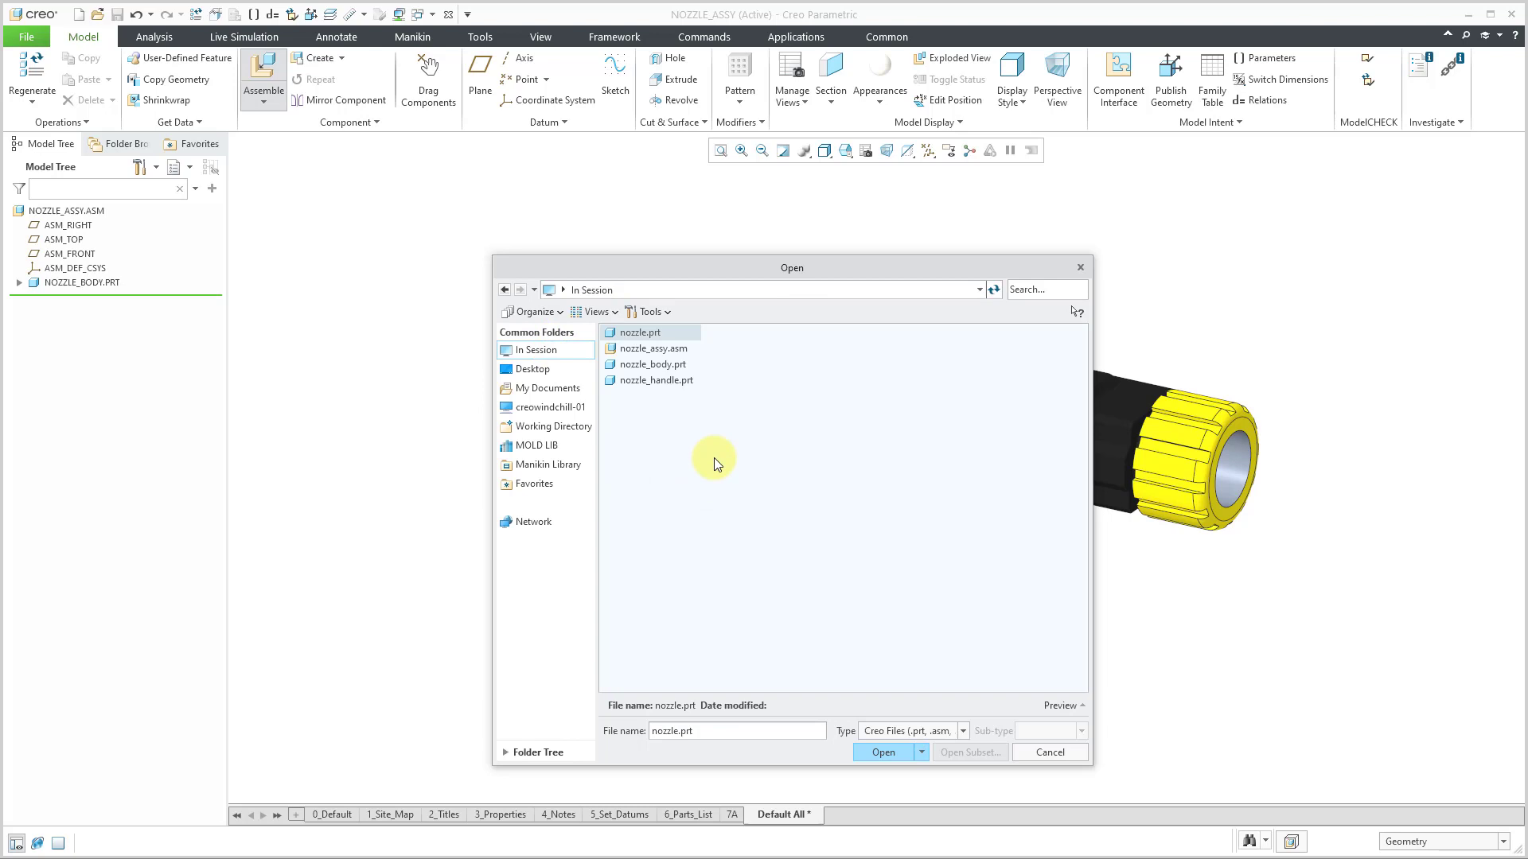
pyautogui.doubleClick(664, 381)
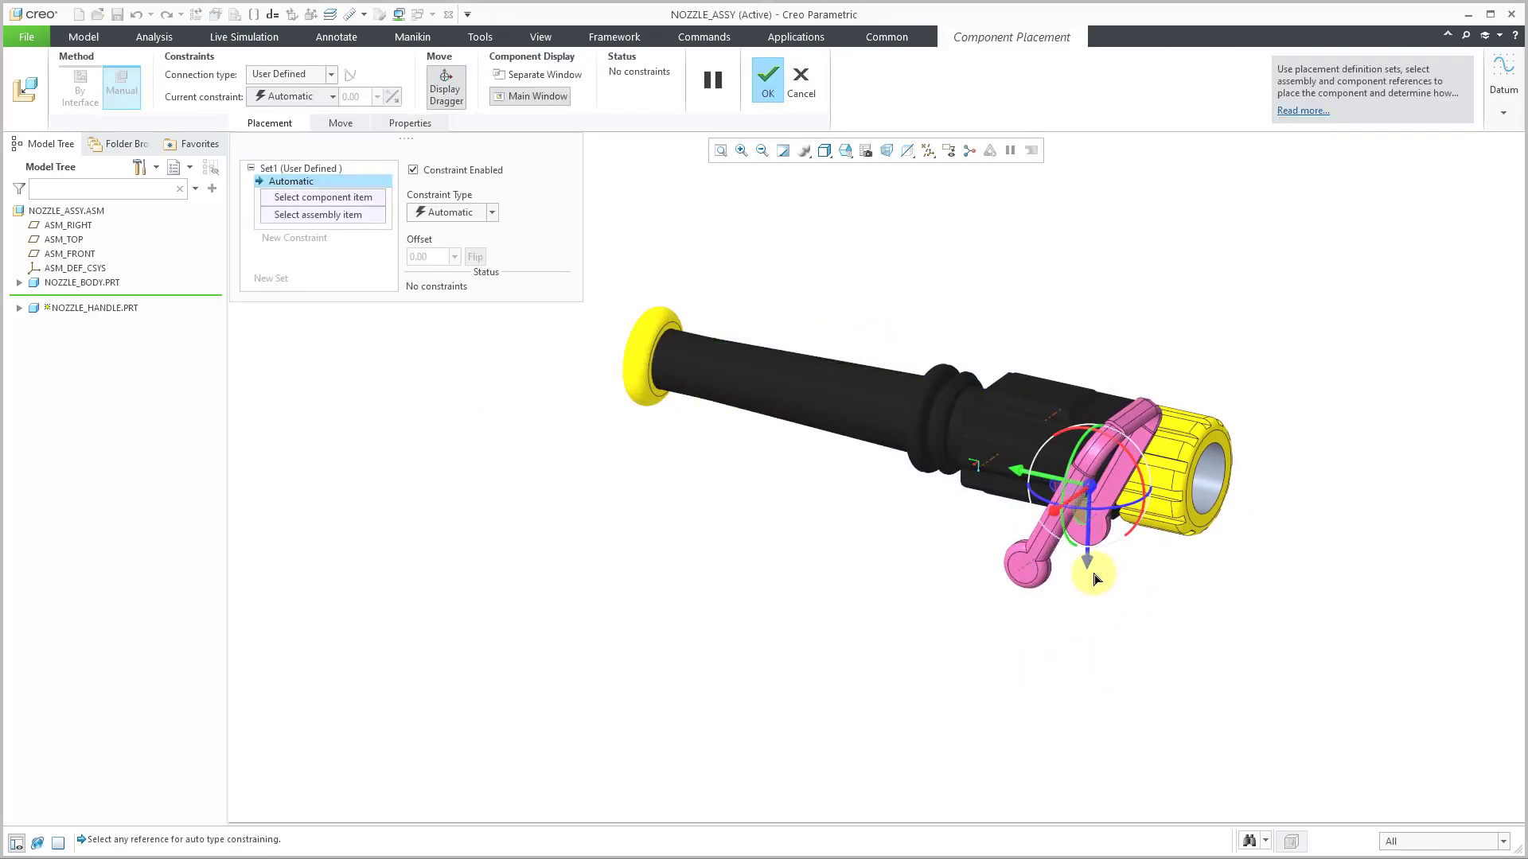
pyautogui.moveTo(1090, 568); pyautogui.dragTo(1081, 352)
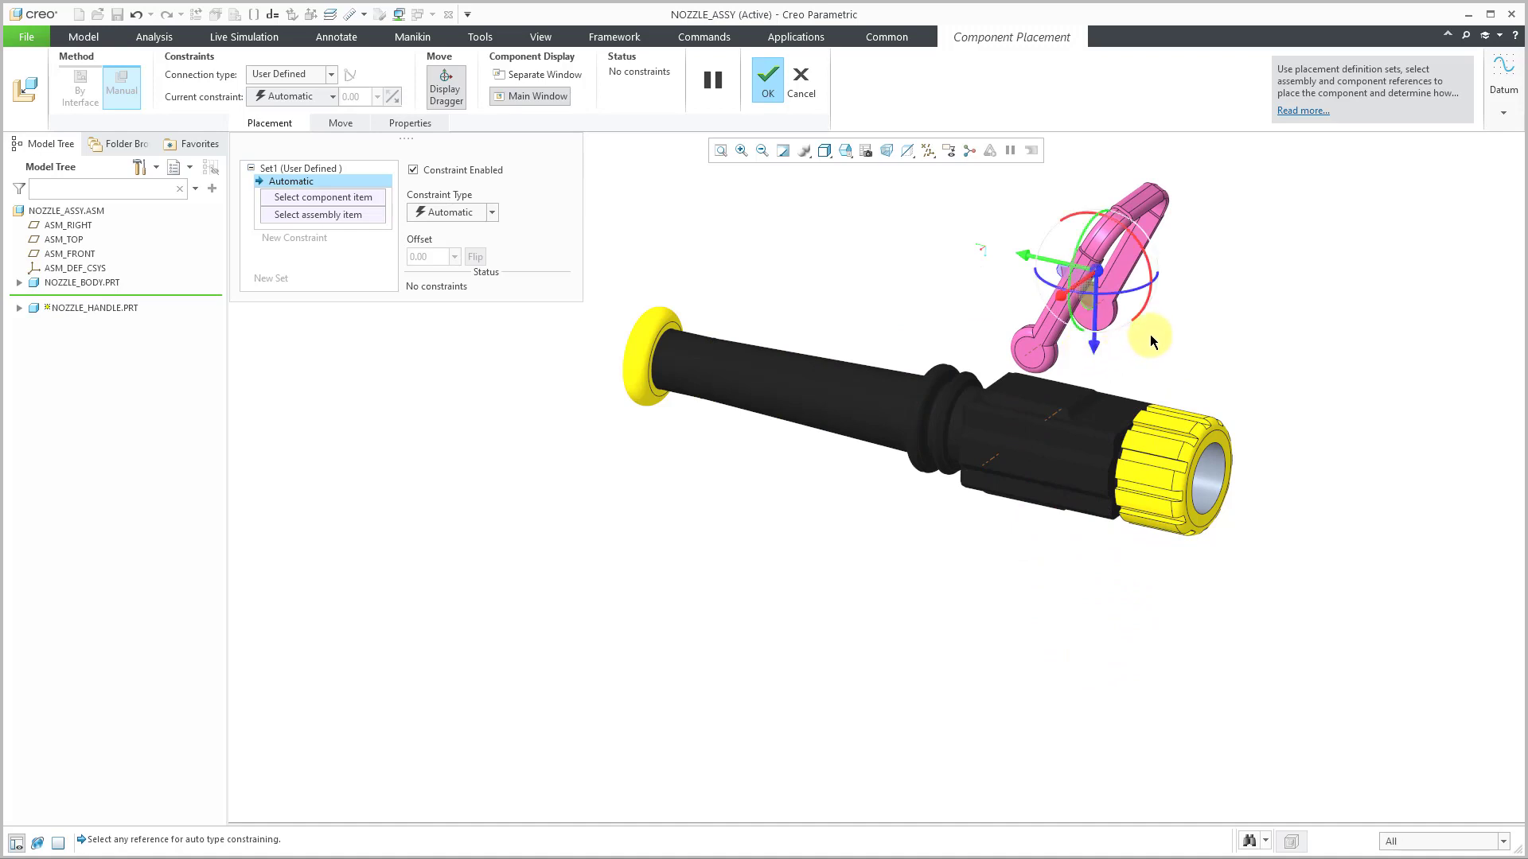
# Give the handle a Pin connection and align its axis A_10 with the corresponding pivot axis on the nozzle body, filtering the selection to Axis.
pyautogui.scroll(2, 1151, 340)
pyautogui.scroll(2, 955, 436)
pyautogui.scroll(2, 919, 533)
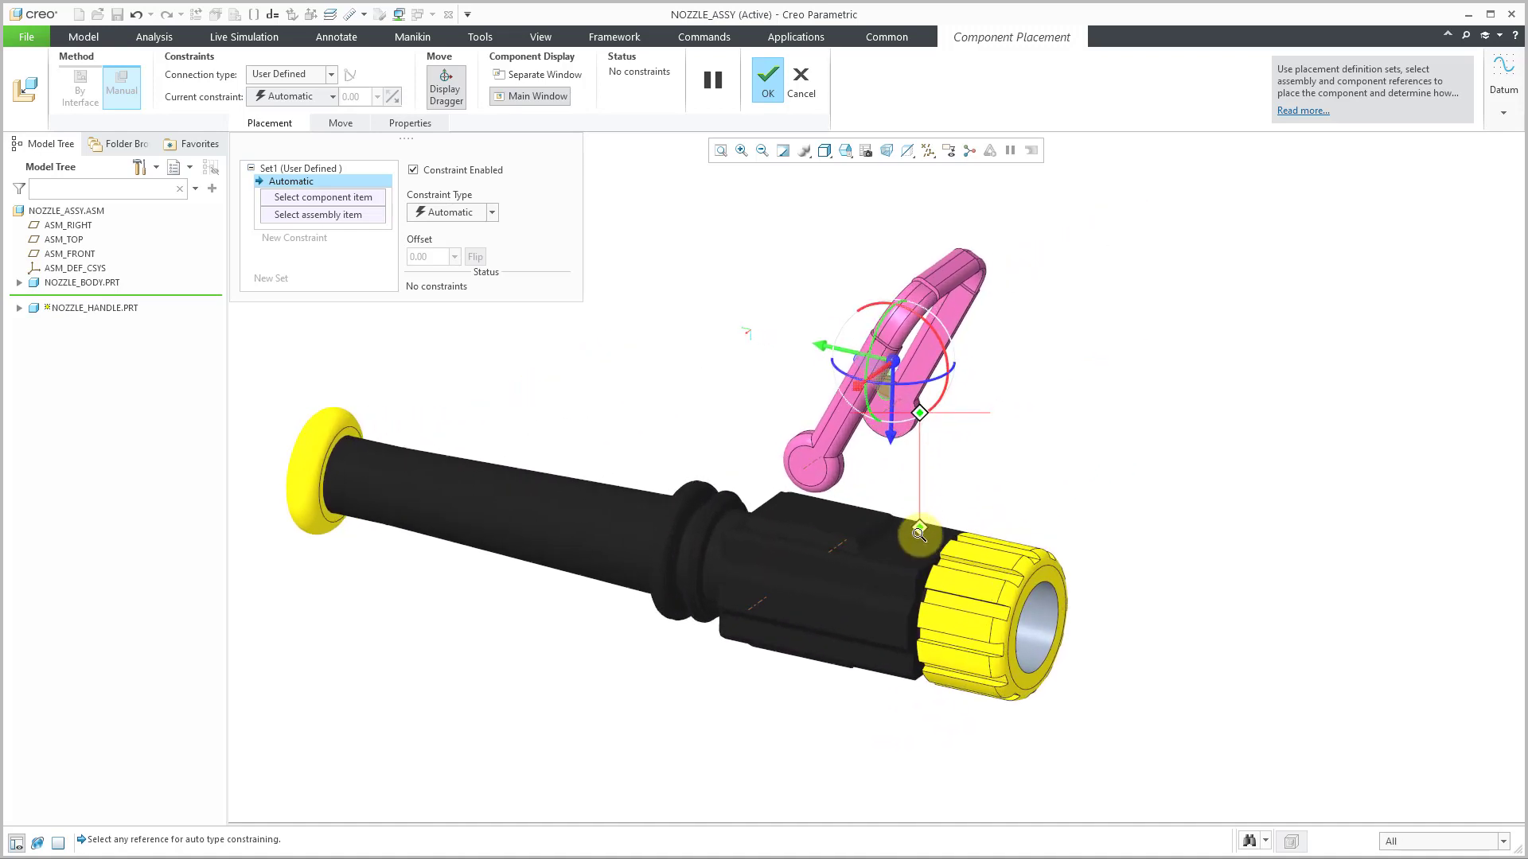
pyautogui.scroll(2, 919, 533)
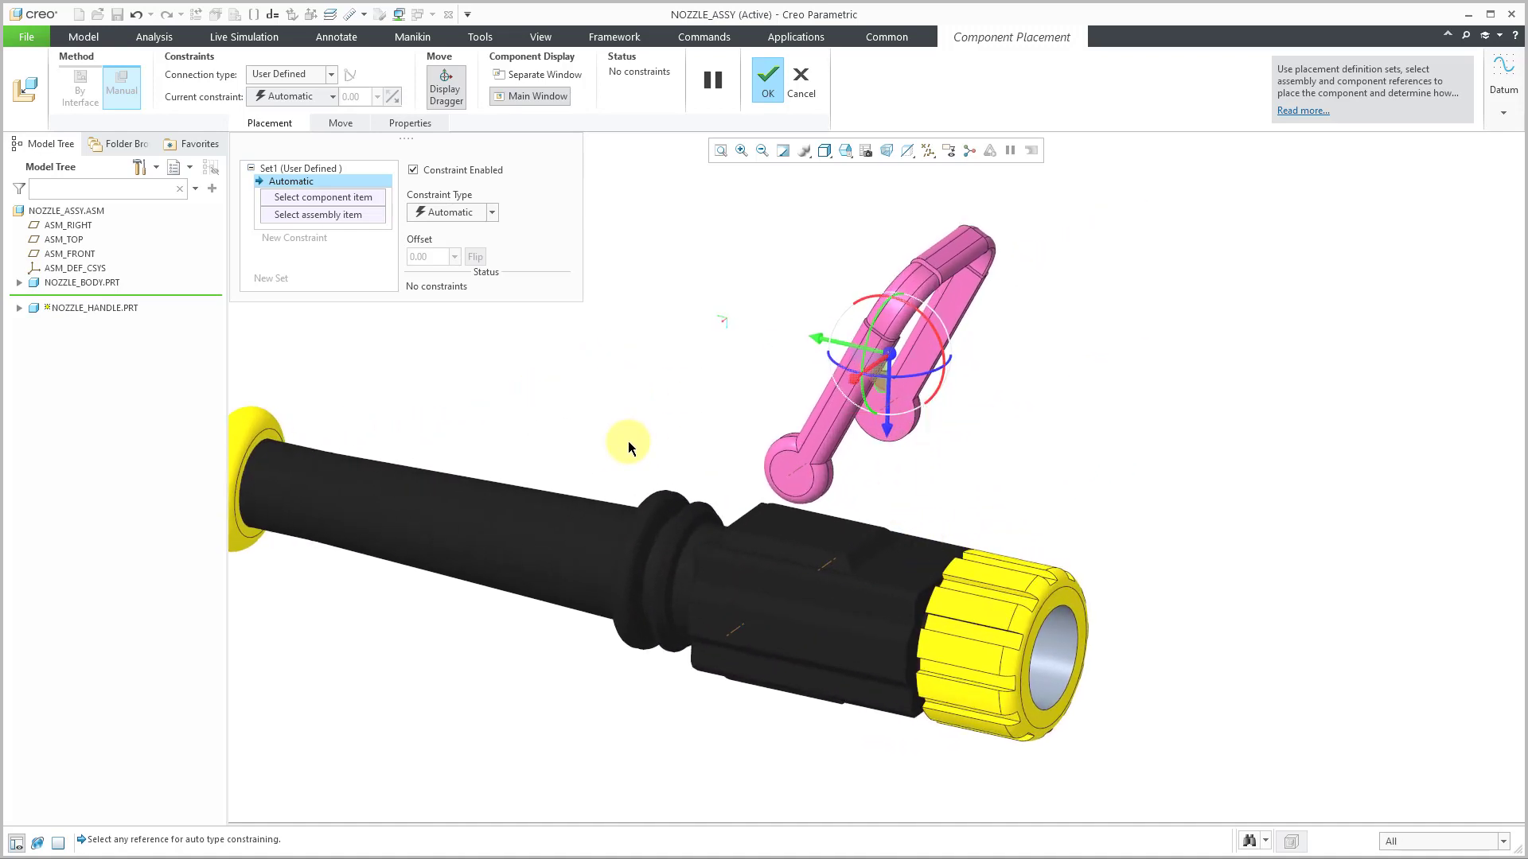
pyautogui.click(333, 78)
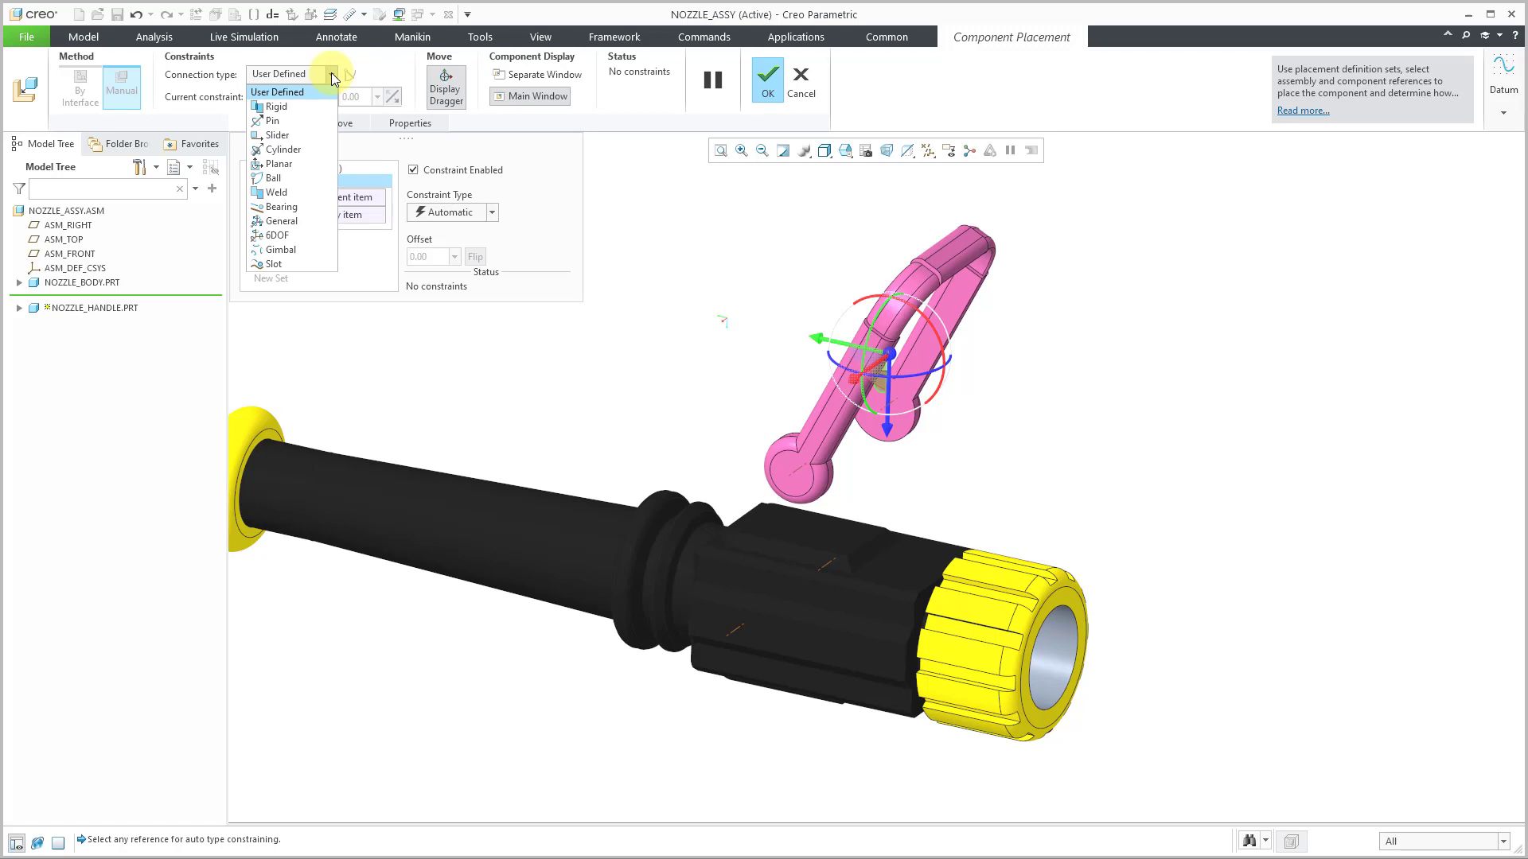
pyautogui.click(310, 126)
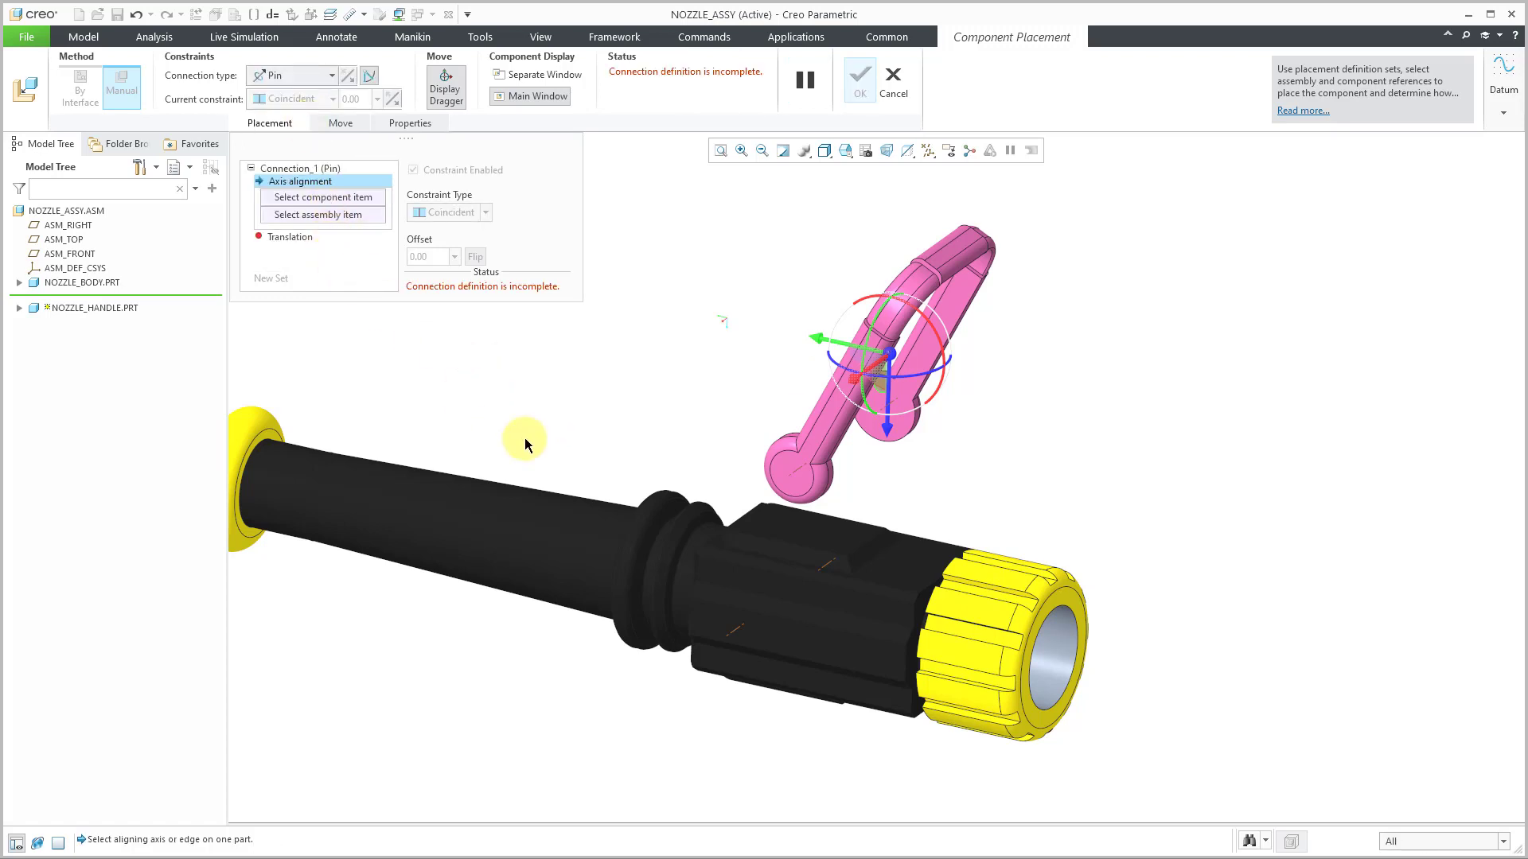
pyautogui.click(791, 481)
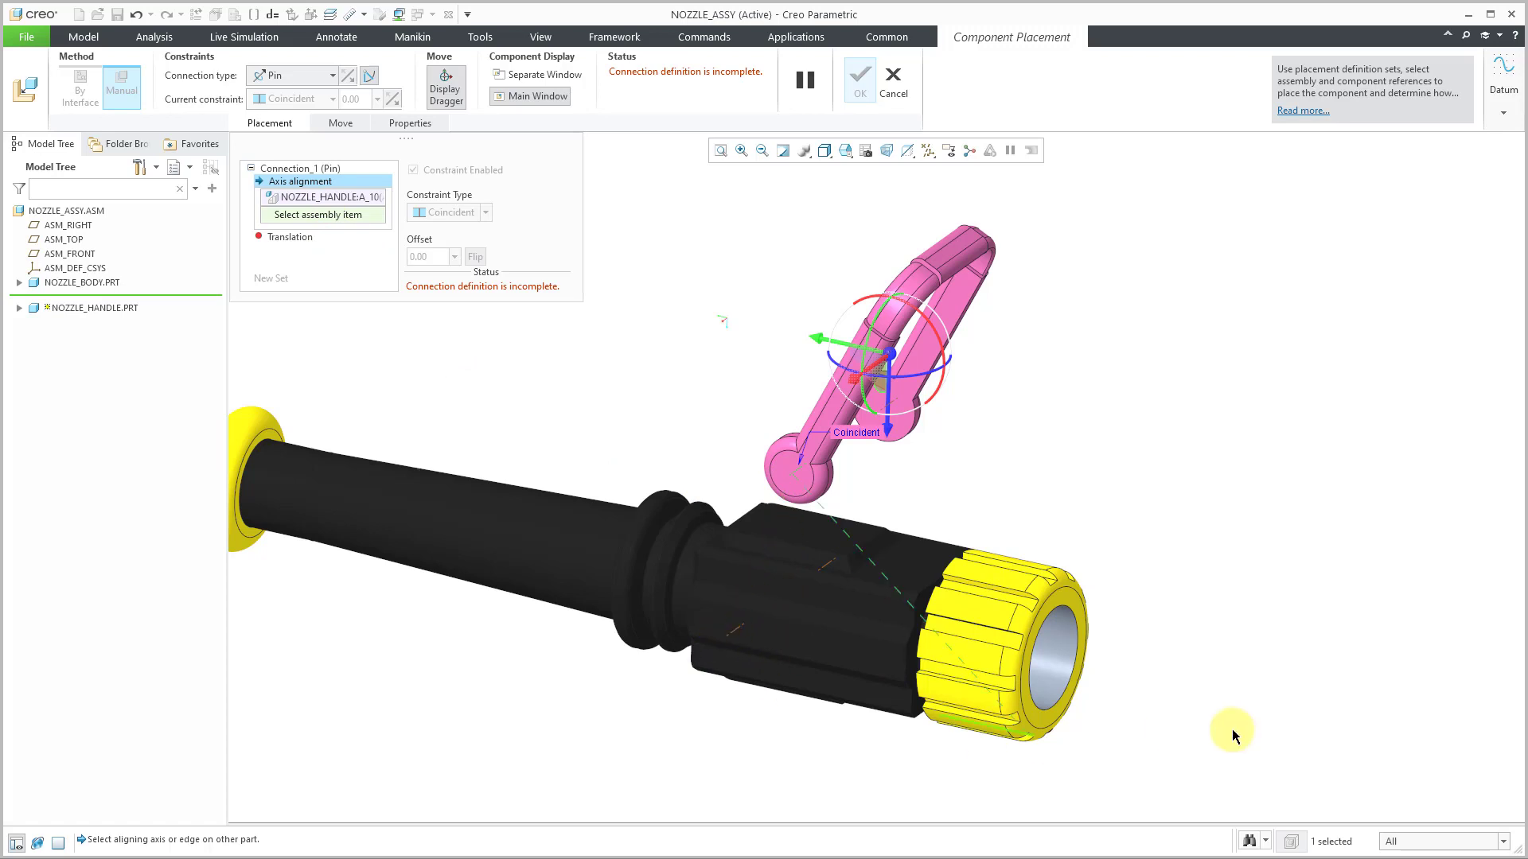
pyautogui.click(1469, 848)
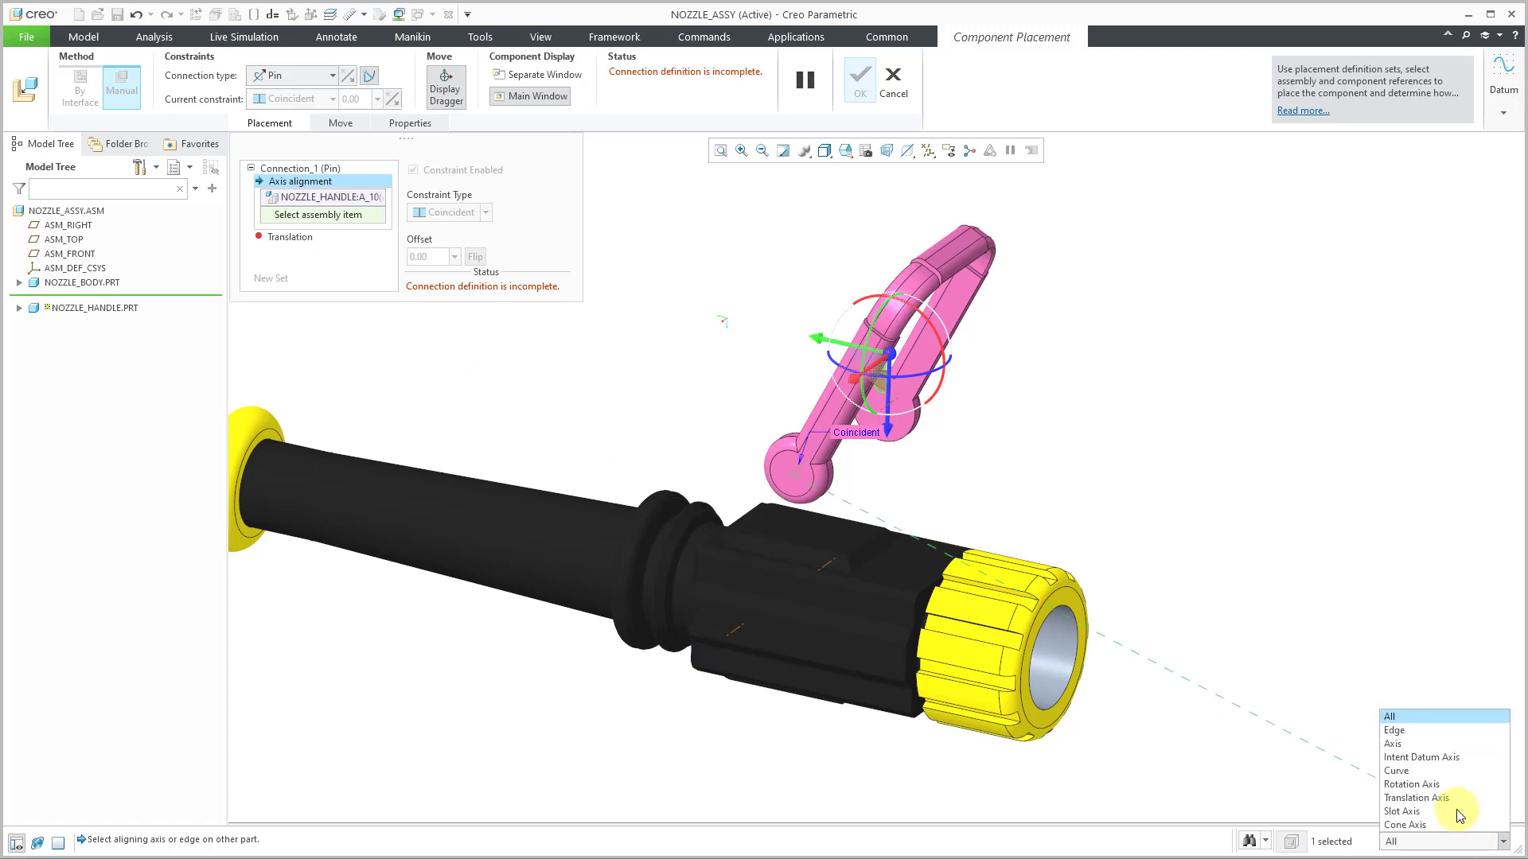
pyautogui.click(1442, 744)
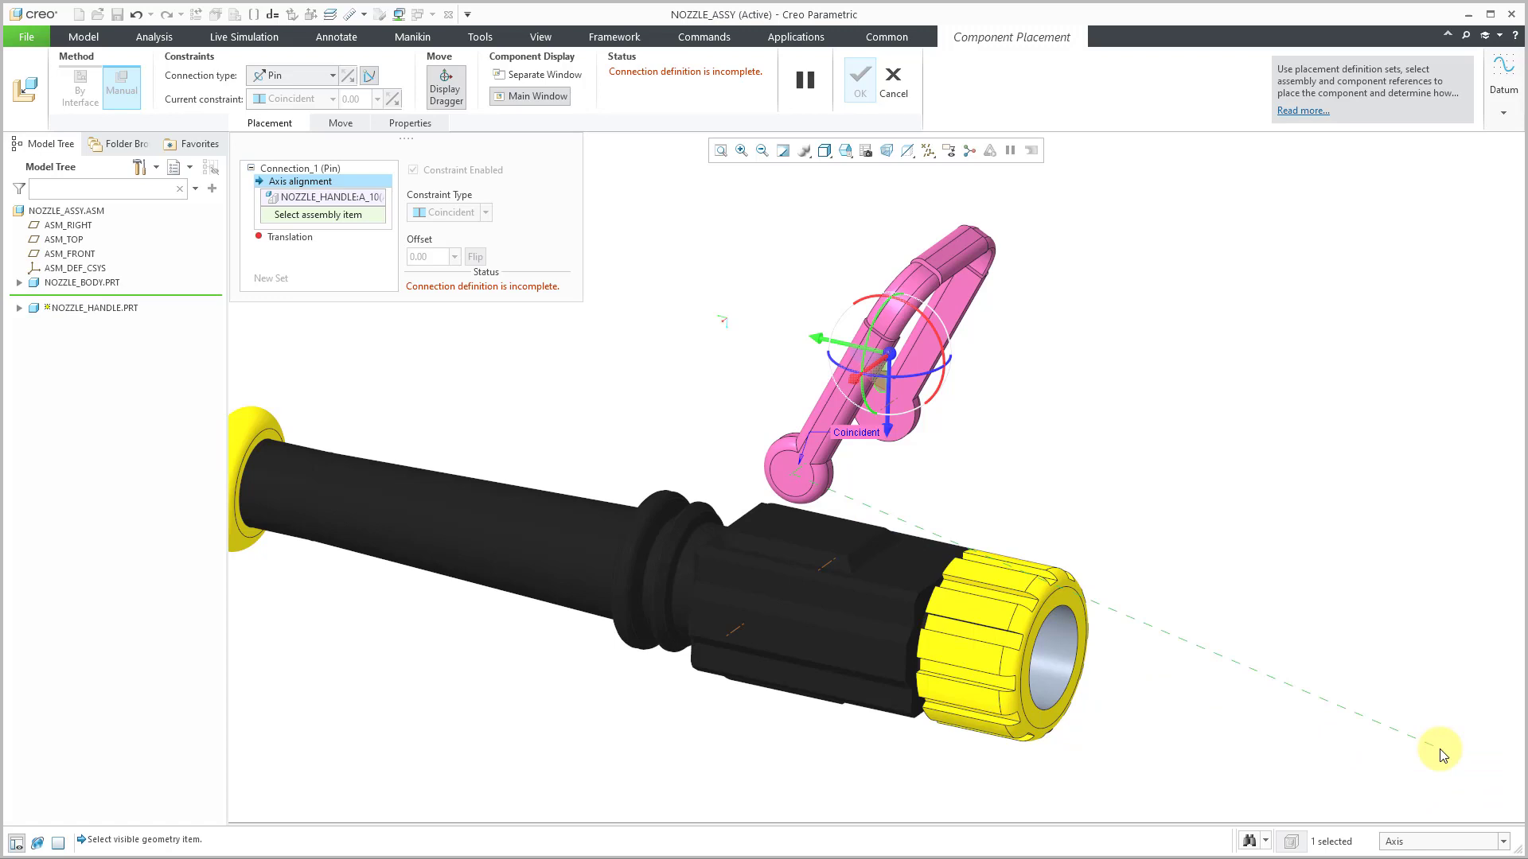
pyautogui.click(729, 633)
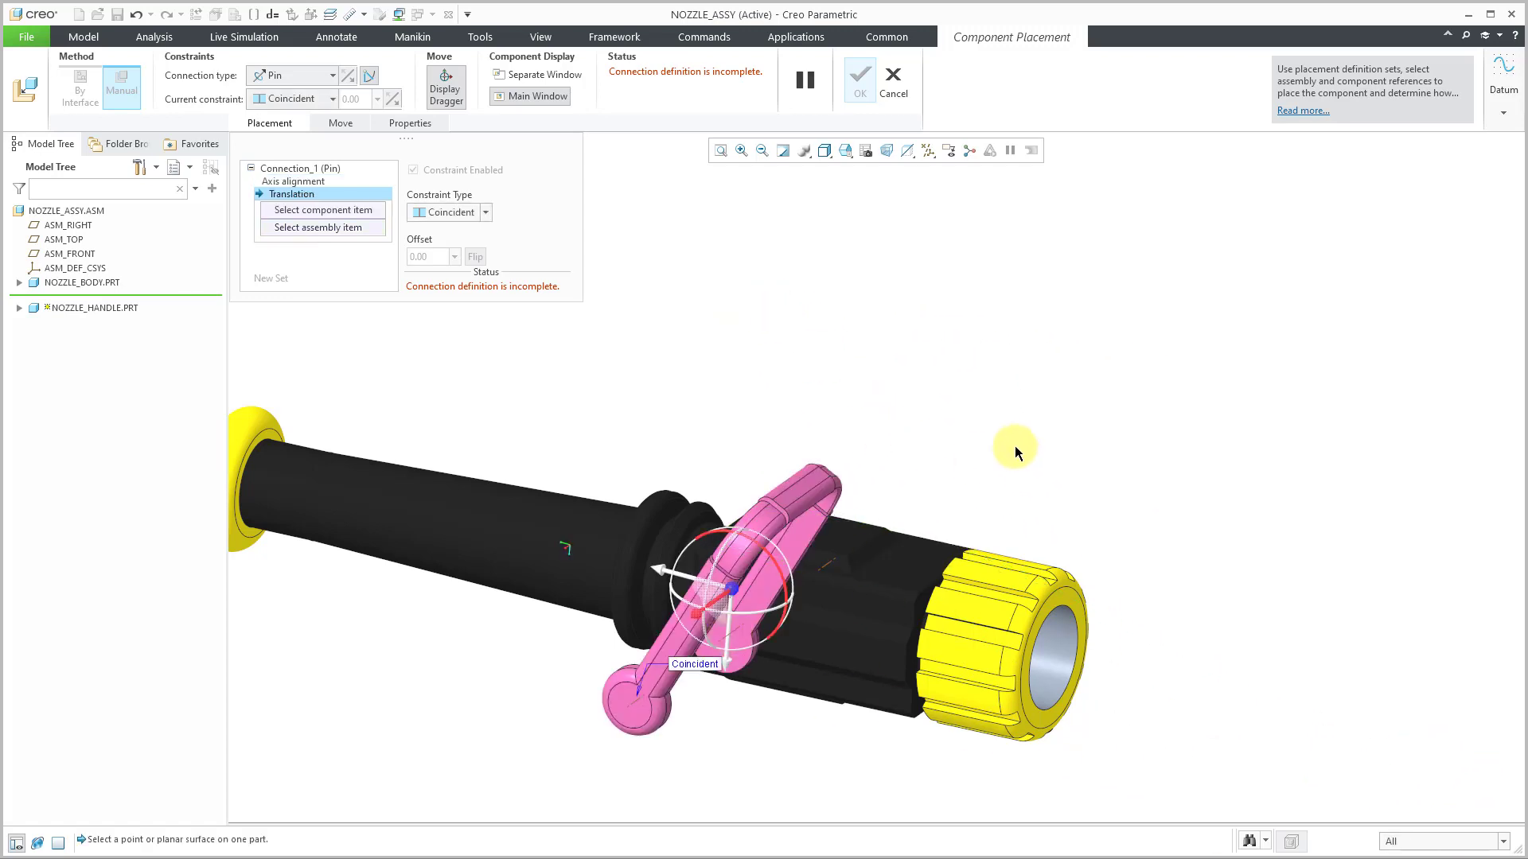
# Define the pin's translation as Coincident between the inner flat face of a handle arm and the flat side face of the nozzle body.
pyautogui.moveTo(1016, 452); pyautogui.dragTo(968, 443, button='middle')
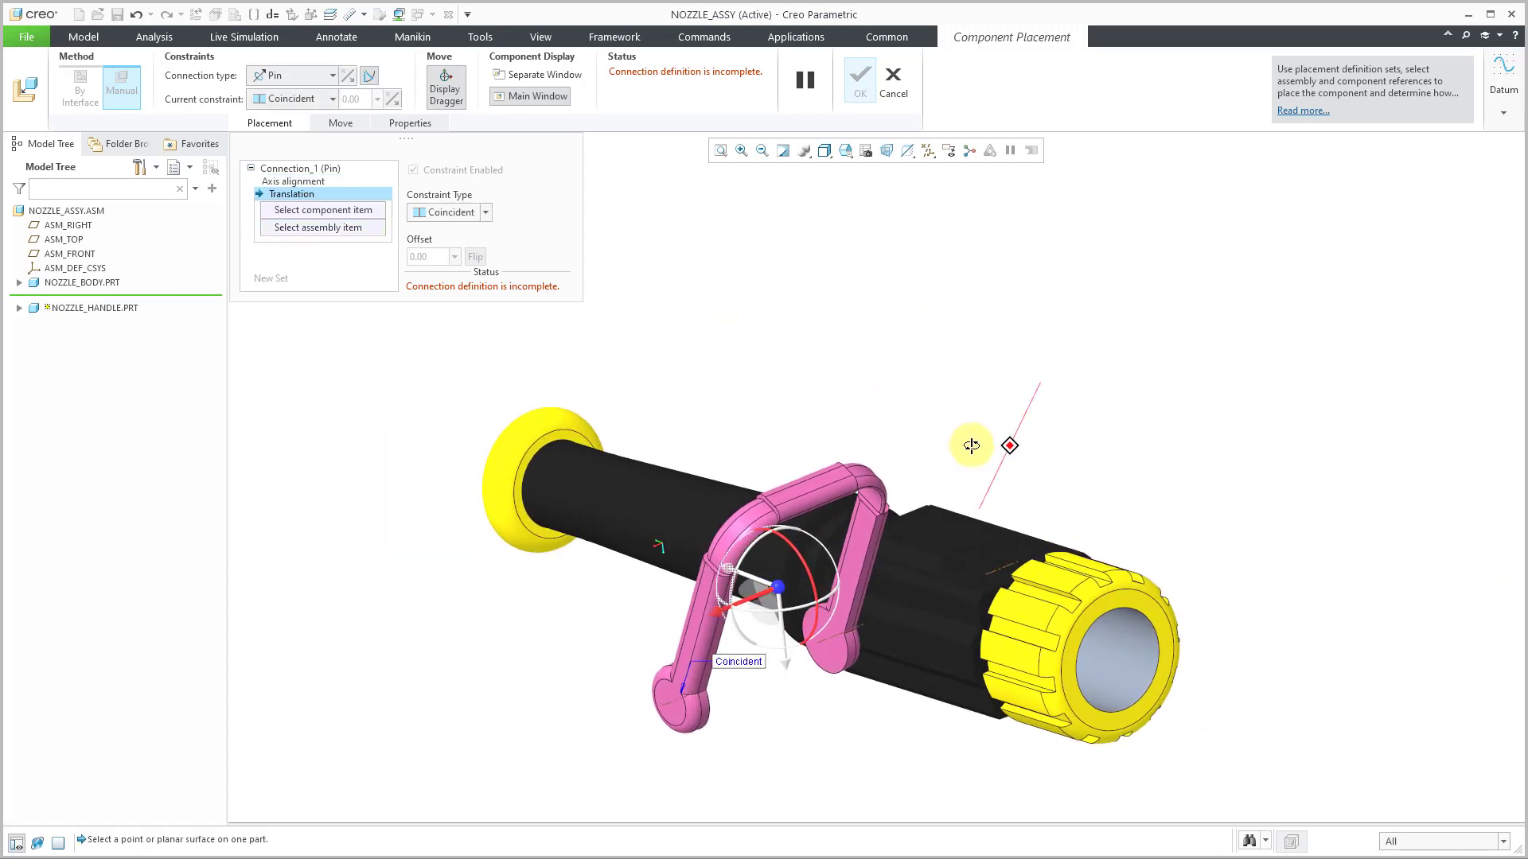
pyautogui.click(880, 650)
pyautogui.moveTo(778, 705); pyautogui.dragTo(830, 710, button='middle')
pyautogui.click(830, 711)
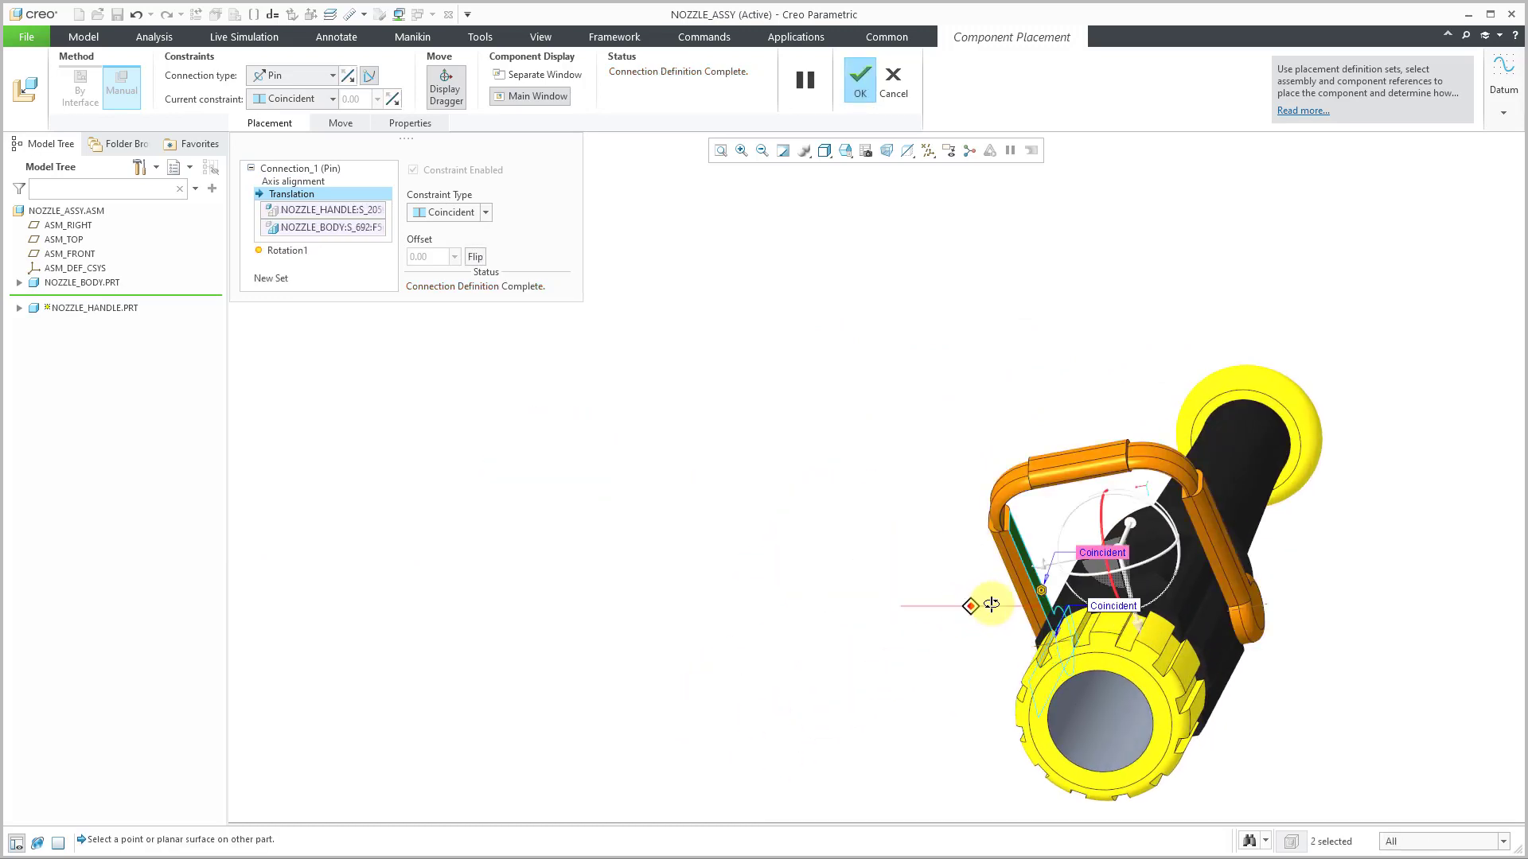
# Set the pin's rotation axis zero references to the handle arm's flat edge face and the flat underside face of the nozzle body.
pyautogui.moveTo(971, 607); pyautogui.dragTo(1055, 382, button='middle')
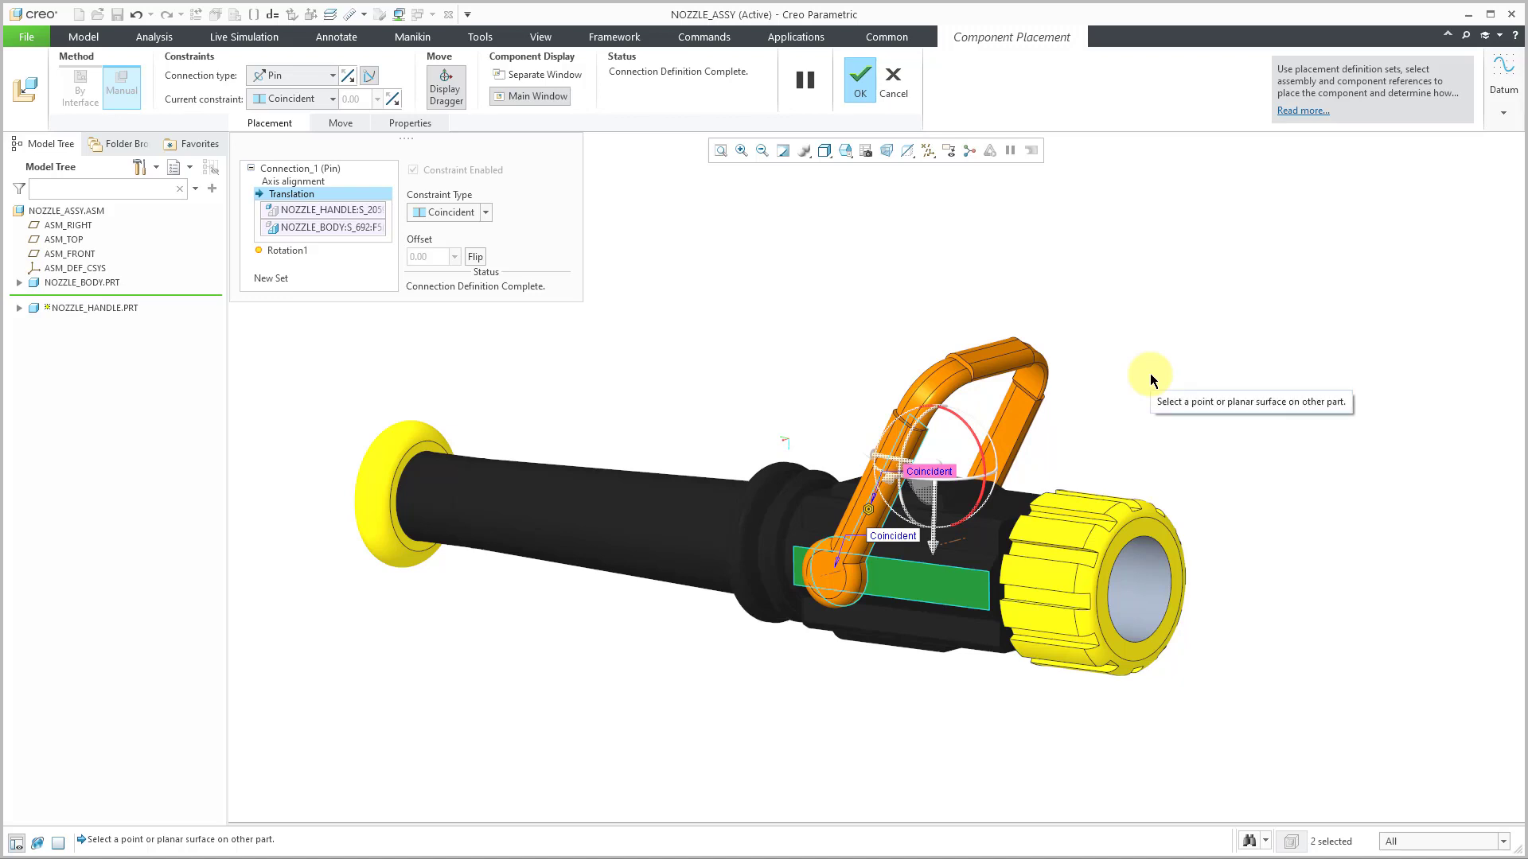
pyautogui.click(288, 250)
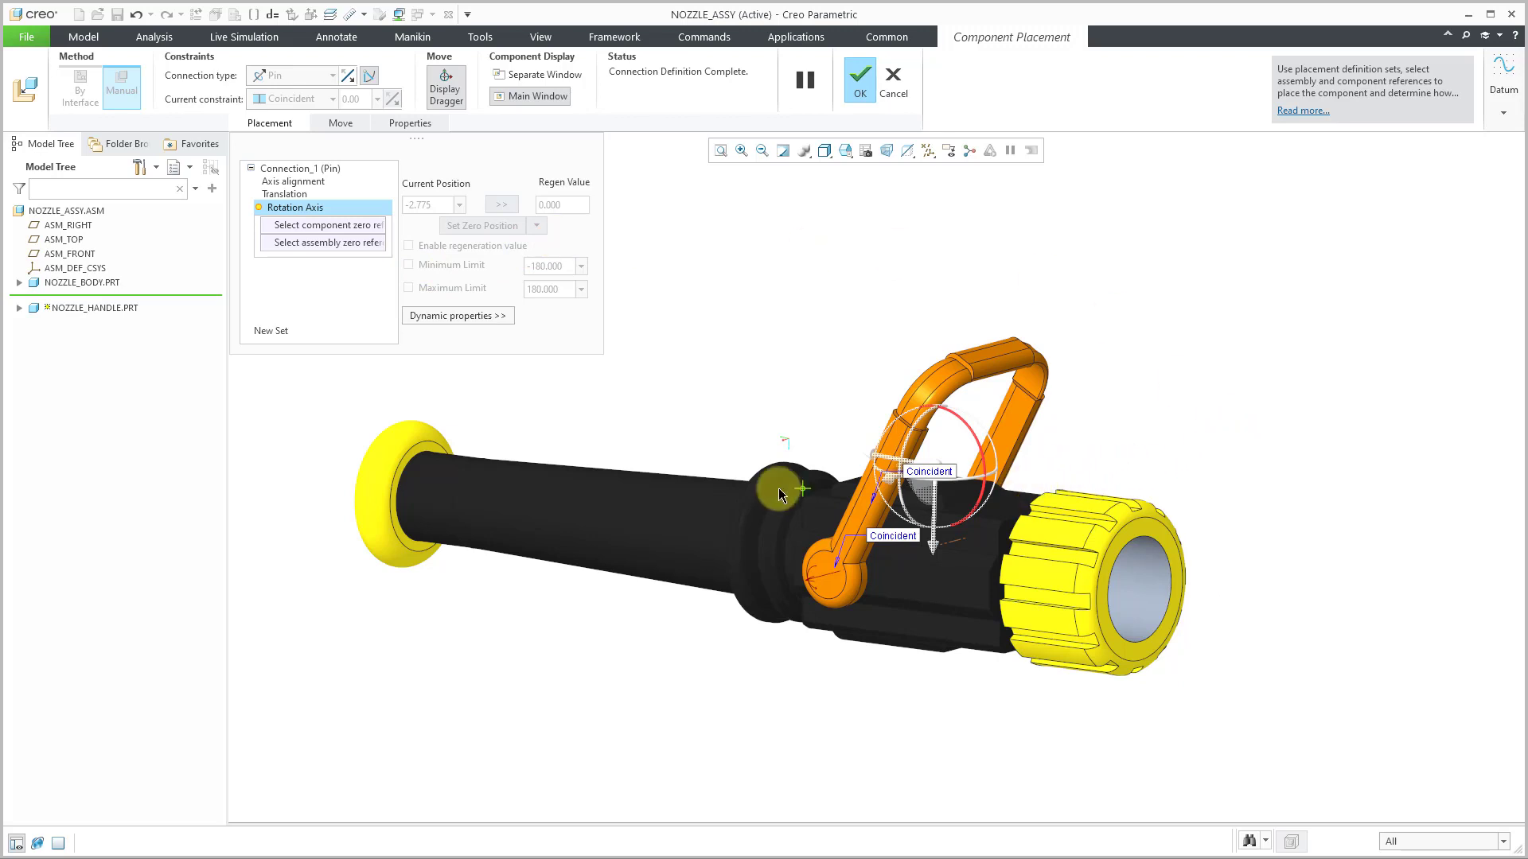
pyautogui.scroll(5, 891, 501)
pyautogui.scroll(-3, 858, 364)
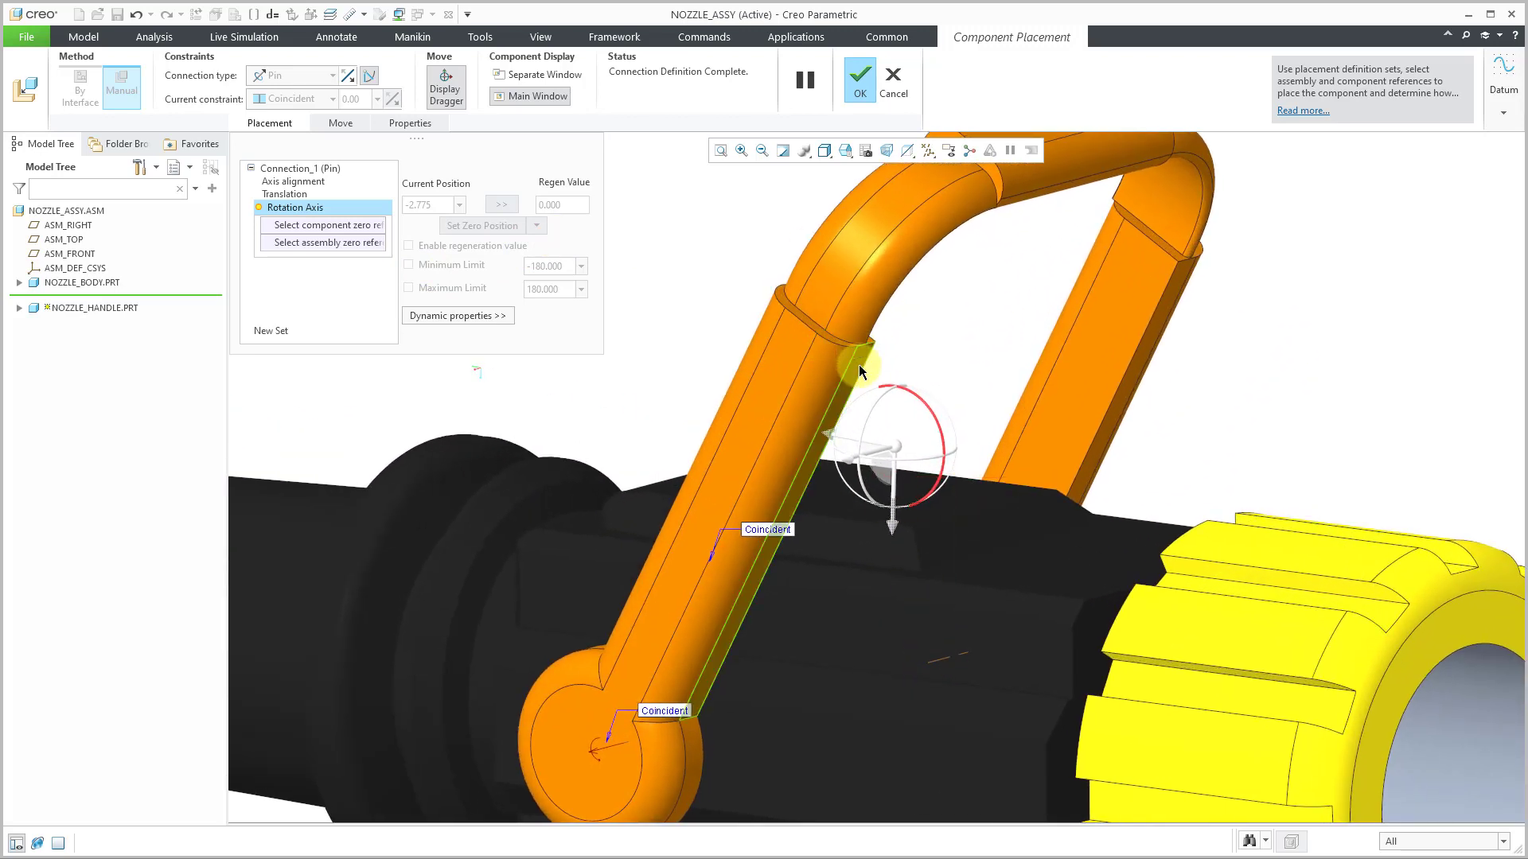
pyautogui.click(858, 365)
pyautogui.scroll(-2, 945, 339)
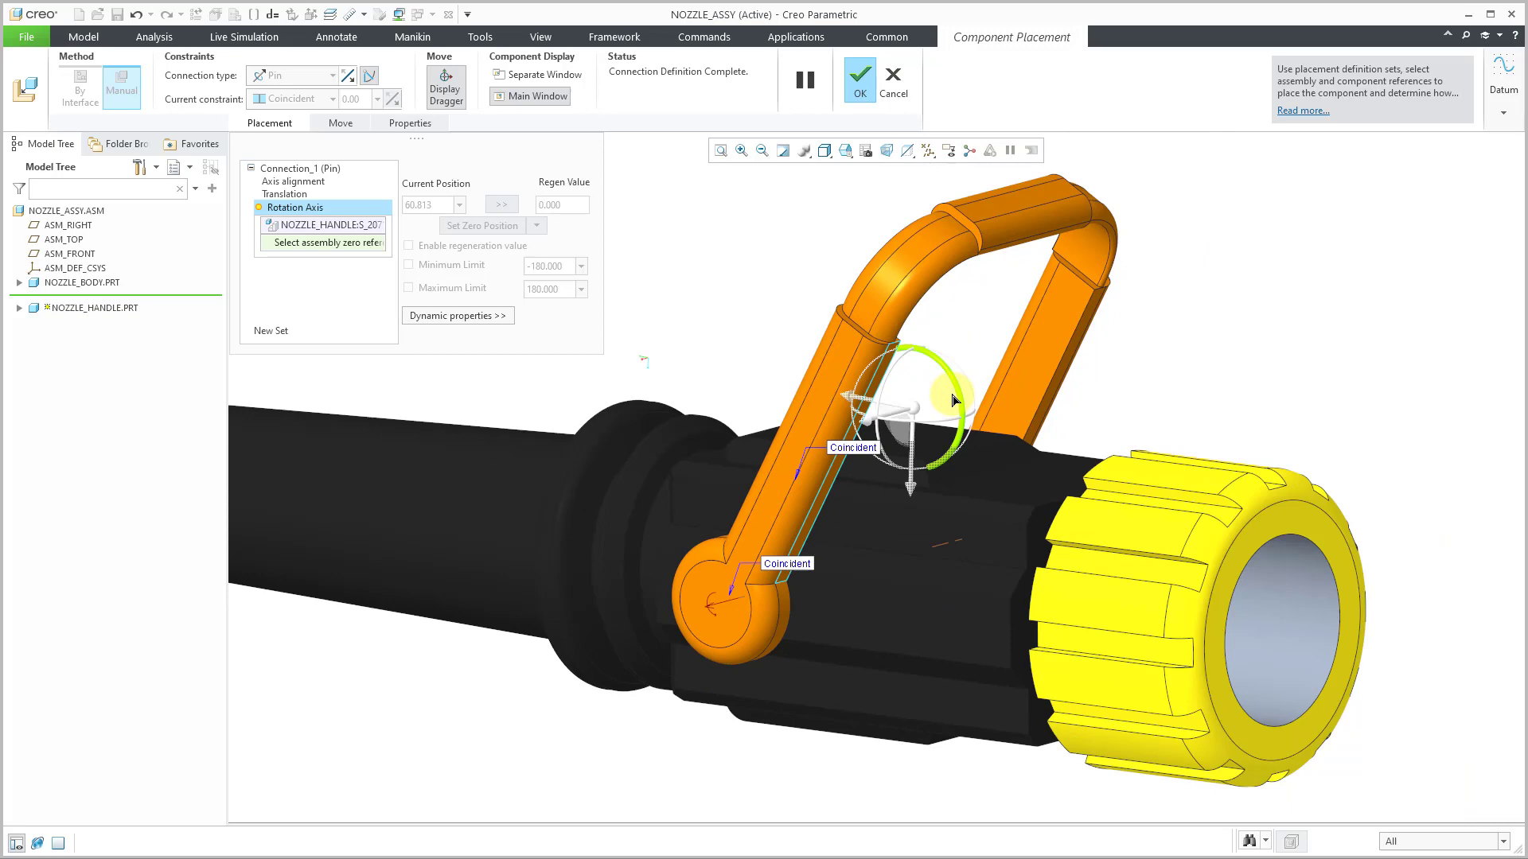
pyautogui.moveTo(945, 338); pyautogui.dragTo(948, 633, button='middle')
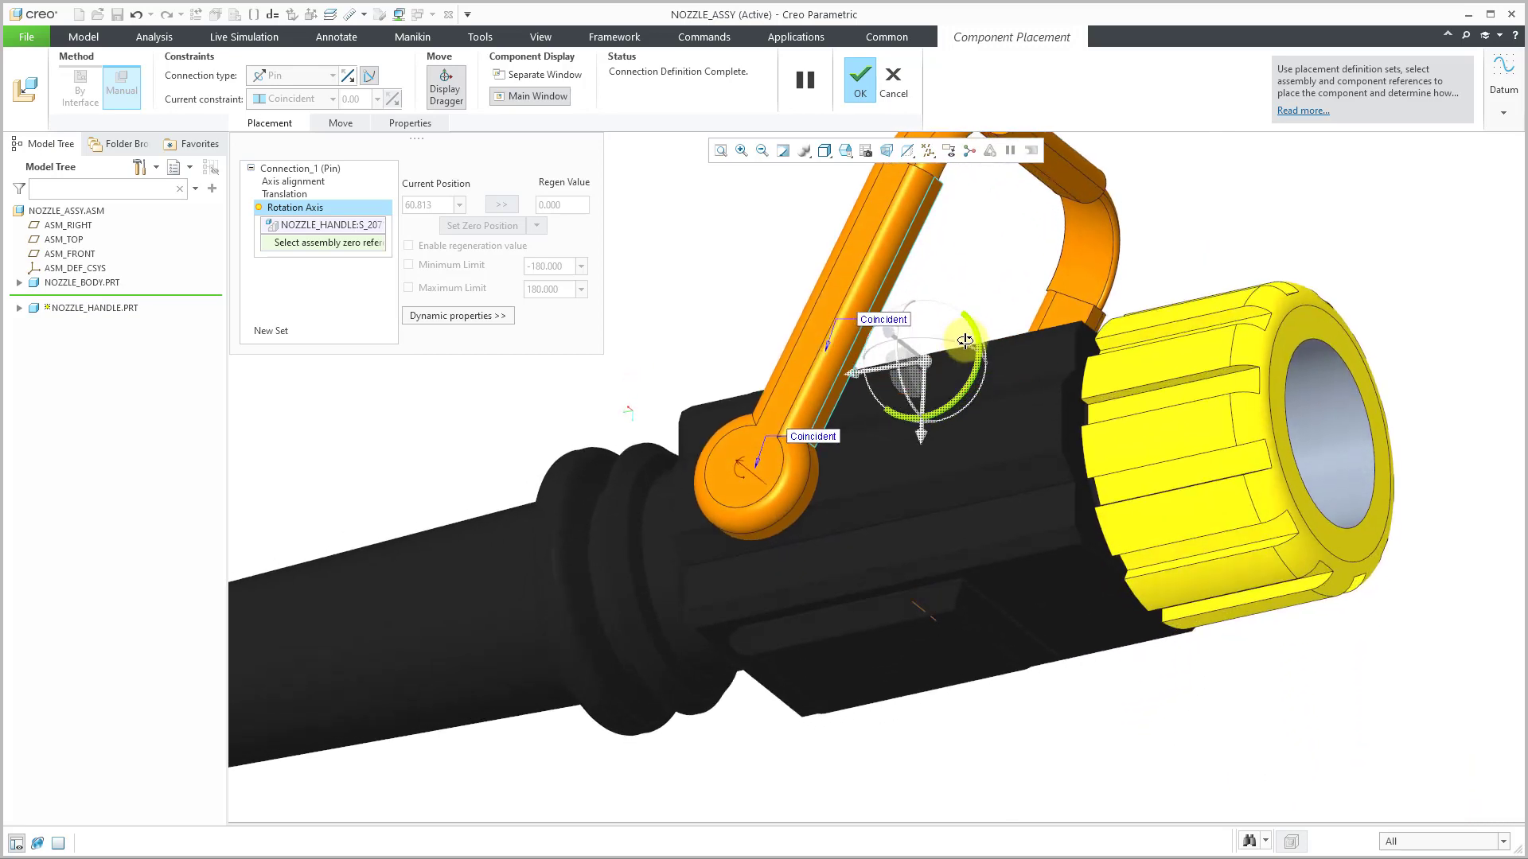
pyautogui.click(943, 645)
pyautogui.moveTo(1011, 403); pyautogui.dragTo(880, 647, button='middle')
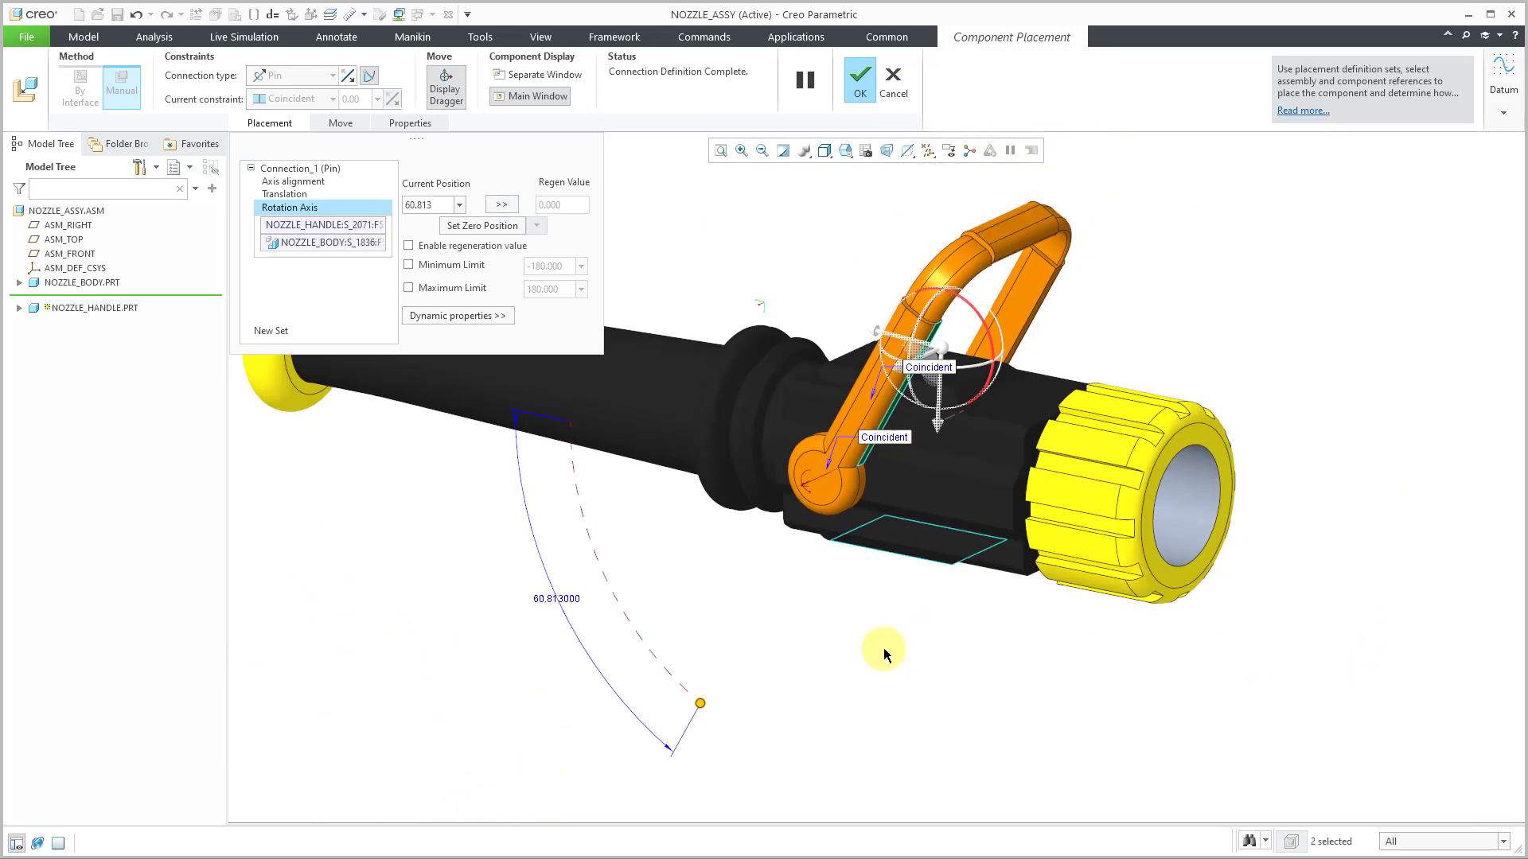
# Use the current 60.813 position as the rotation axis regeneration value, and enable the regeneration value and the minimum and maximum limits.
pyautogui.click(503, 205)
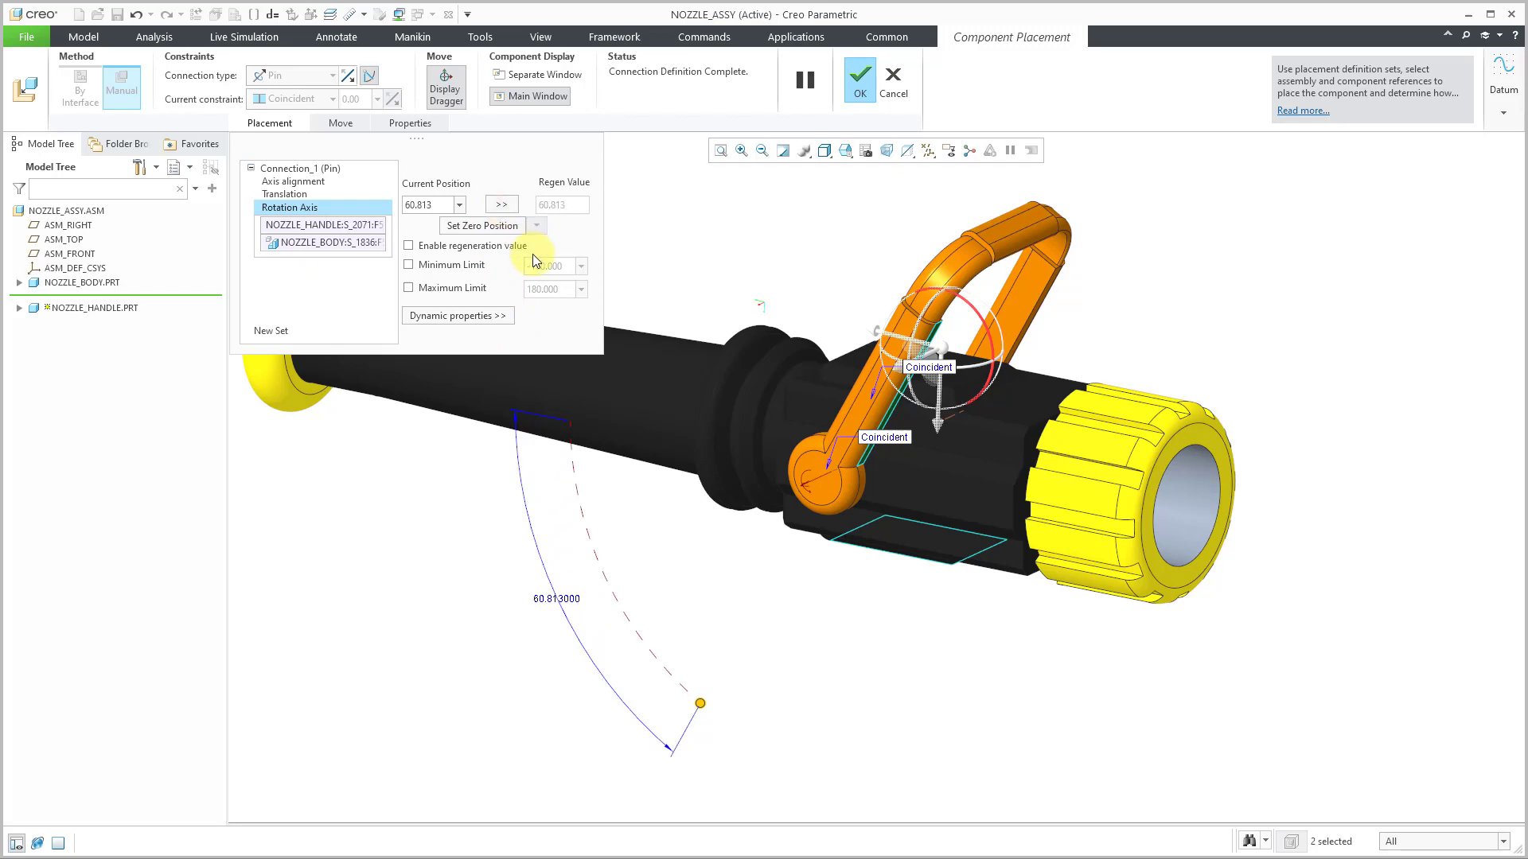
pyautogui.click(408, 246)
pyautogui.click(408, 265)
pyautogui.click(408, 288)
# Swing the handle towards the yellow nozzle tip to about 26 degrees and set the rotation's minimum limit to 27.
pyautogui.moveTo(700, 705); pyautogui.dragTo(619, 559)
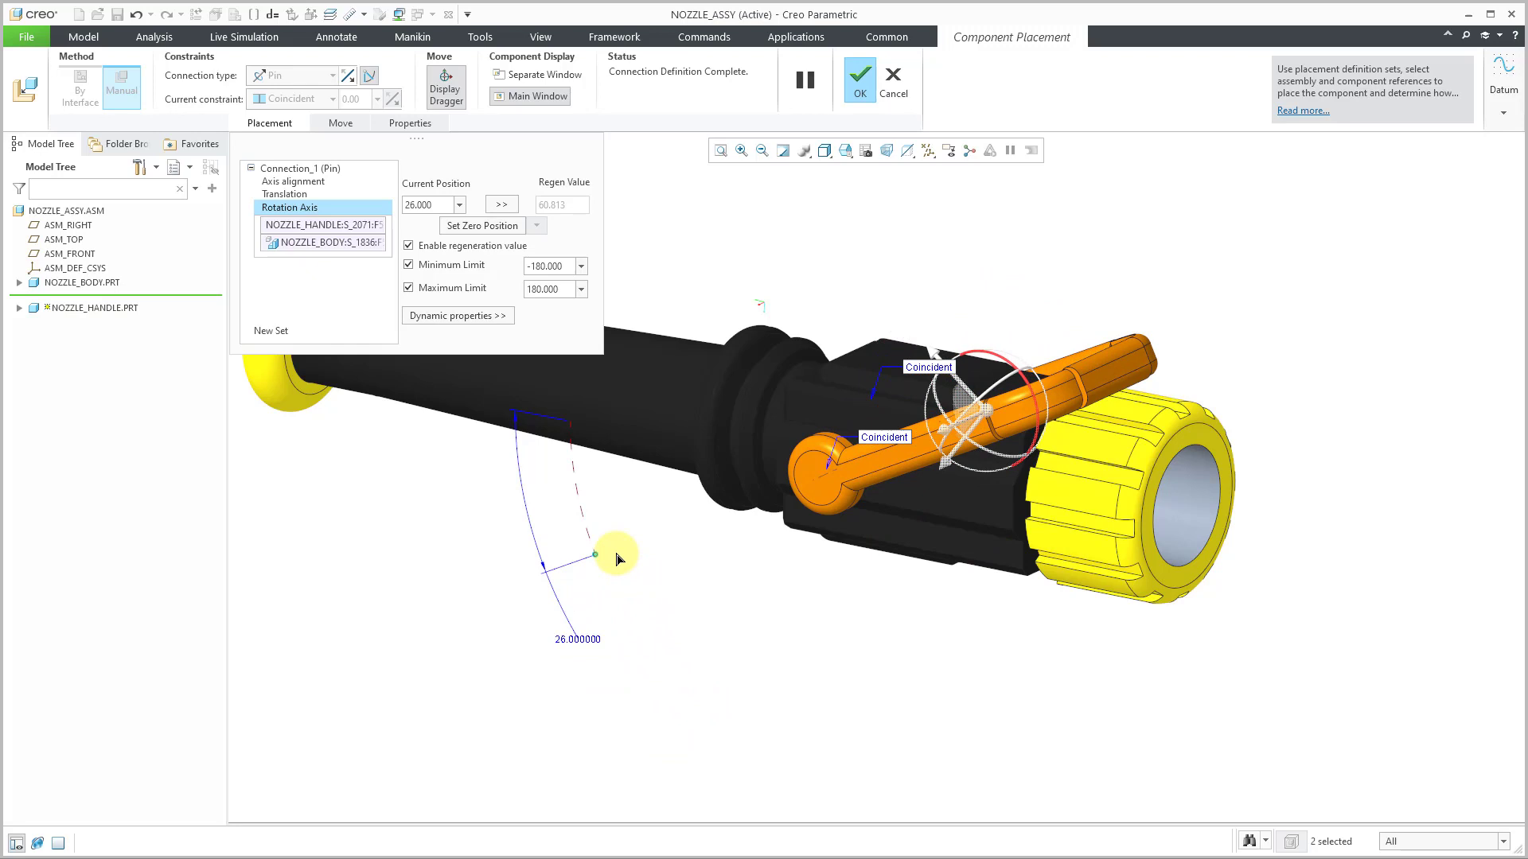
pyautogui.moveTo(777, 556)
pyautogui.mouseDown(button='middle')
pyautogui.moveTo(794, 556)
pyautogui.moveTo(770, 549)
pyautogui.mouseUp(button='middle')
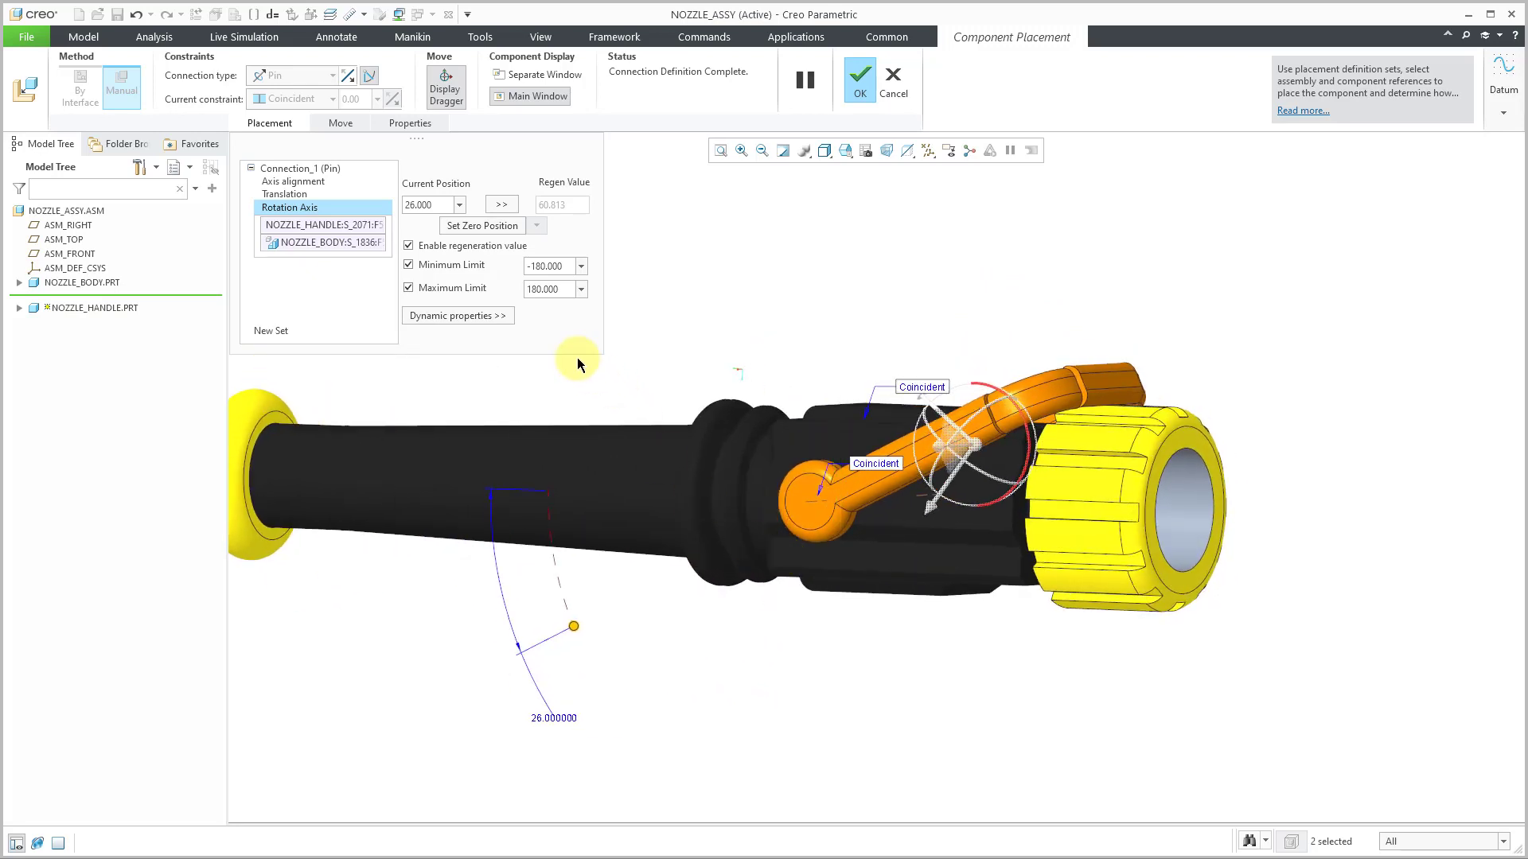
pyautogui.doubleClick(556, 267)
pyautogui.write('27')
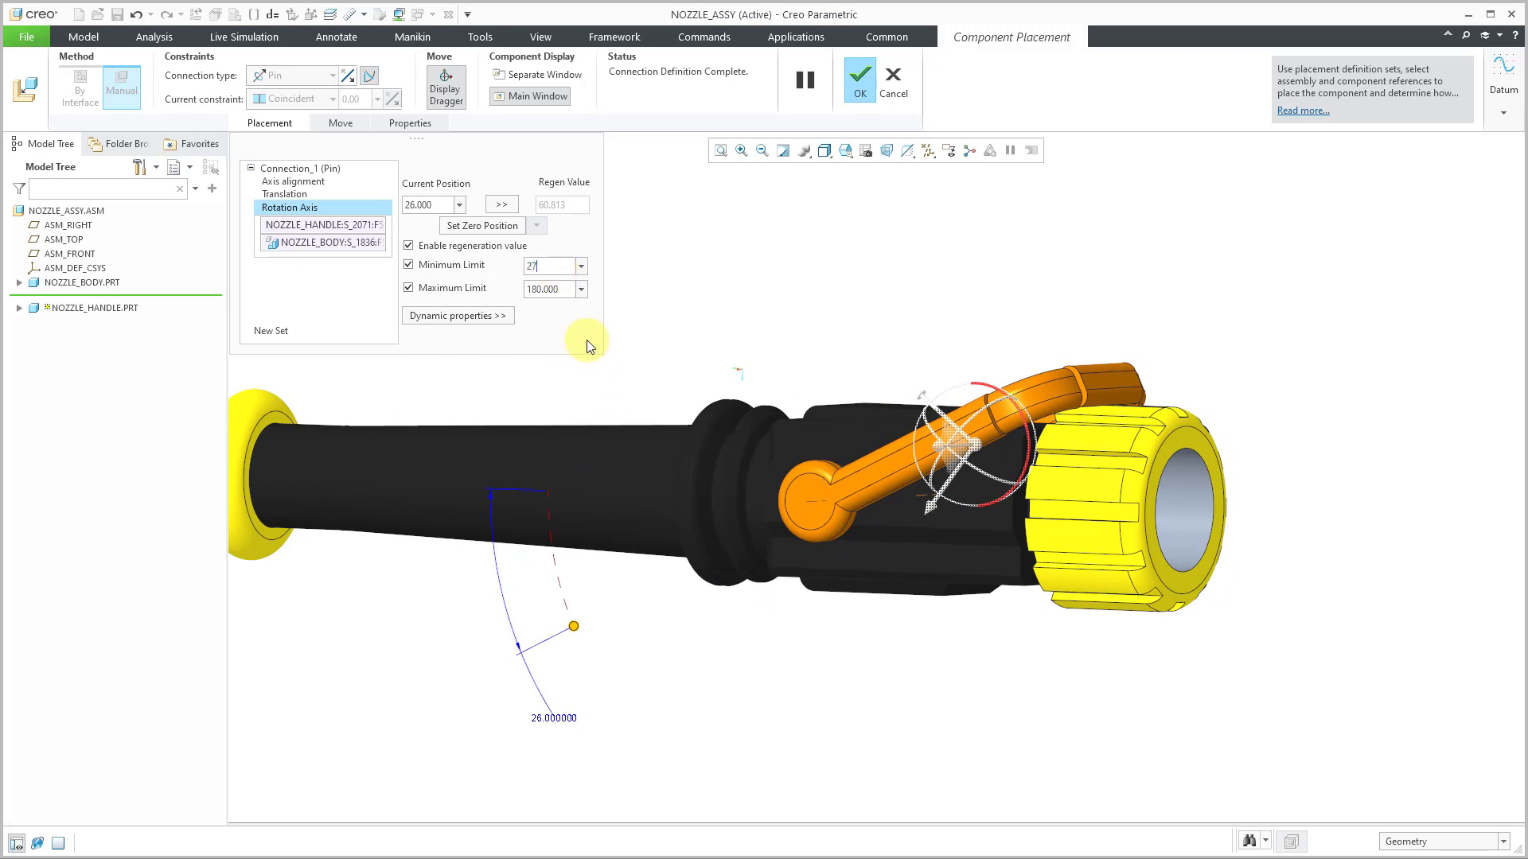
pyautogui.press('Return')
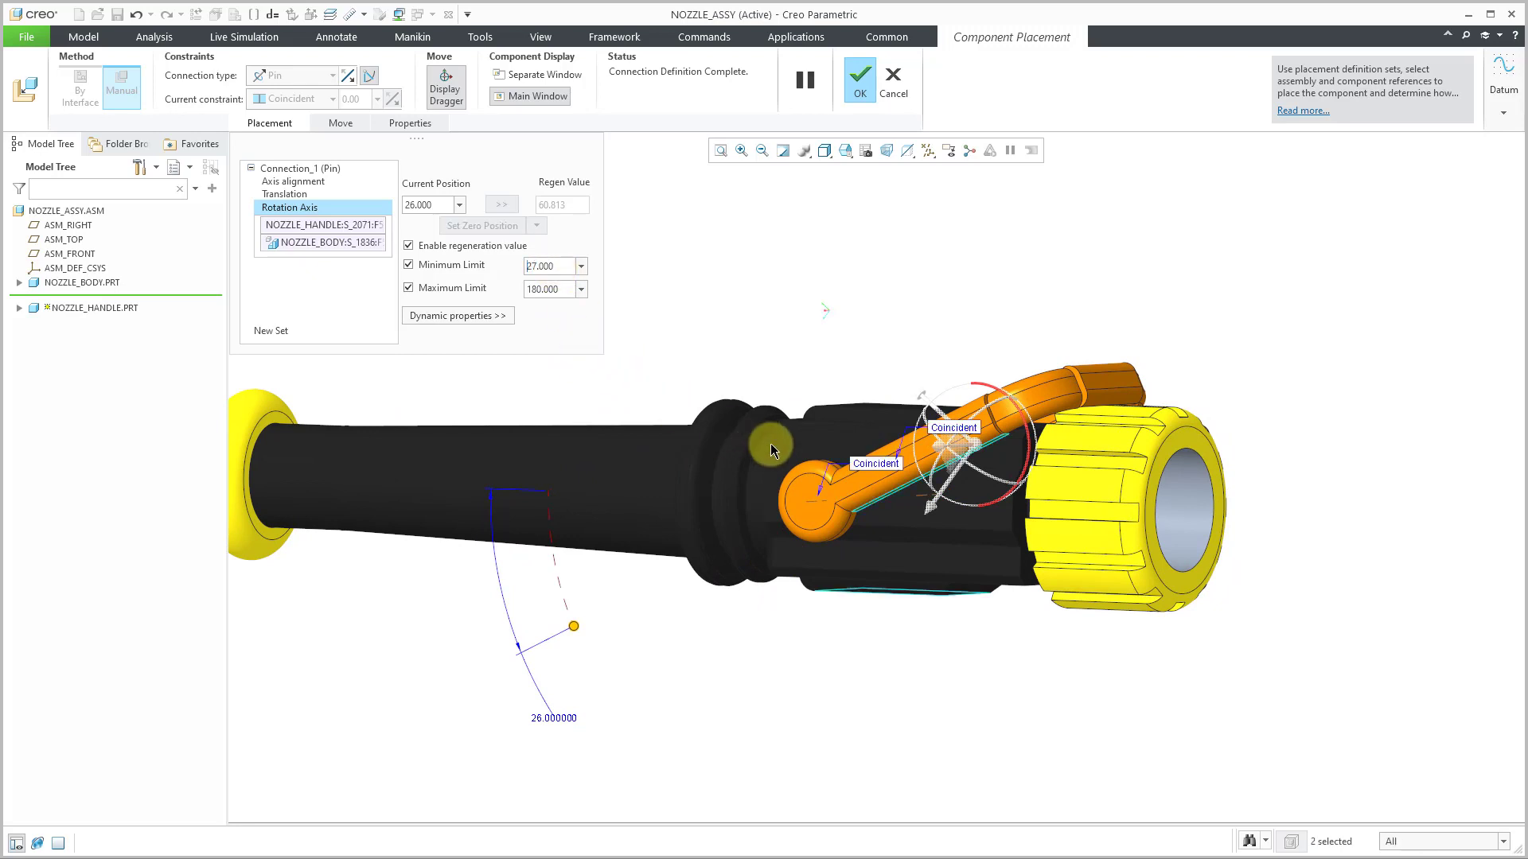
# Swing the handle back over the tapered barrel to about 162 degrees and set the rotation's maximum limit to 165.
pyautogui.moveTo(573, 629); pyautogui.dragTo(942, 541)
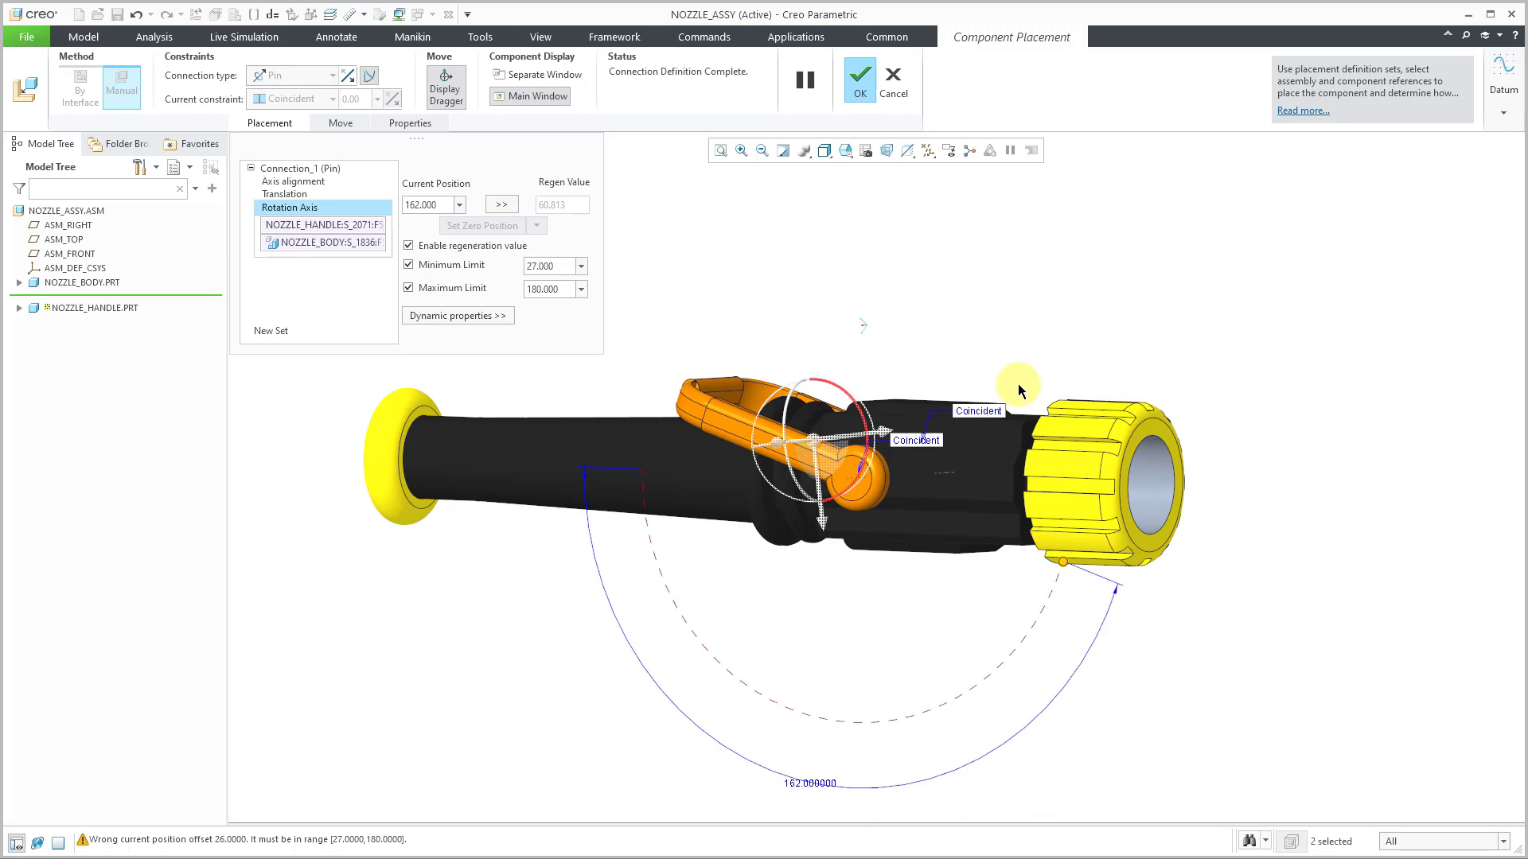
pyautogui.moveTo(991, 700); pyautogui.dragTo(915, 691, button='middle')
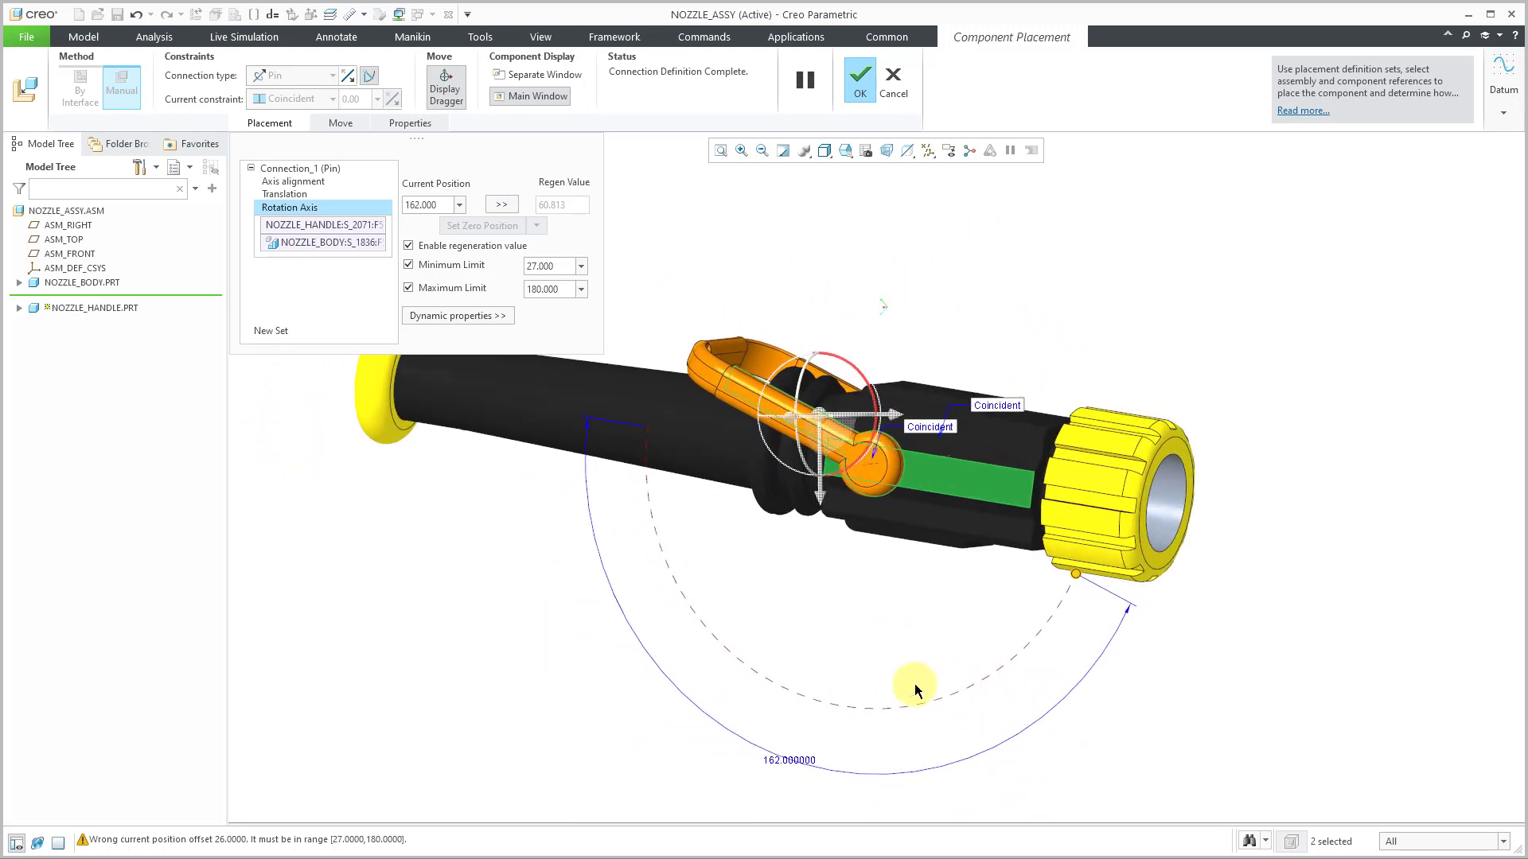
pyautogui.doubleClick(545, 288)
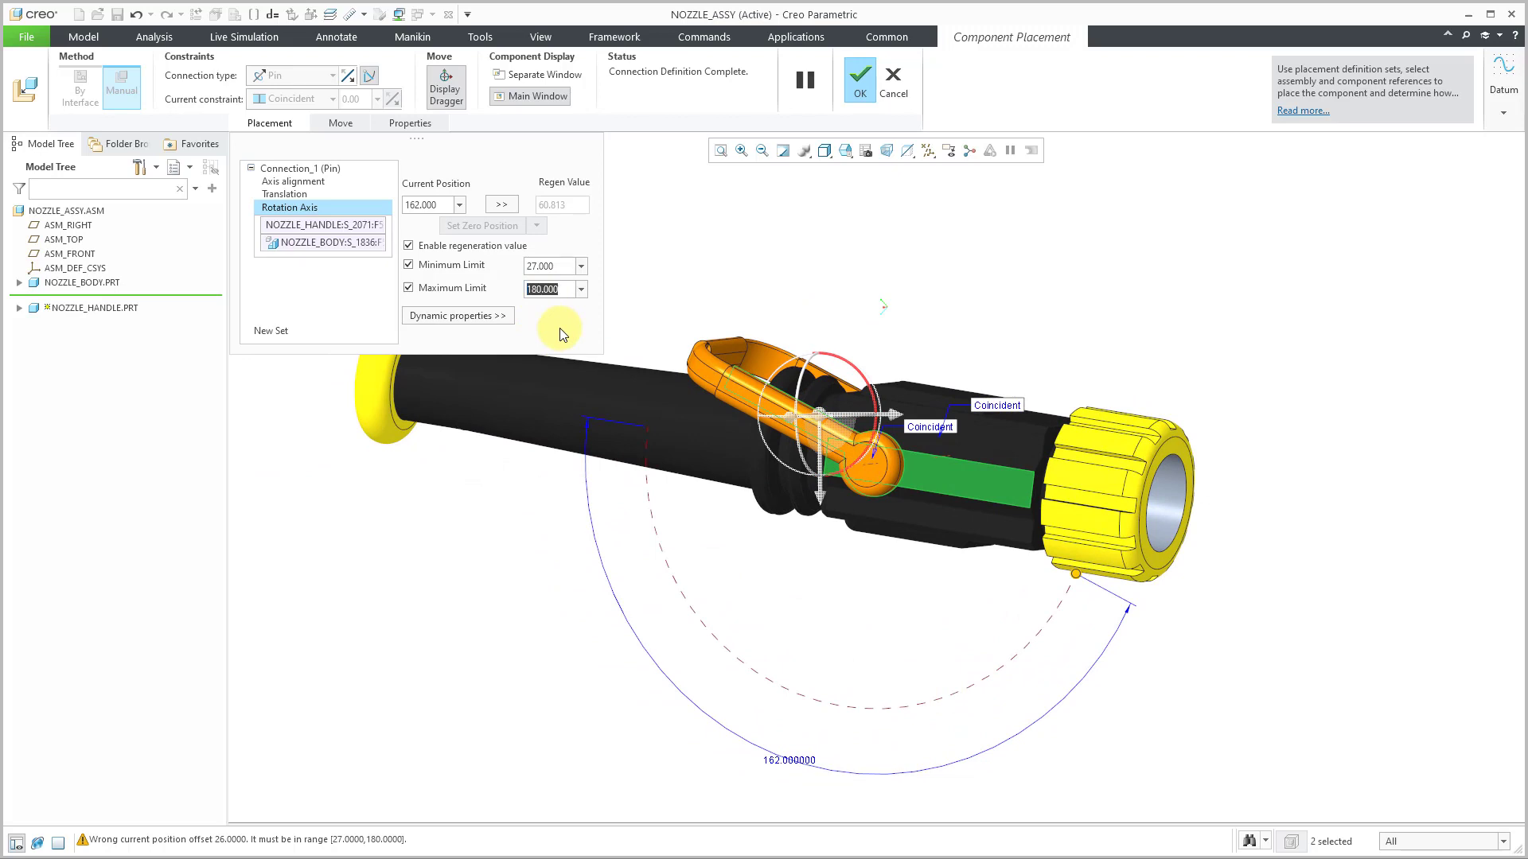
pyautogui.write('165')
pyautogui.press('Return')
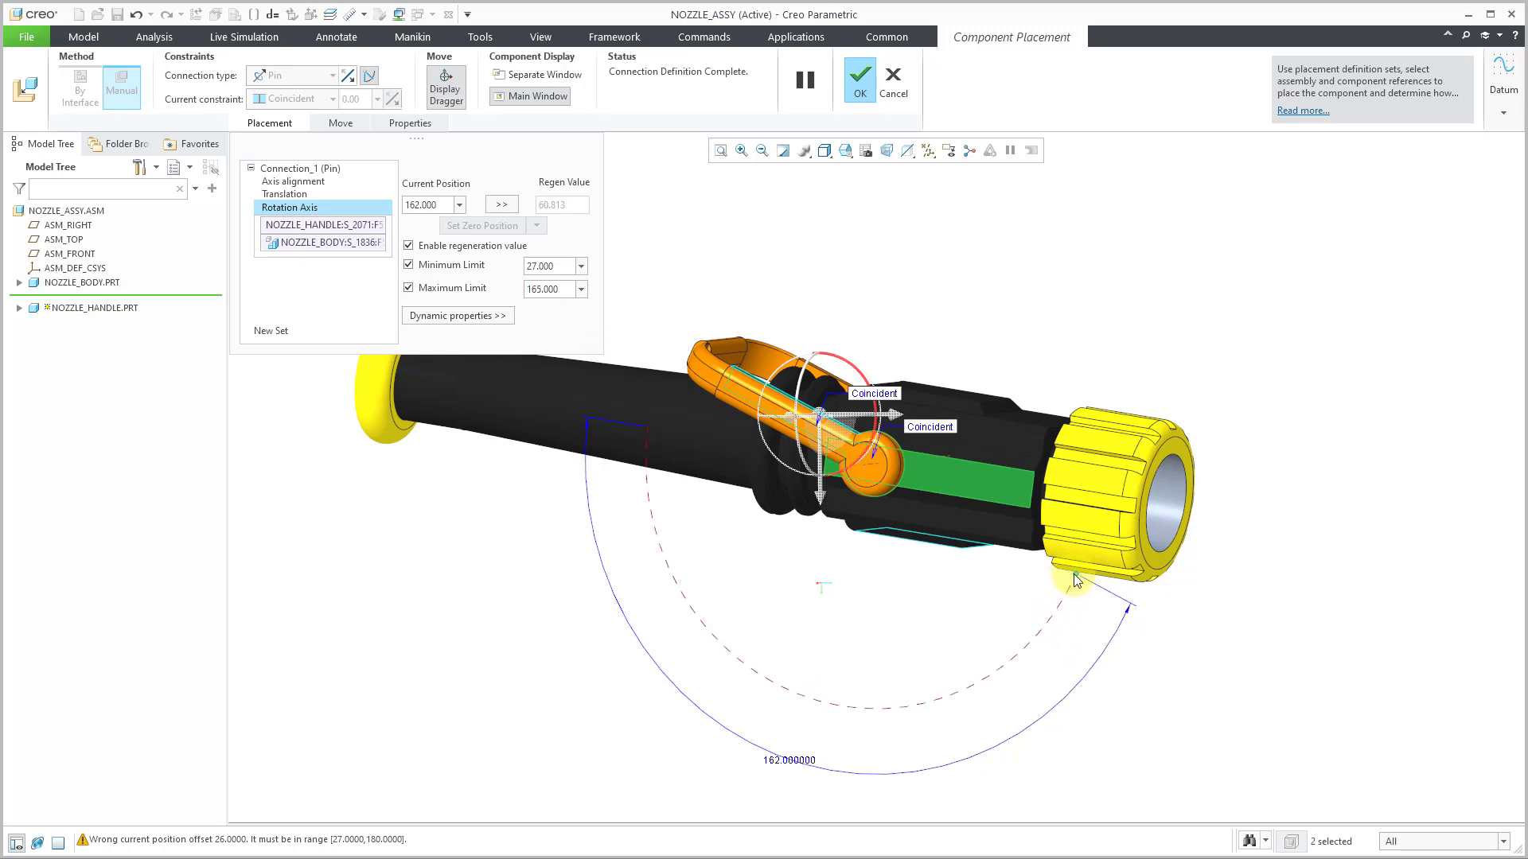
# Swing the handle up to about 56 degrees and complete its pin-connected placement in the assembly.
pyautogui.moveTo(1070, 573); pyautogui.dragTo(752, 615)
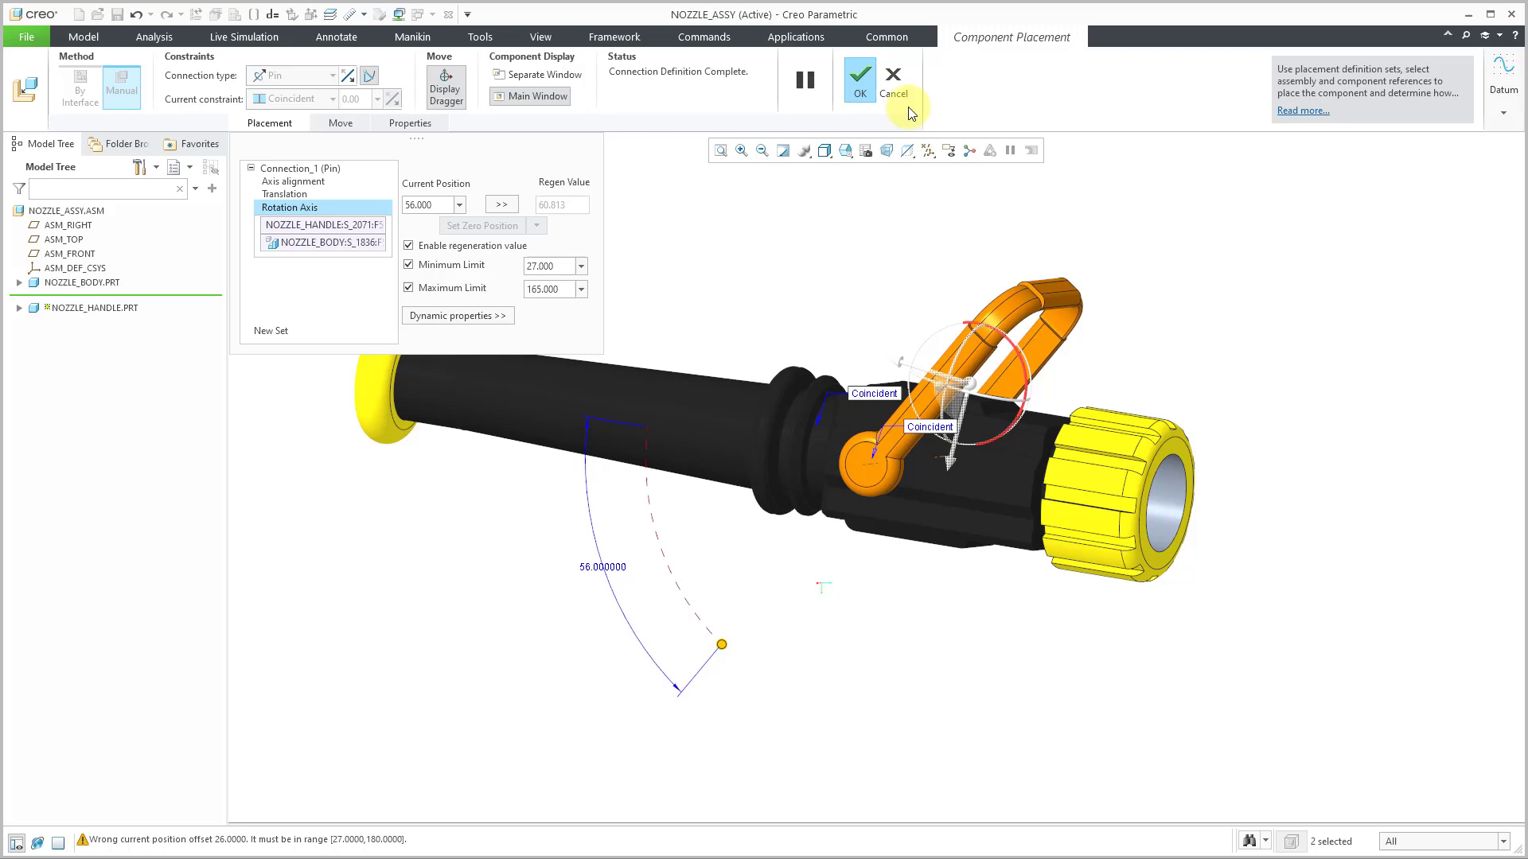
pyautogui.click(859, 78)
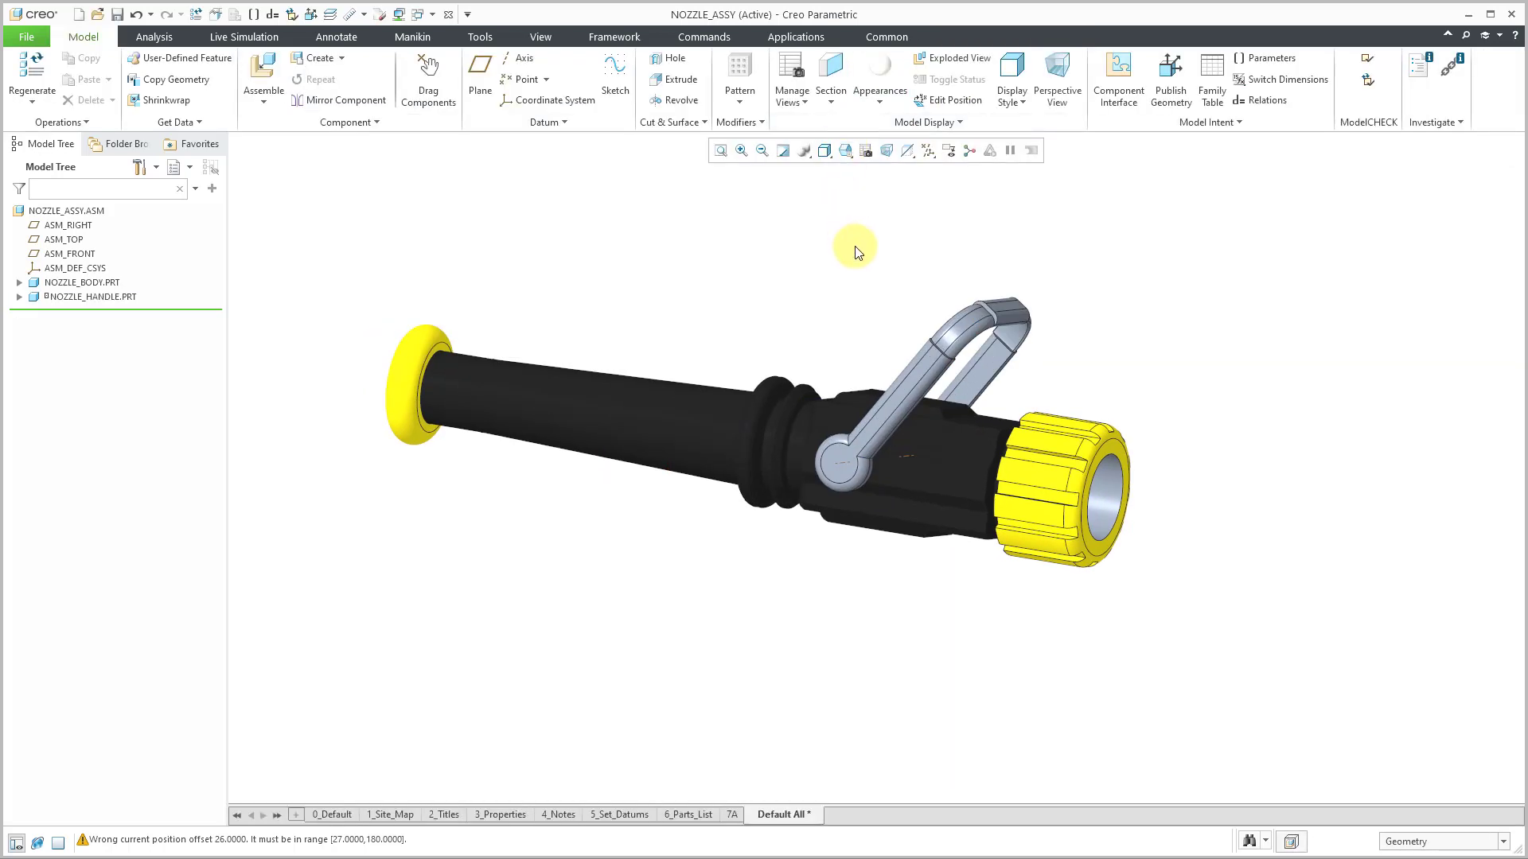
# Turn off the display of datum axes in the nozzle assembly.
pyautogui.moveTo(853, 246)
pyautogui.mouseDown(button='middle')
pyautogui.moveTo(890, 245)
pyautogui.moveTo(857, 262)
pyautogui.moveTo(882, 289)
pyautogui.mouseUp(button='middle')
pyautogui.scroll(2, 963, 305)
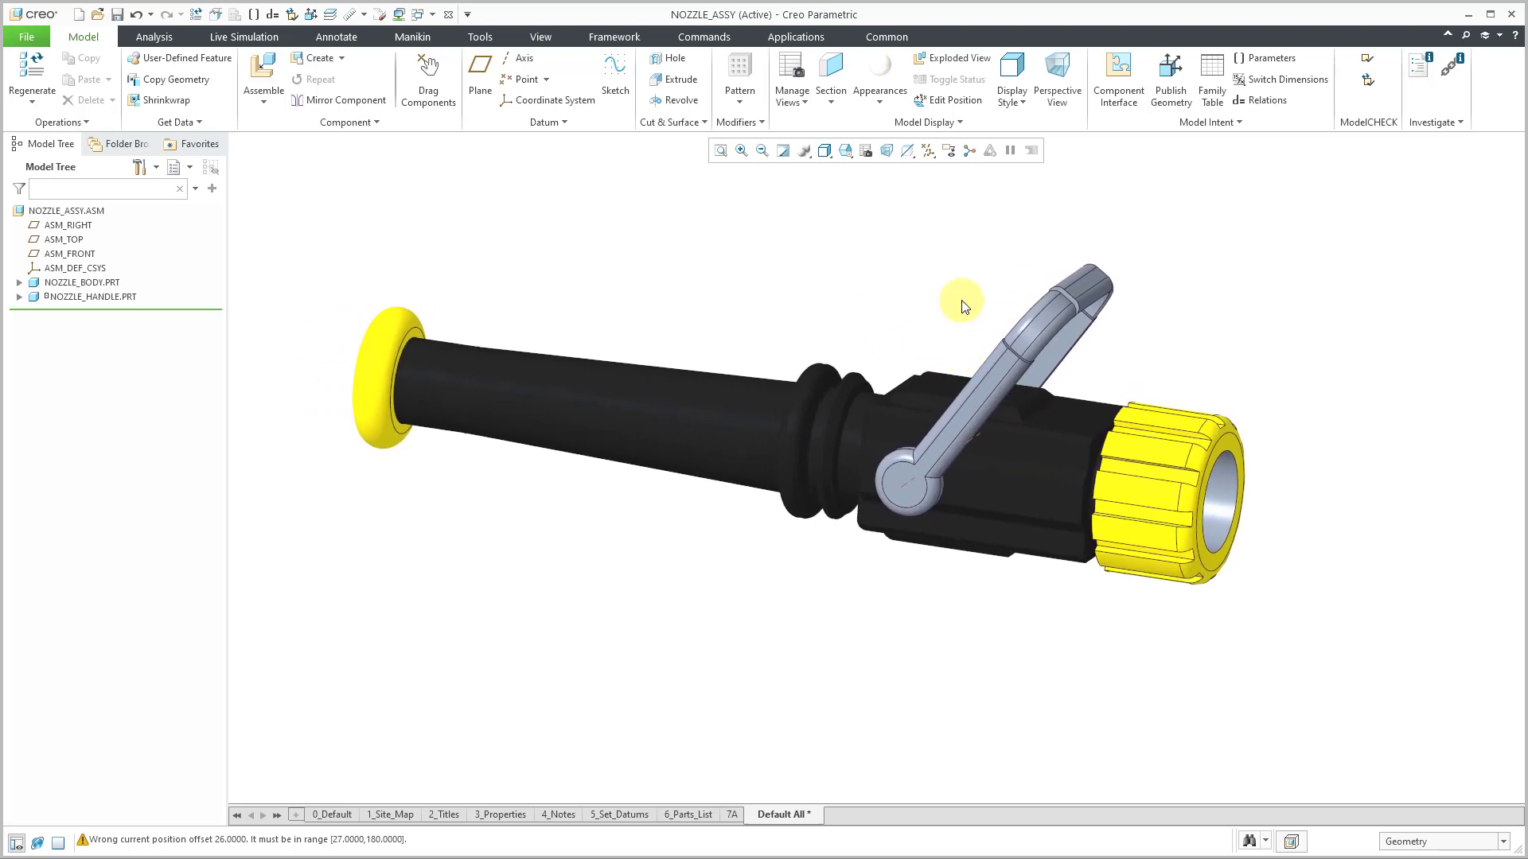
pyautogui.click(929, 152)
pyautogui.click(963, 188)
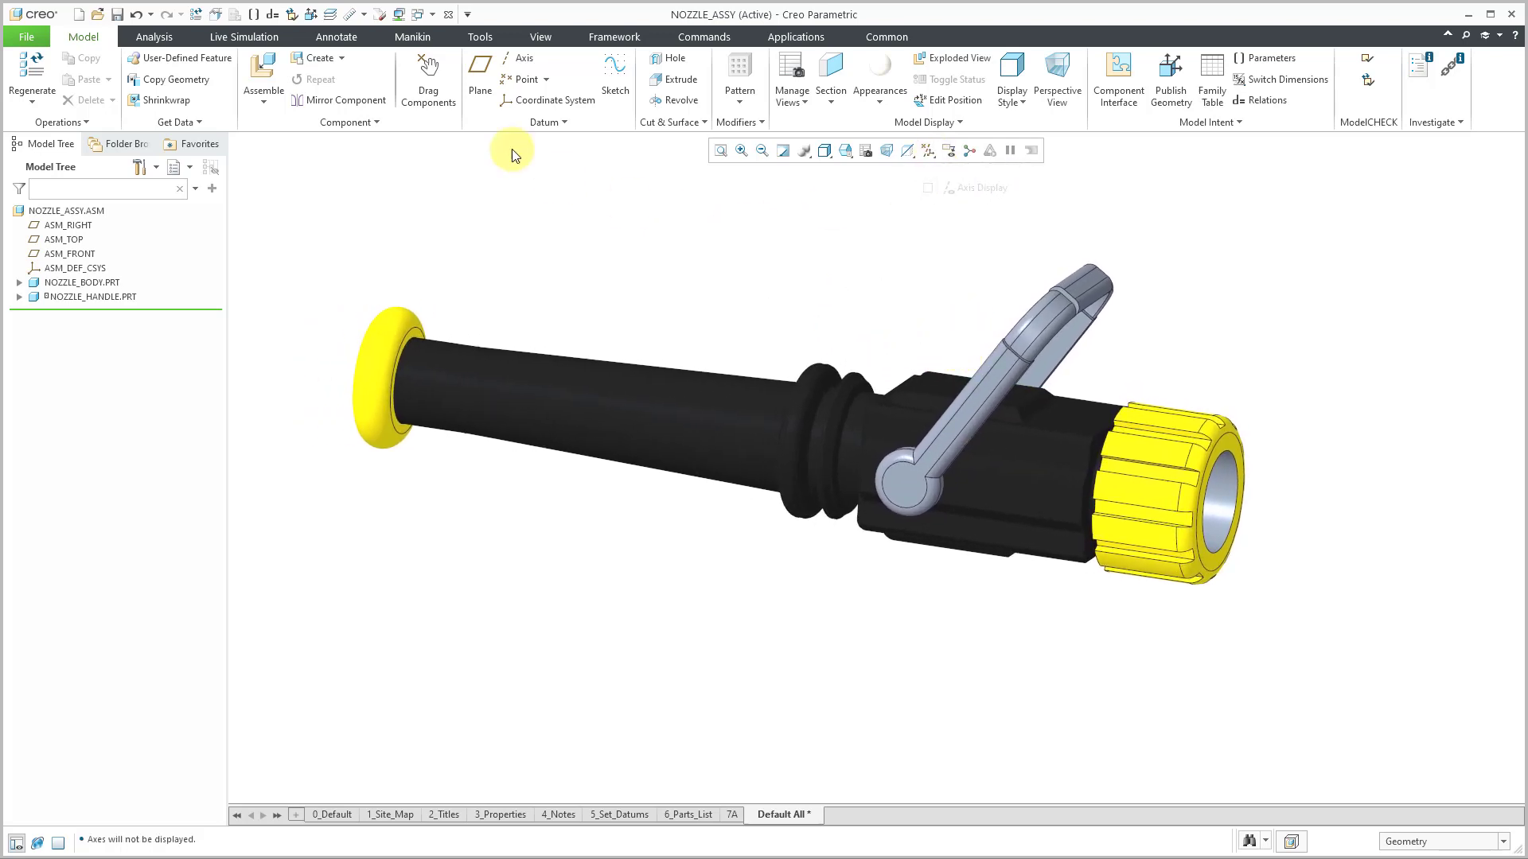
# Test the handle's limited swing with Drag Components, cancel the move to restore its position, and close the tool.
pyautogui.click(427, 80)
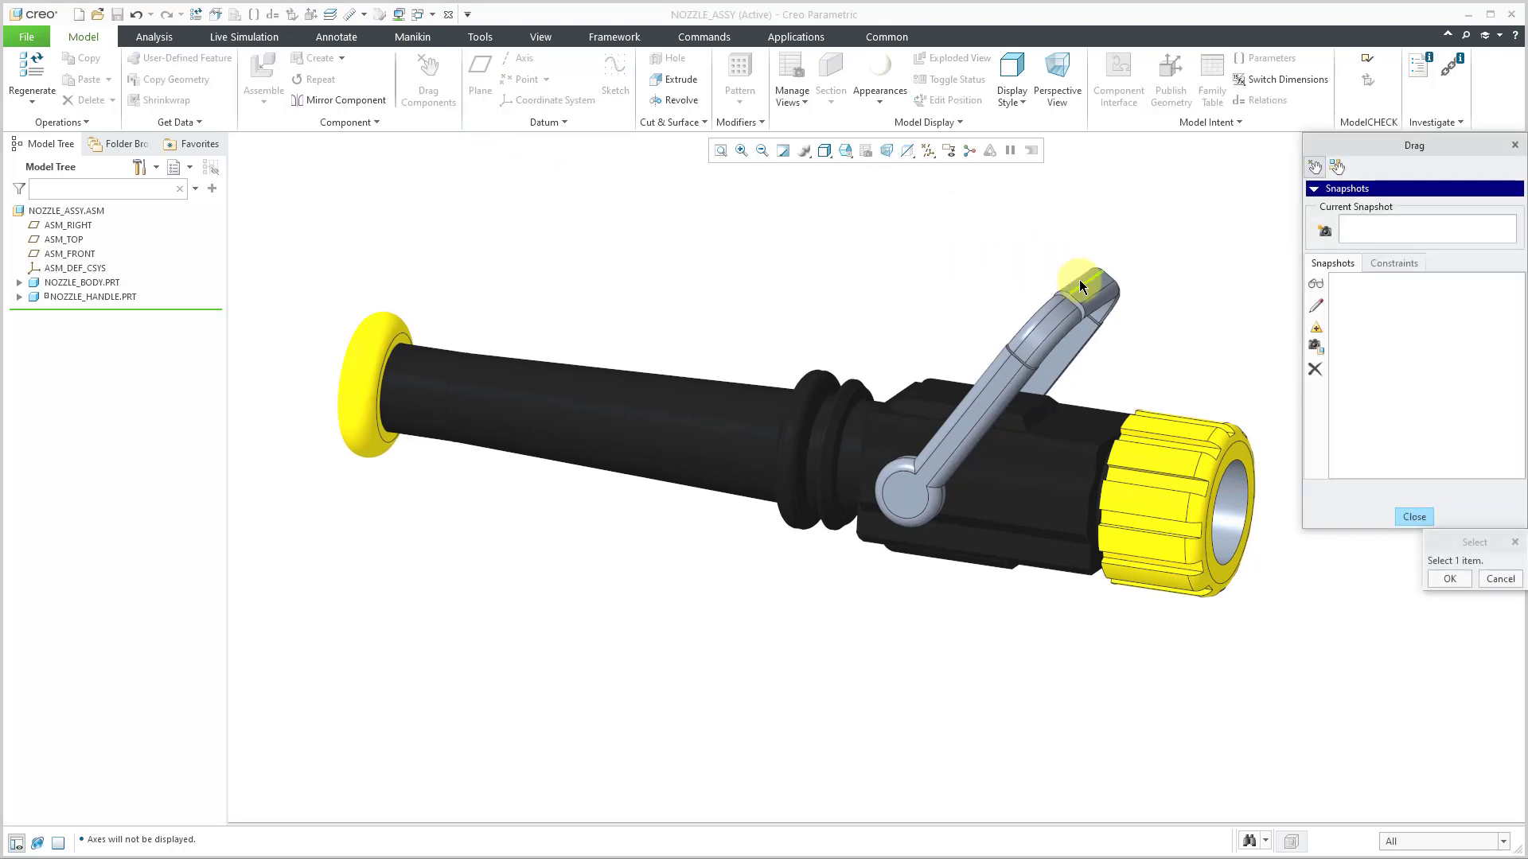
pyautogui.click(1079, 287)
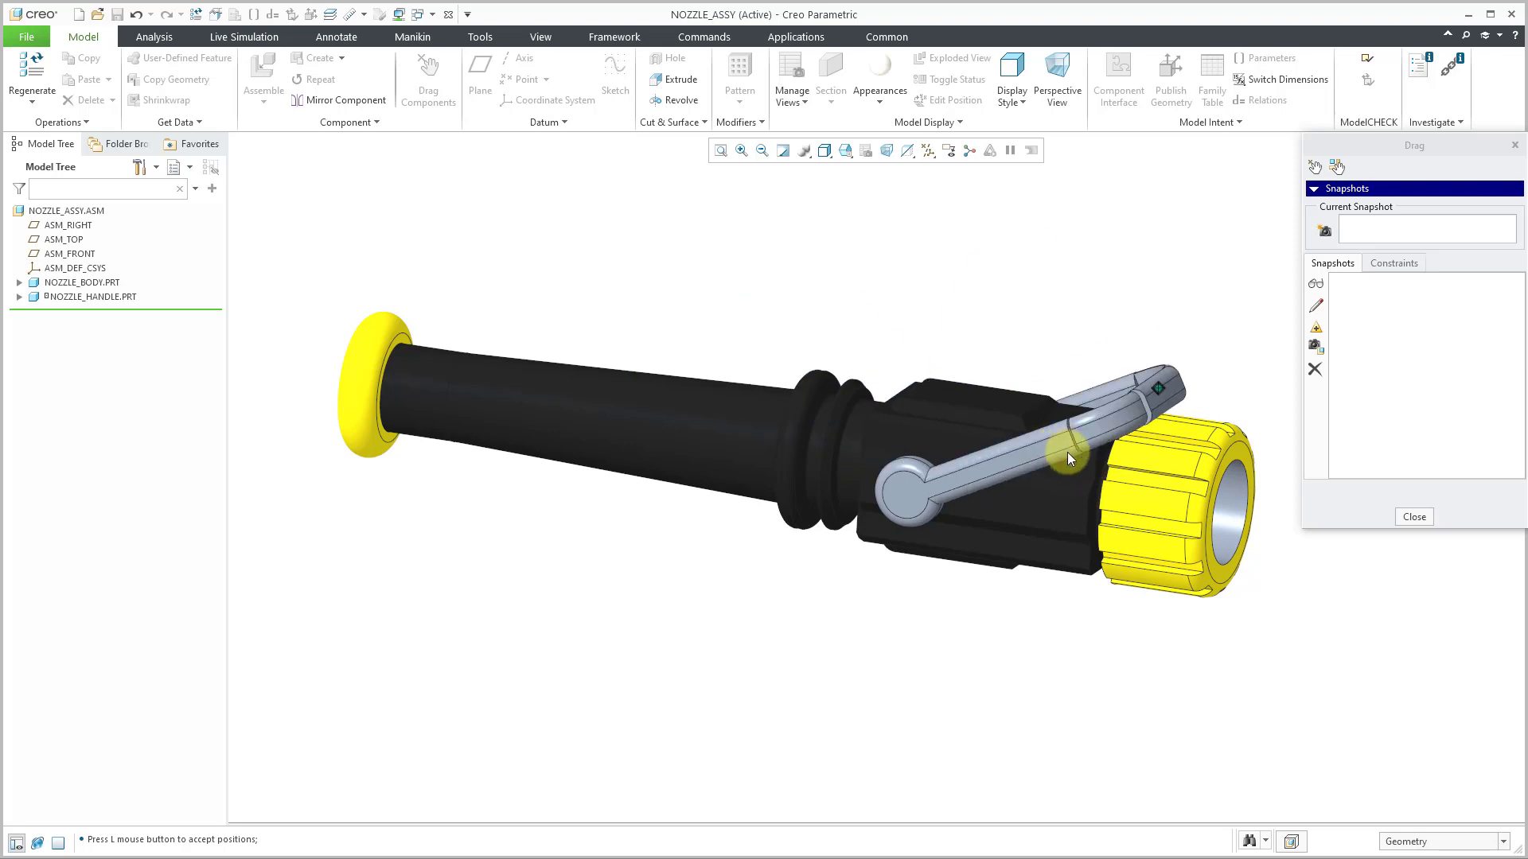
pyautogui.middleClick(1067, 451)
pyautogui.click(1414, 517)
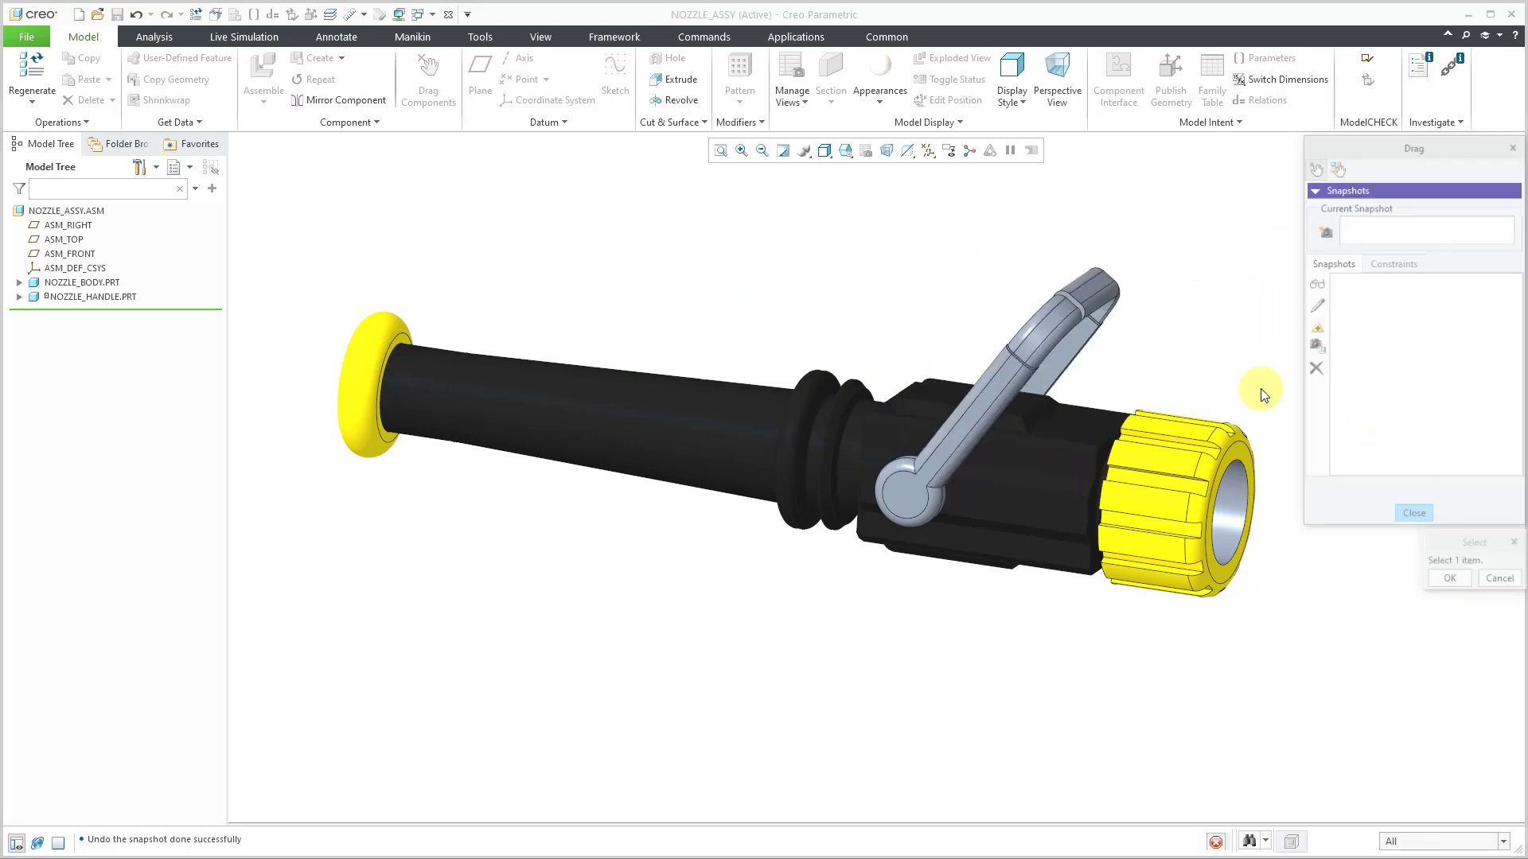